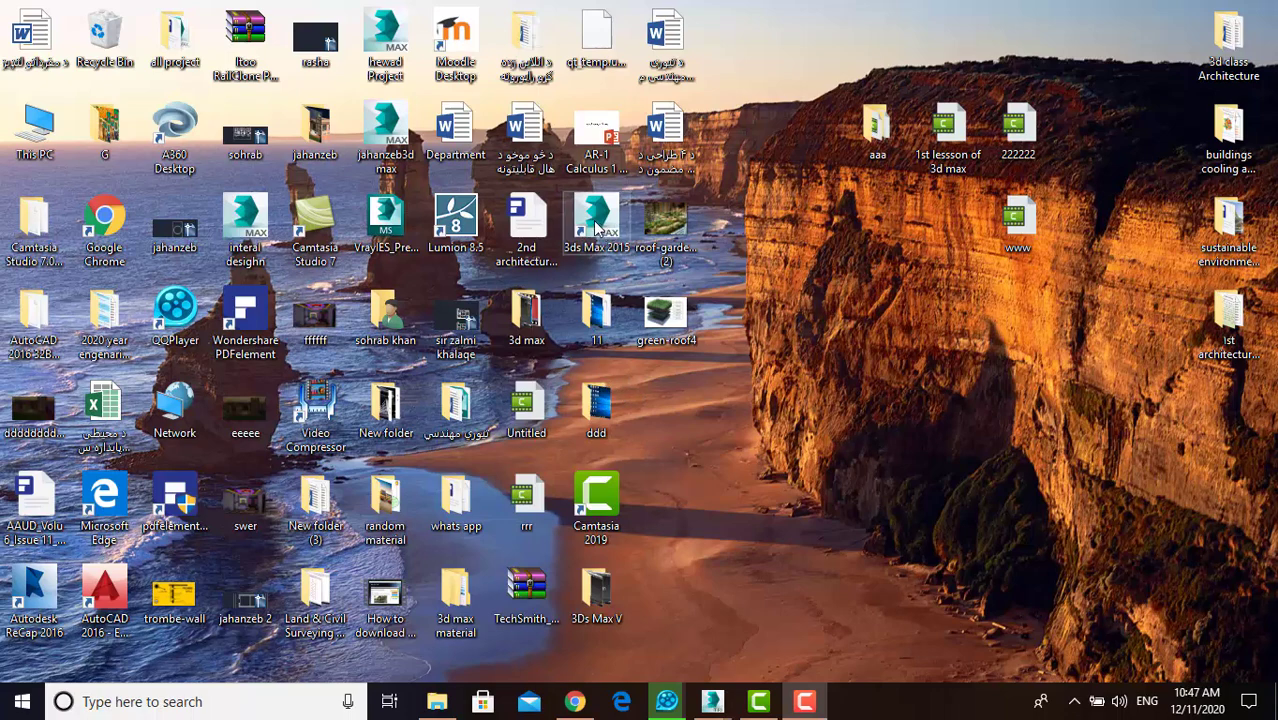
Step: Move the 3ds Max 2015 desktop shortcut higher up and launch the program
mouse_move(604, 228)
mouse_down()
mouse_move(828, 328)
mouse_move(812, 320)
mouse_up()
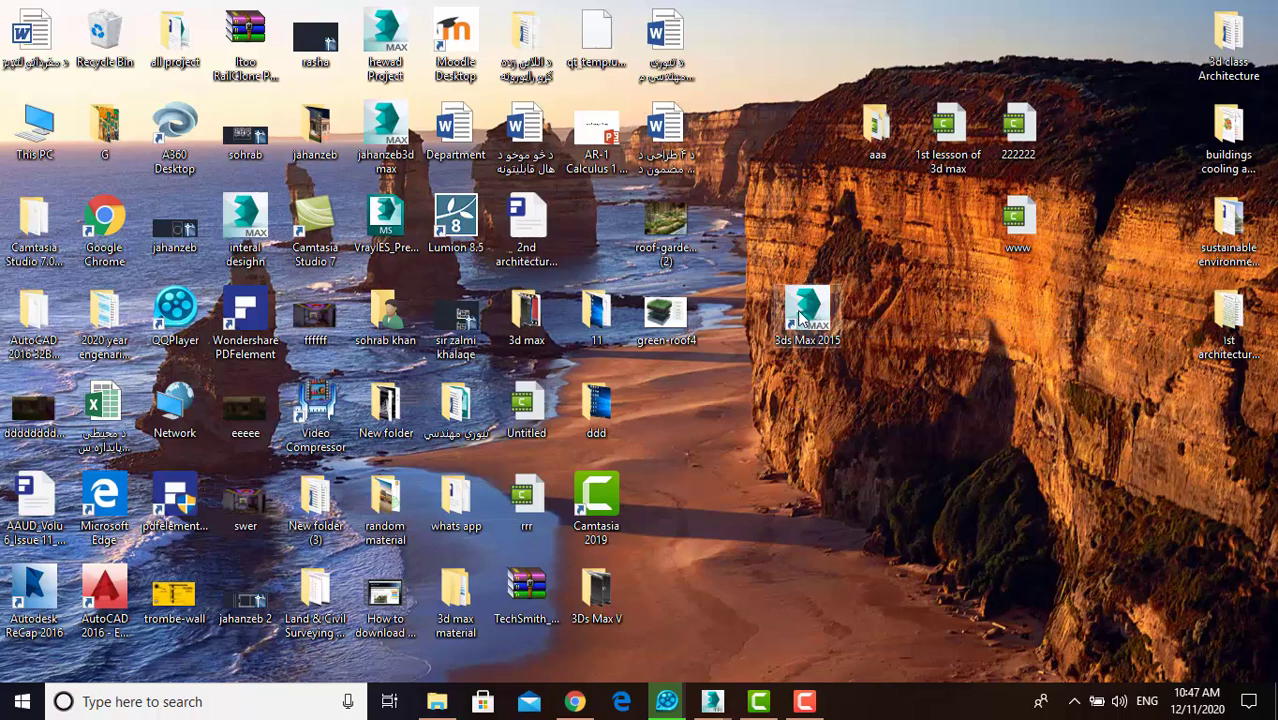
drag(800, 316, 785, 262)
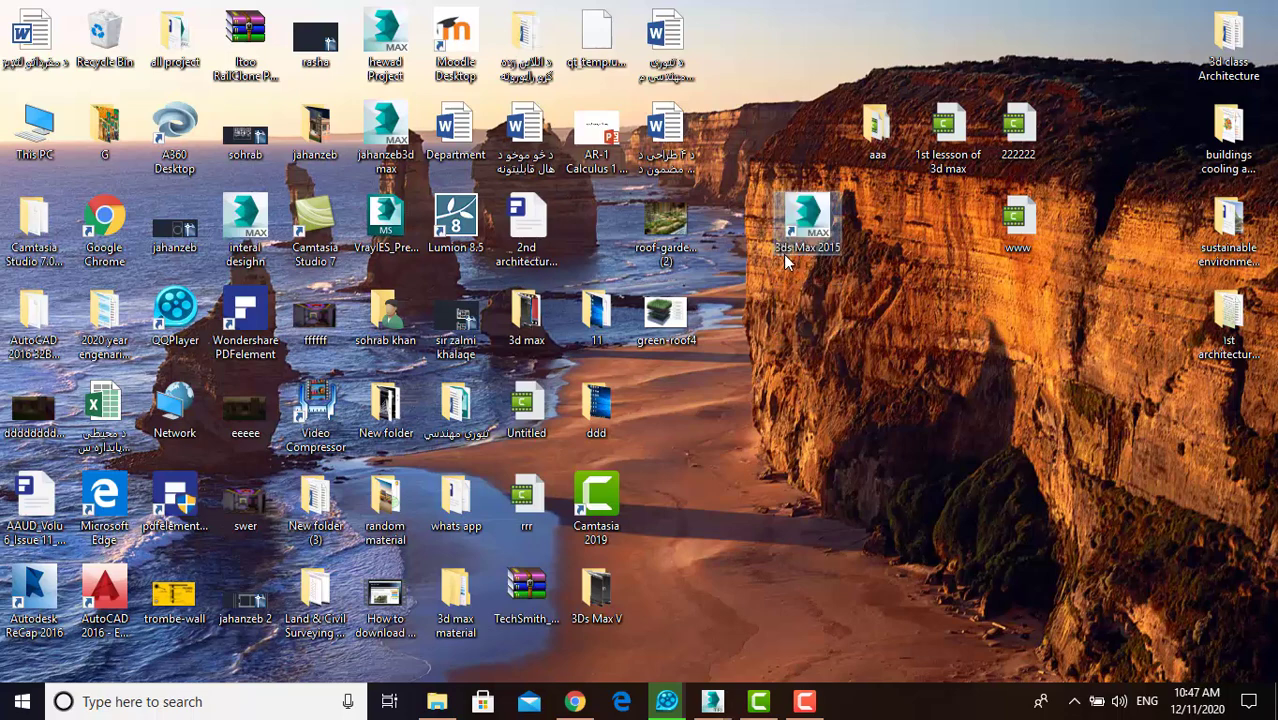
click(804, 318)
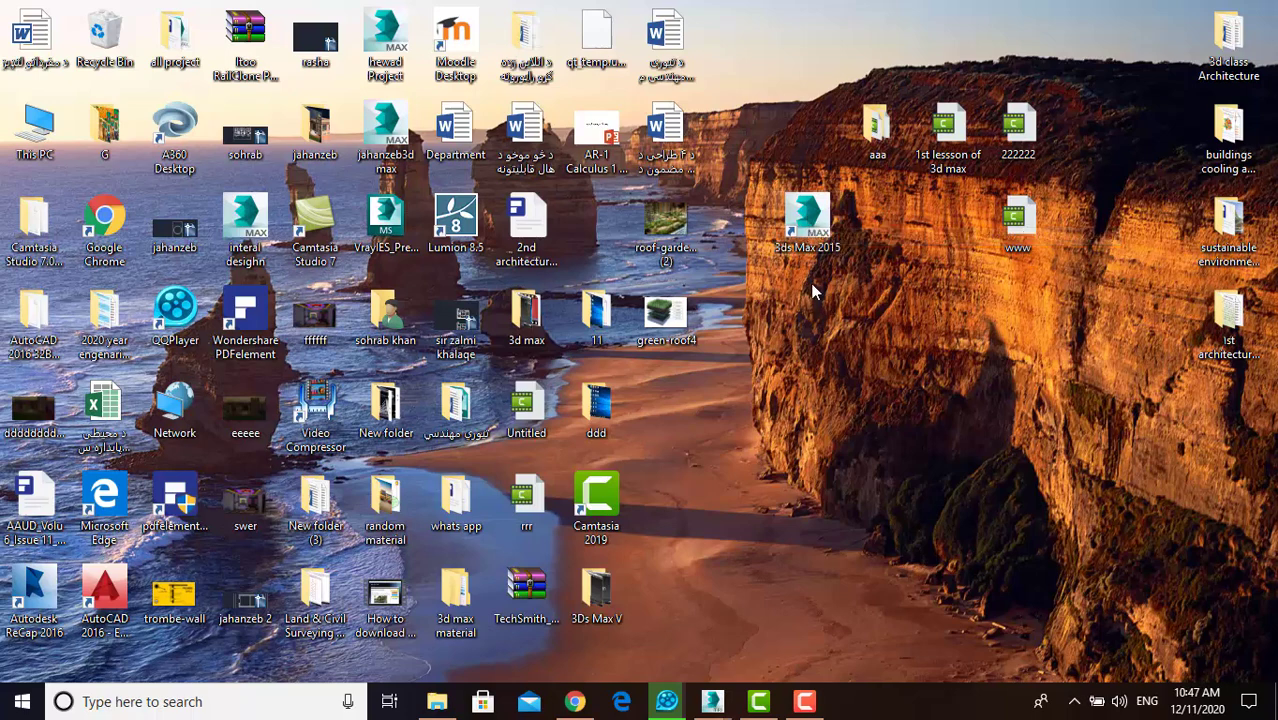
double_click(816, 232)
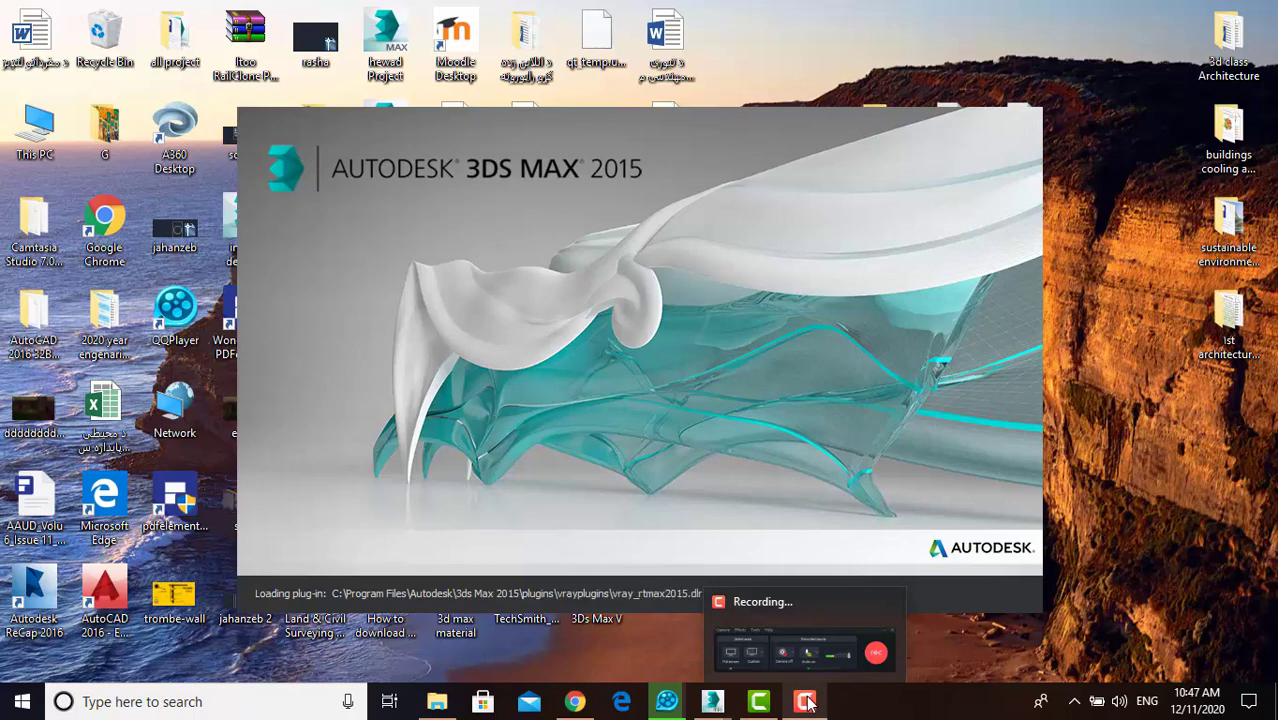
Step: Let 3ds Max 2015 finish loading and reposition the Welcome to 3ds Max window
click(806, 703)
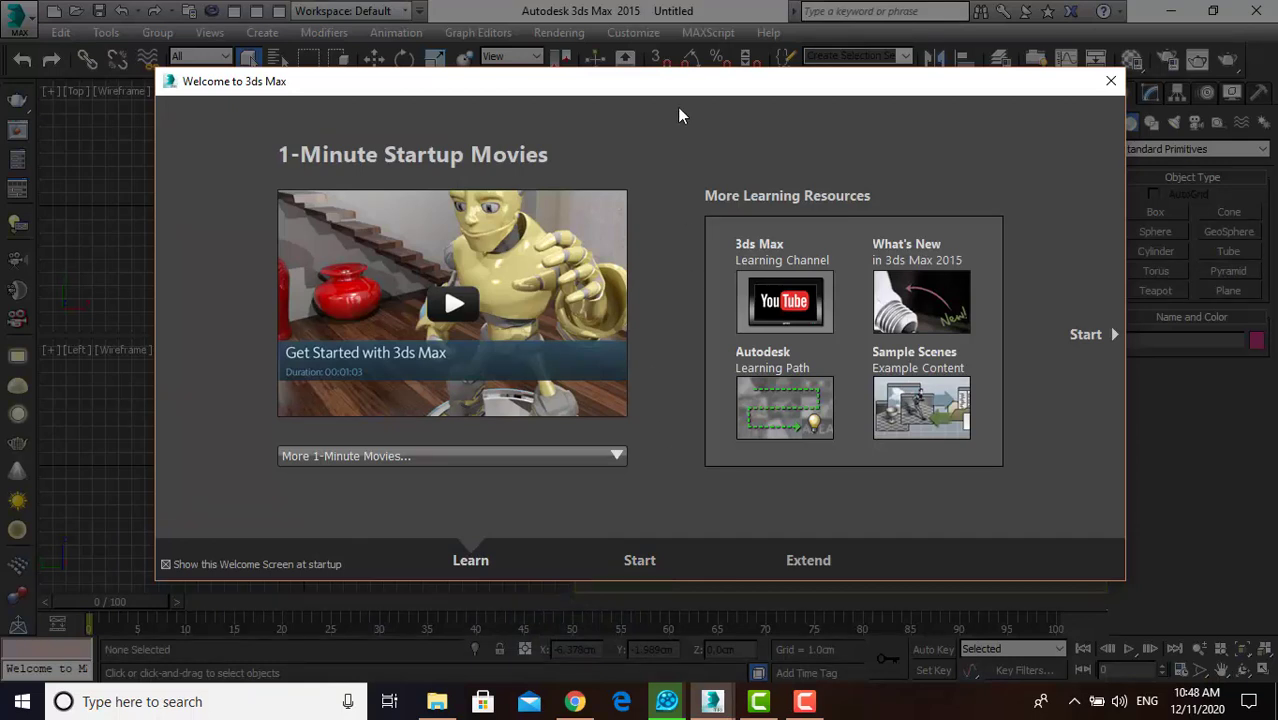
drag(673, 90, 664, 108)
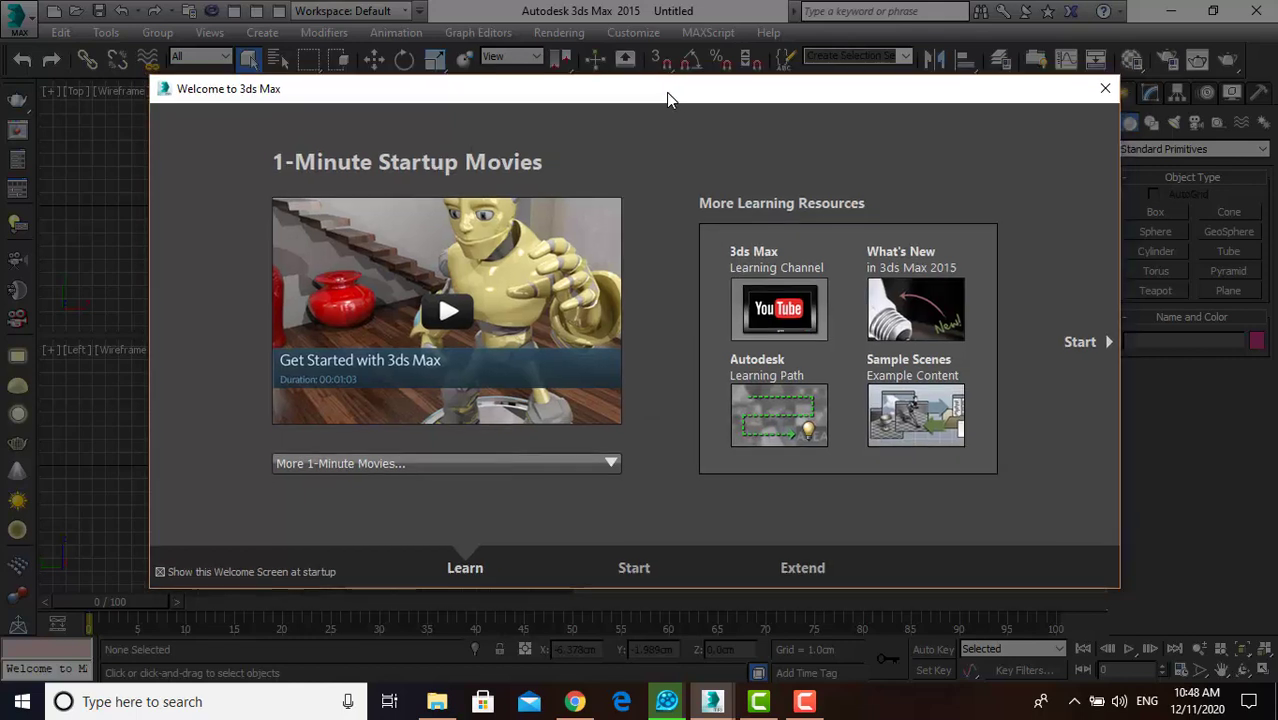
click(742, 545)
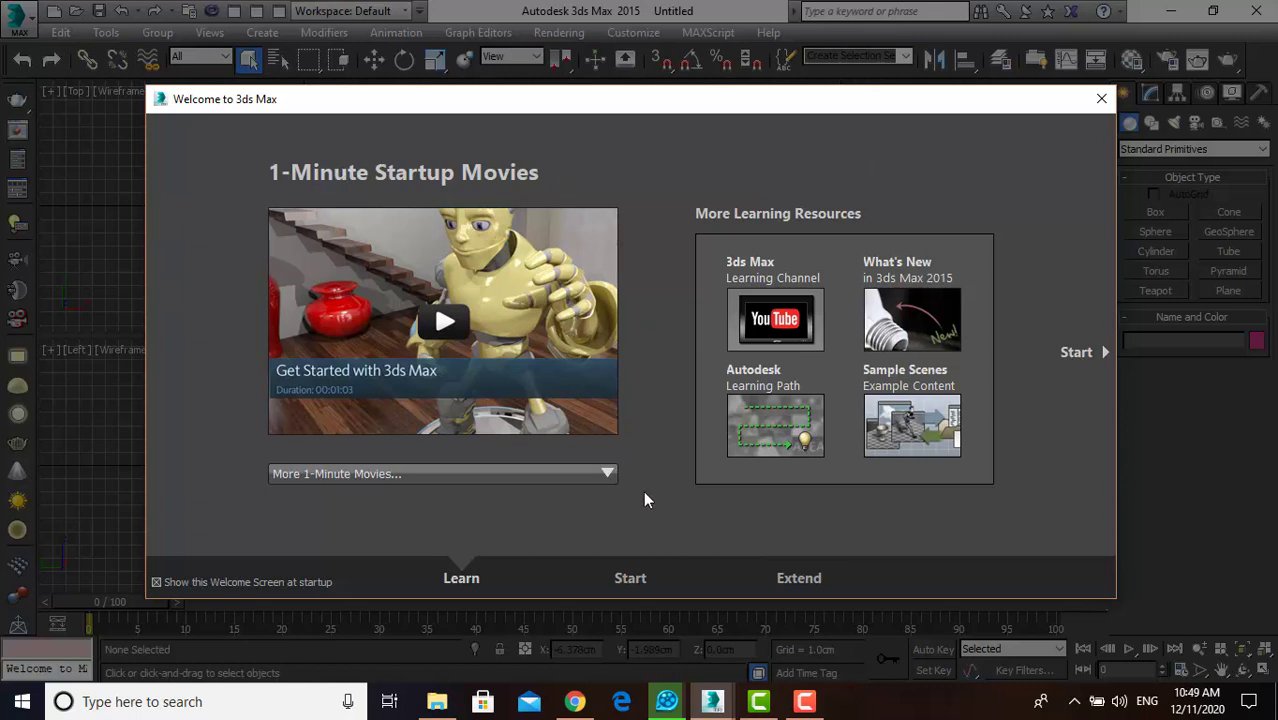
Step: Browse the Welcome screen's Start, Extend and Learn pages
click(616, 580)
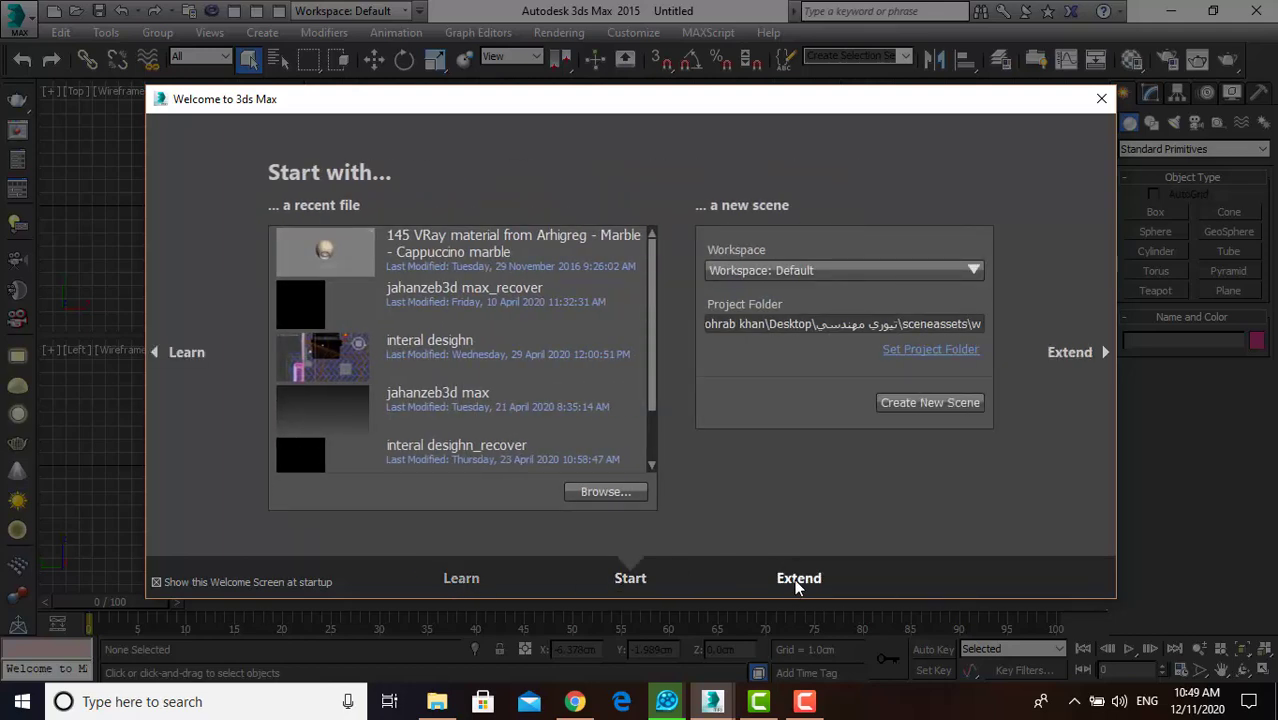
click(796, 582)
click(471, 587)
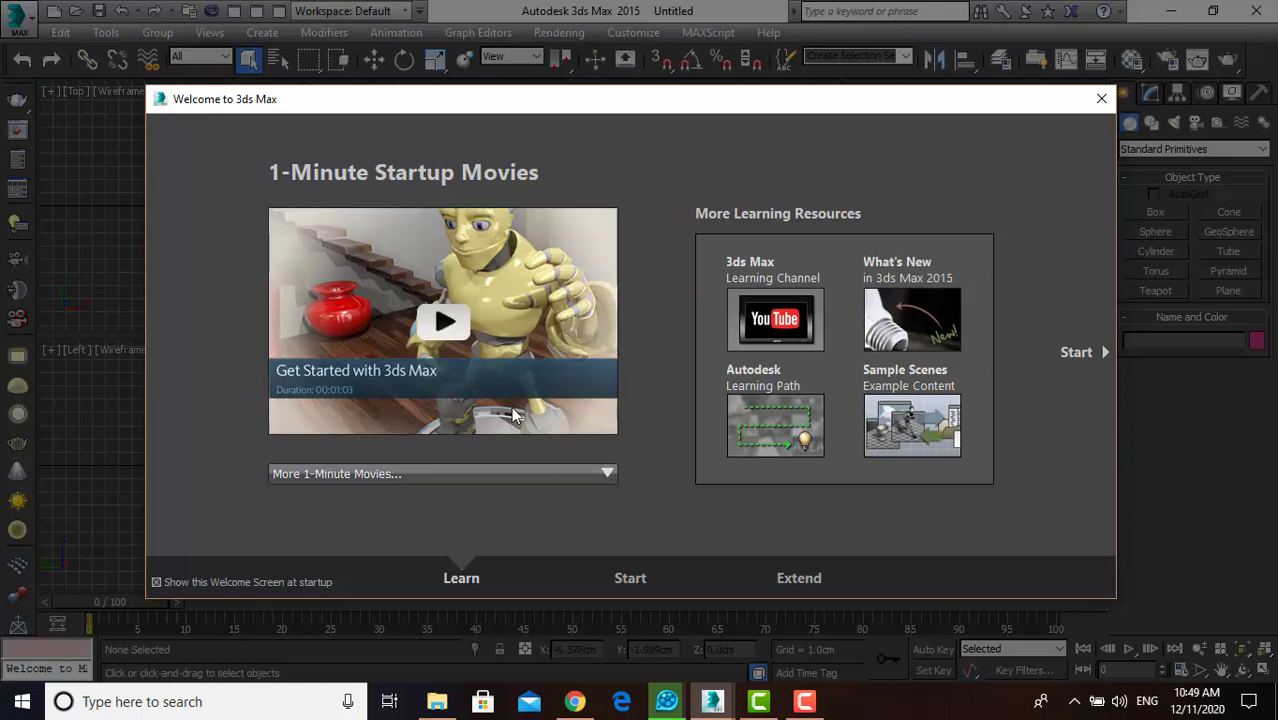
Step: Return to the Start page and scroll through the recent-files list
click(630, 580)
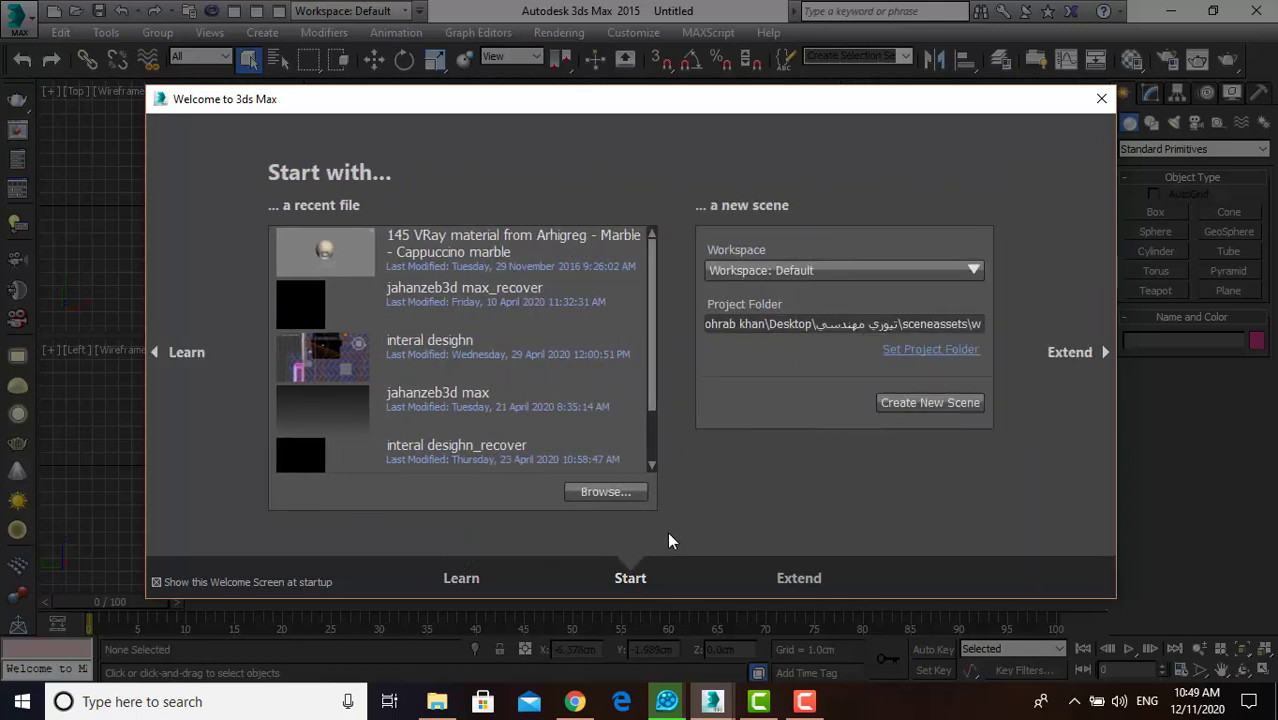
scroll(531, 338, down, 1)
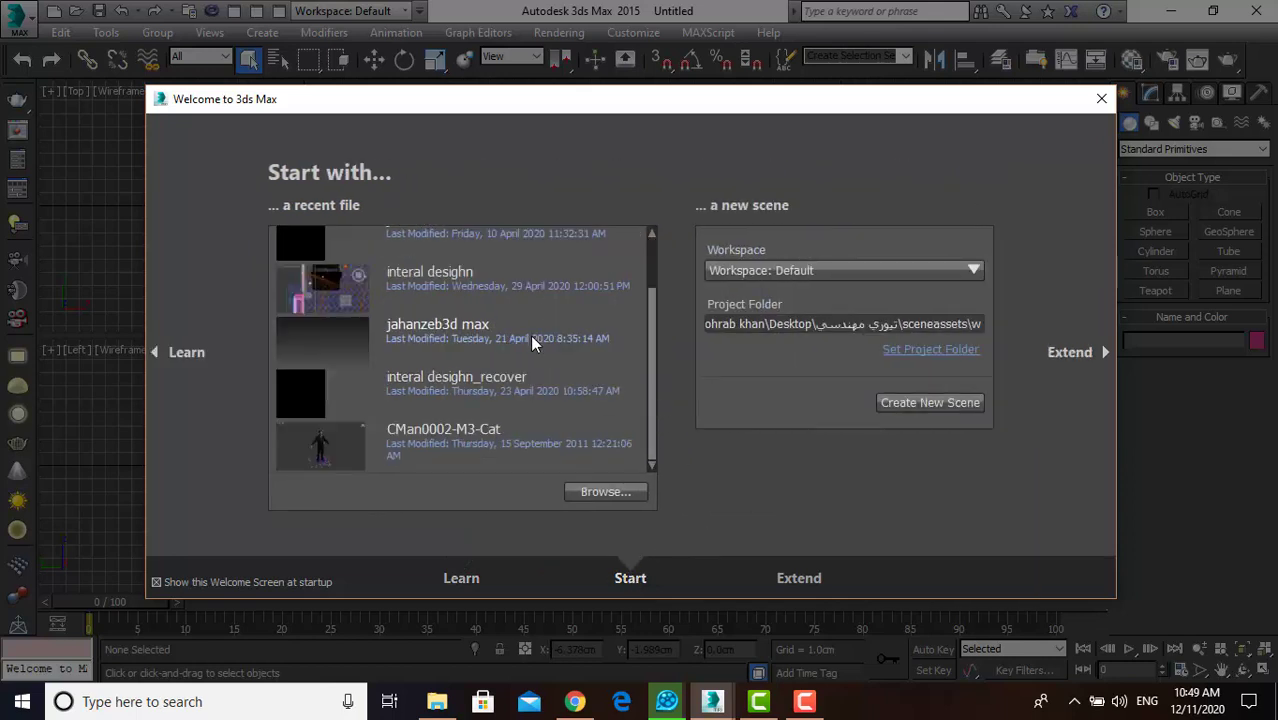
scroll(531, 340, up, 1)
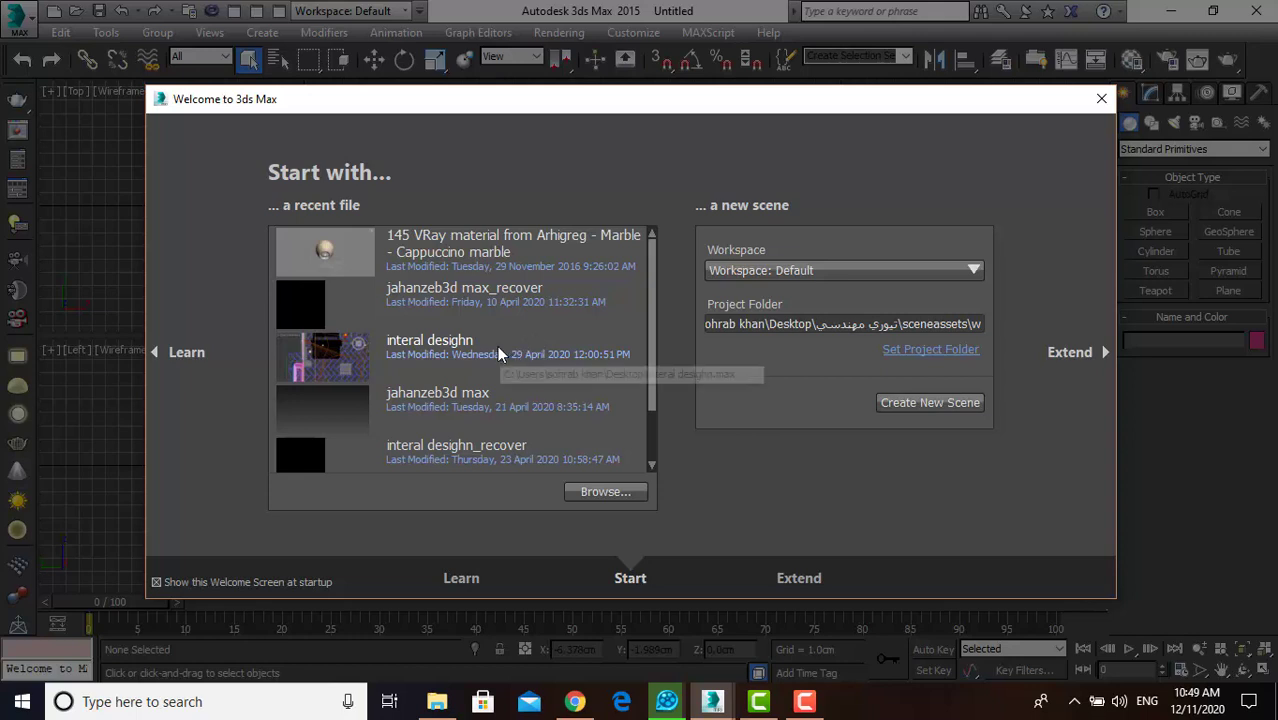
scroll(499, 350, down, 1)
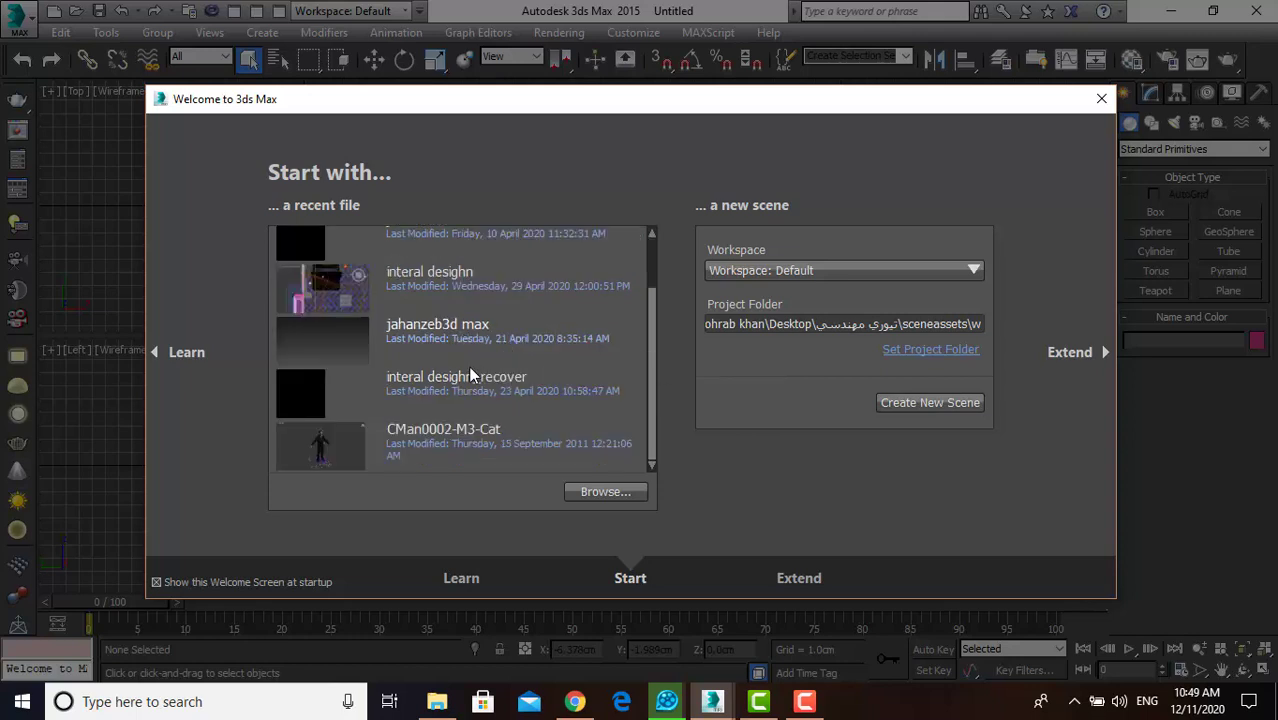
scroll(427, 335, up, 2)
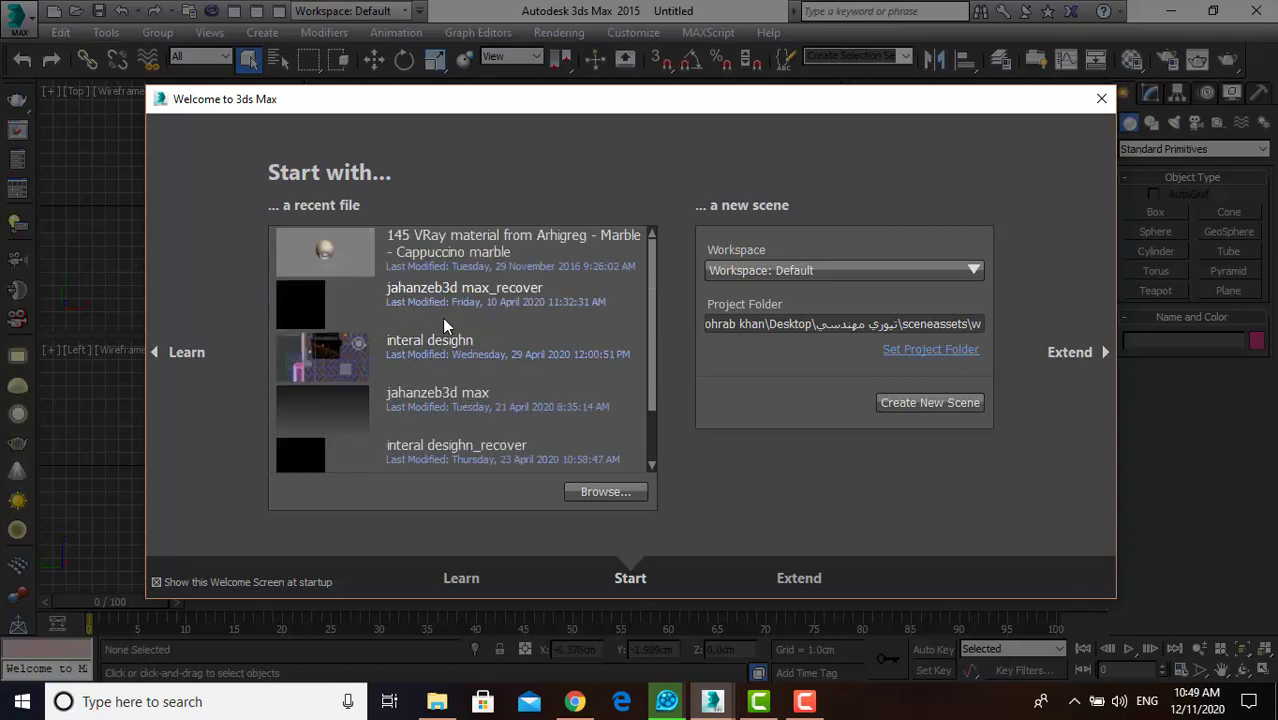
scroll(442, 318, down, 1)
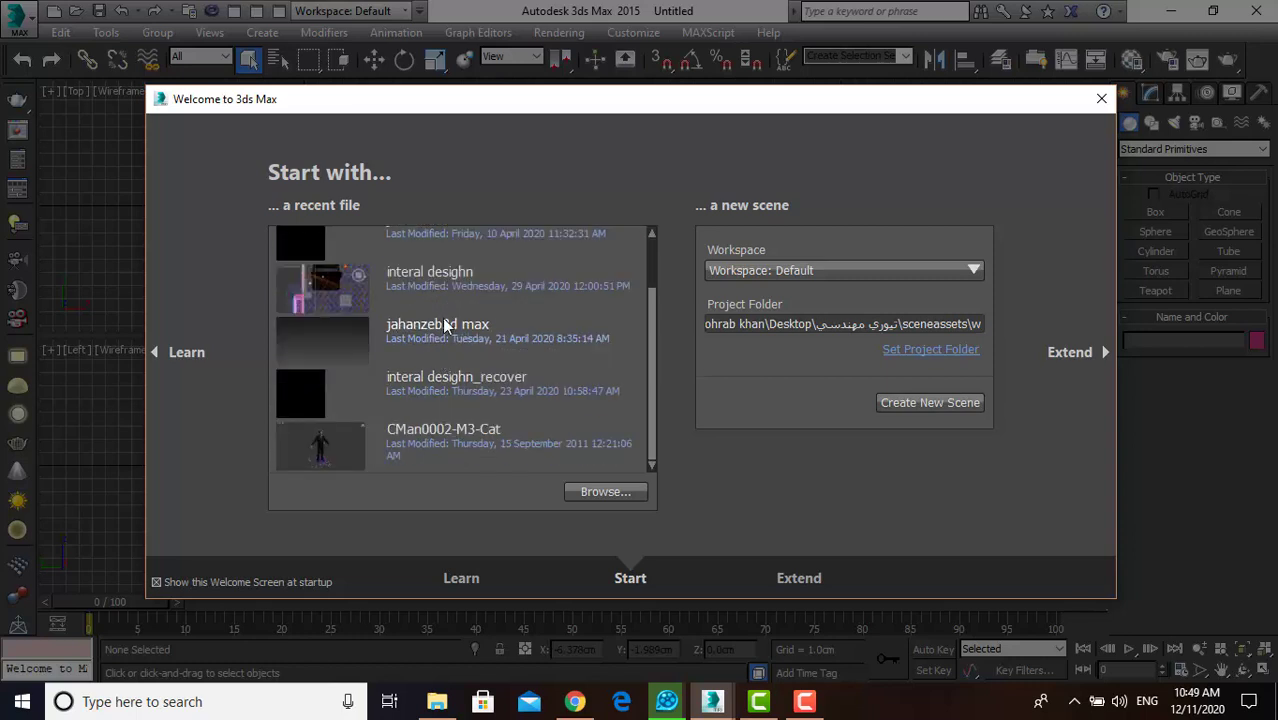
click(589, 493)
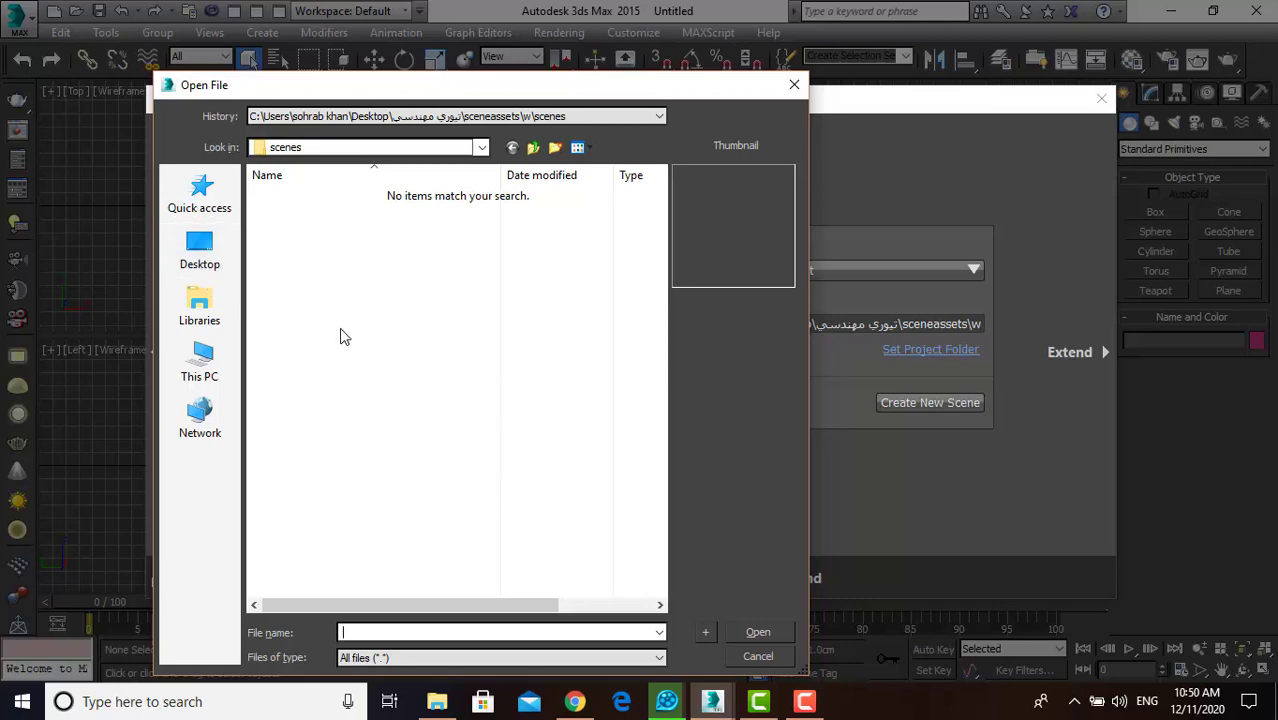
click(794, 84)
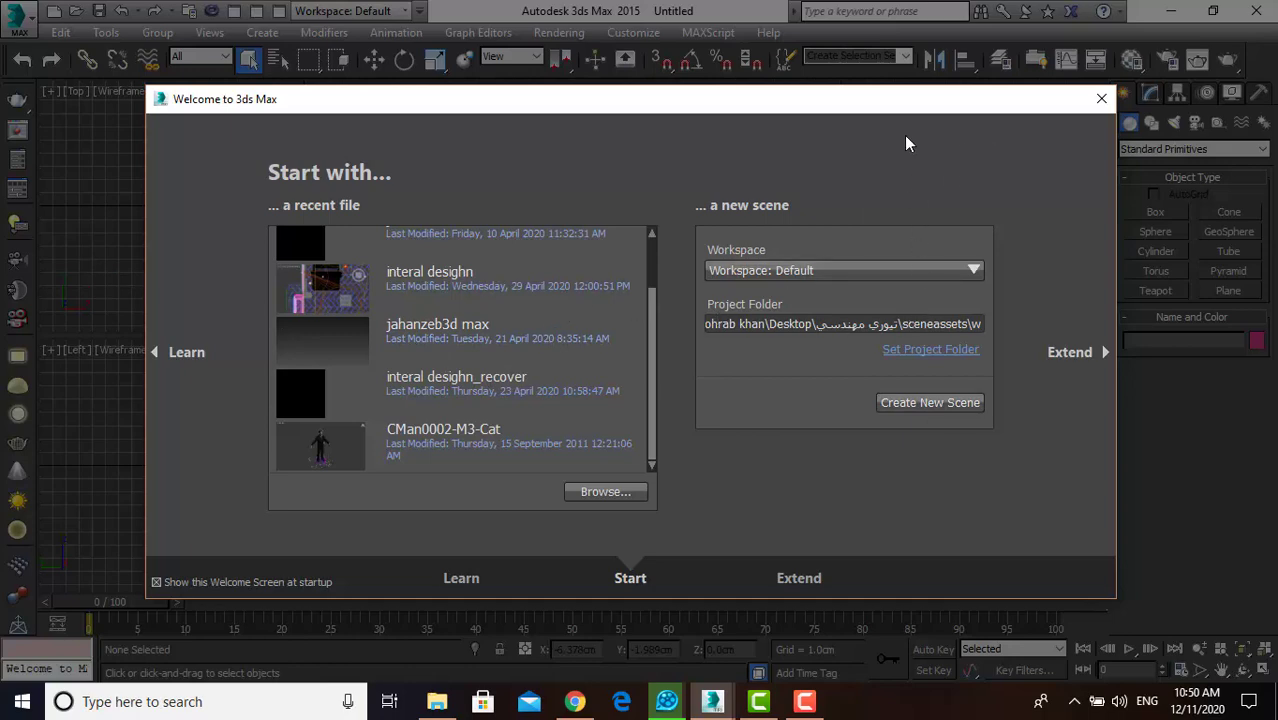
drag(905, 107, 819, 141)
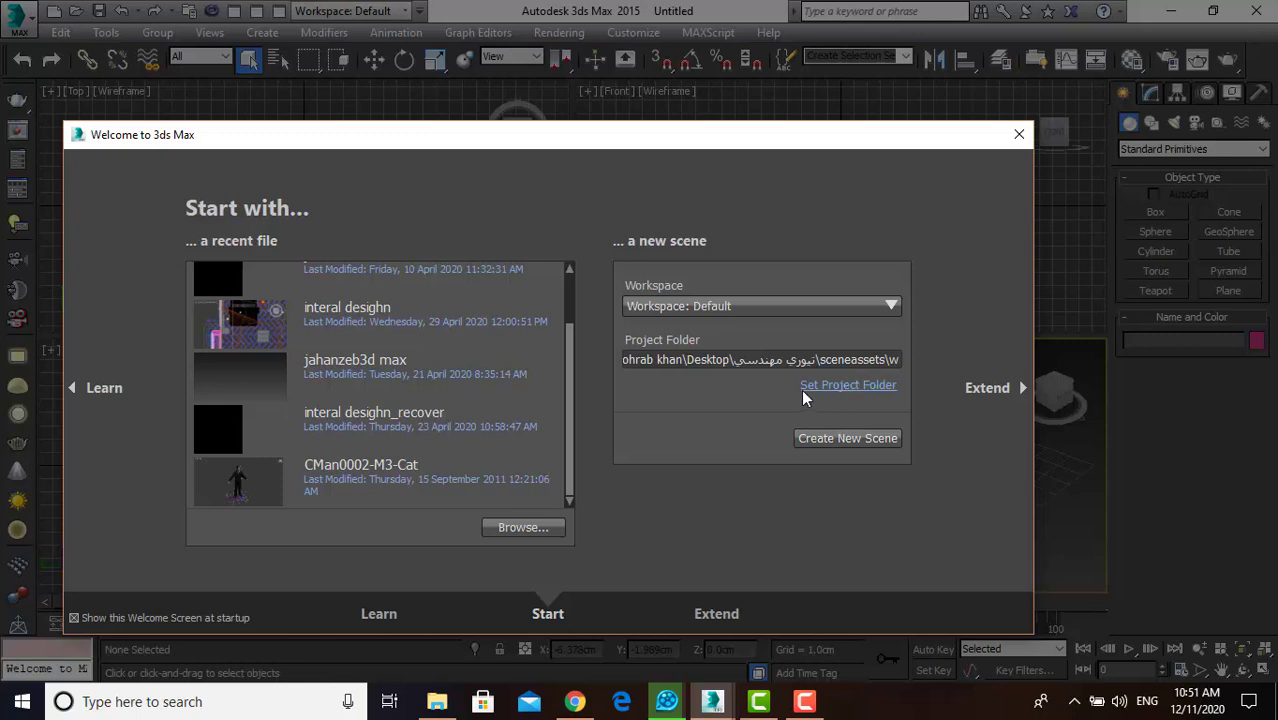
Step: Set the project folder to www inside تیوری مهندسی, then close the Welcome screen
click(855, 384)
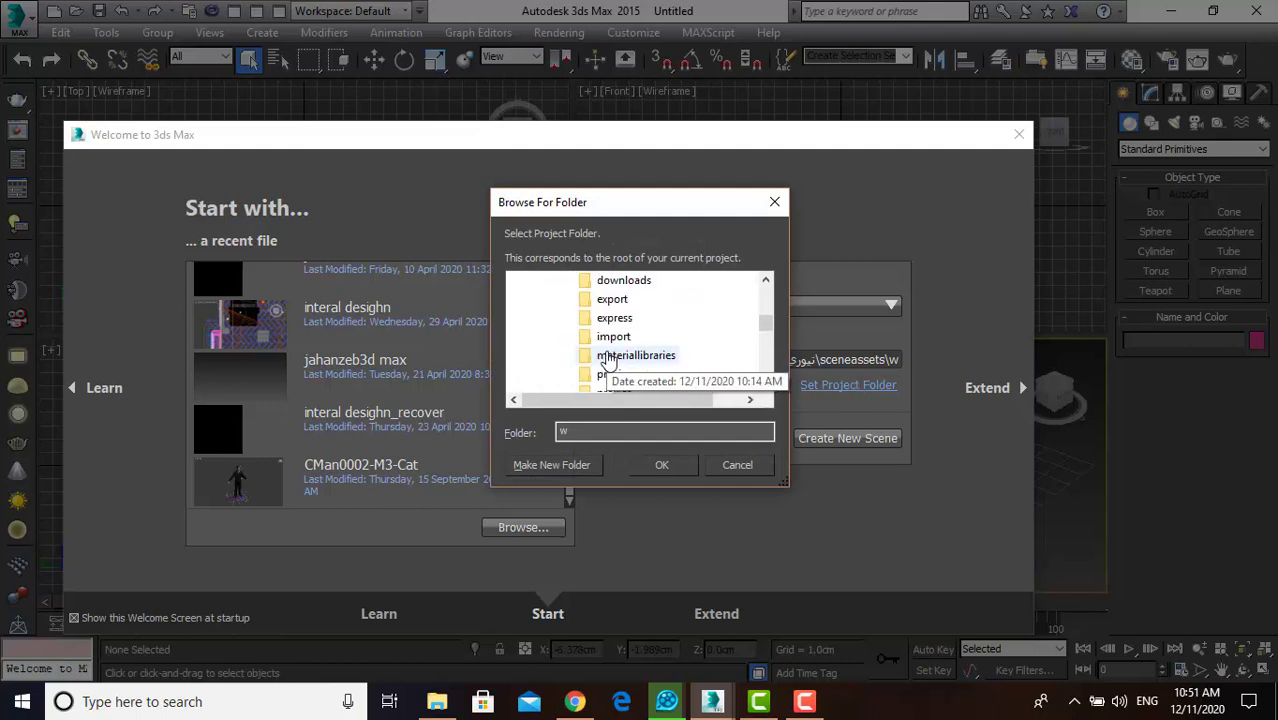
scroll(623, 335, up, 10)
scroll(620, 338, down, 3)
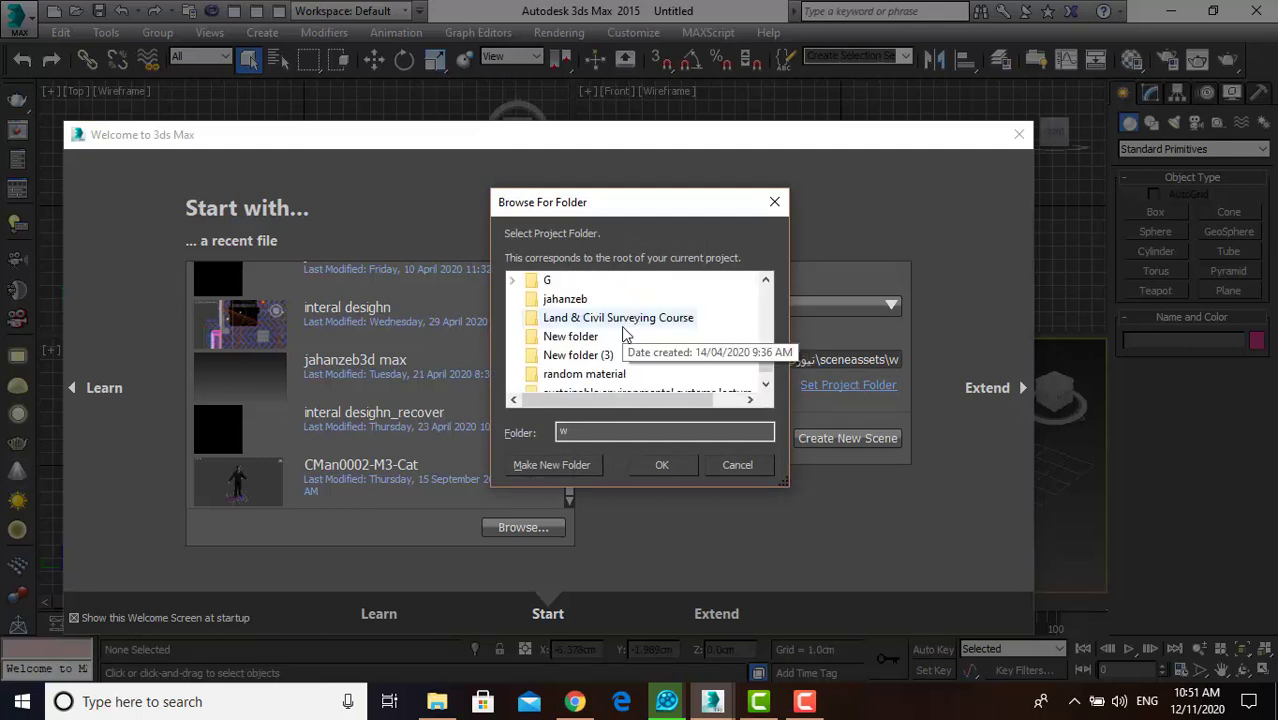
scroll(618, 340, down, 2)
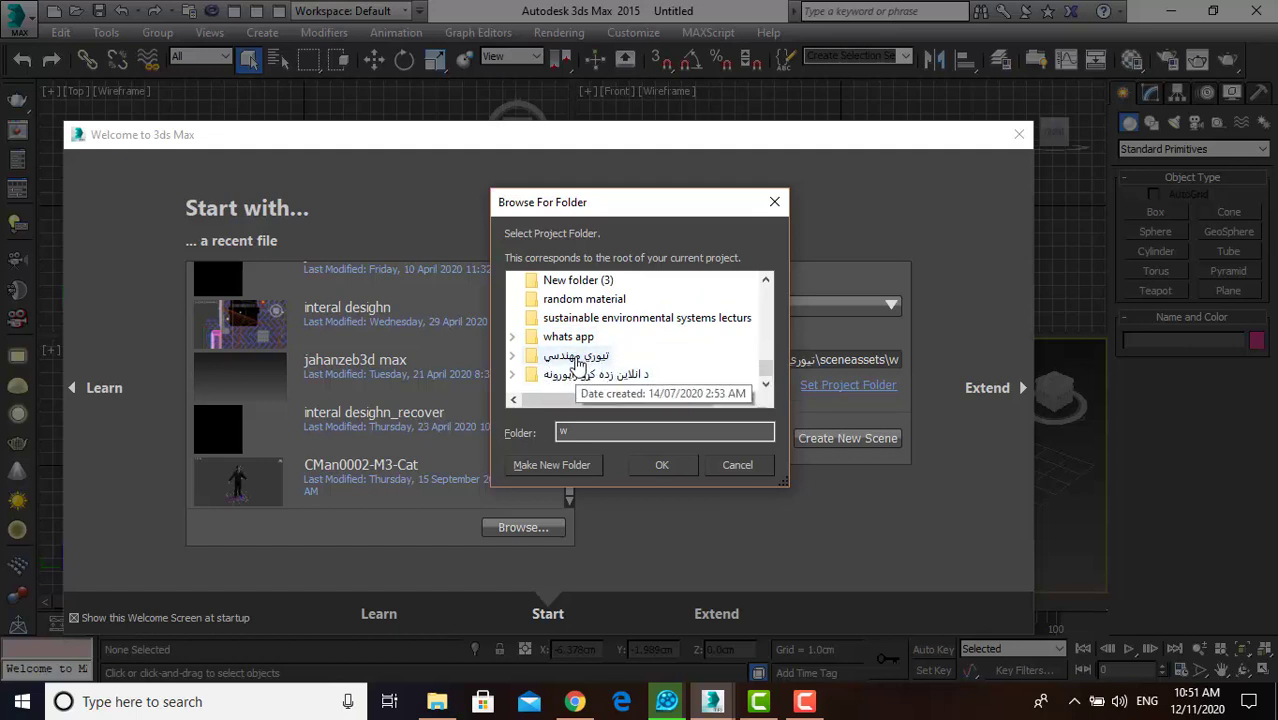
double_click(578, 358)
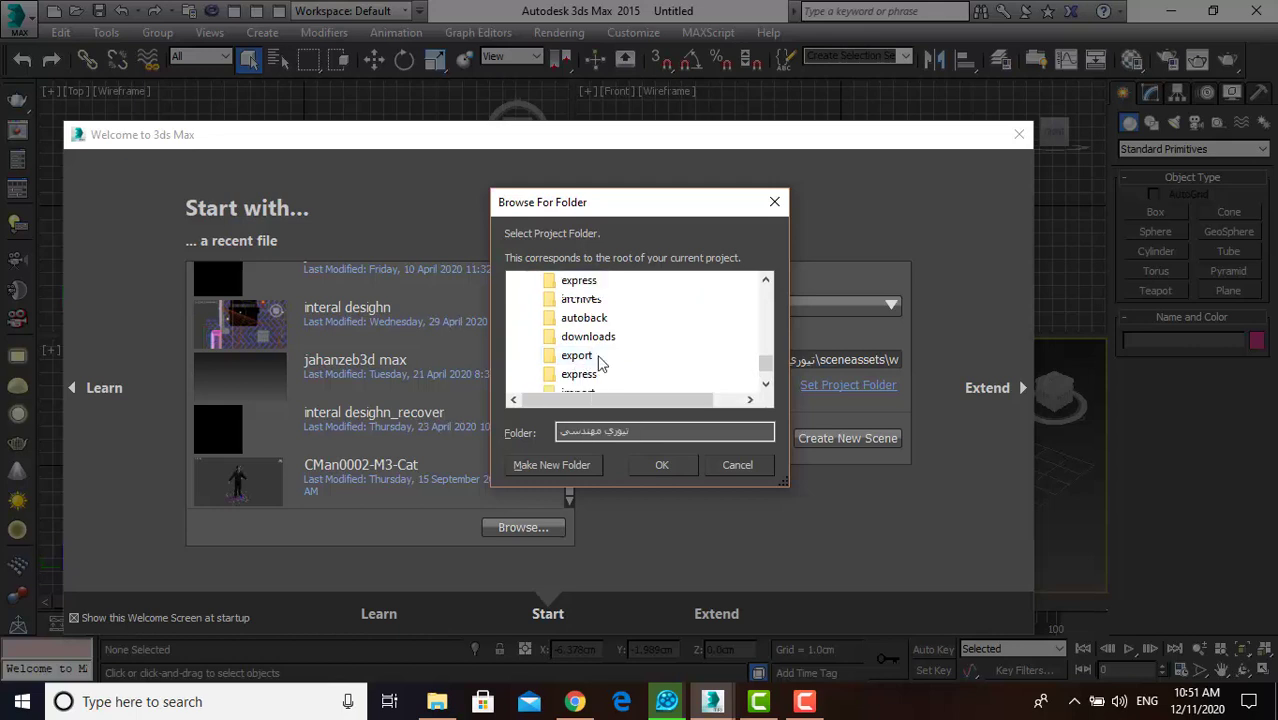
scroll(580, 362, down, 4)
click(580, 362)
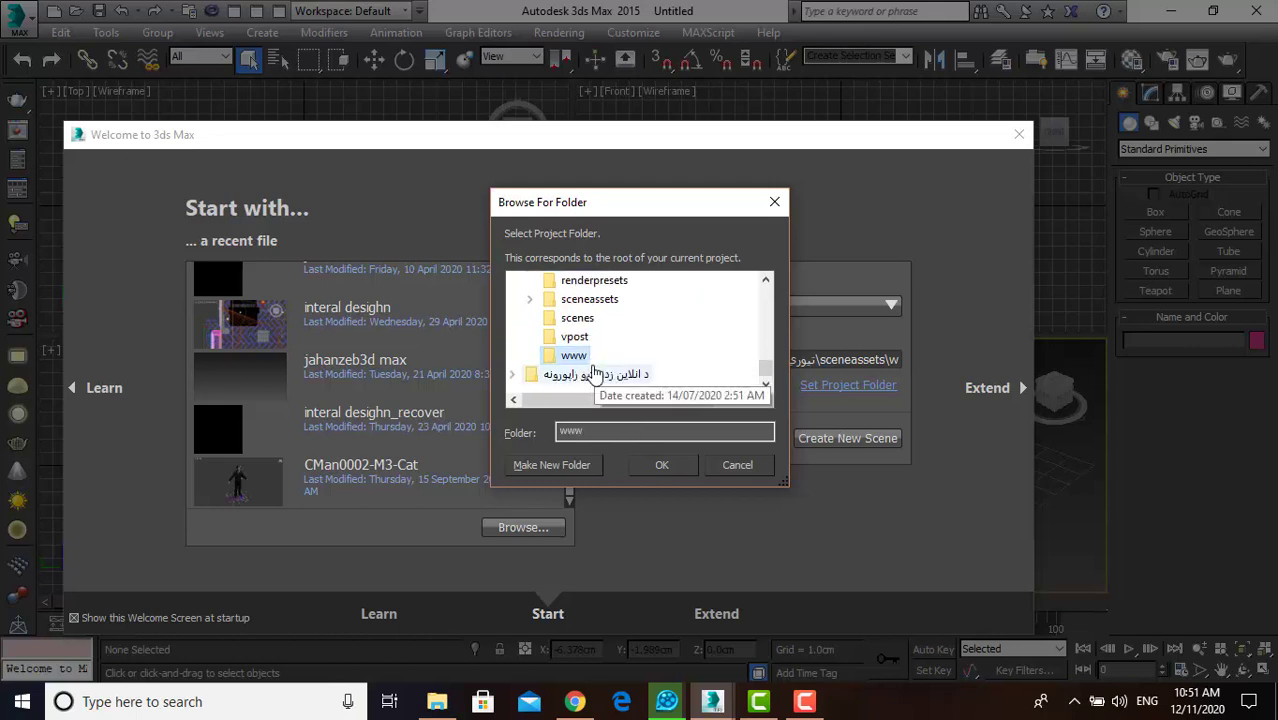
click(660, 466)
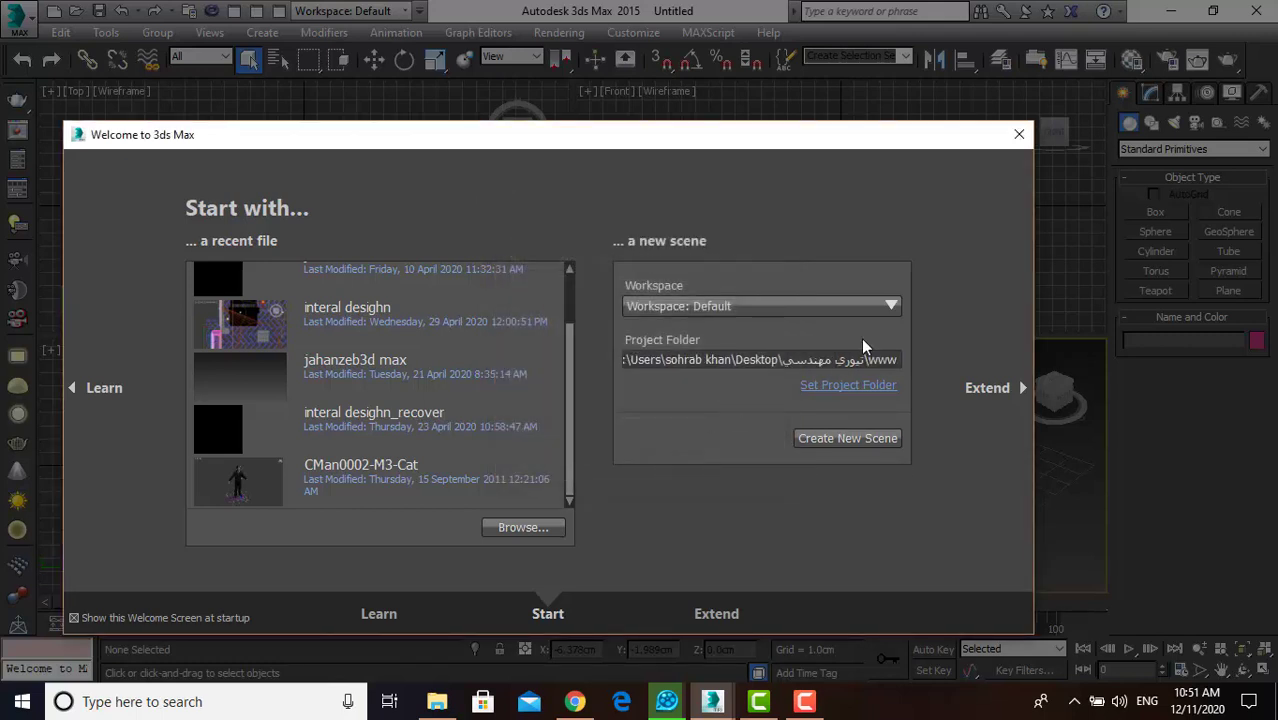
click(1019, 137)
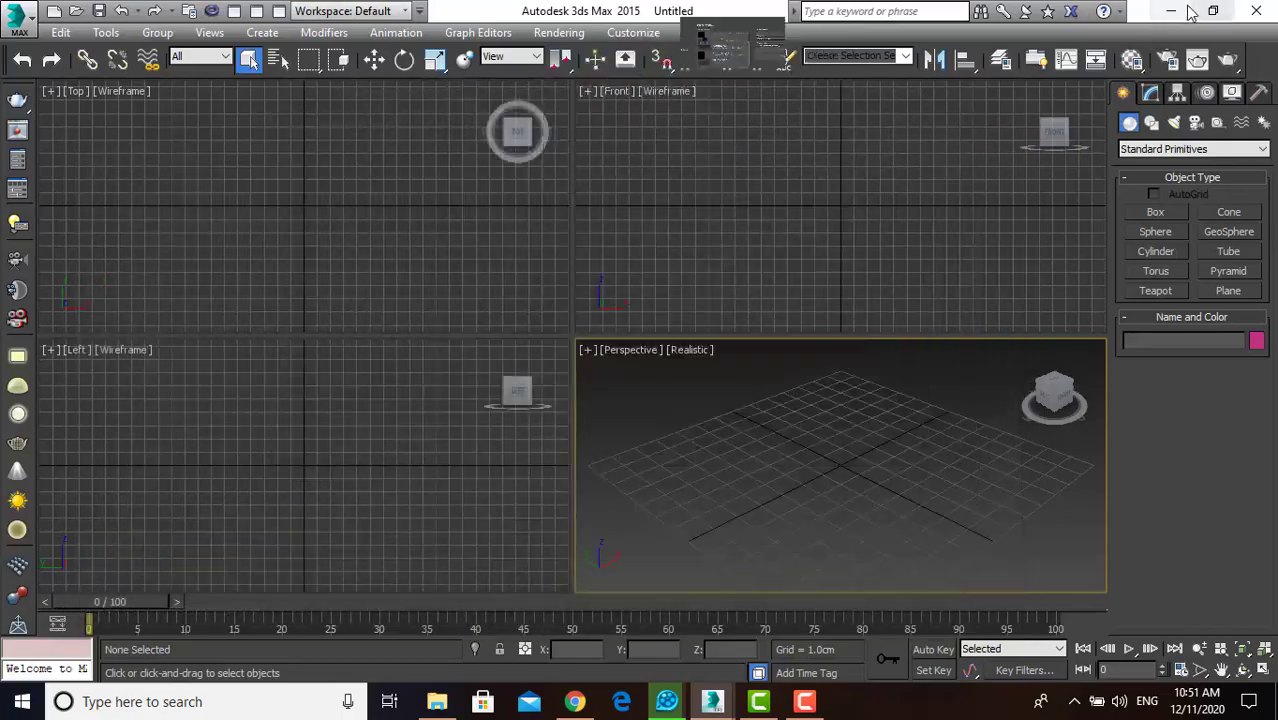
Step: Minimize 3ds Max and open the www project folder in File Explorer to view its subfolders
click(1173, 11)
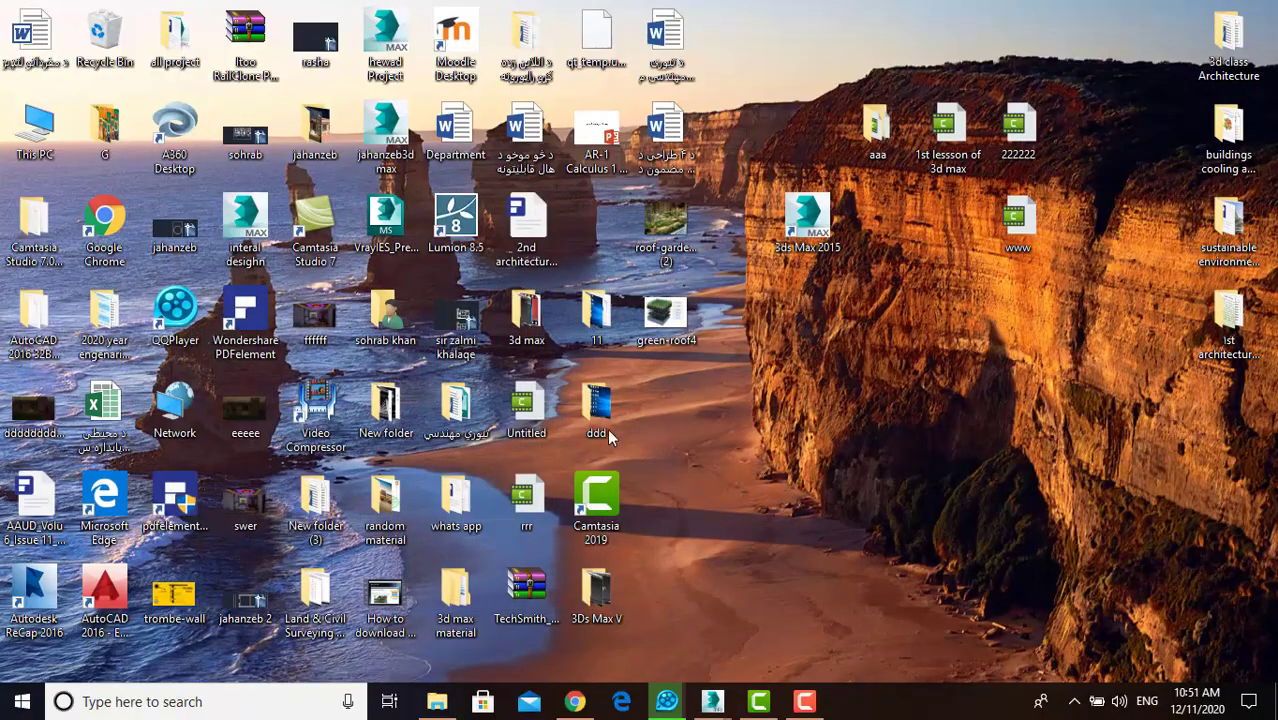
double_click(460, 420)
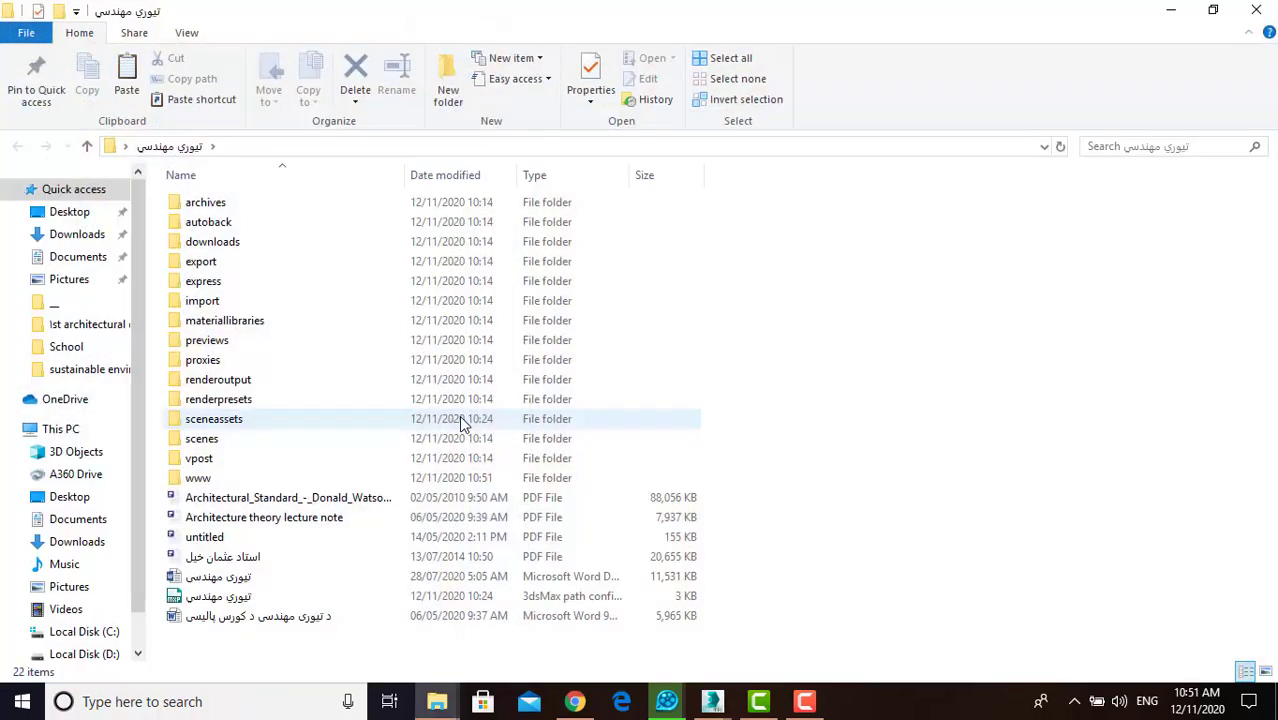
double_click(237, 477)
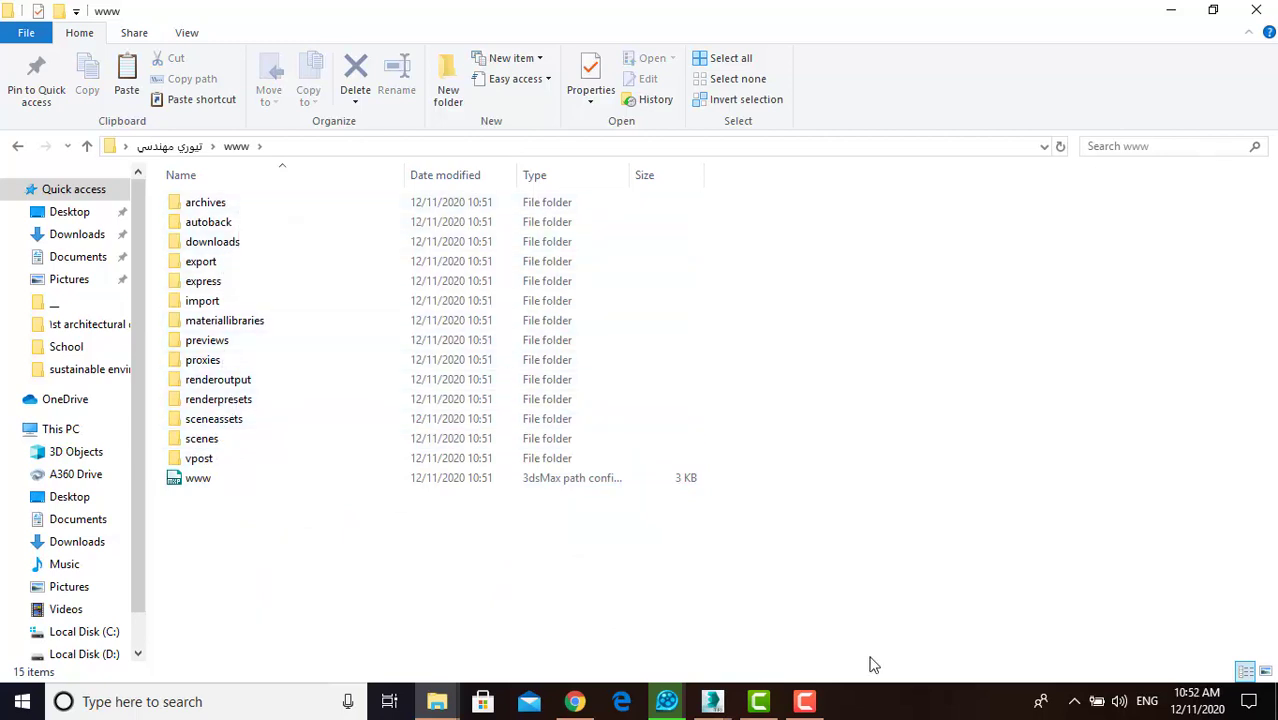
click(815, 710)
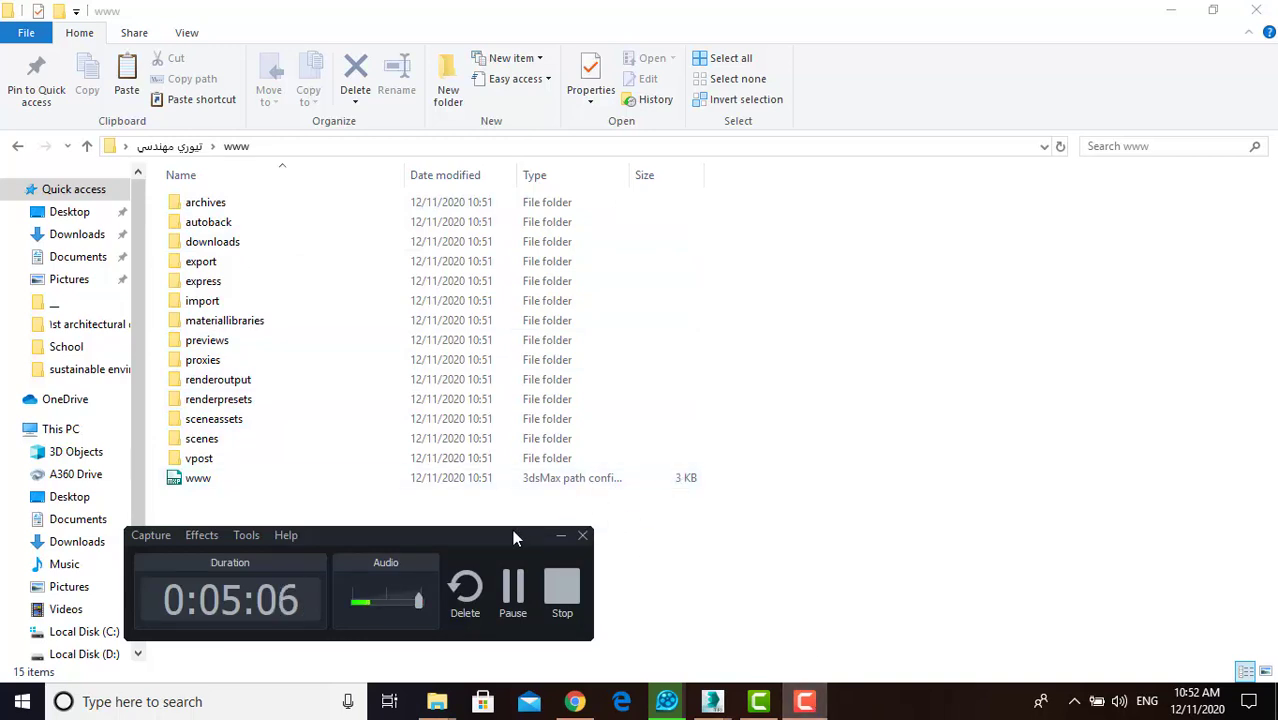
drag(512, 538, 1187, 624)
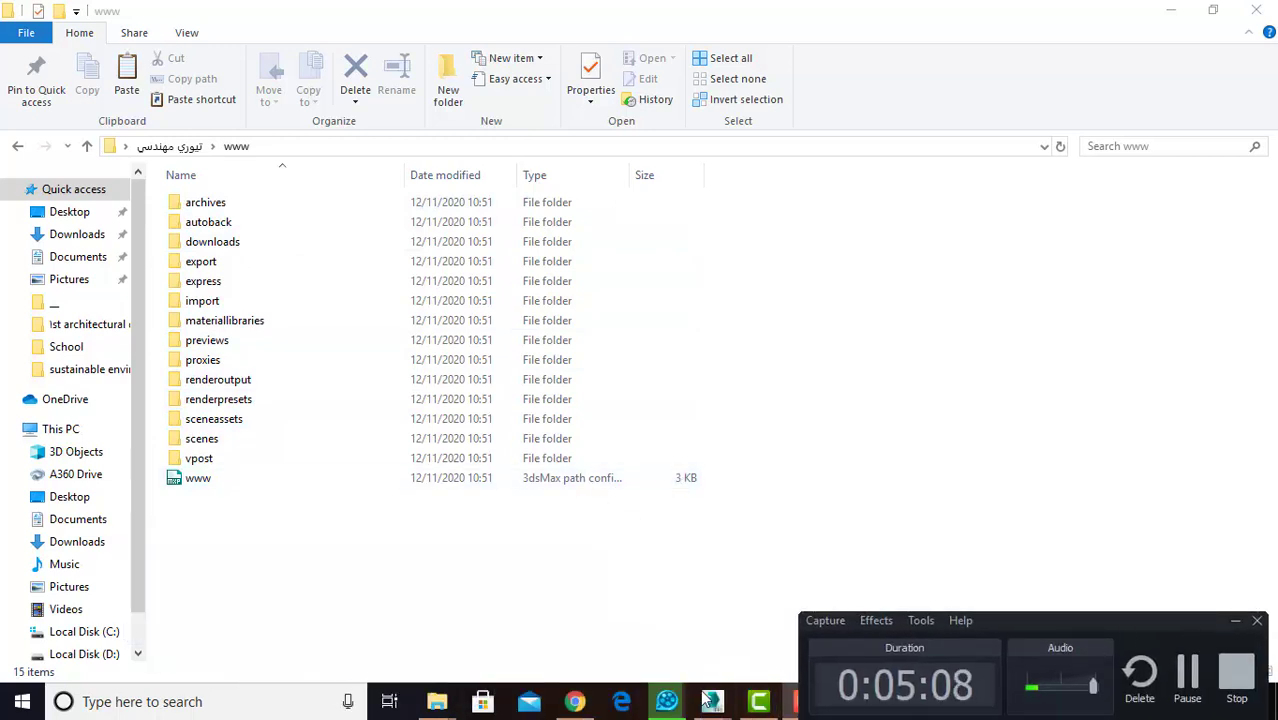
mouse_move(712, 701)
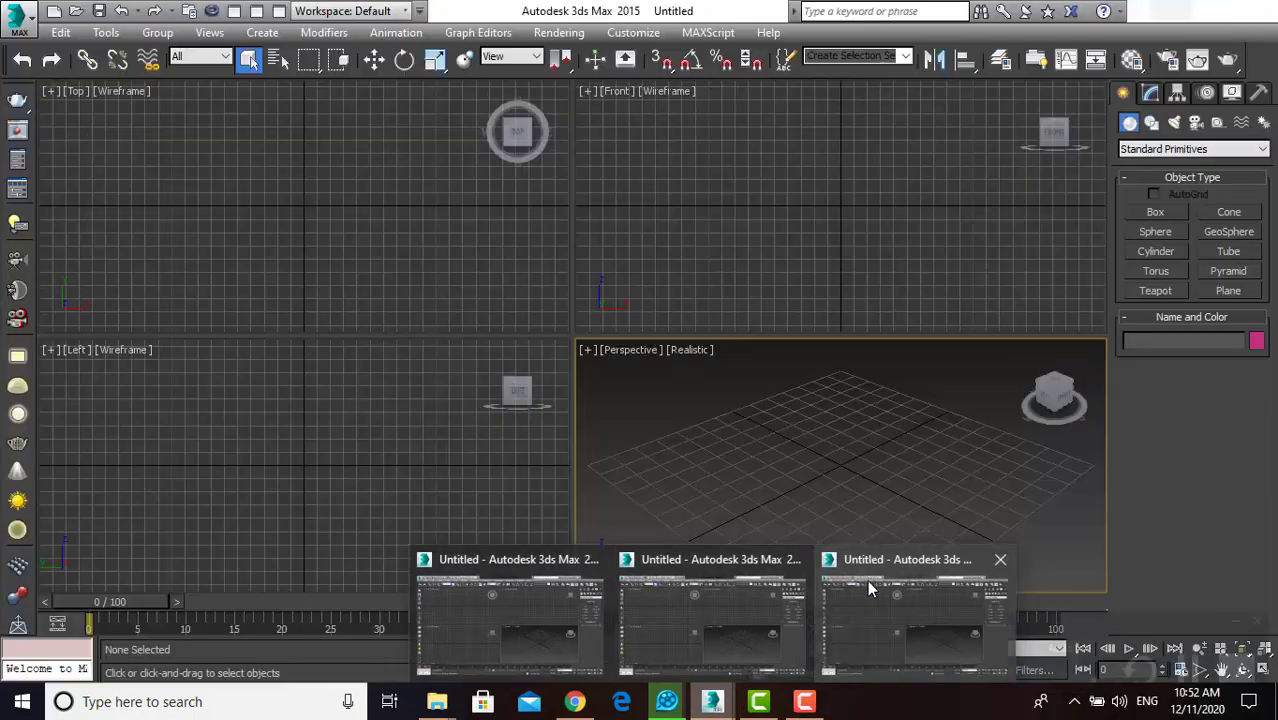
Step: Reopen and close the Welcome Screen from the Help menu, then minimize 3ds Max
click(867, 588)
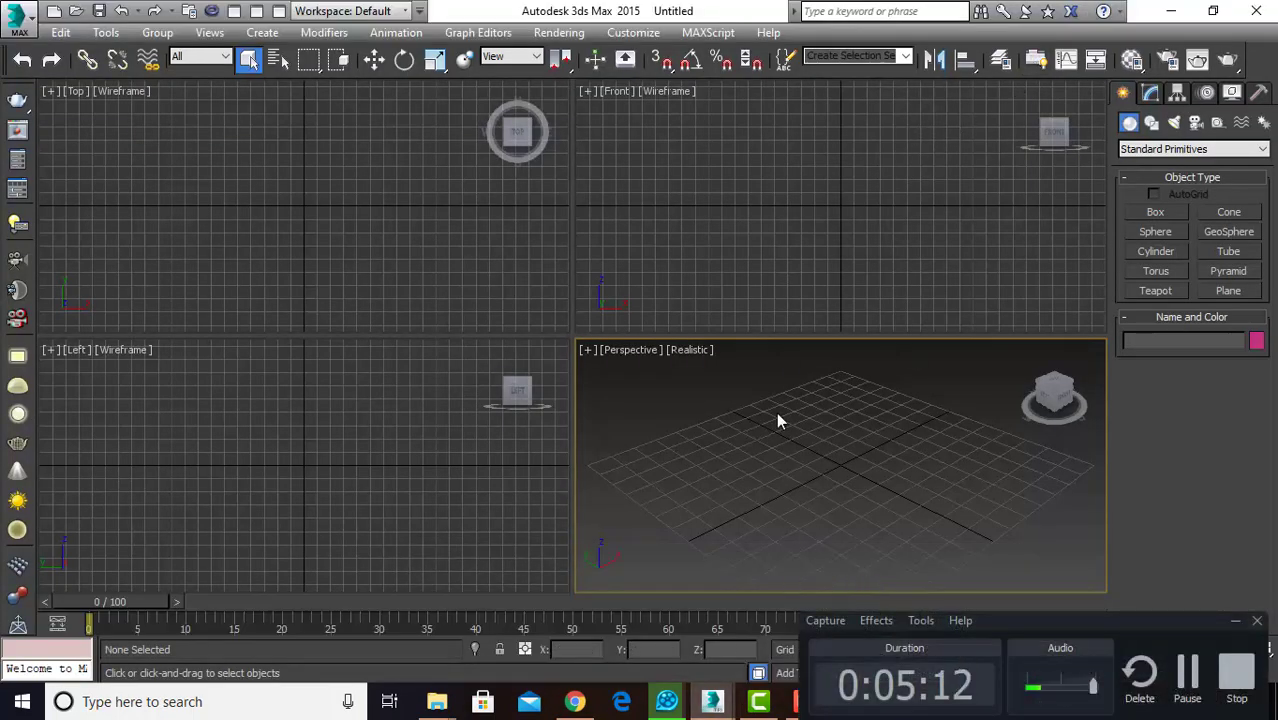
click(768, 33)
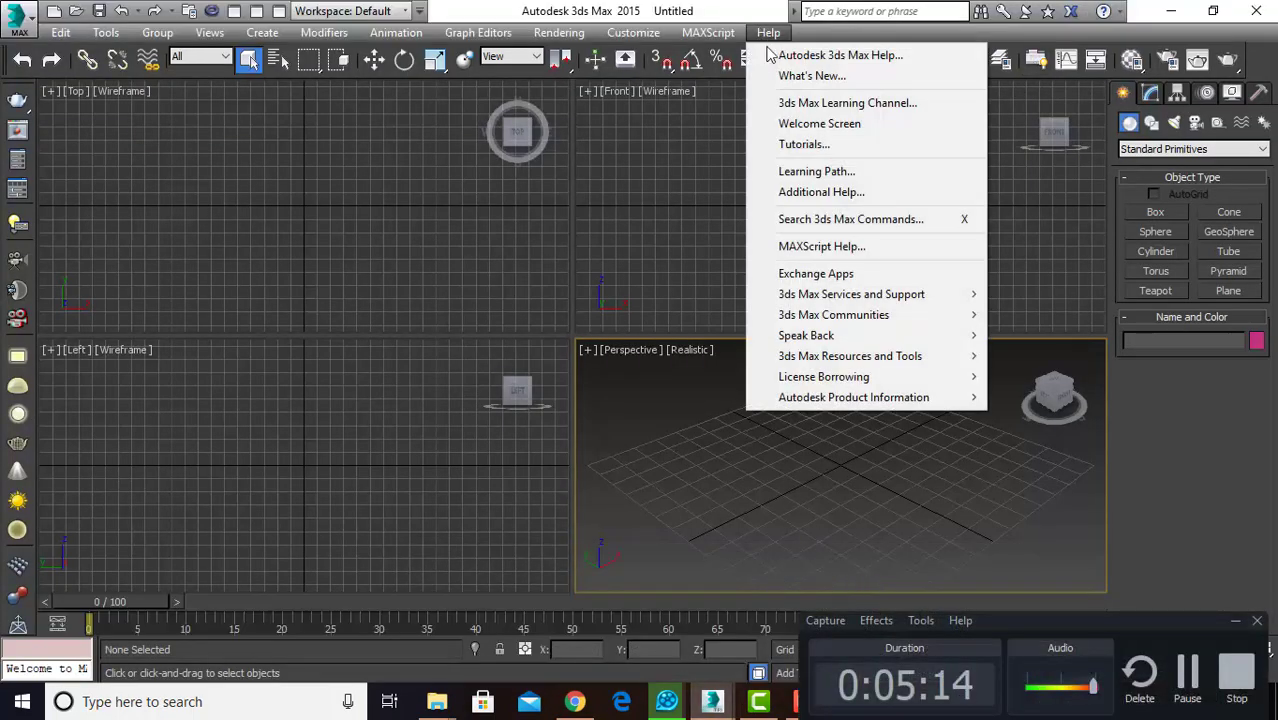
click(862, 124)
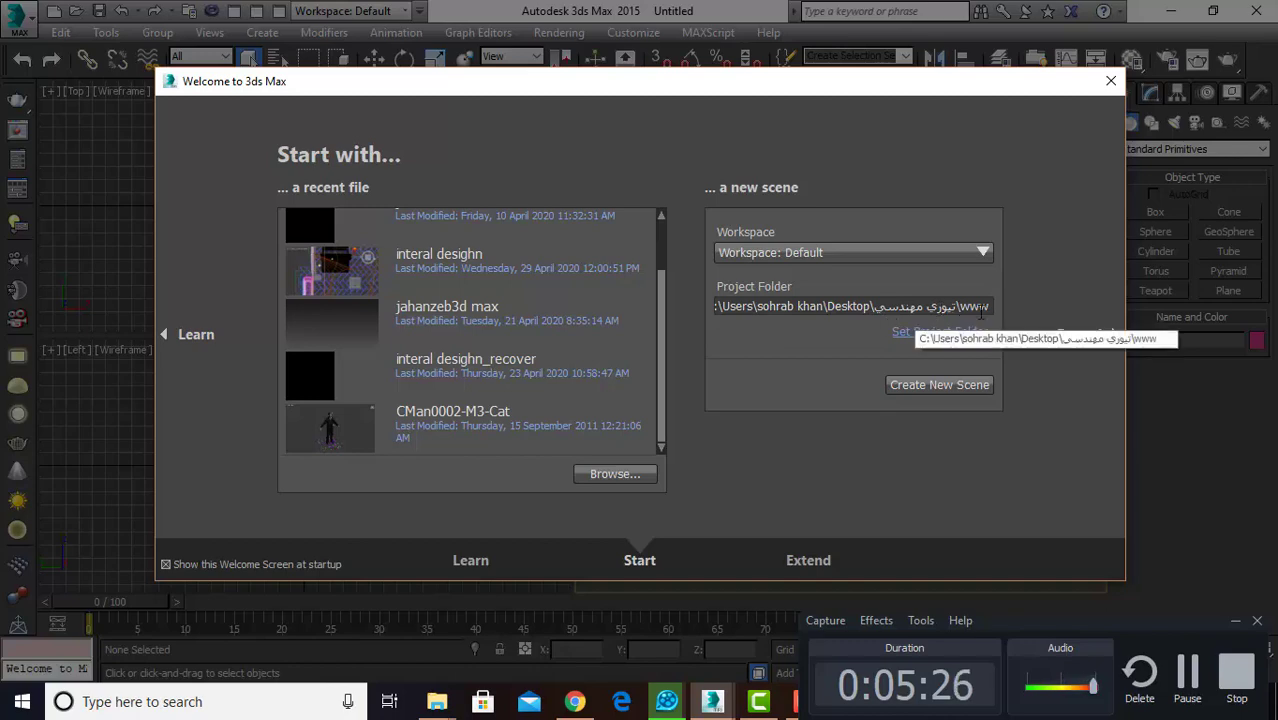
click(1110, 81)
click(1170, 10)
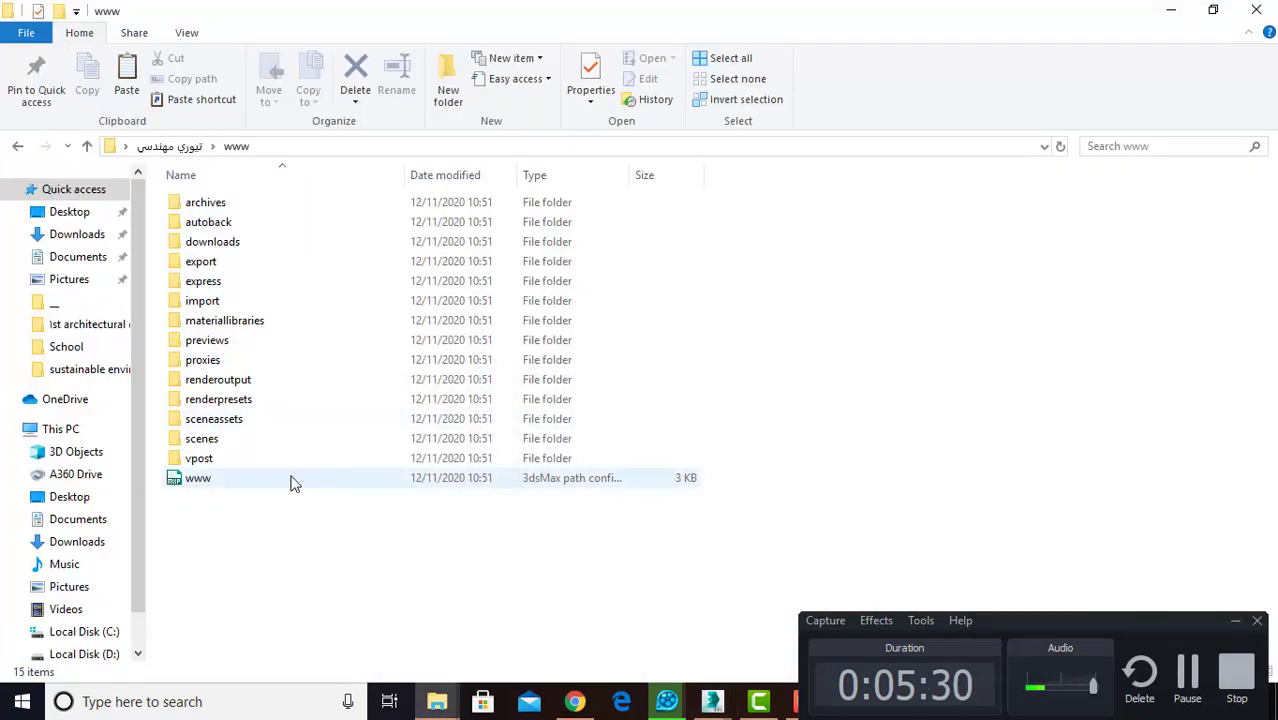
Step: Browse the five subfolders of sceneassets in the www project, then close Explorer
click(235, 424)
double_click(234, 423)
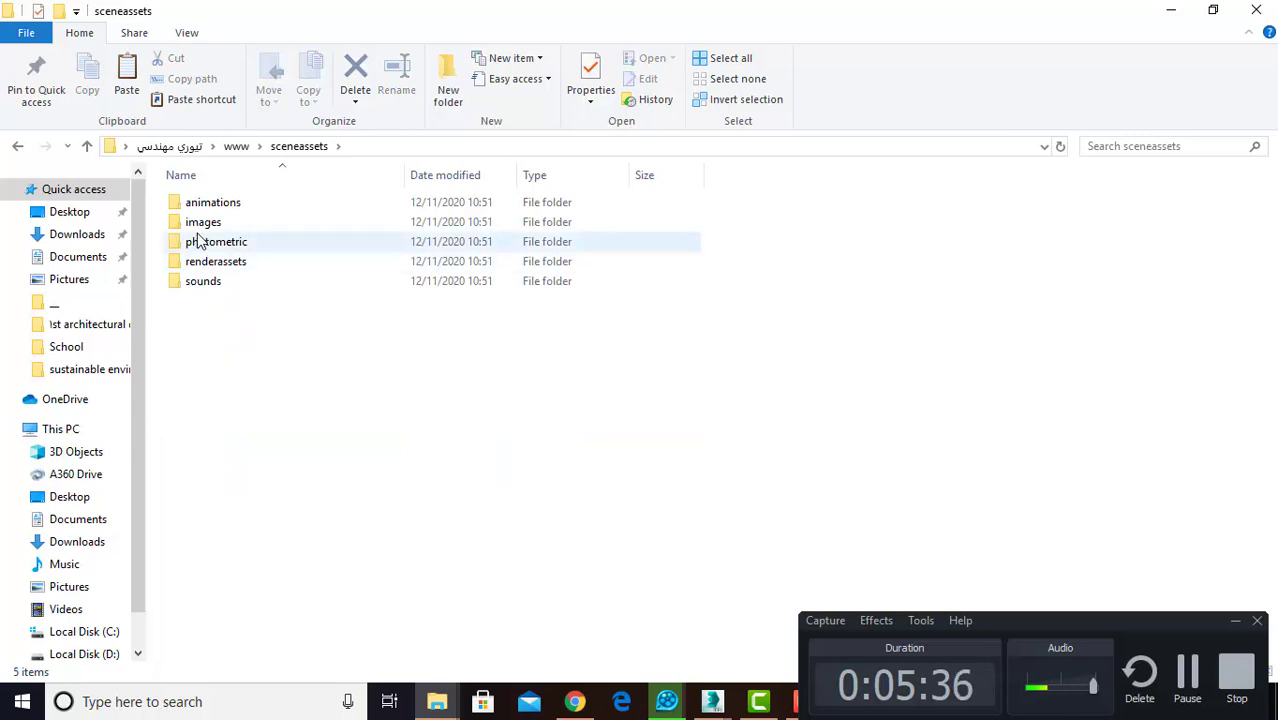
click(18, 146)
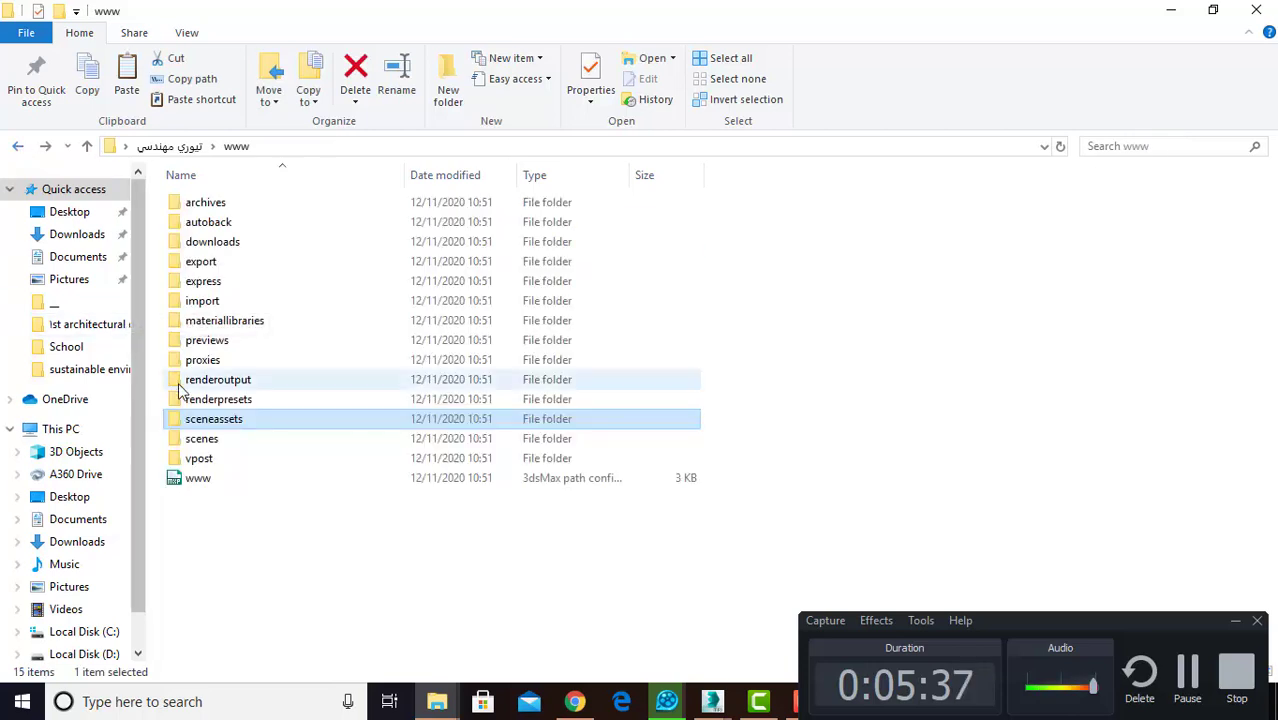
double_click(237, 424)
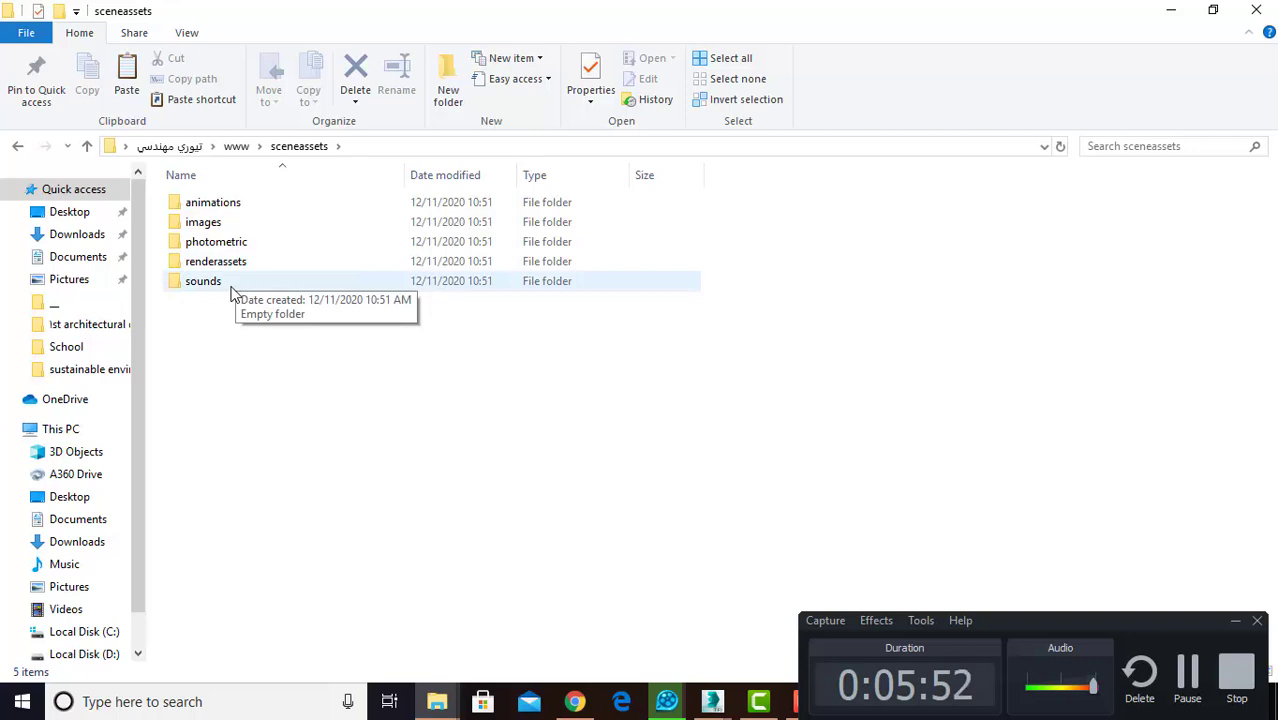
click(20, 146)
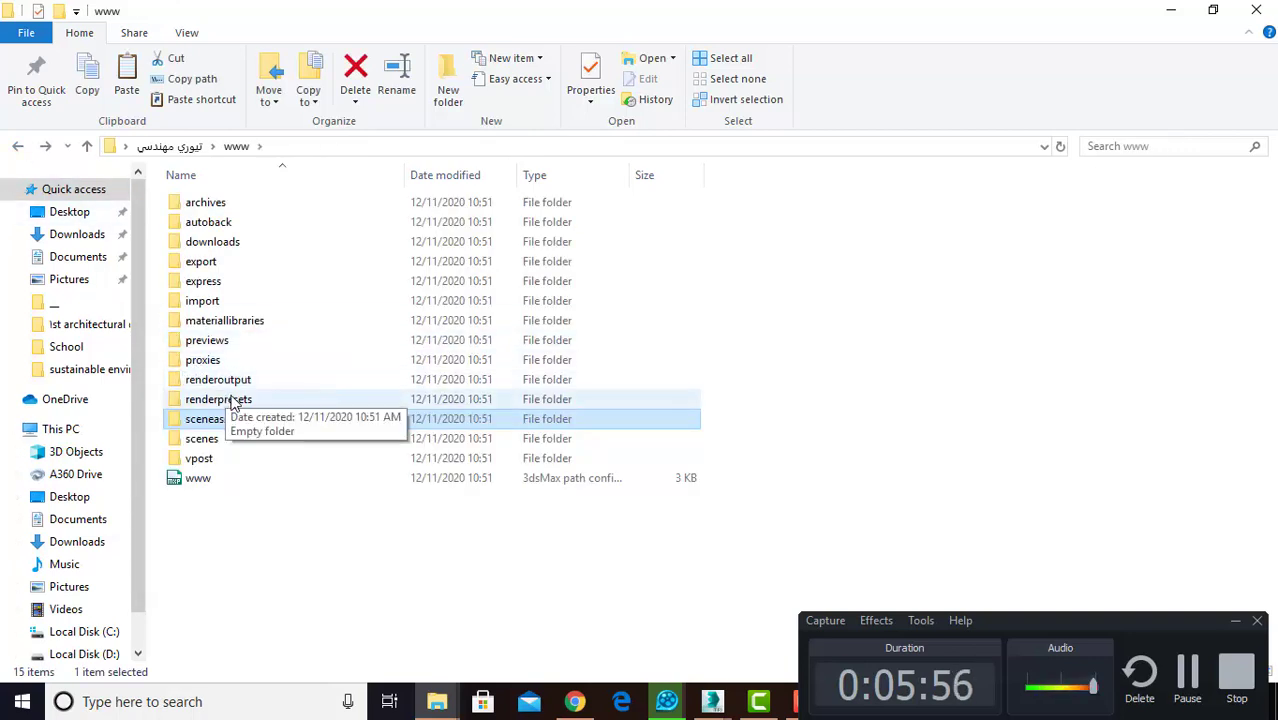
mouse_move(221, 425)
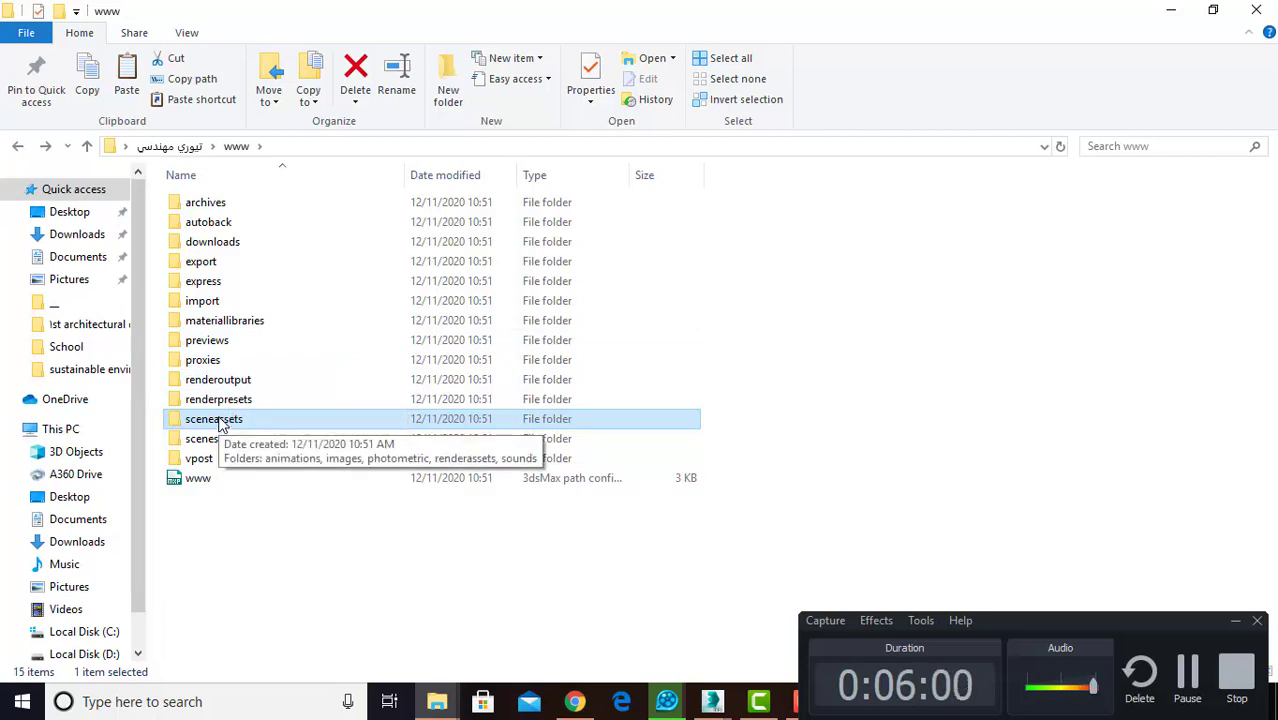
right_click(220, 425)
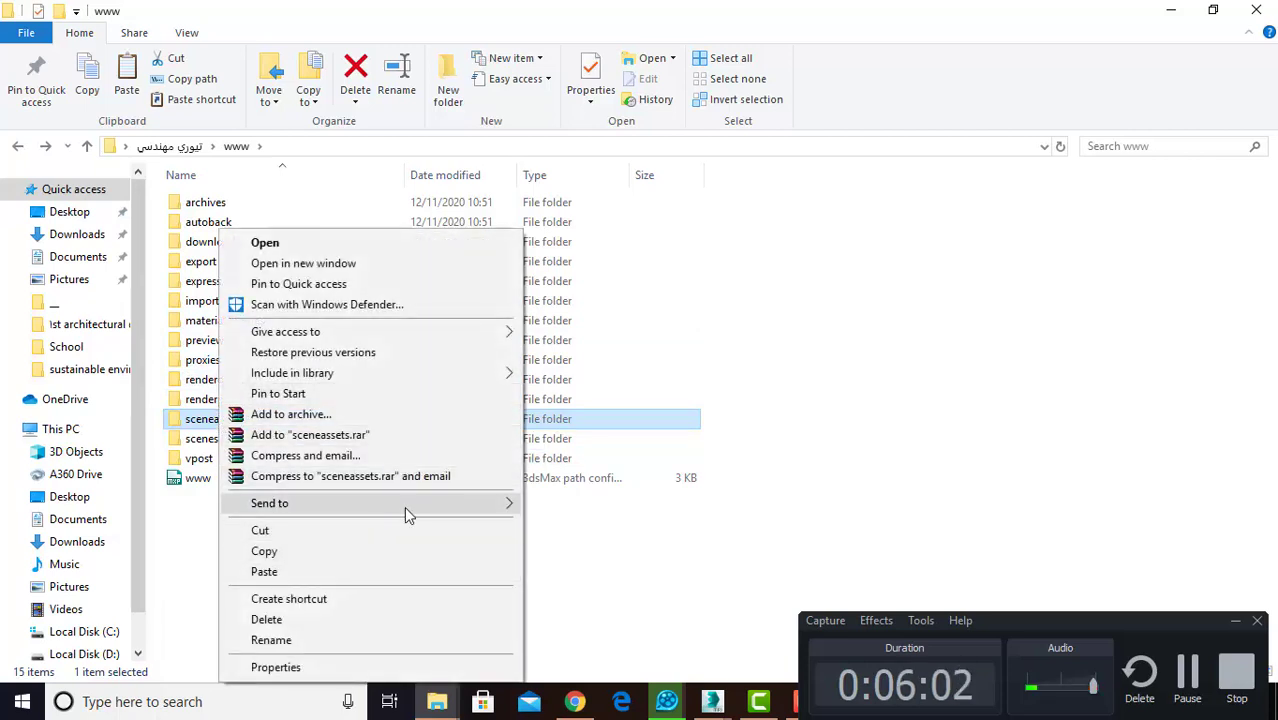
mouse_move(380, 503)
click(783, 388)
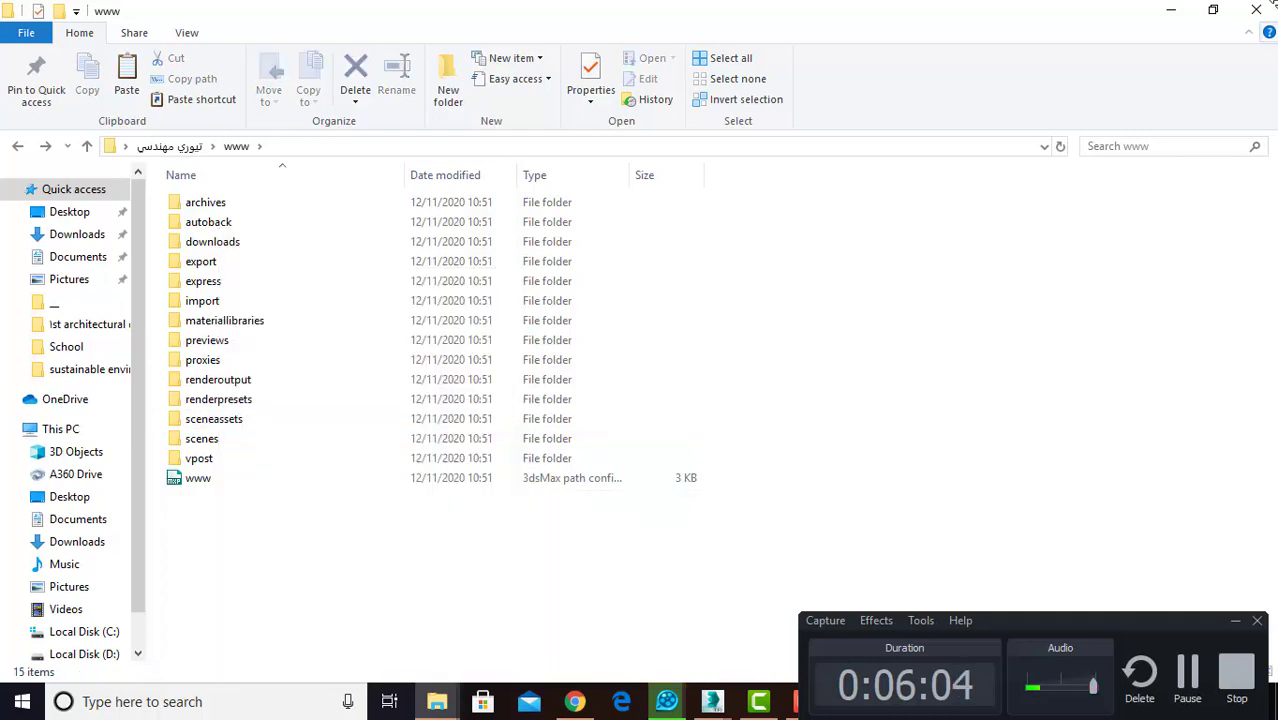
click(1256, 10)
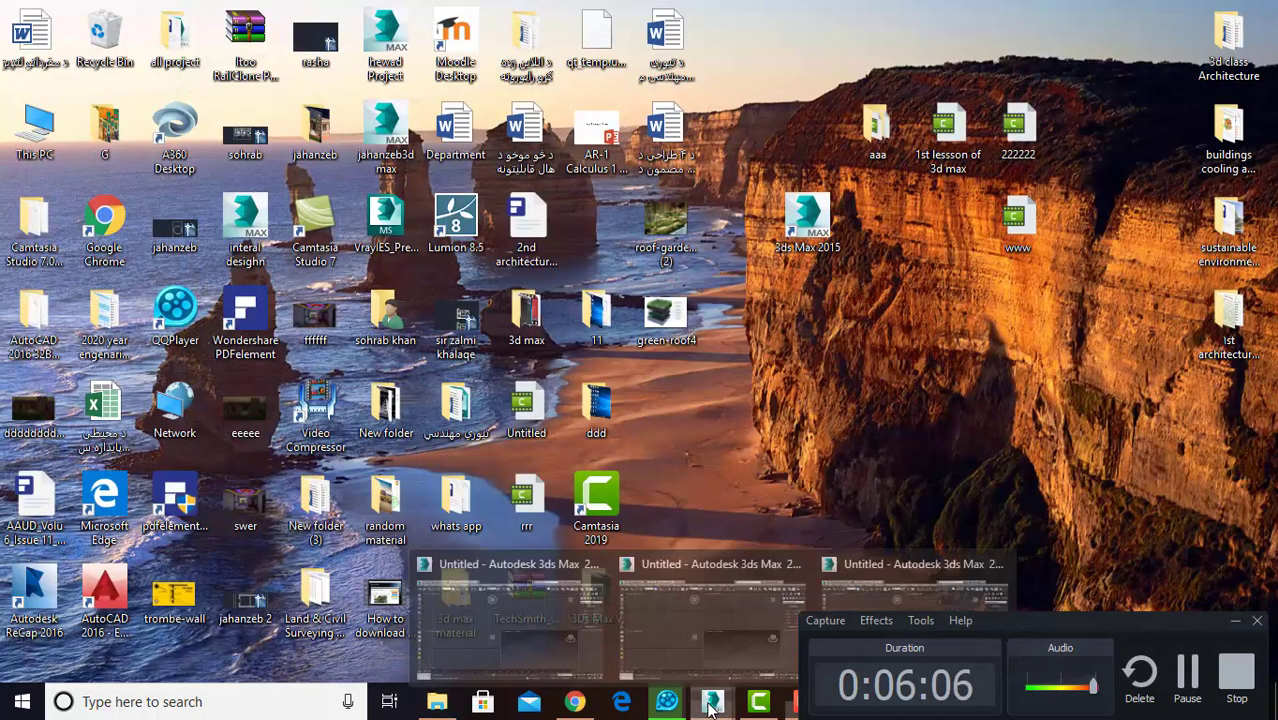
mouse_move(712, 701)
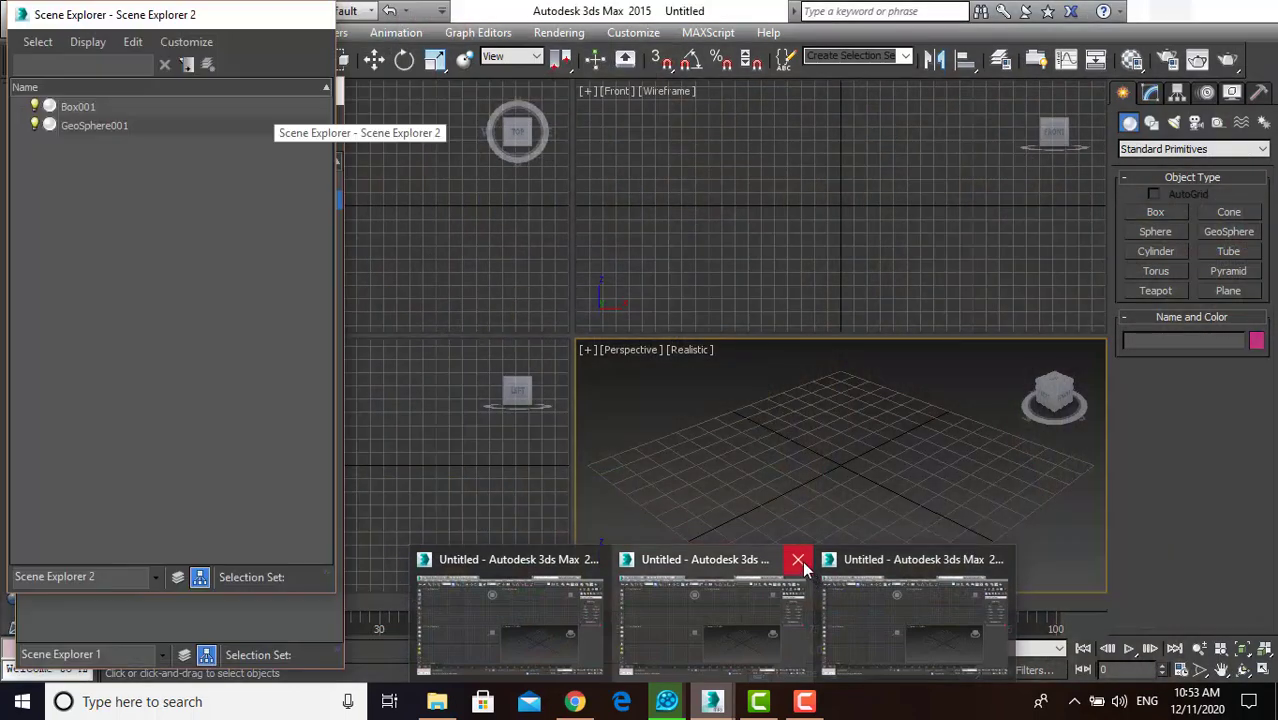
Step: Close the duplicate 3ds Max windows from the taskbar, discarding their unsaved changes
click(798, 566)
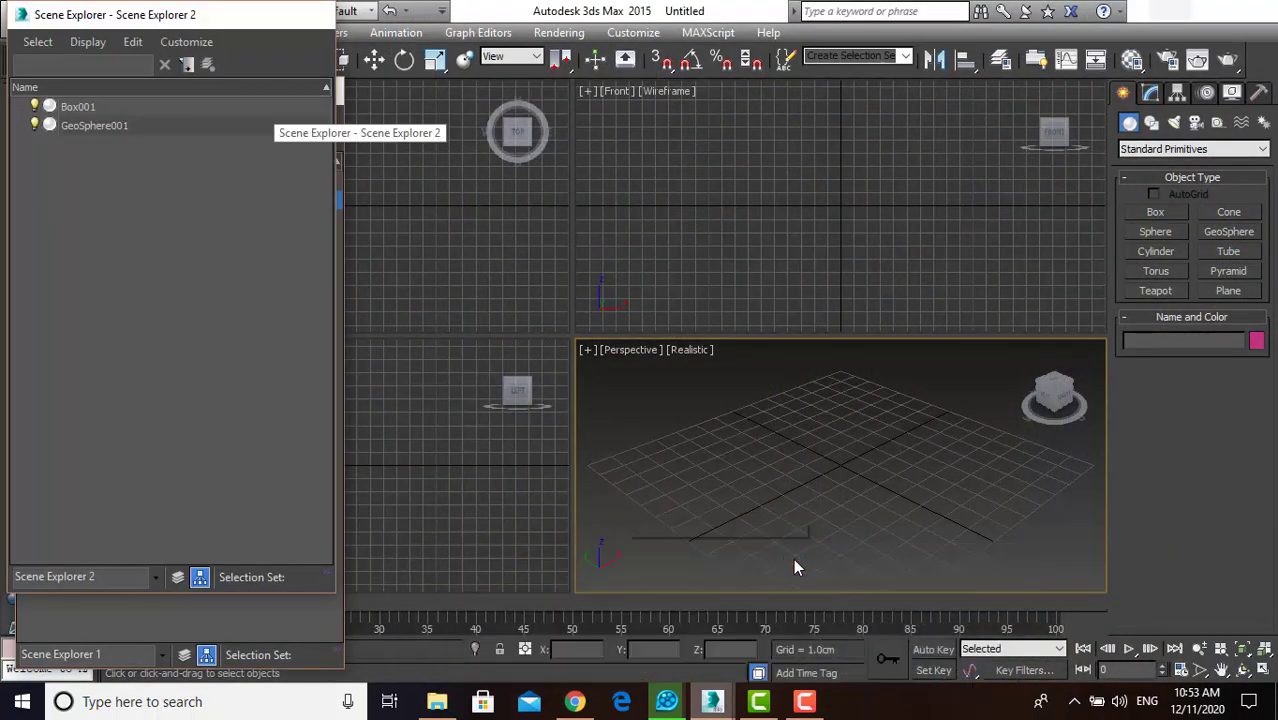
click(712, 701)
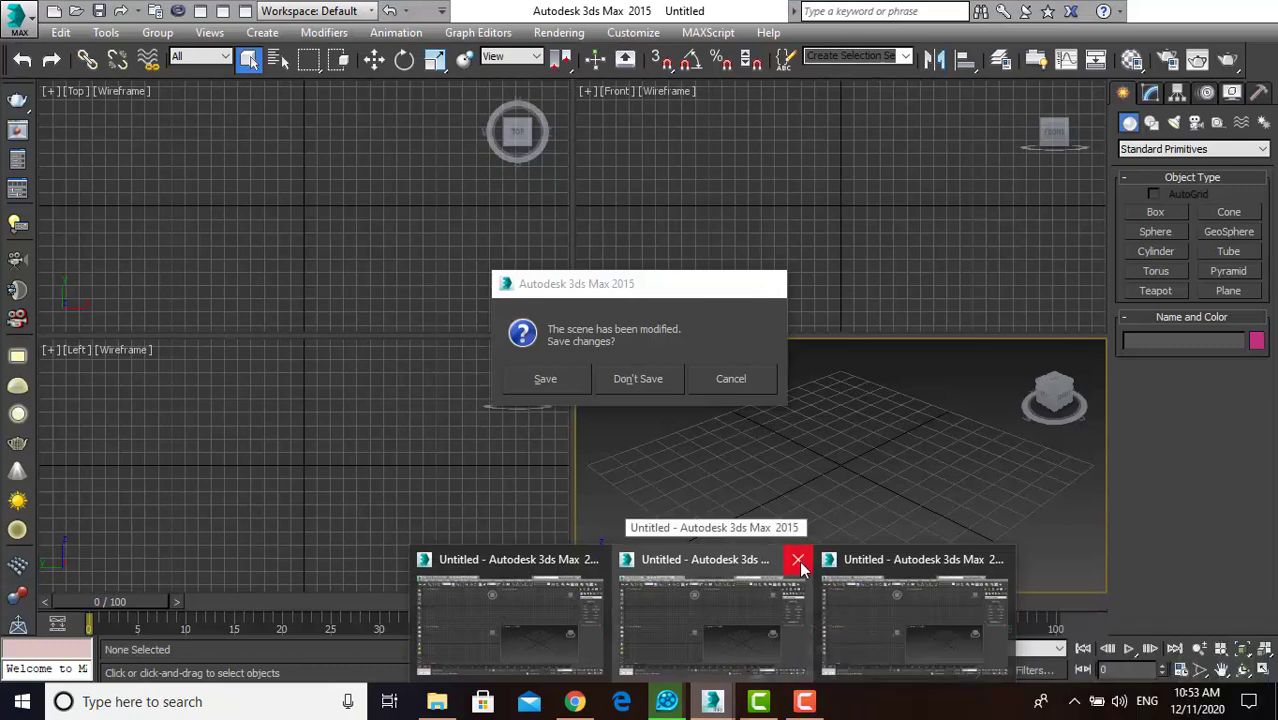
mouse_move(711, 701)
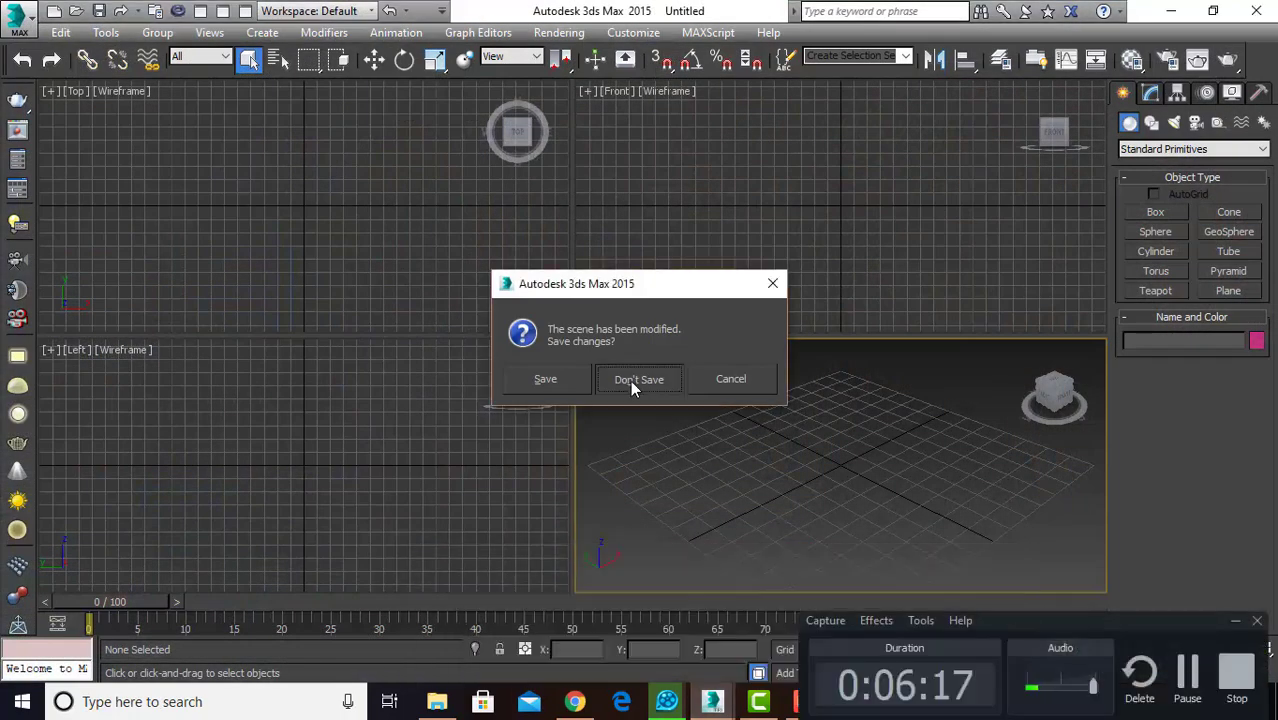
click(633, 380)
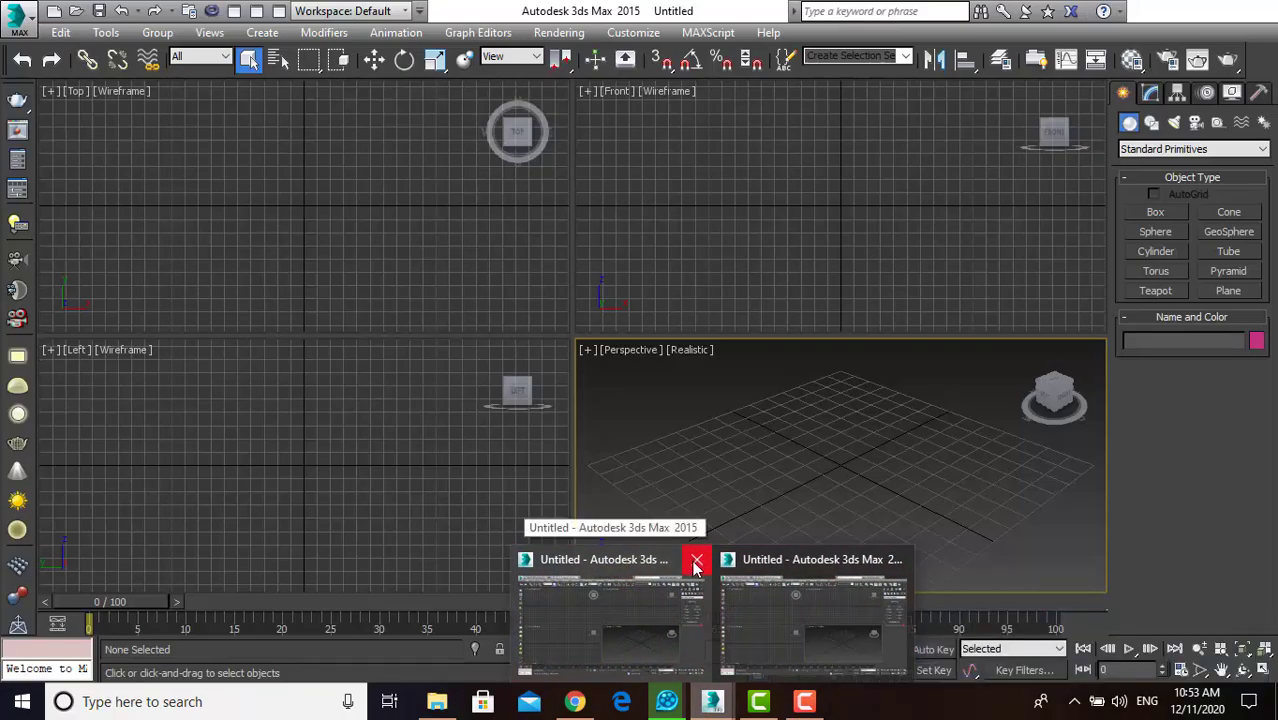
click(696, 566)
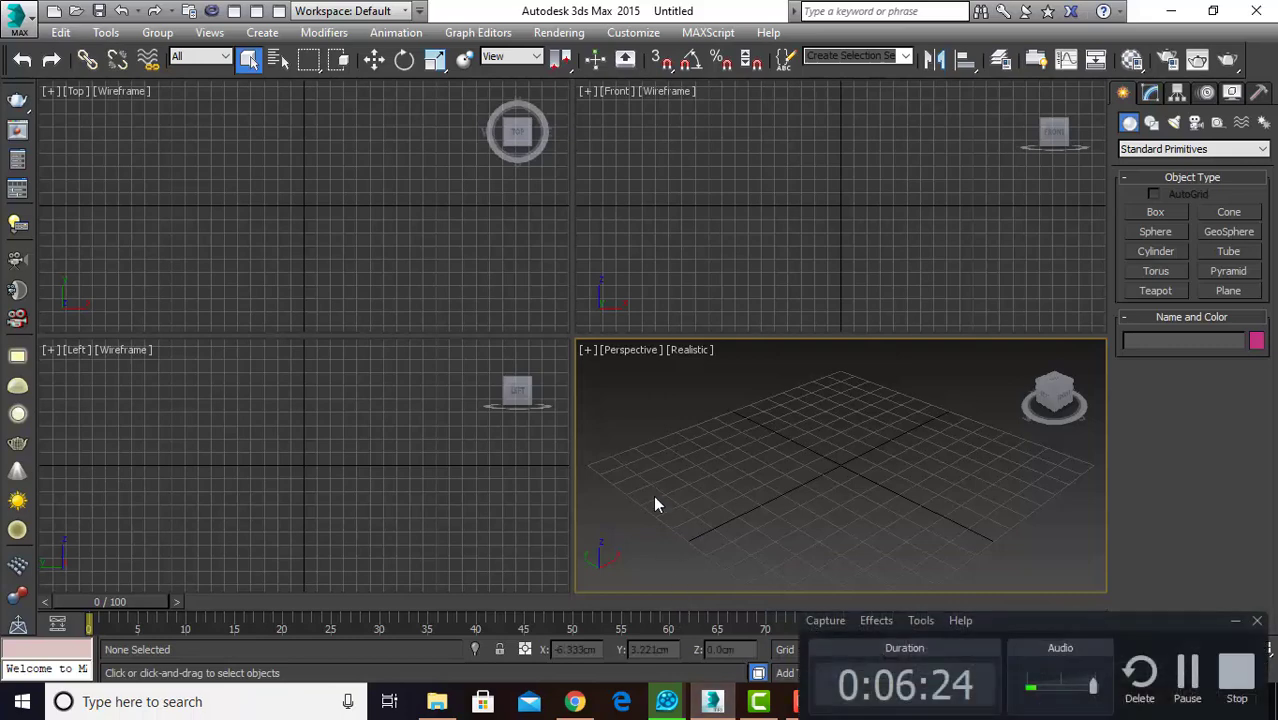
Step: Cycle activation through the Top, Front, Left and Perspective viewports, ending with Top active
click(412, 204)
click(778, 276)
click(758, 445)
click(466, 447)
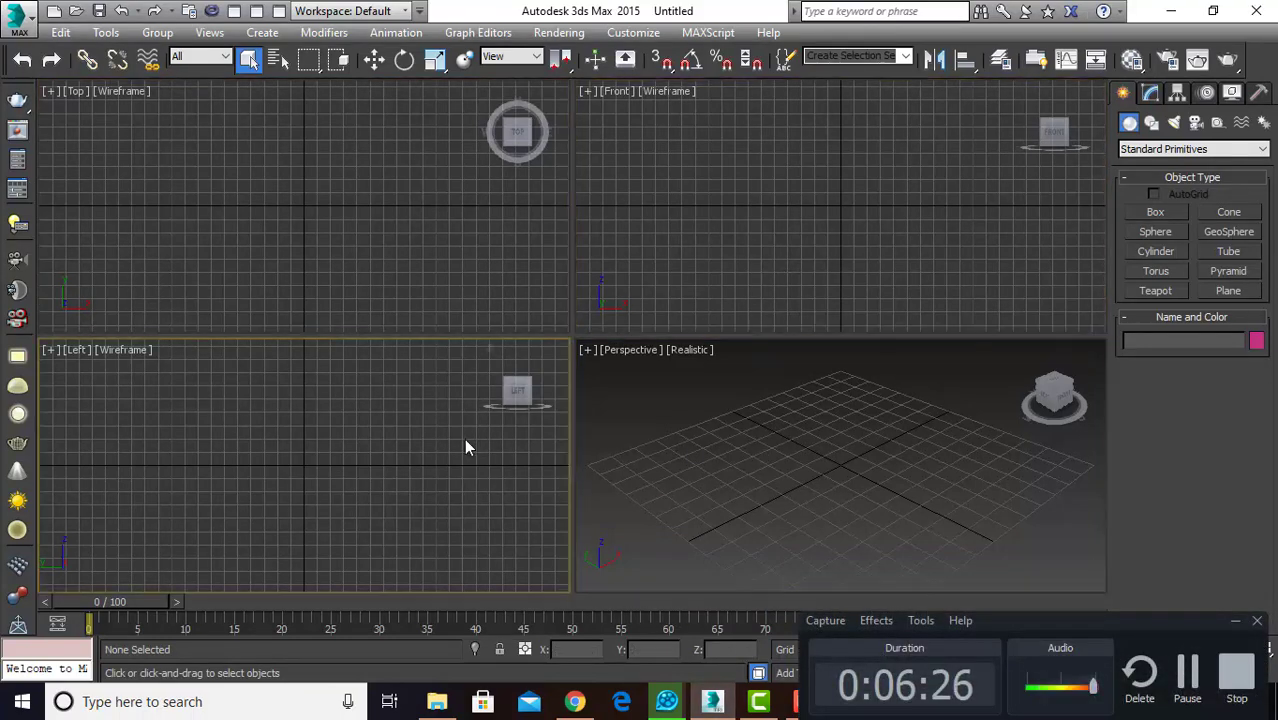
click(438, 286)
click(716, 286)
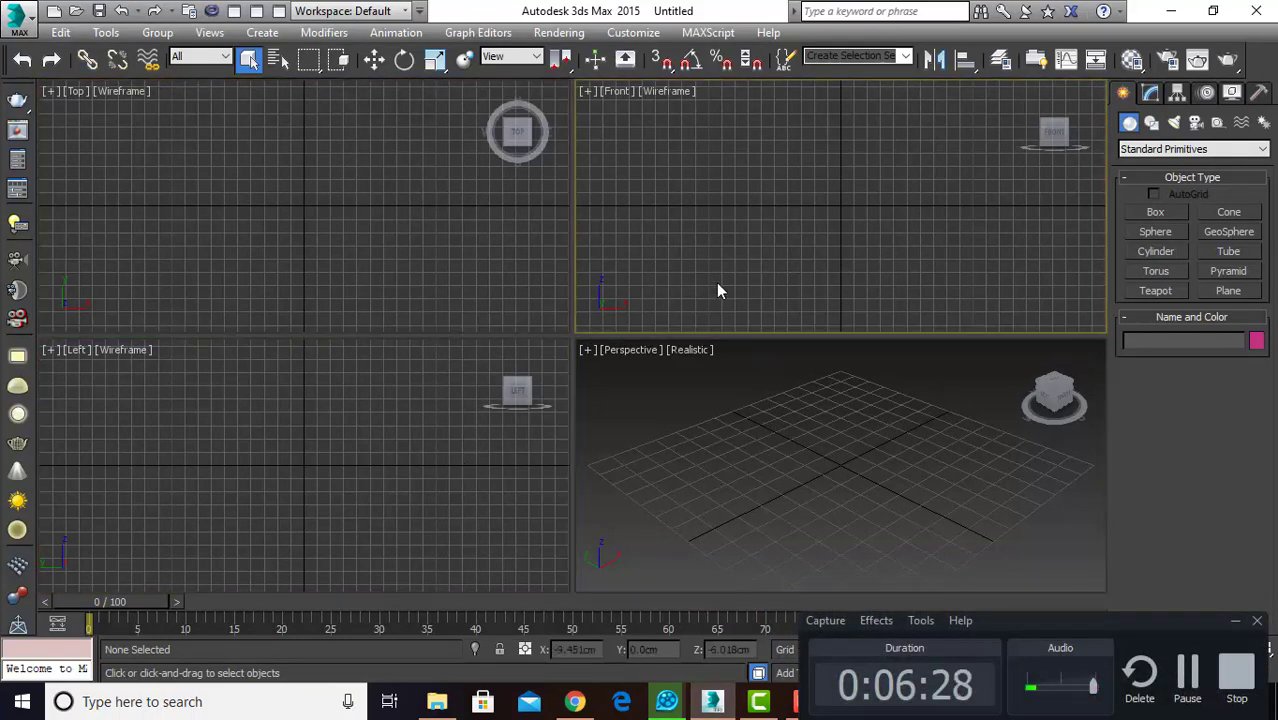
click(698, 383)
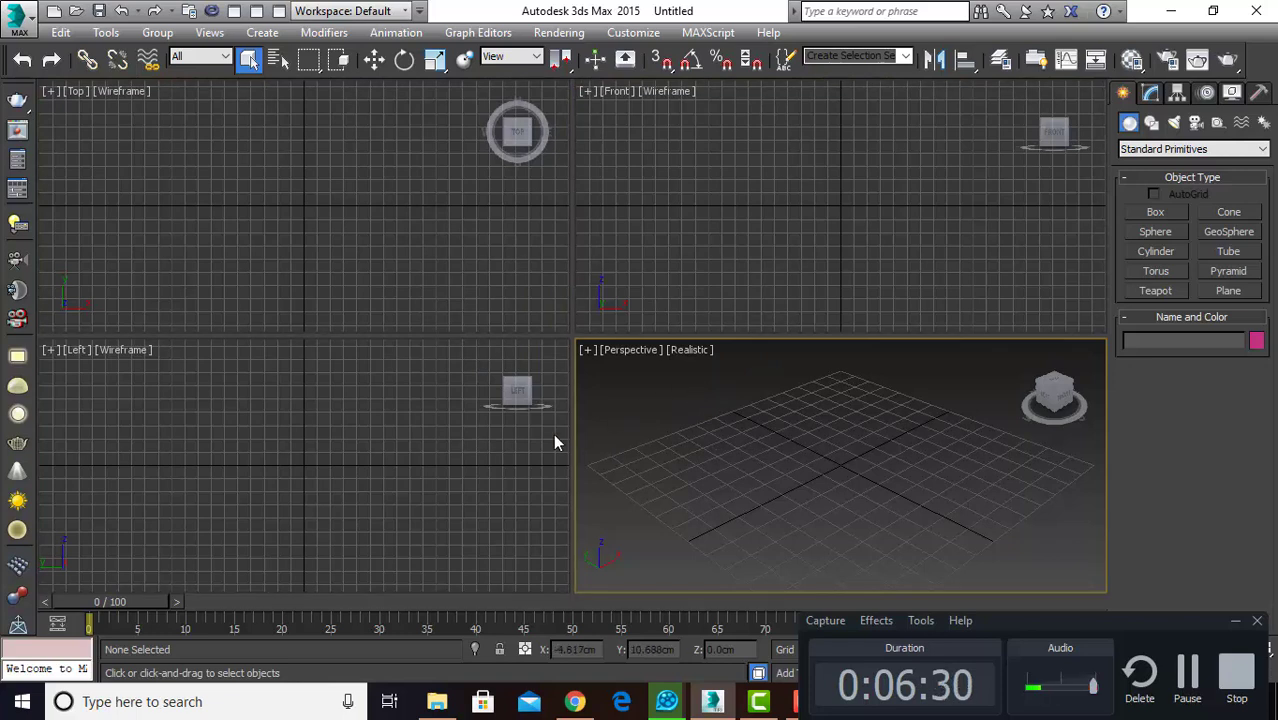
click(434, 415)
click(413, 218)
click(687, 215)
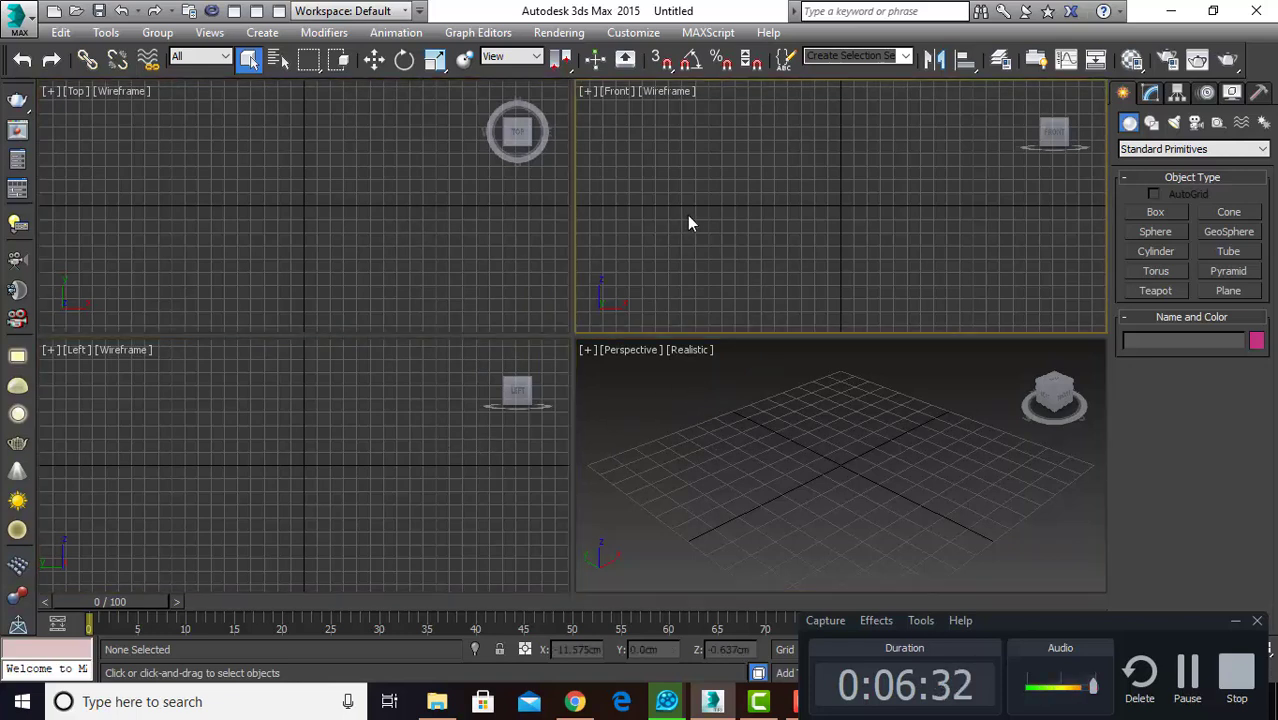
click(578, 455)
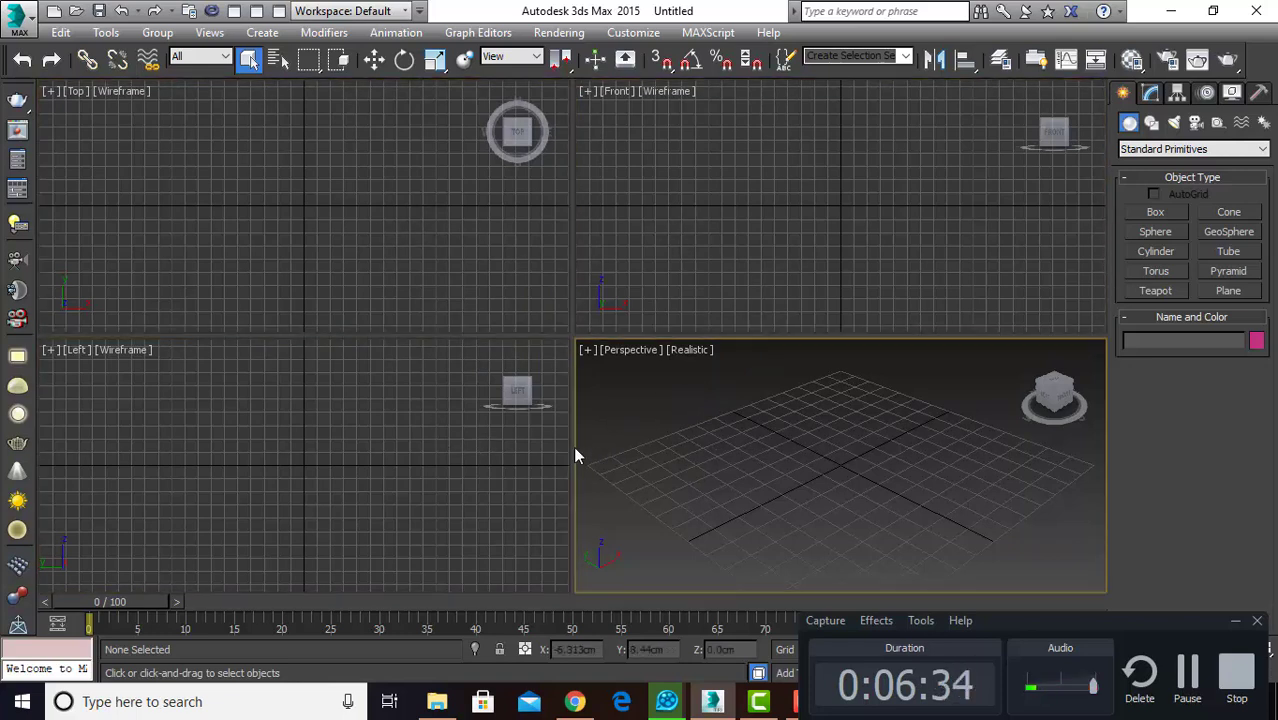
click(480, 385)
click(480, 237)
click(638, 209)
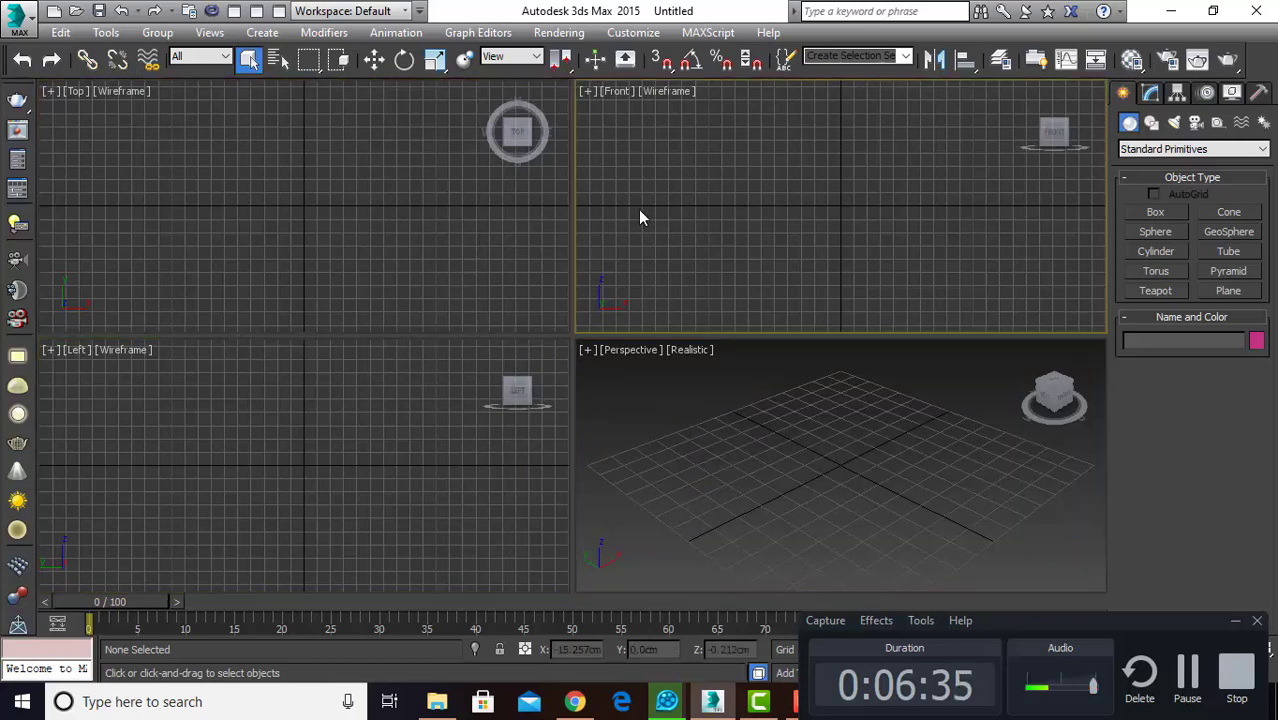
click(335, 258)
click(378, 394)
click(638, 270)
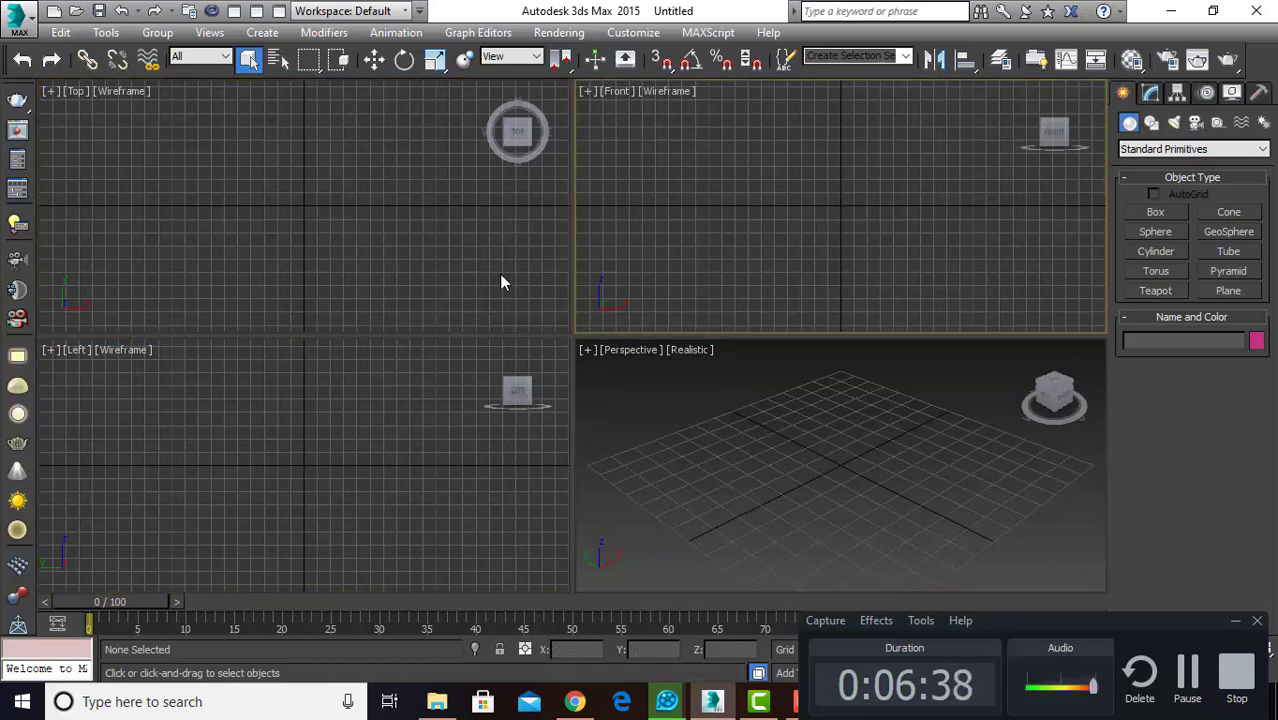
click(500, 276)
click(362, 392)
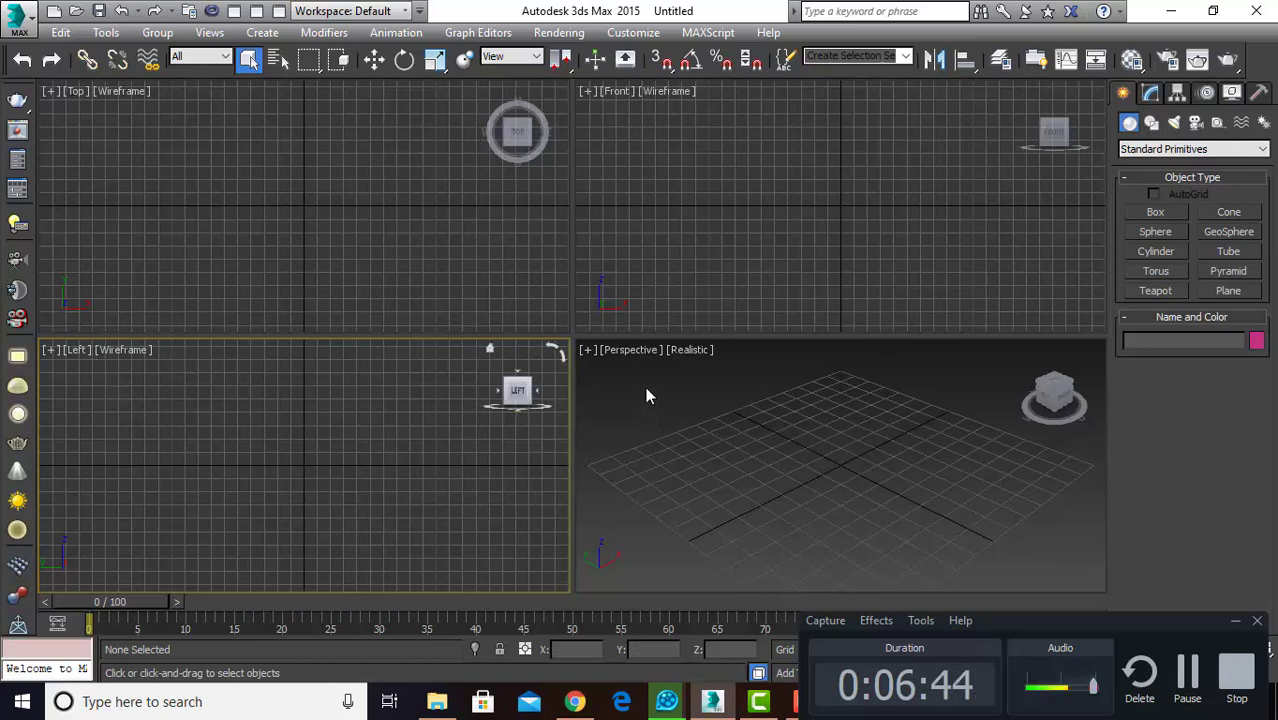
click(751, 114)
click(403, 245)
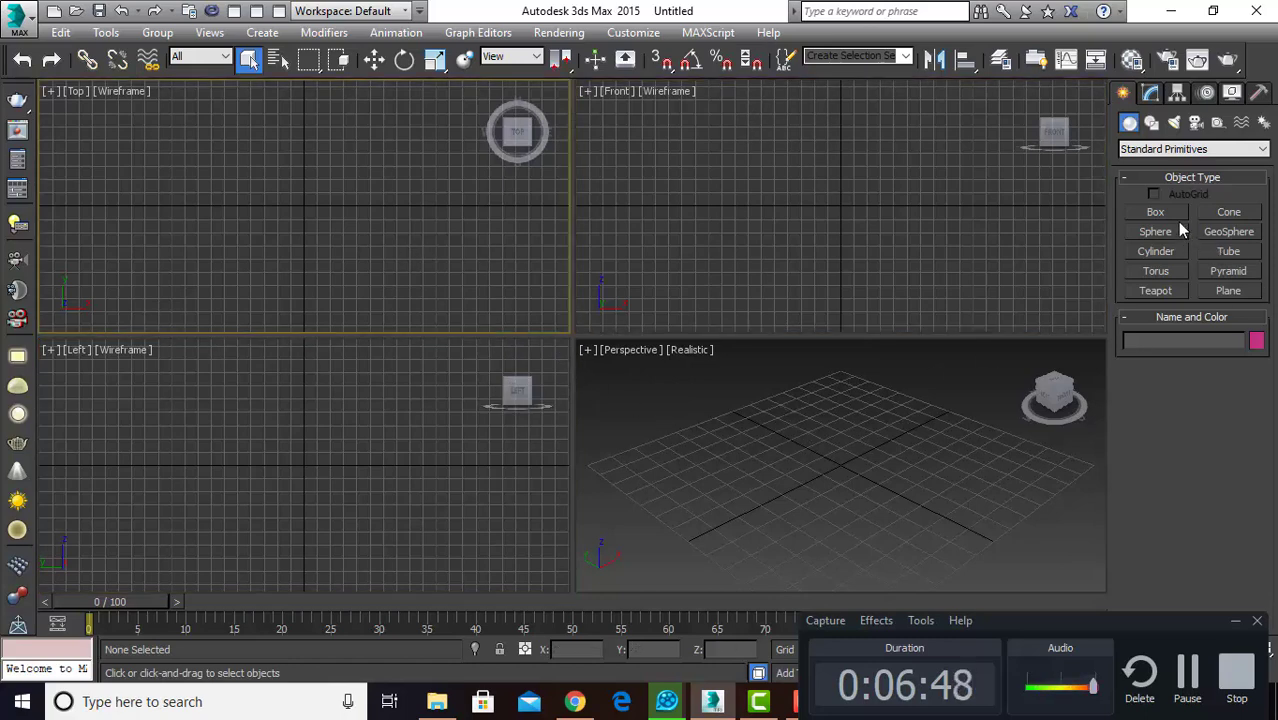
Step: Draw a box primitive, Box001, at the grid centre in the Perspective viewport
click(1160, 214)
click(850, 455)
drag(840, 497, 822, 508)
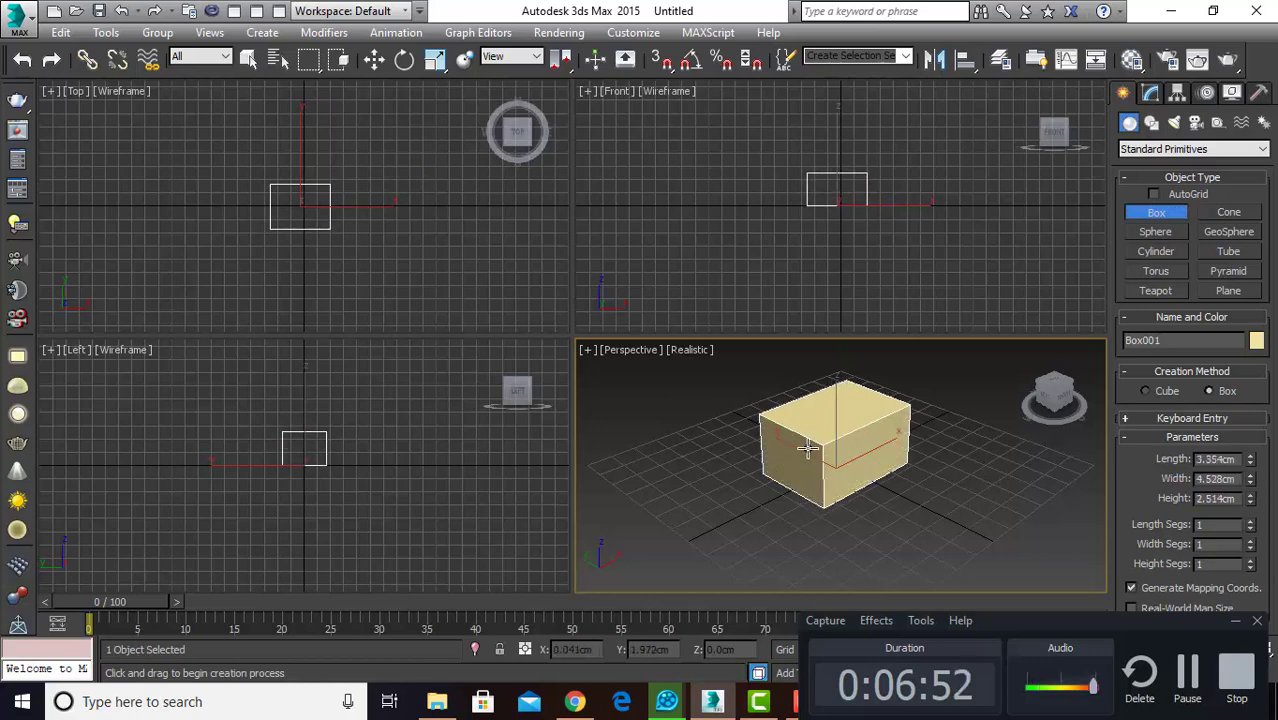
right_click(808, 449)
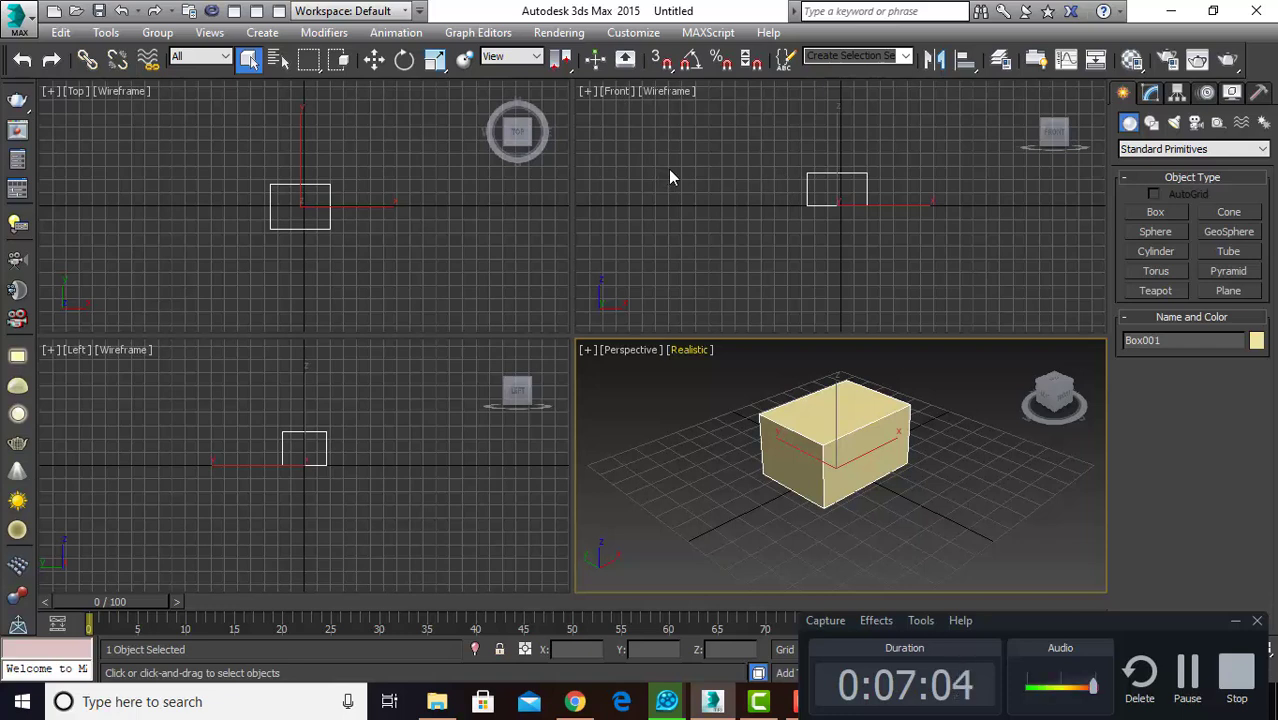
Step: Zoom the Front viewport in and out, then deselect and reselect Box001
scroll(851, 188, up, 3)
scroll(844, 193, up, 2)
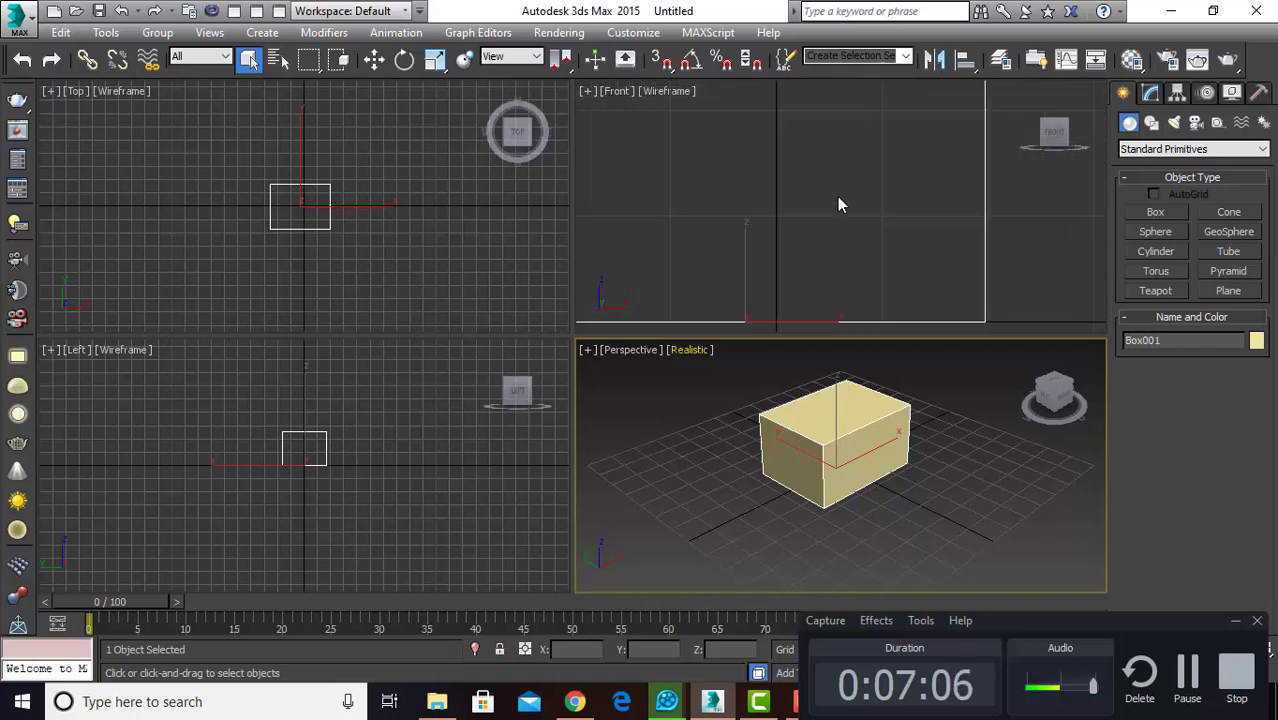
scroll(837, 196, down, 2)
scroll(840, 215, down, 3)
scroll(838, 212, down, 1)
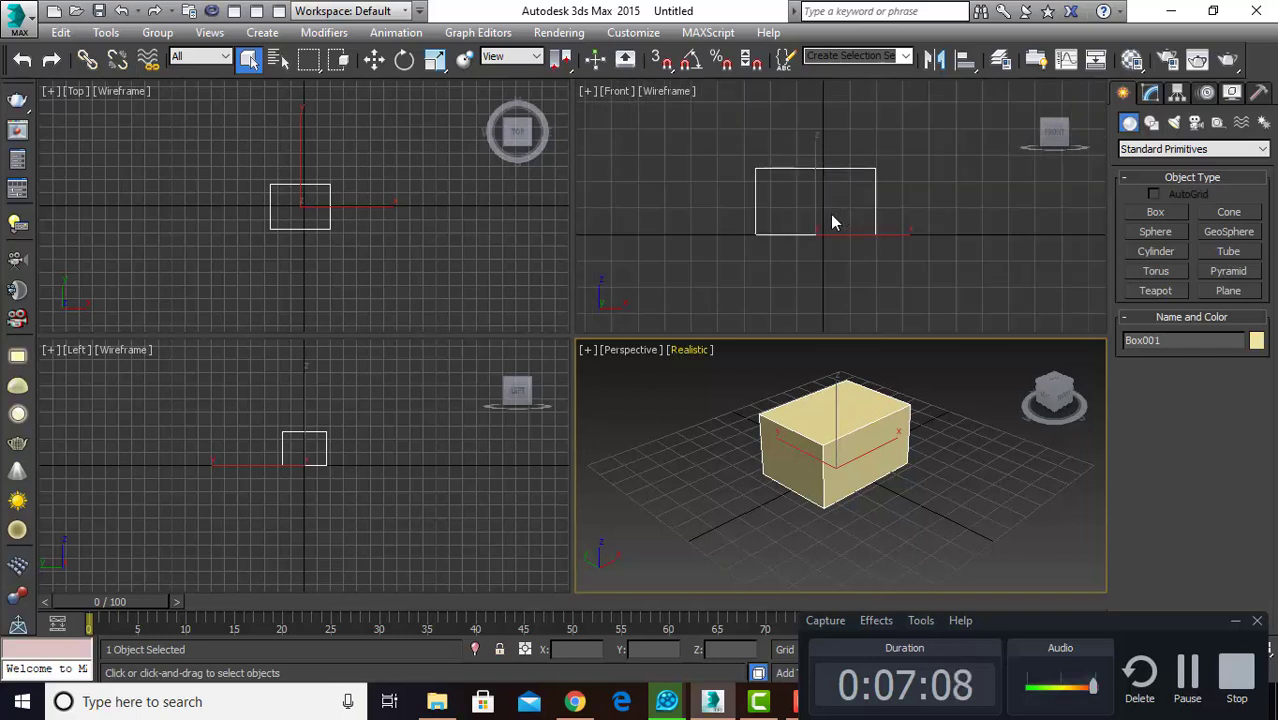
scroll(830, 214, up, 2)
scroll(830, 214, down, 2)
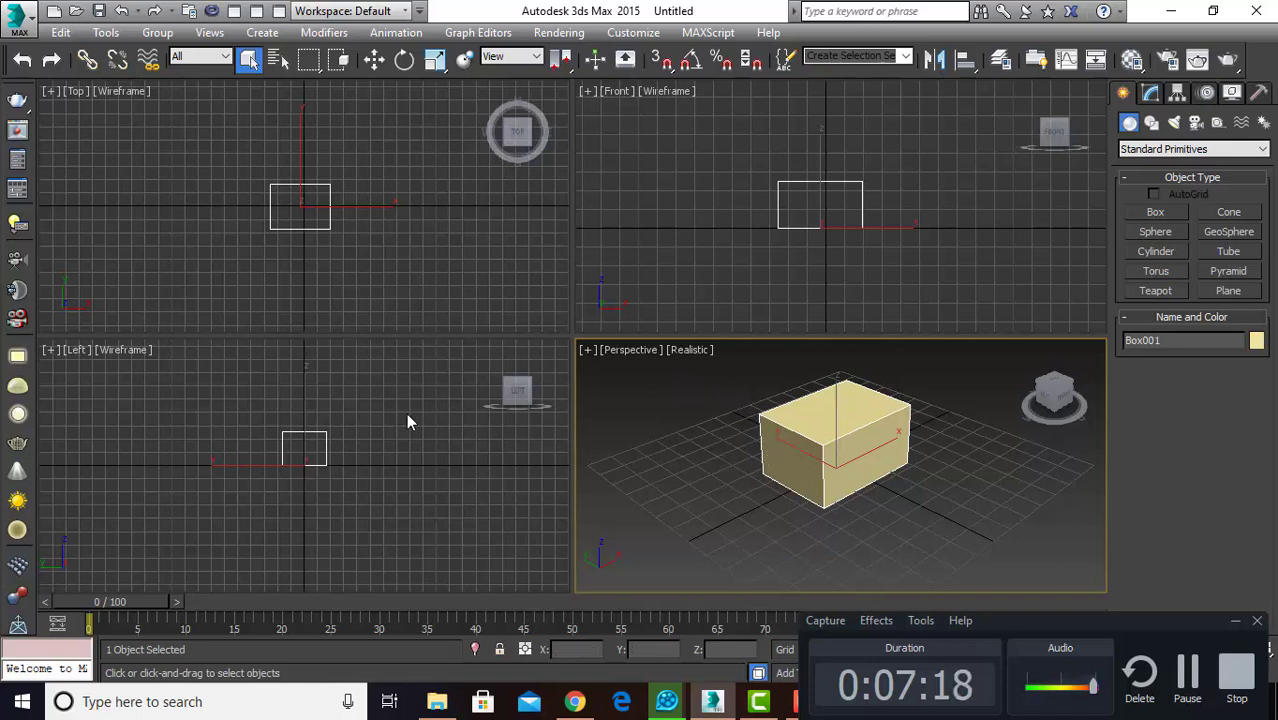
click(700, 440)
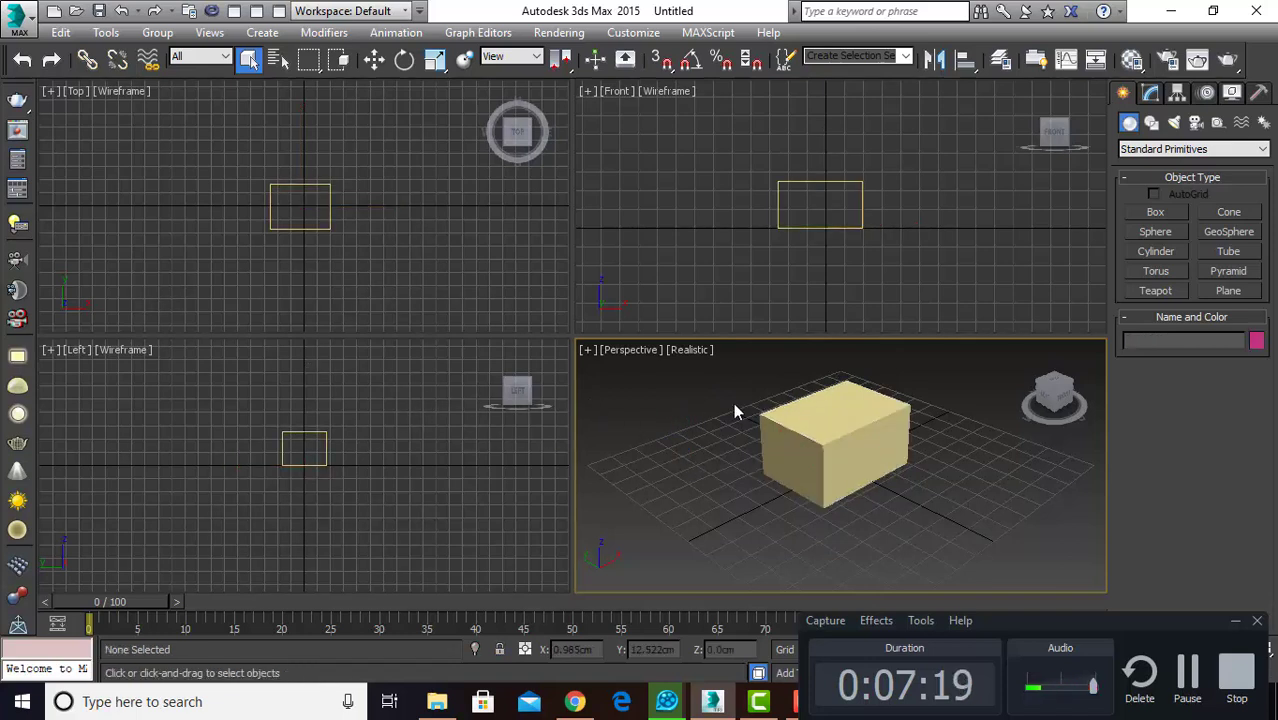
click(818, 450)
key(Delete)
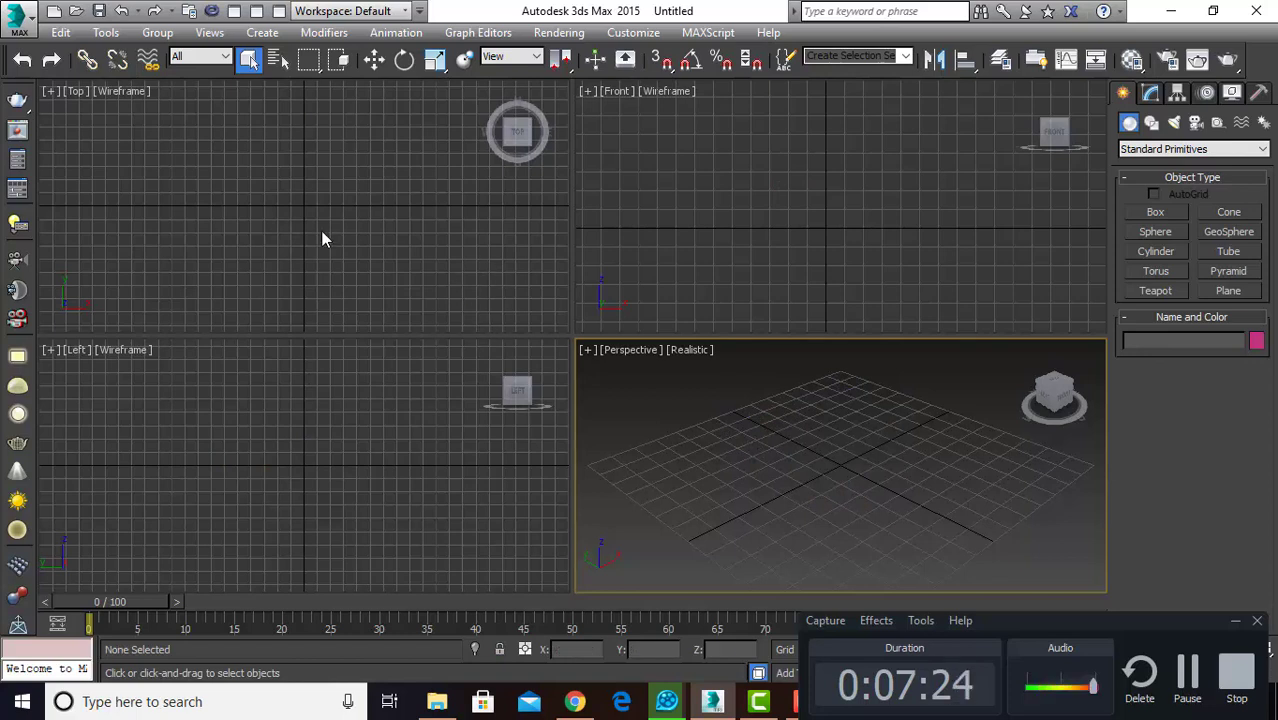
click(372, 250)
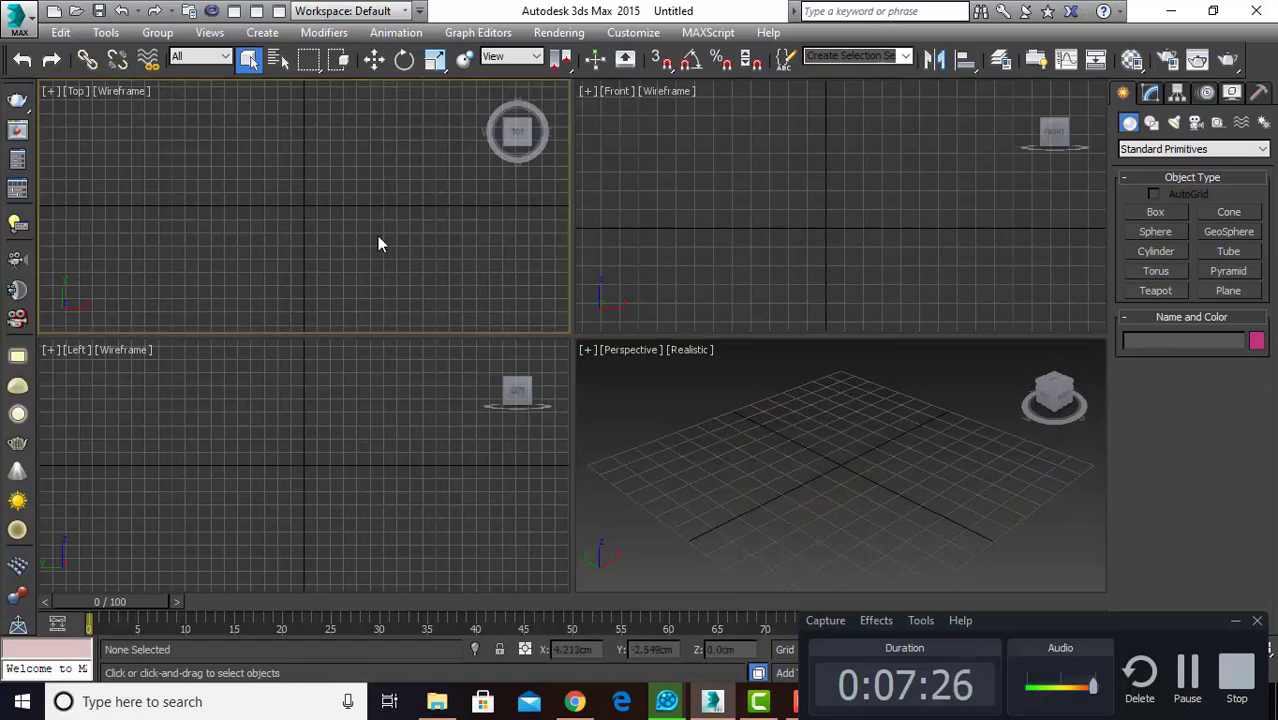
click(729, 225)
click(730, 391)
click(428, 435)
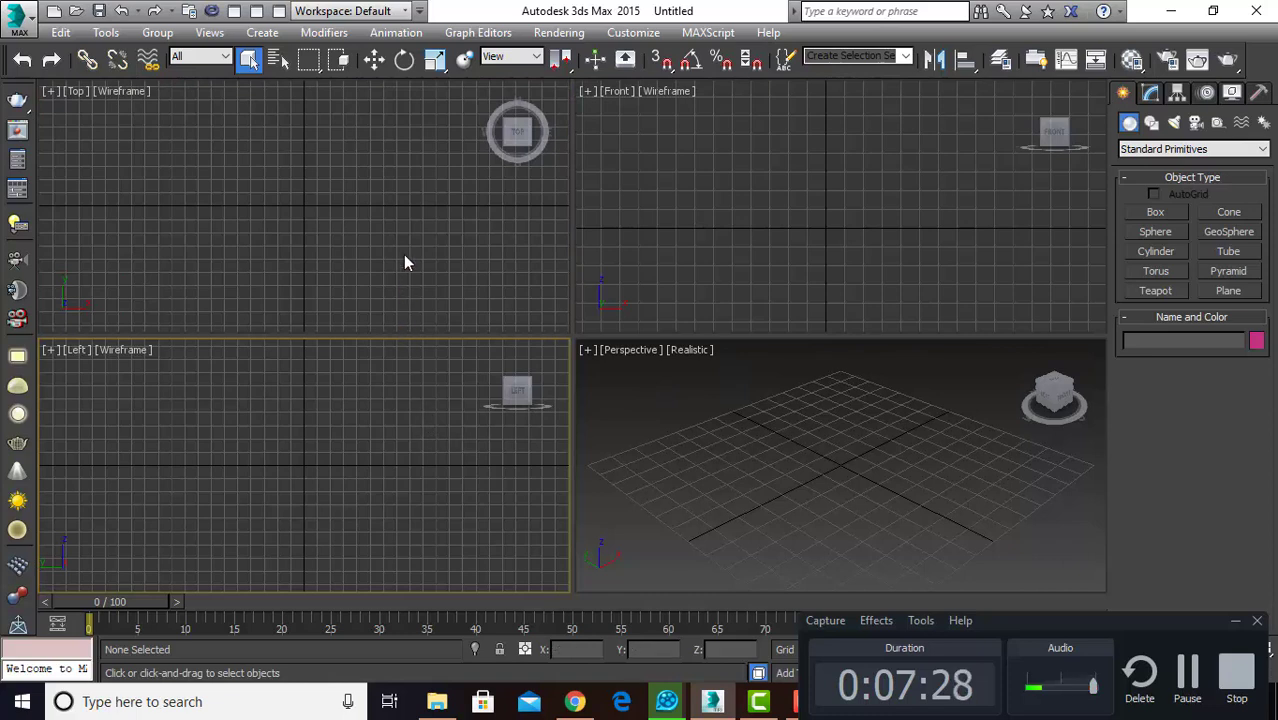
click(430, 260)
click(713, 228)
click(737, 405)
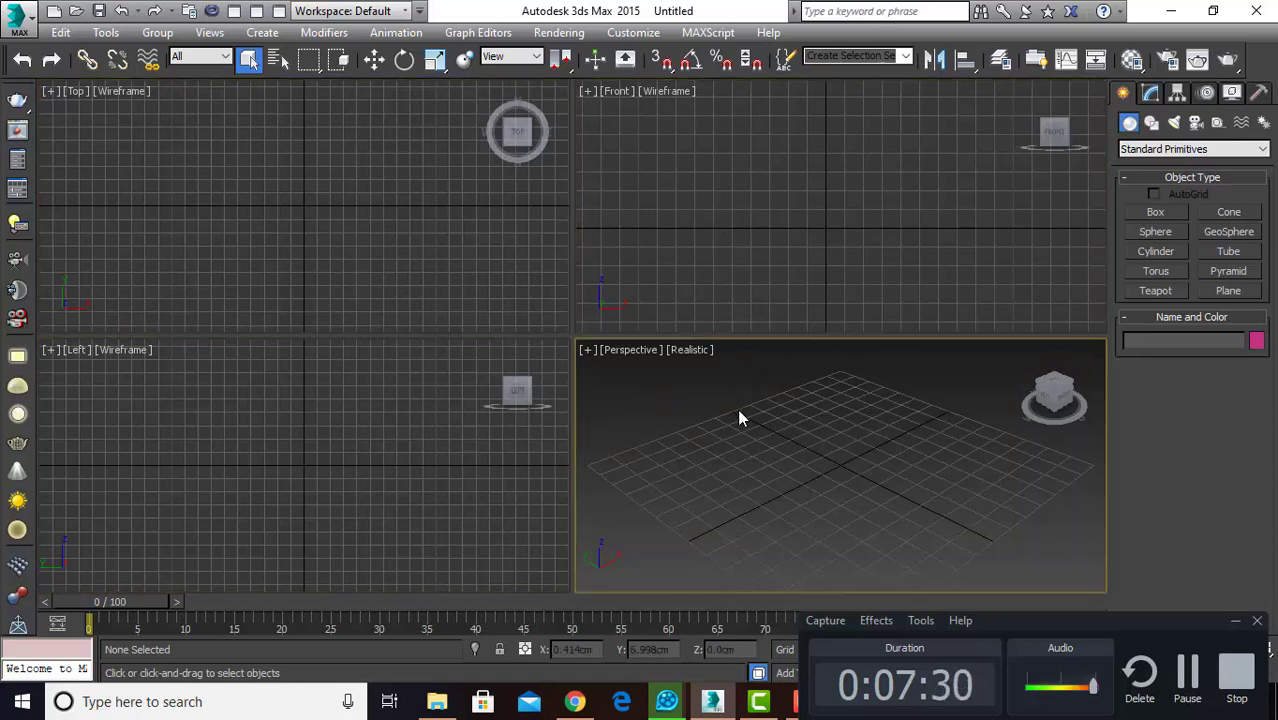
click(476, 461)
click(416, 263)
click(618, 230)
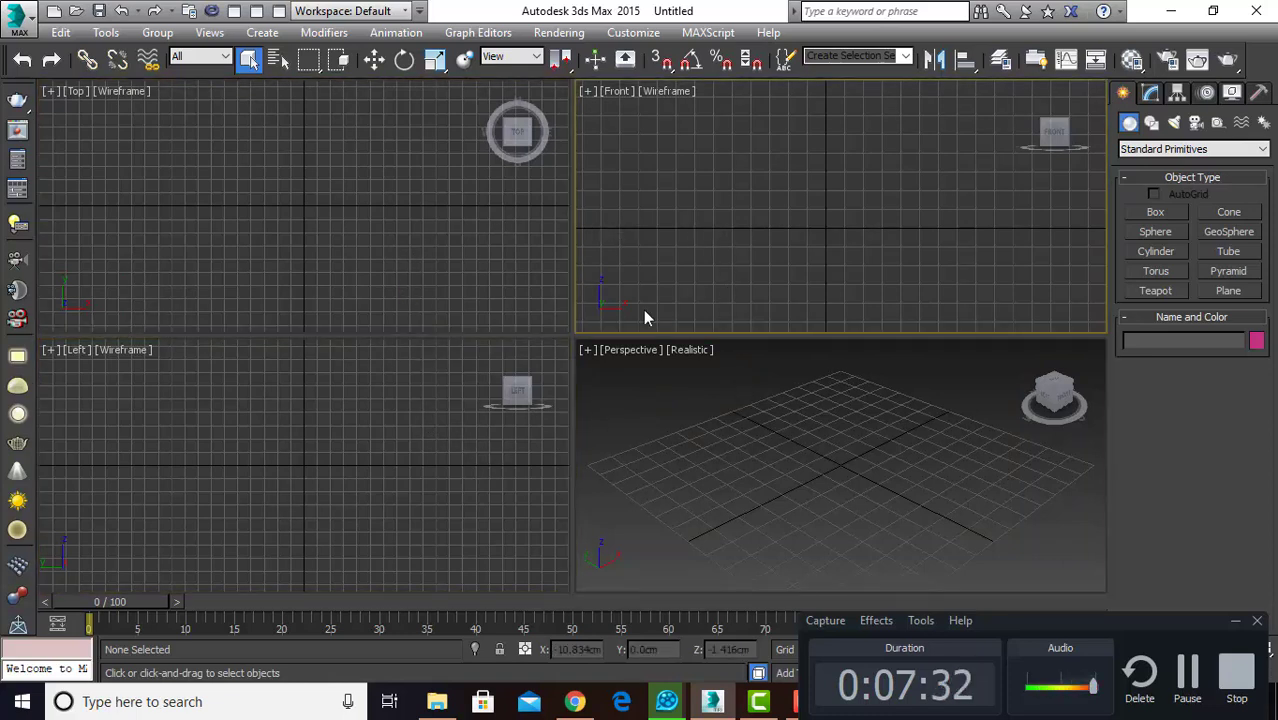
click(647, 403)
click(454, 438)
click(425, 295)
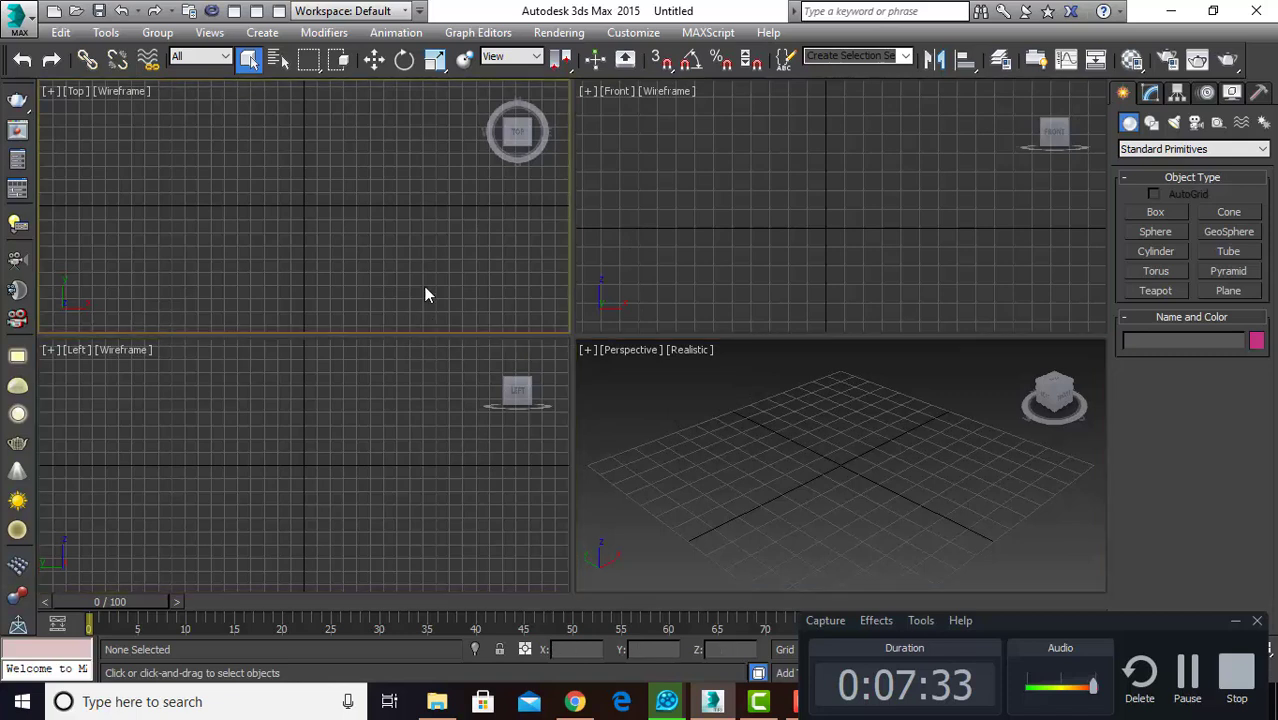
click(621, 231)
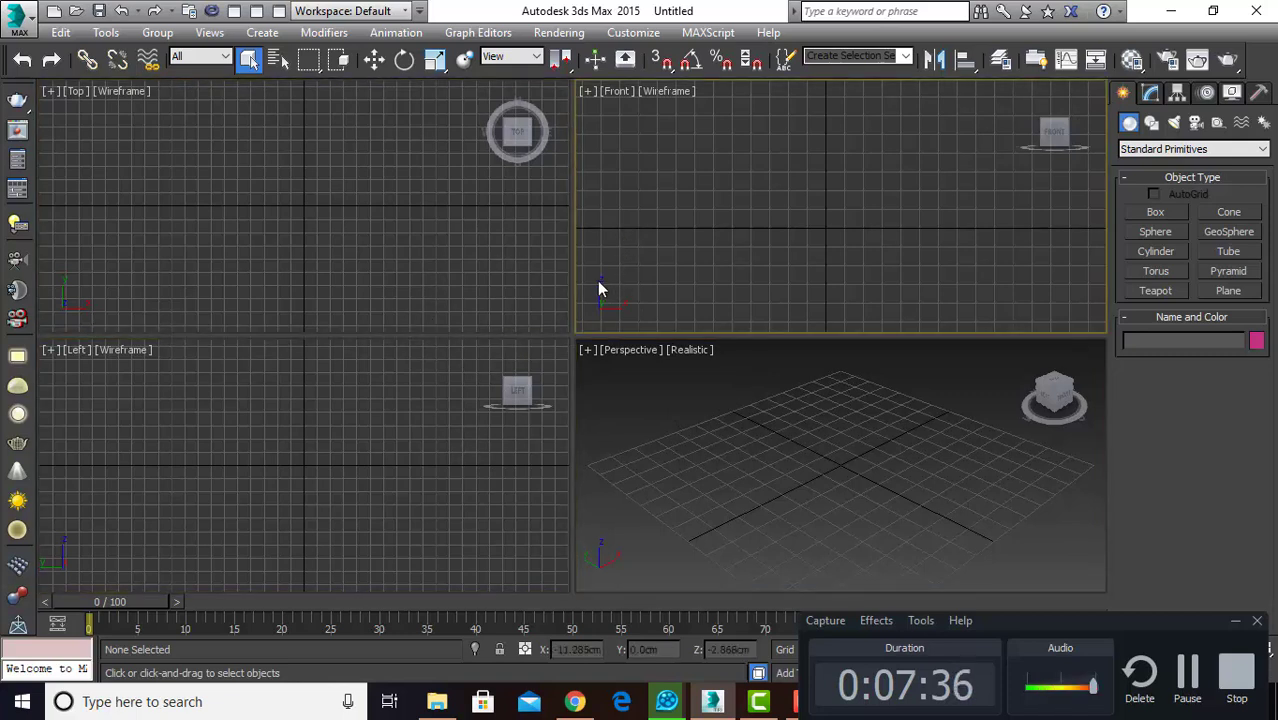
click(493, 265)
click(407, 388)
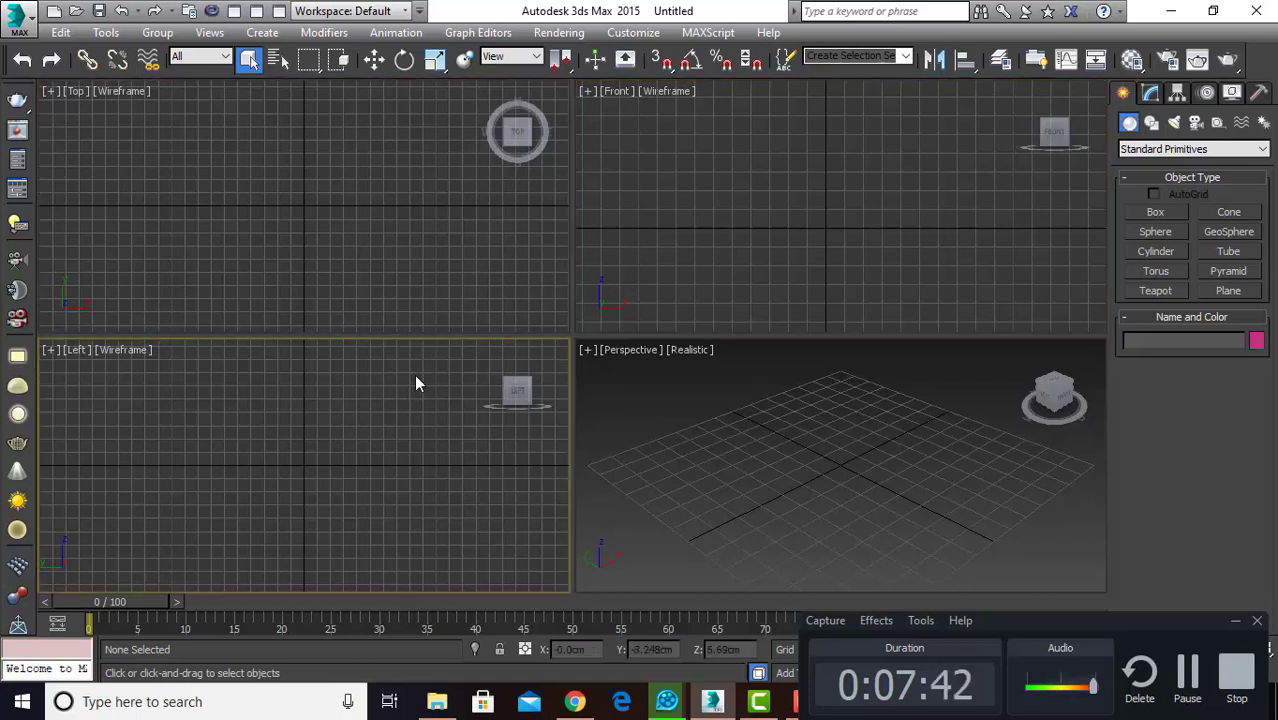
click(452, 258)
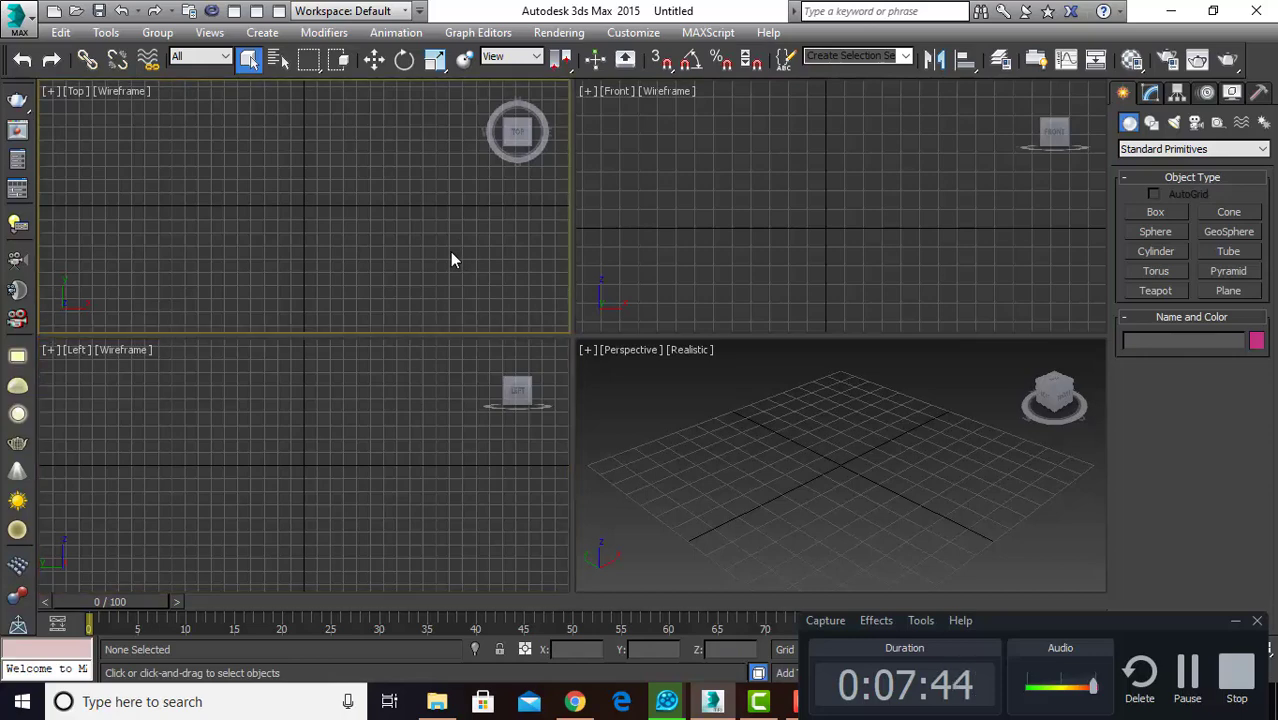
Step: Preview several layouts, then apply a tall Top view on the left with Front and Left stacked right
click(210, 33)
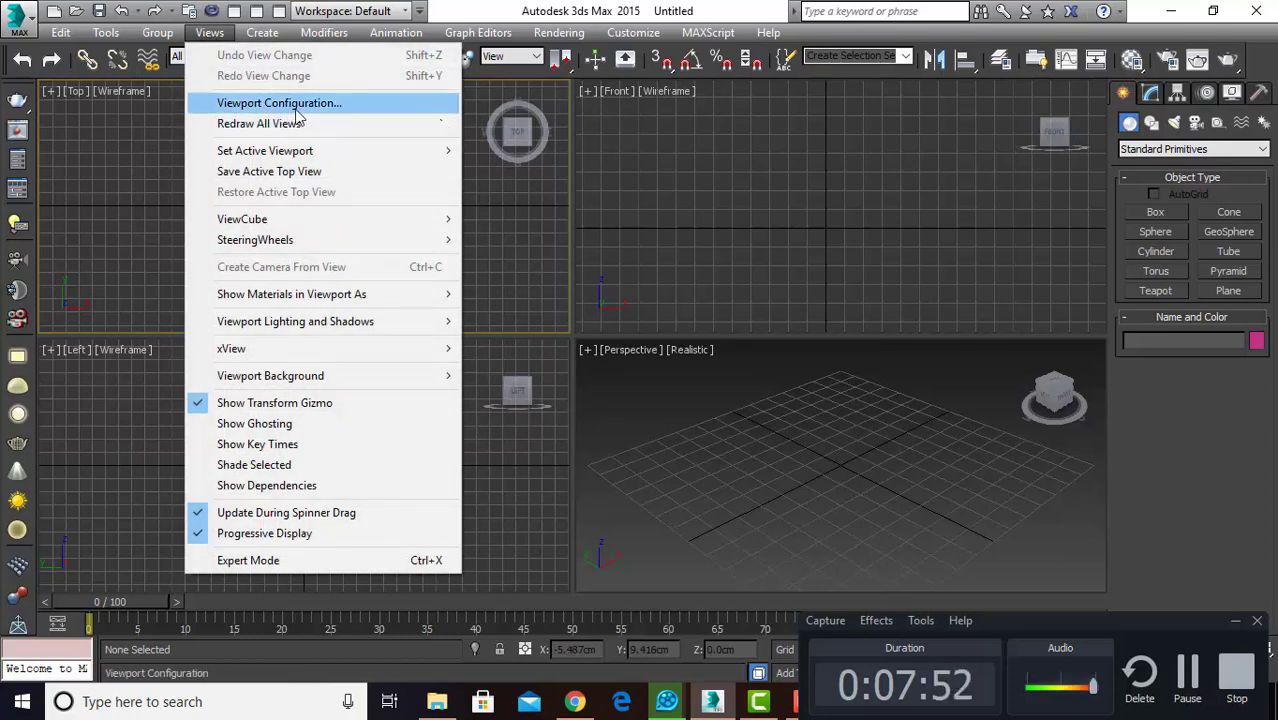
click(308, 104)
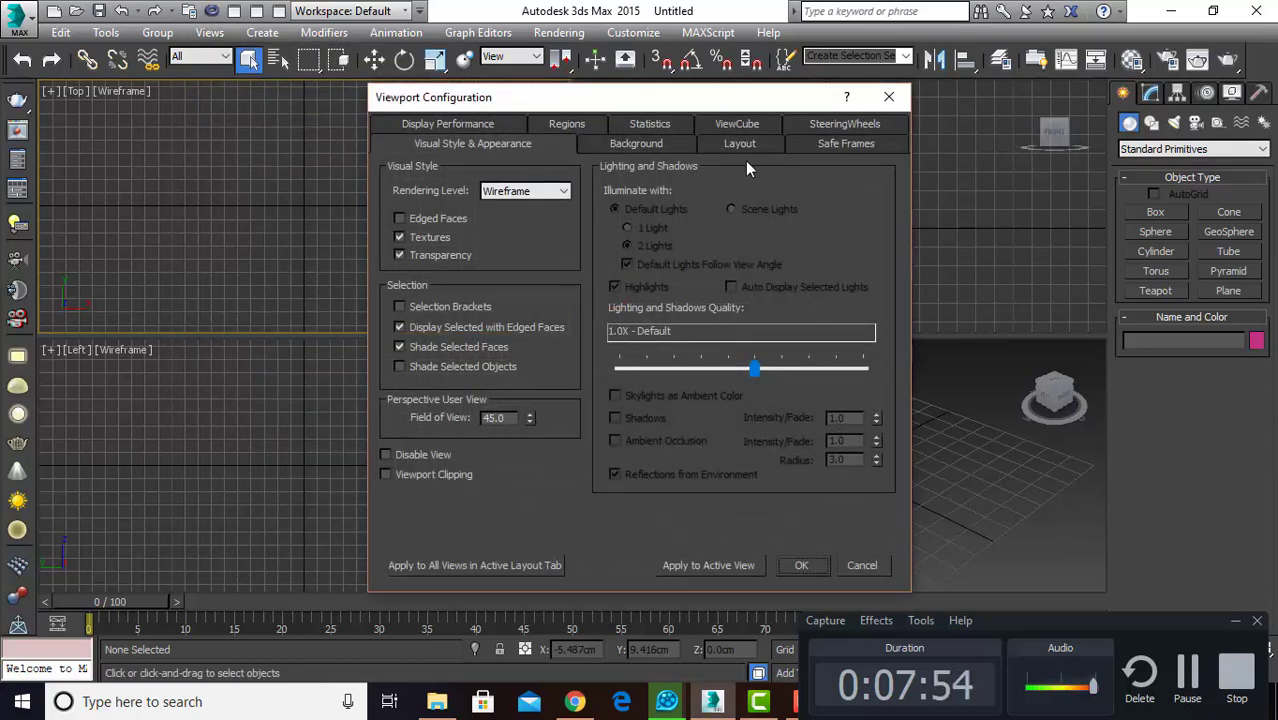
click(742, 144)
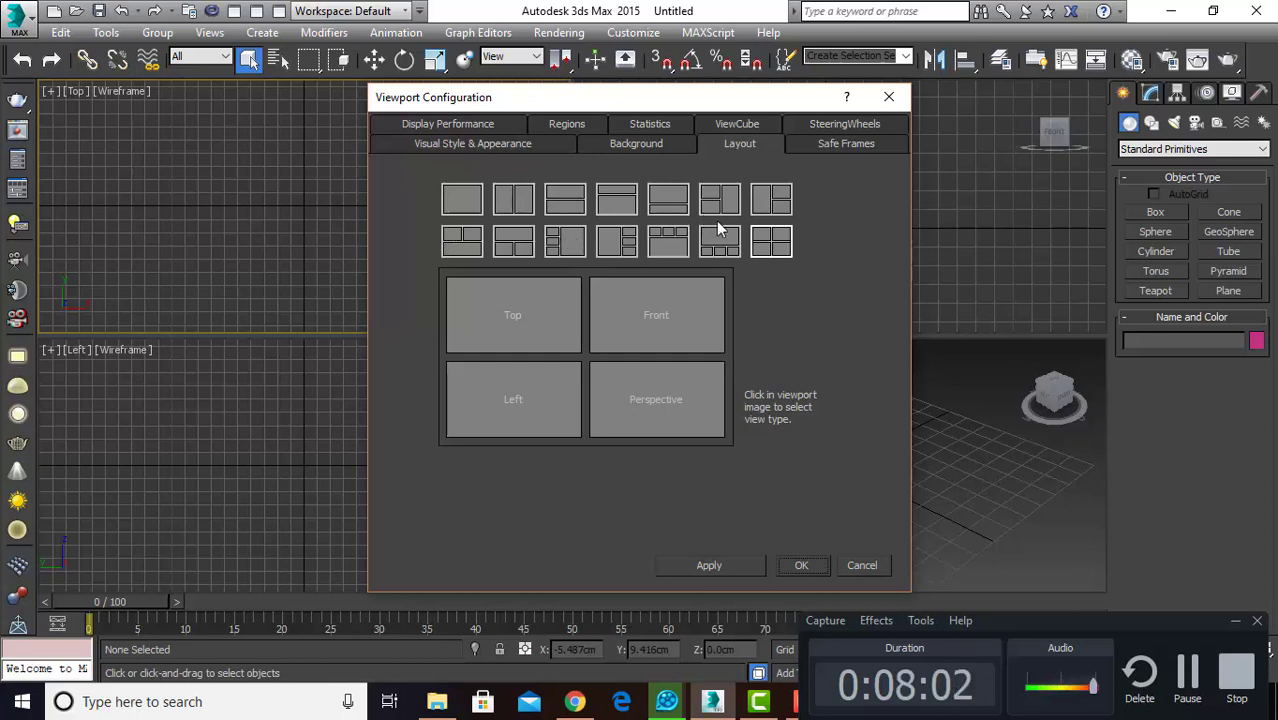
click(462, 204)
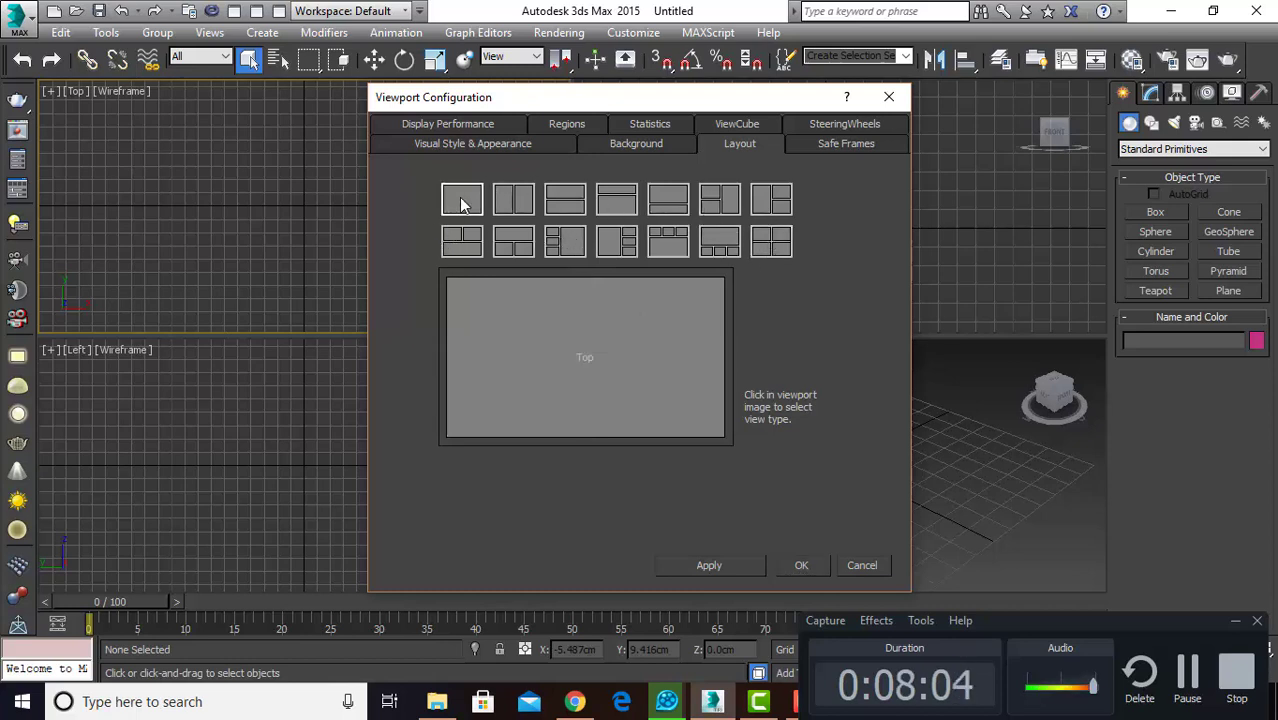
click(505, 203)
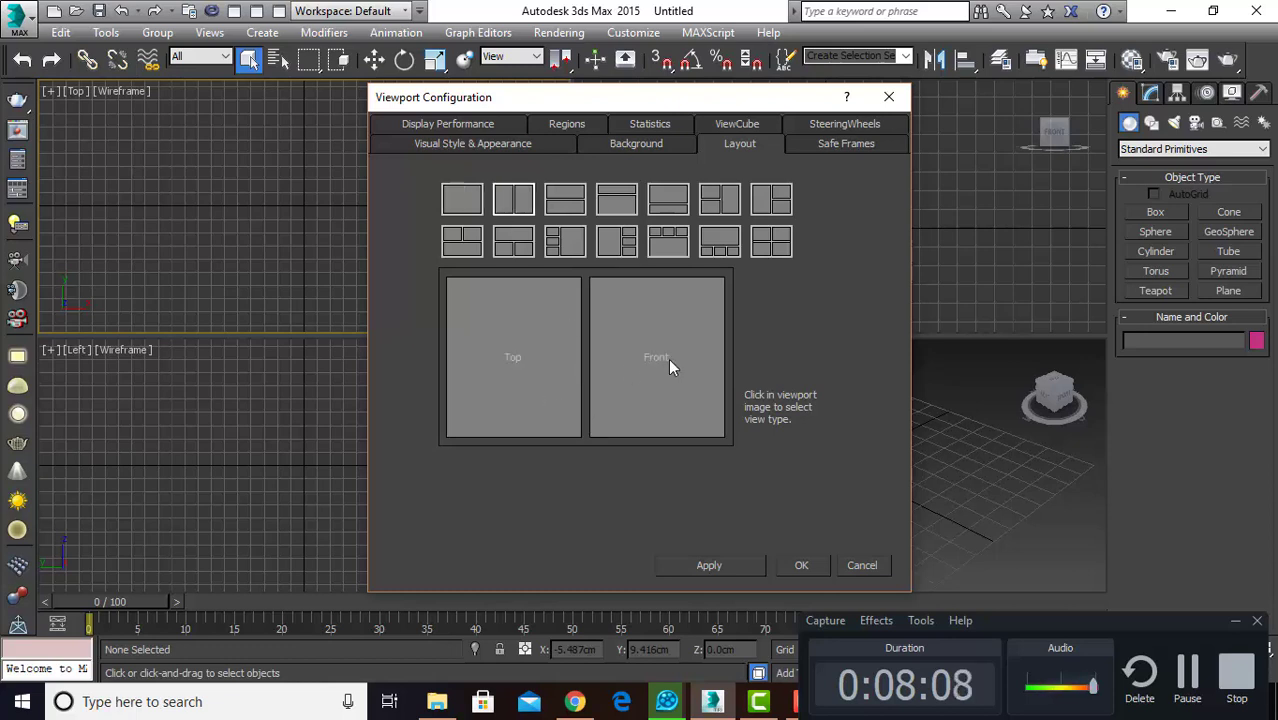
click(724, 205)
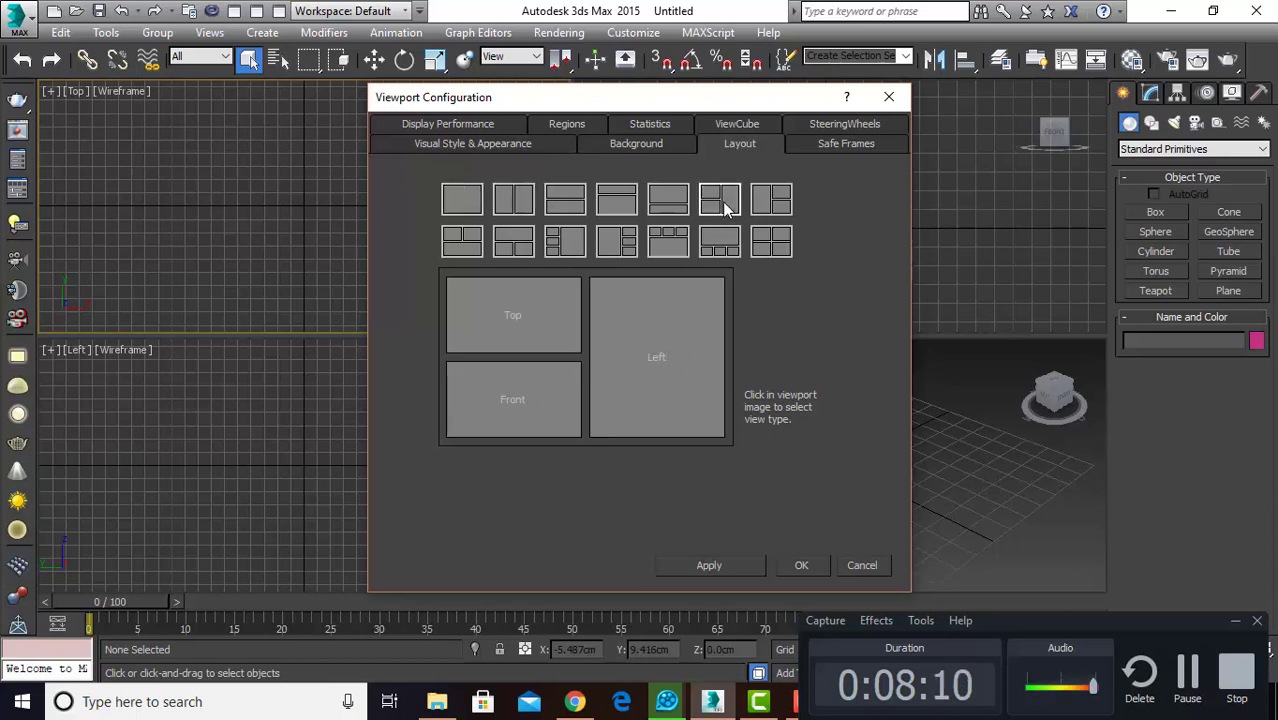
click(760, 204)
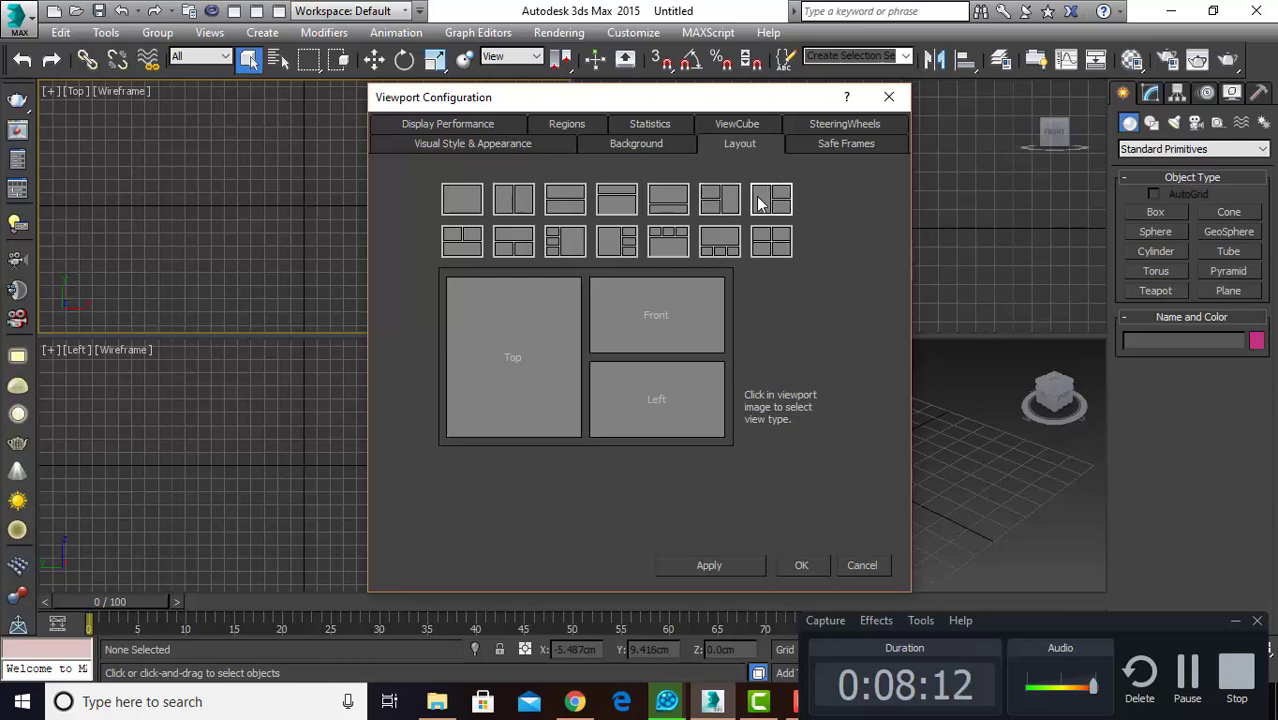
click(712, 563)
Step: Confirm the three-view layout and make the Front viewport active
click(797, 564)
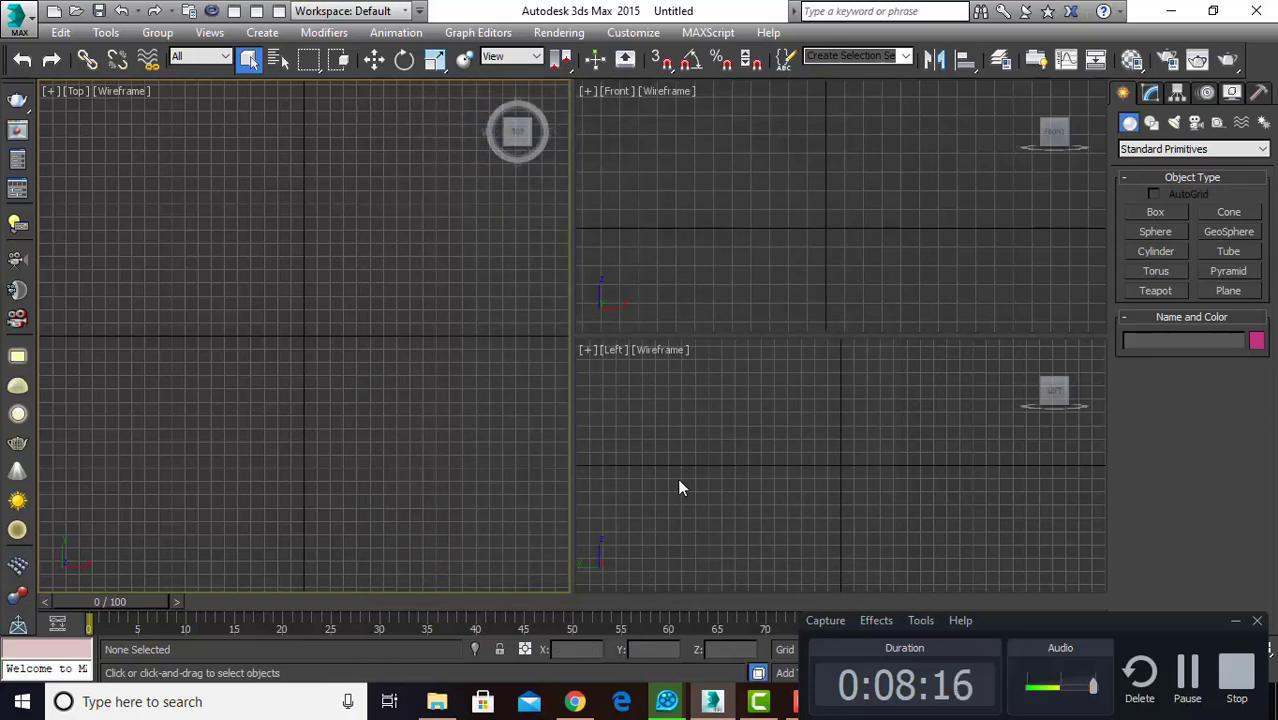
click(700, 305)
click(735, 360)
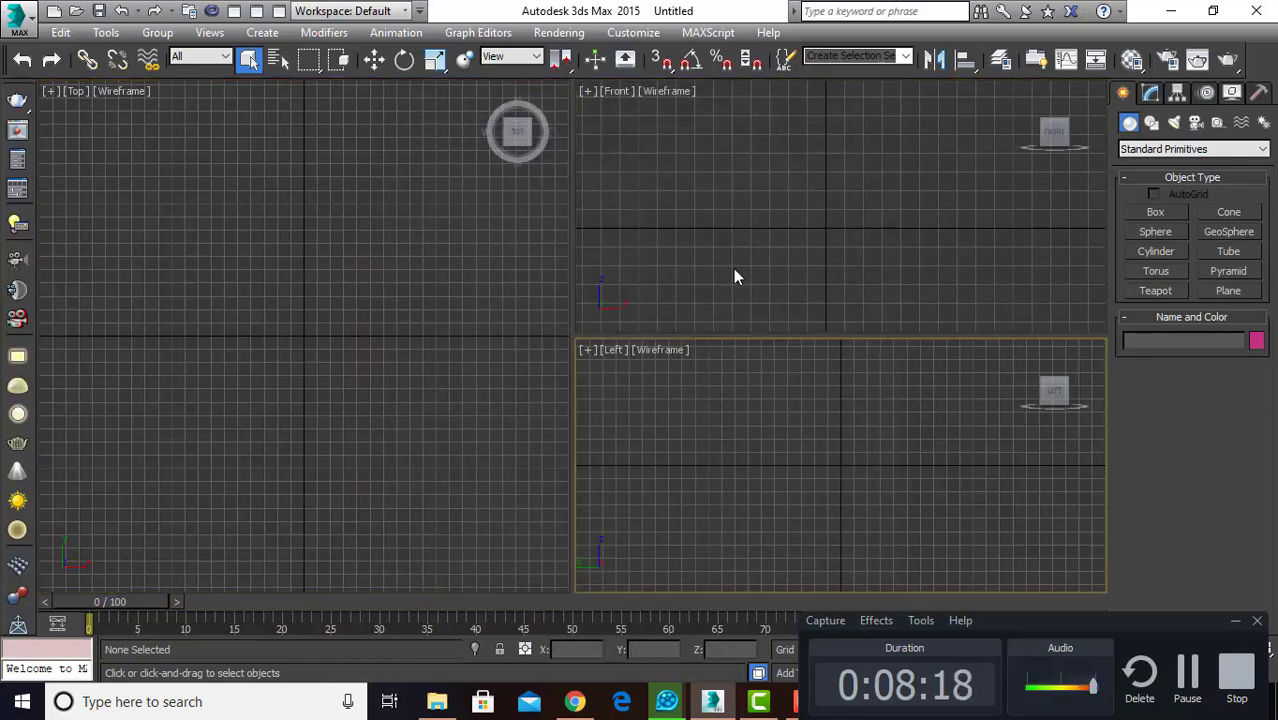
click(735, 265)
click(454, 310)
click(648, 368)
click(643, 255)
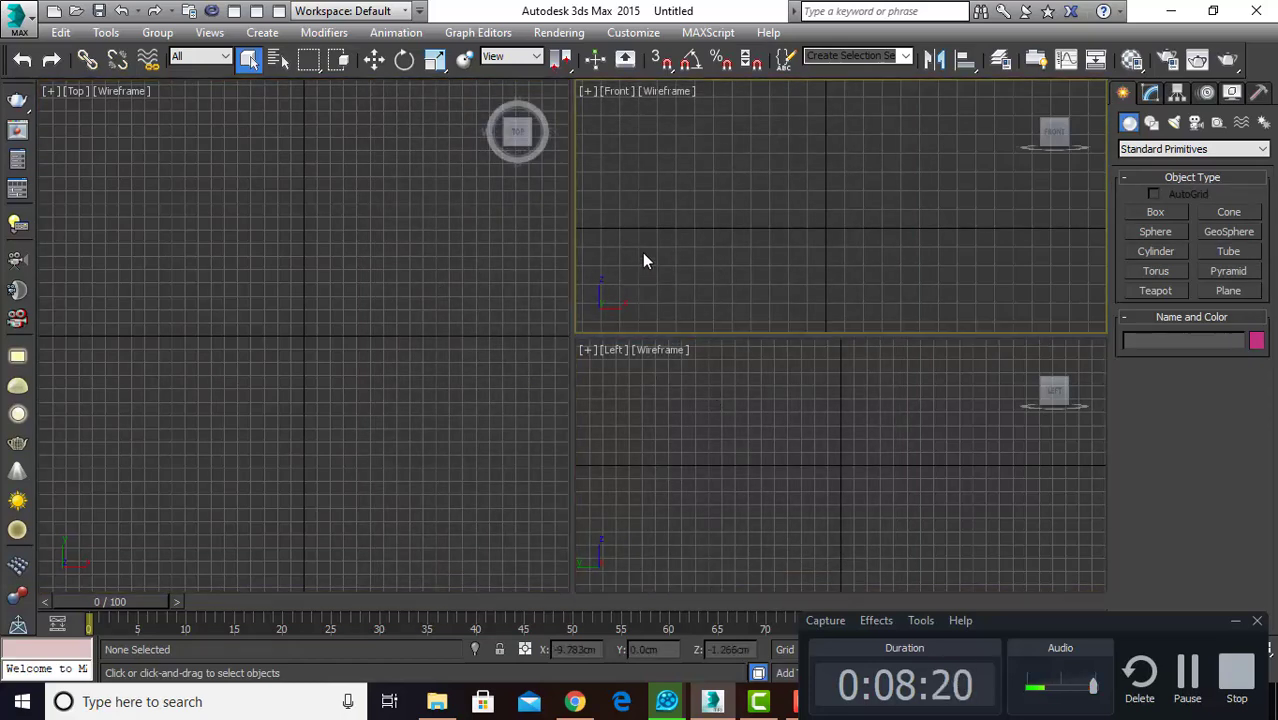
Step: Activate the Top and then the Left viewport, and bring up the Views menu
click(435, 255)
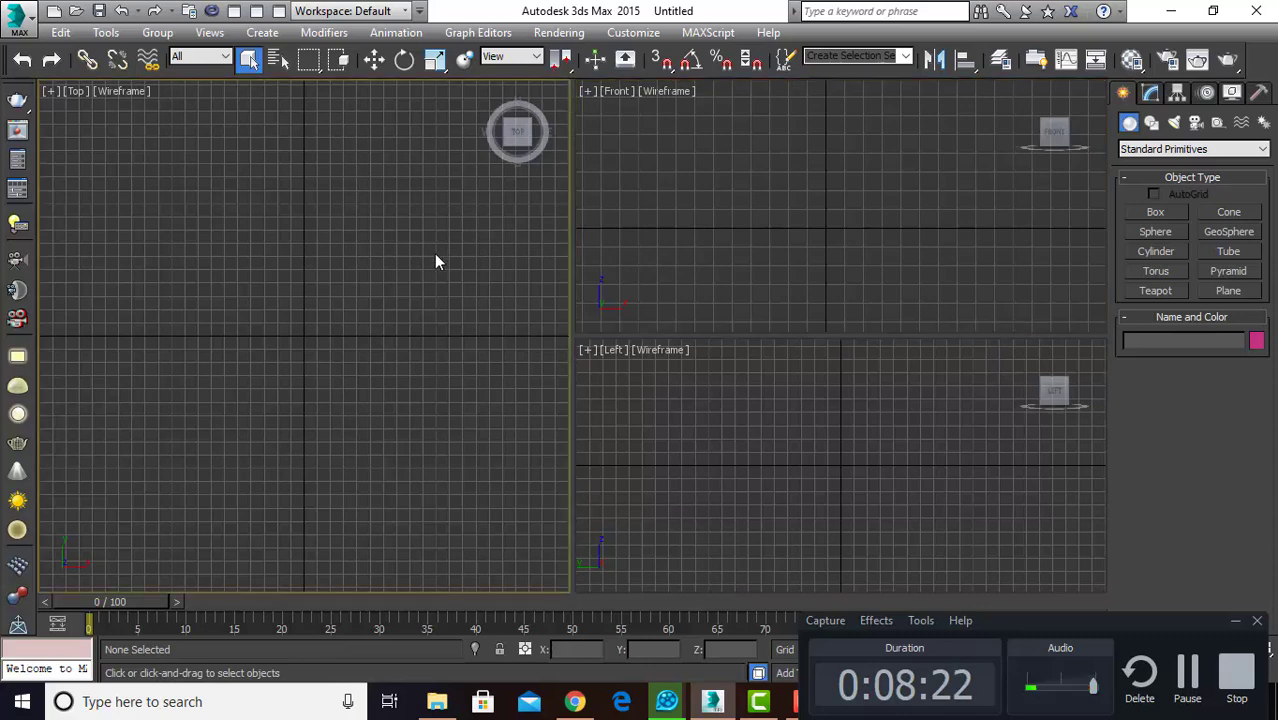
click(703, 479)
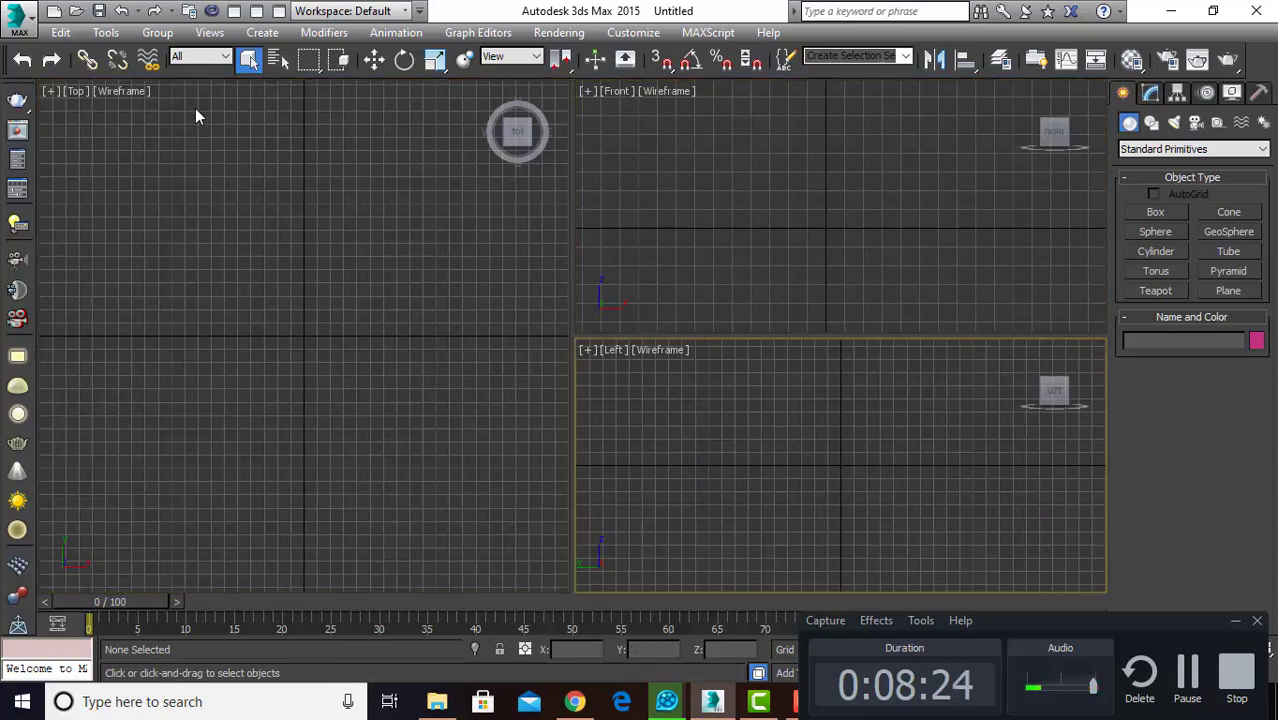
click(209, 32)
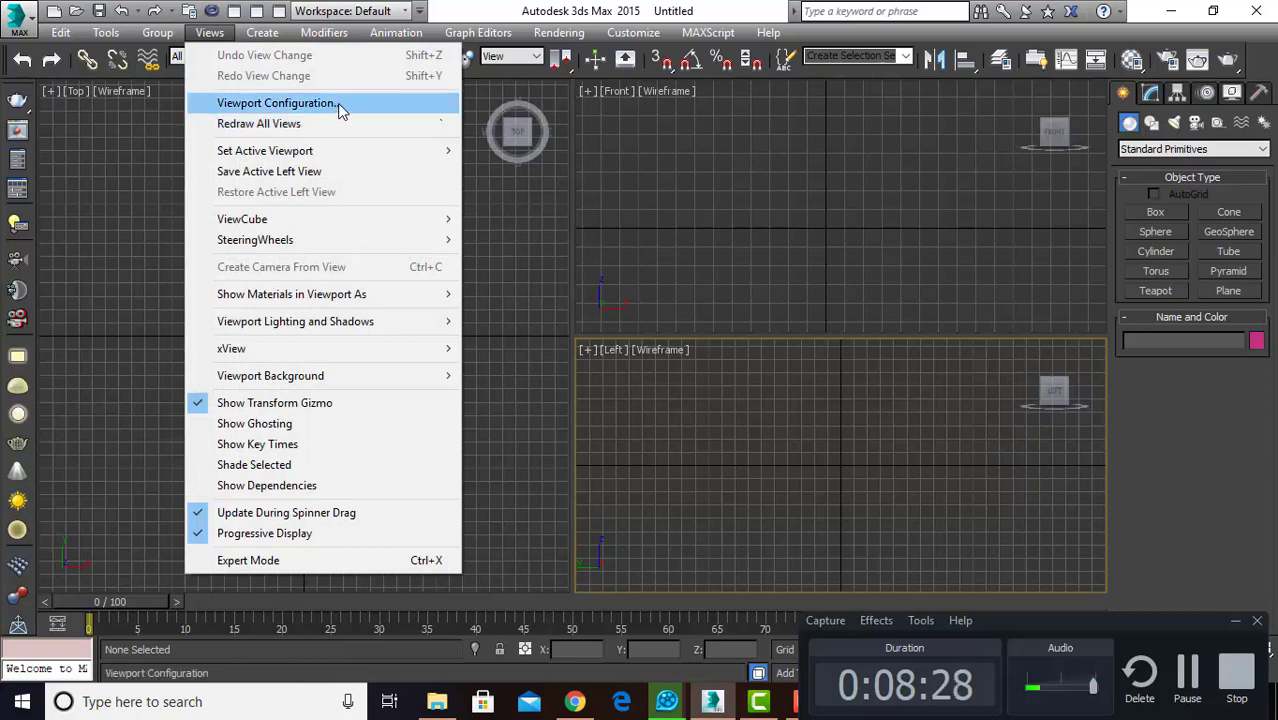
click(338, 104)
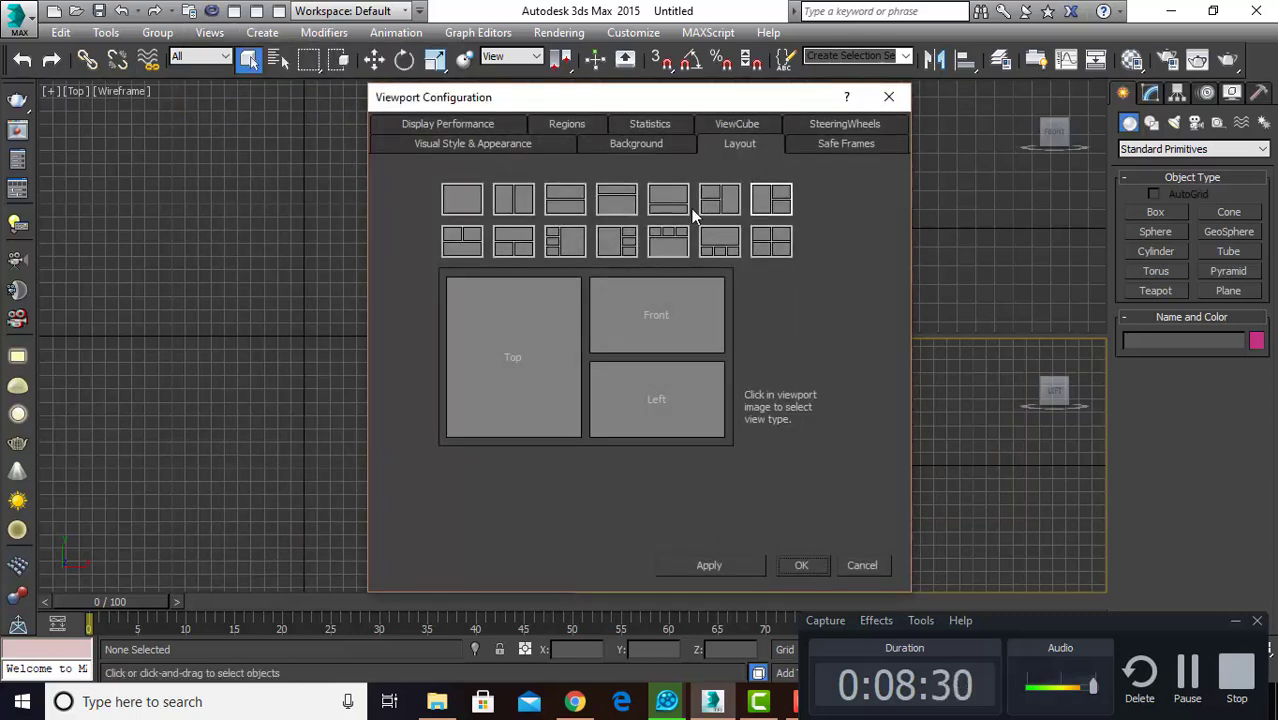
click(776, 241)
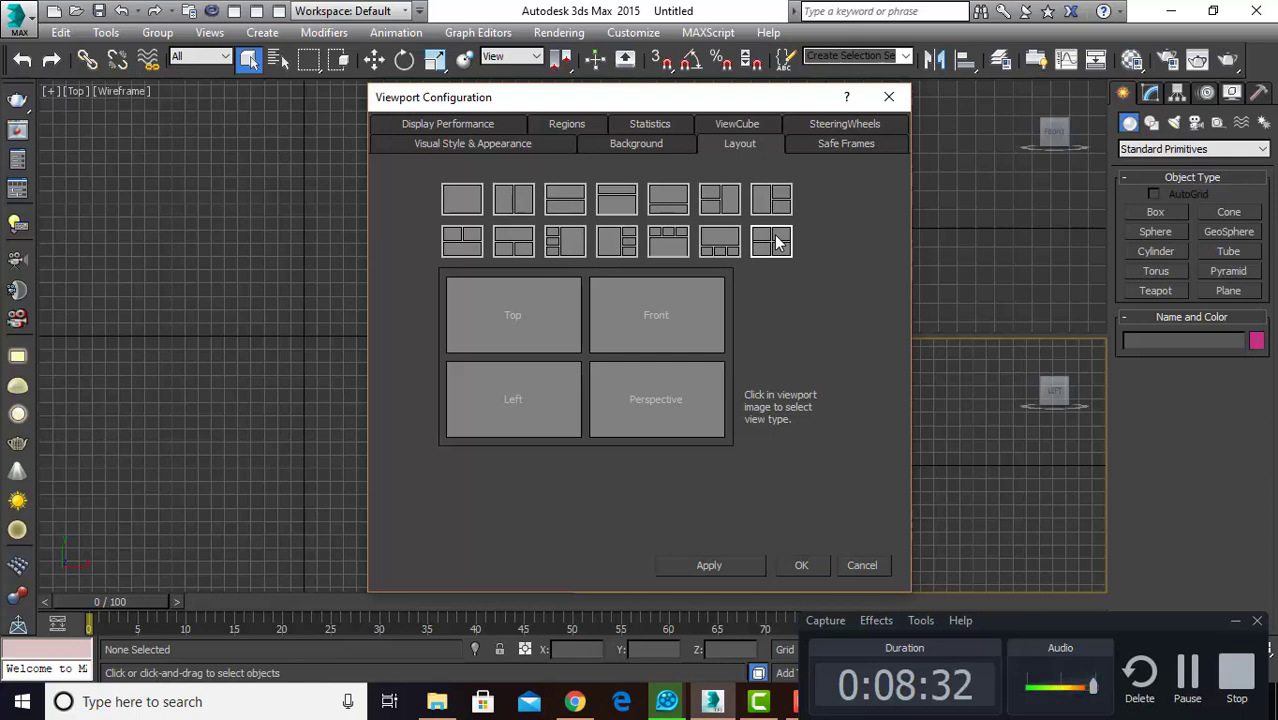
click(888, 97)
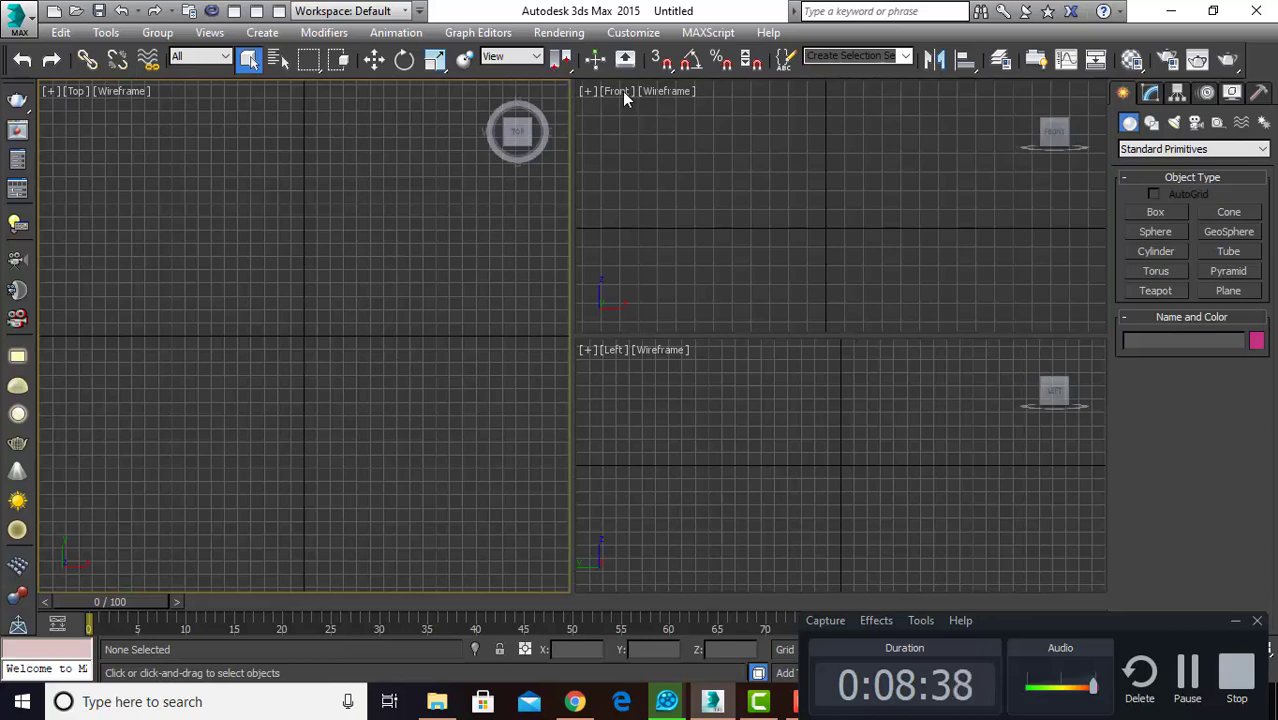
click(600, 116)
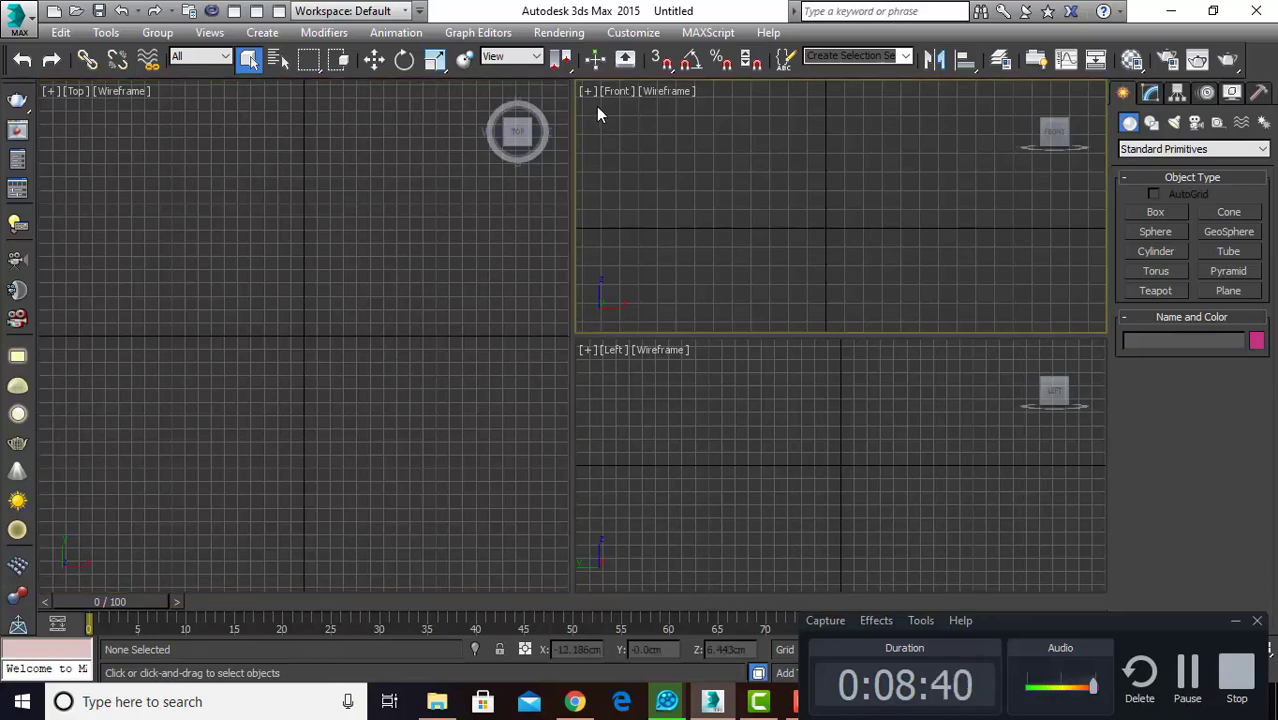
click(593, 91)
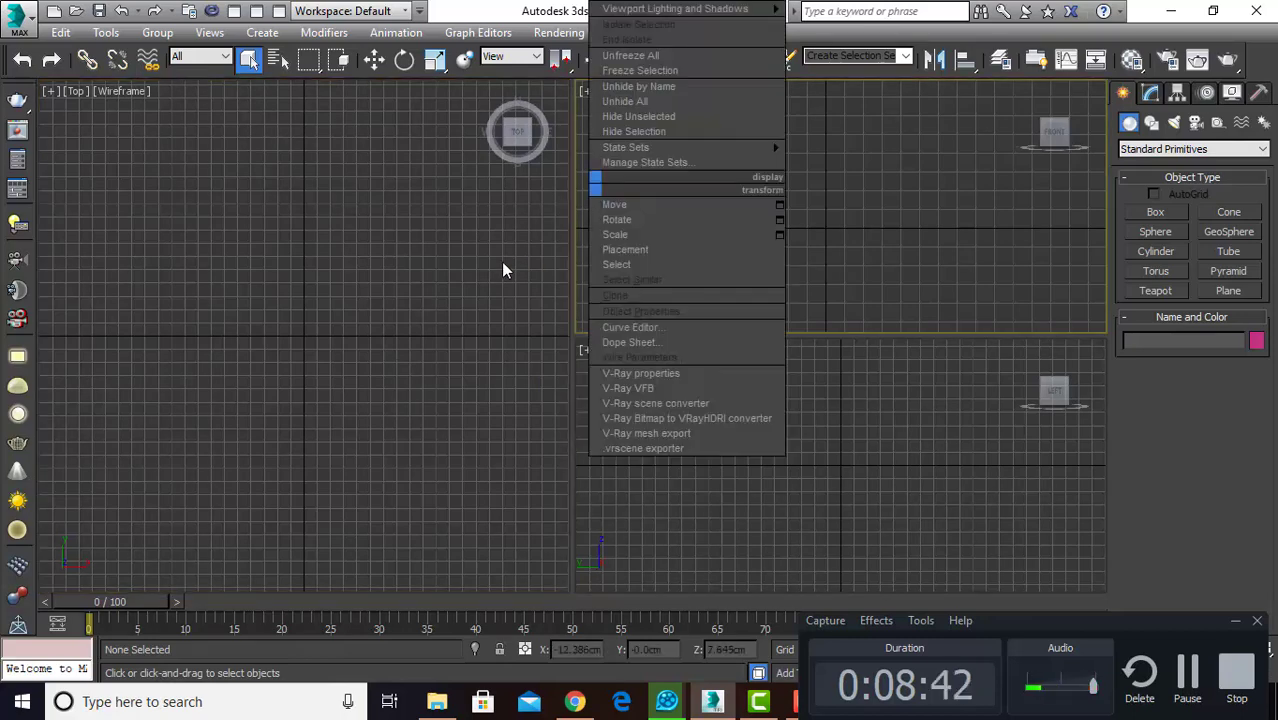
Step: Switch back to the four equal 2x2 viewports layout via Configure, and activate the Left viewport
key(Escape)
click(651, 89)
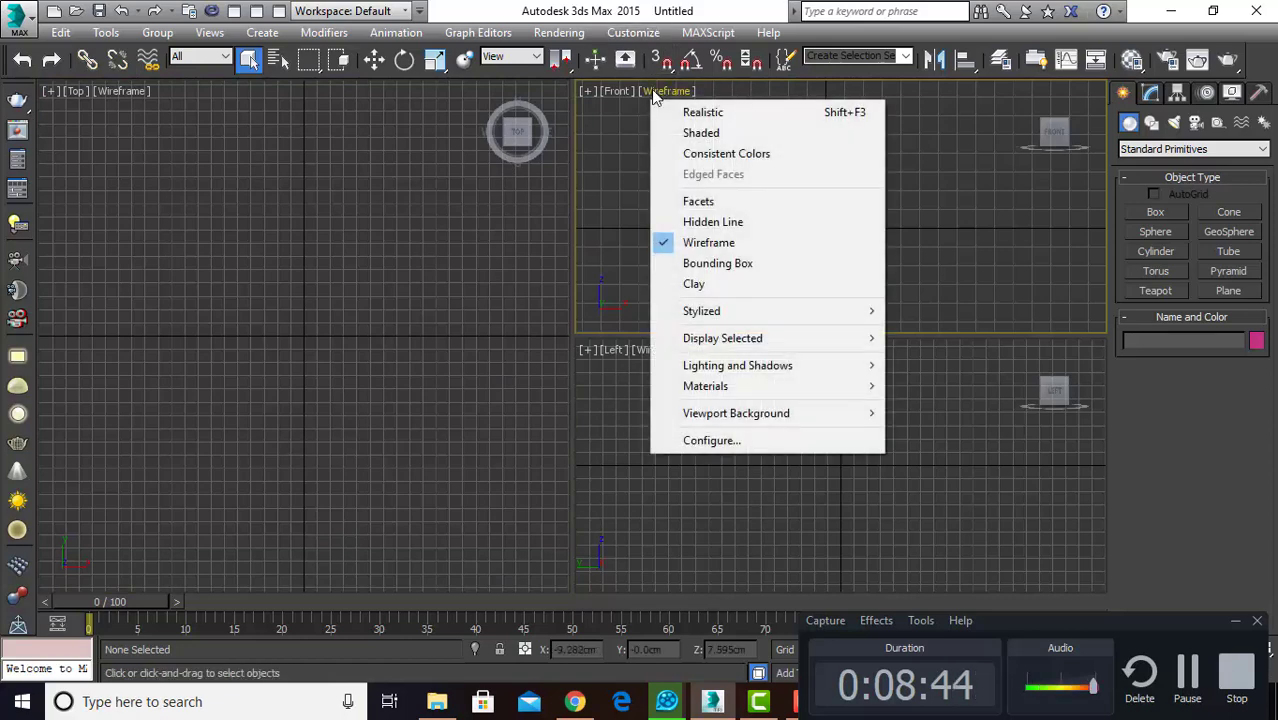
click(709, 441)
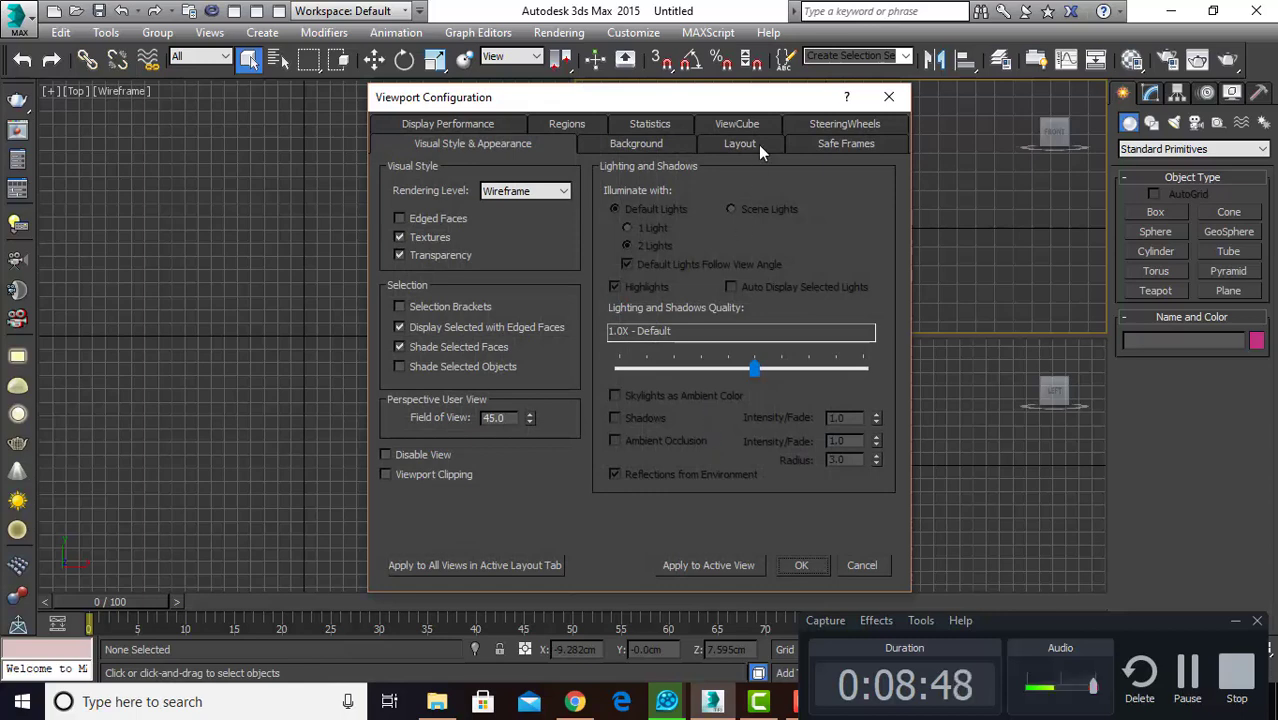
click(758, 144)
click(771, 243)
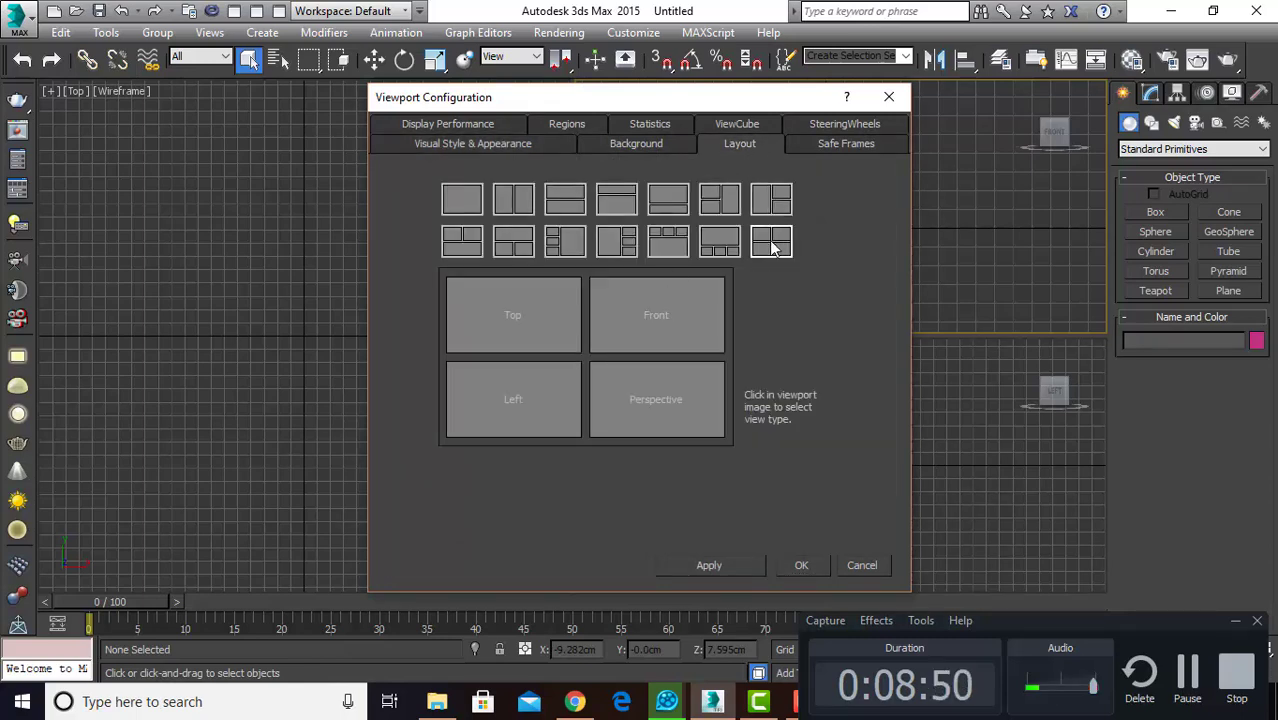
click(700, 566)
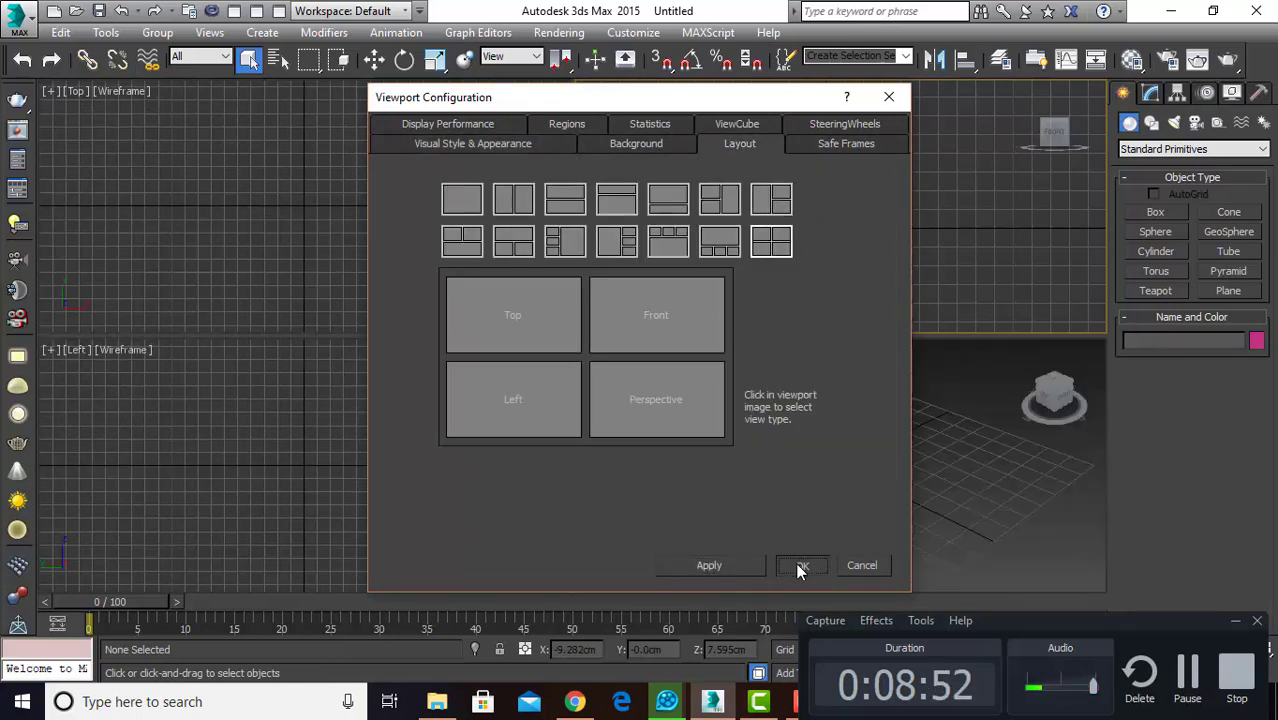
click(798, 564)
click(490, 243)
Step: Make the Left, Top and Perspective viewports active in turn
click(370, 450)
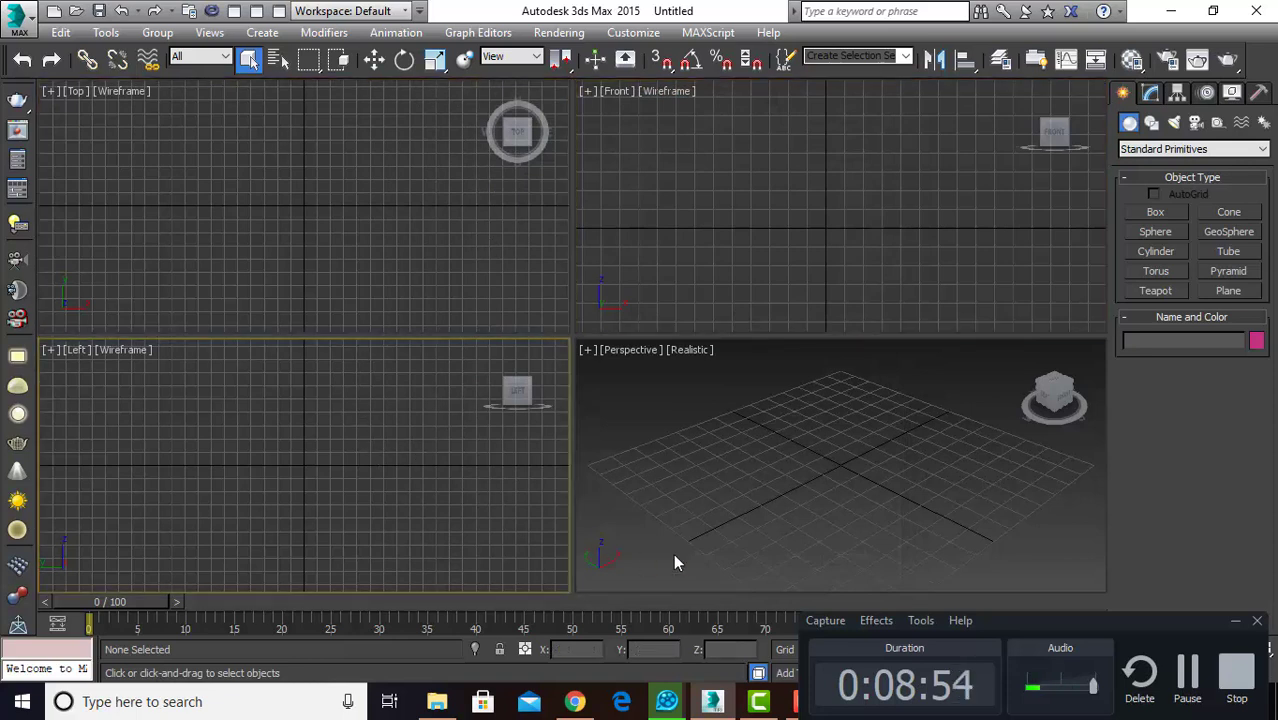
click(711, 474)
click(645, 245)
click(500, 239)
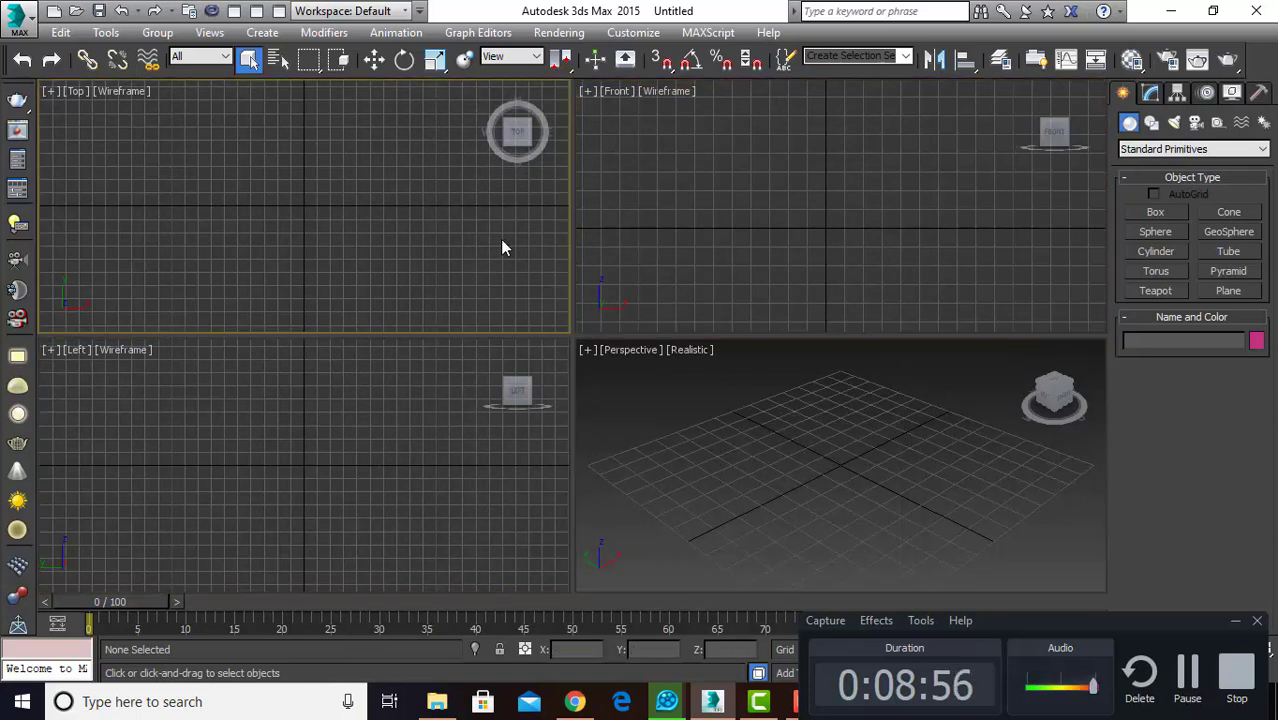
click(500, 400)
click(700, 405)
click(630, 270)
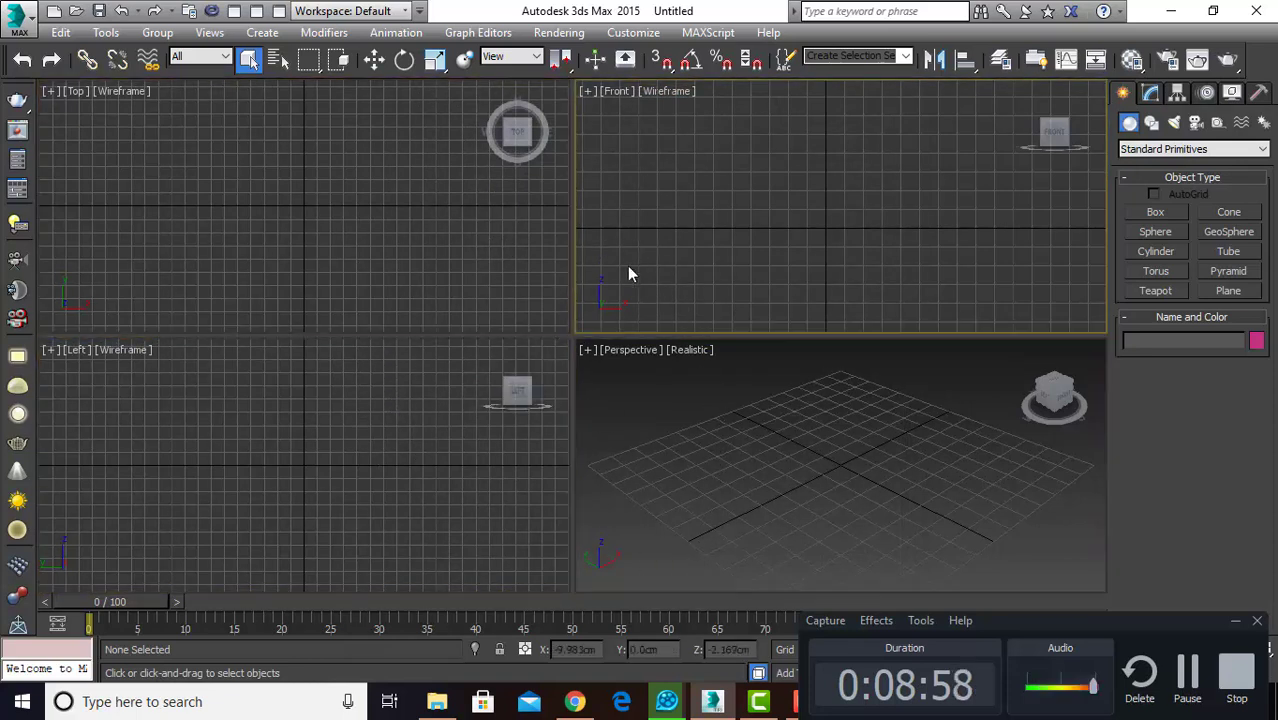
click(472, 283)
click(434, 398)
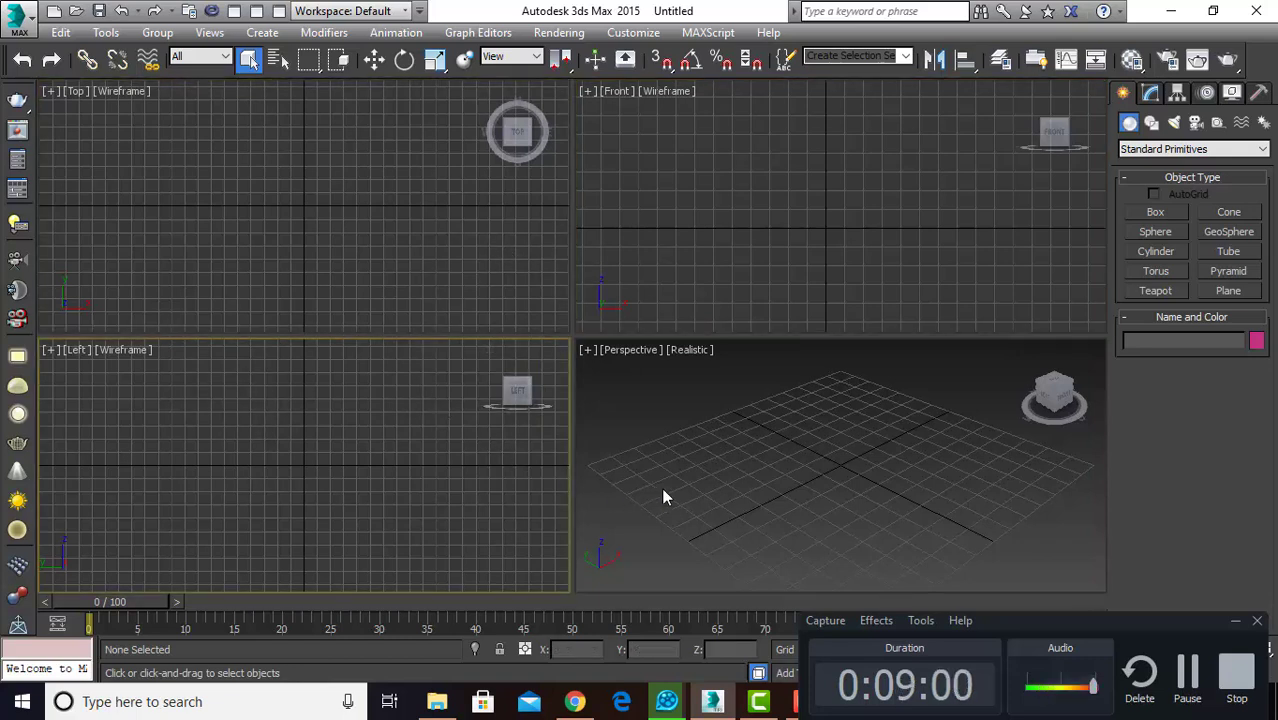
click(700, 432)
Step: Cycle through the Left, Perspective, Top and Front viewports, ending with Front active
click(700, 250)
click(496, 247)
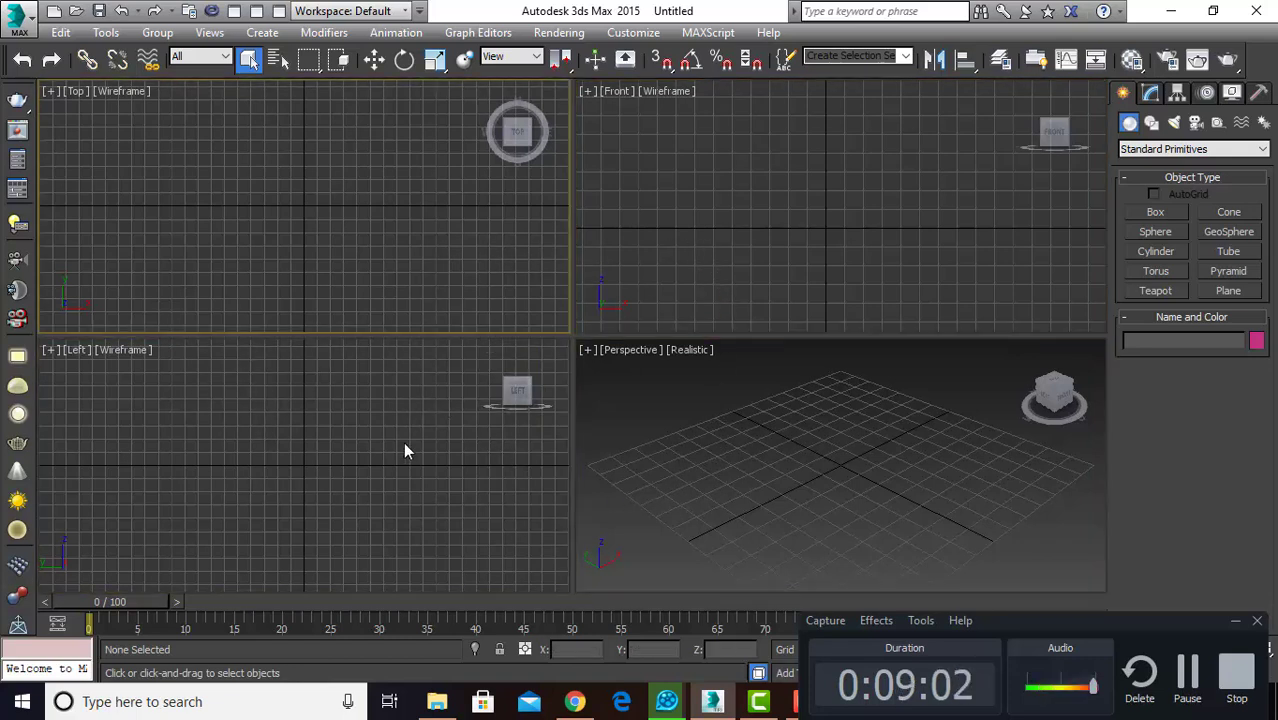
click(403, 442)
click(605, 435)
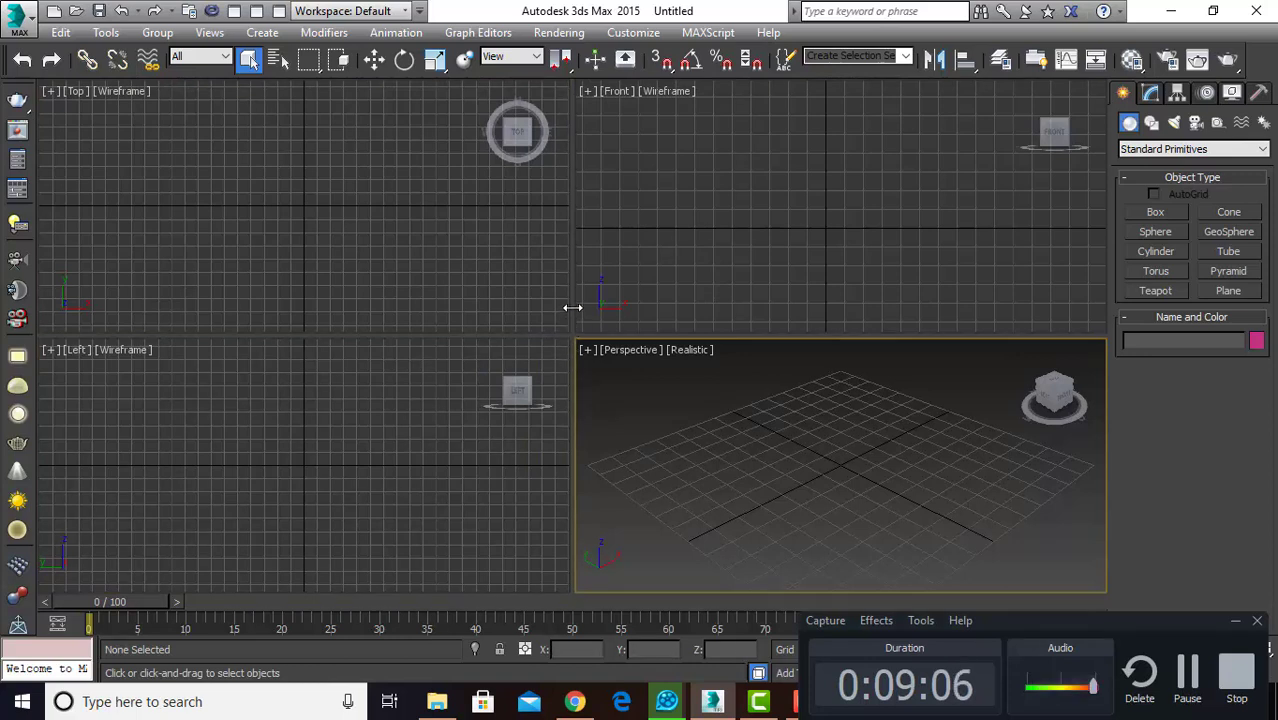
click(607, 289)
click(526, 262)
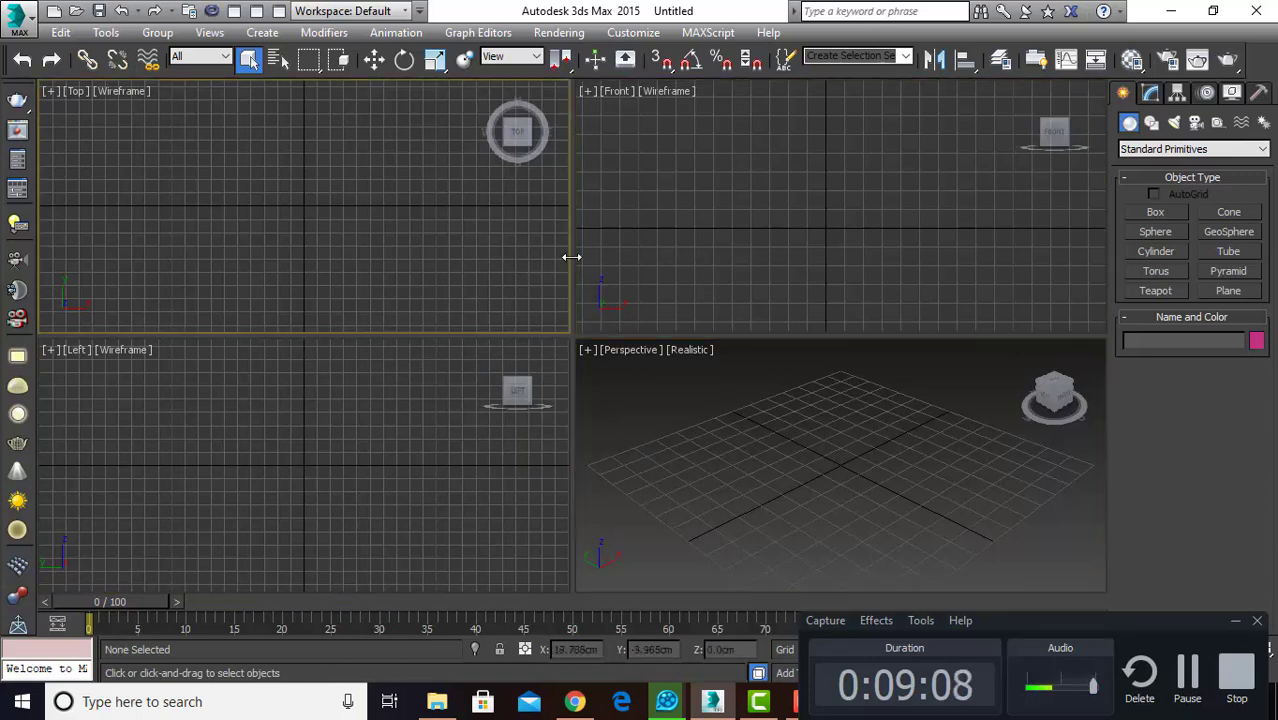
click(602, 252)
click(537, 258)
click(428, 388)
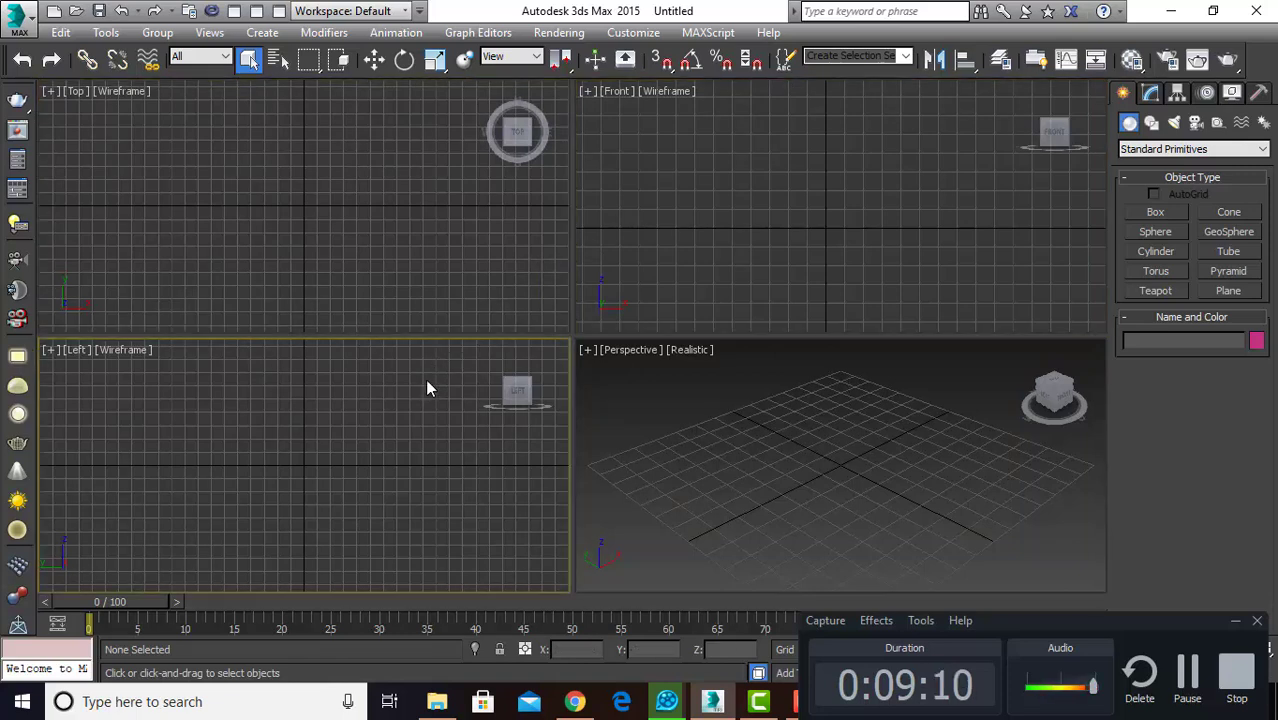
click(600, 282)
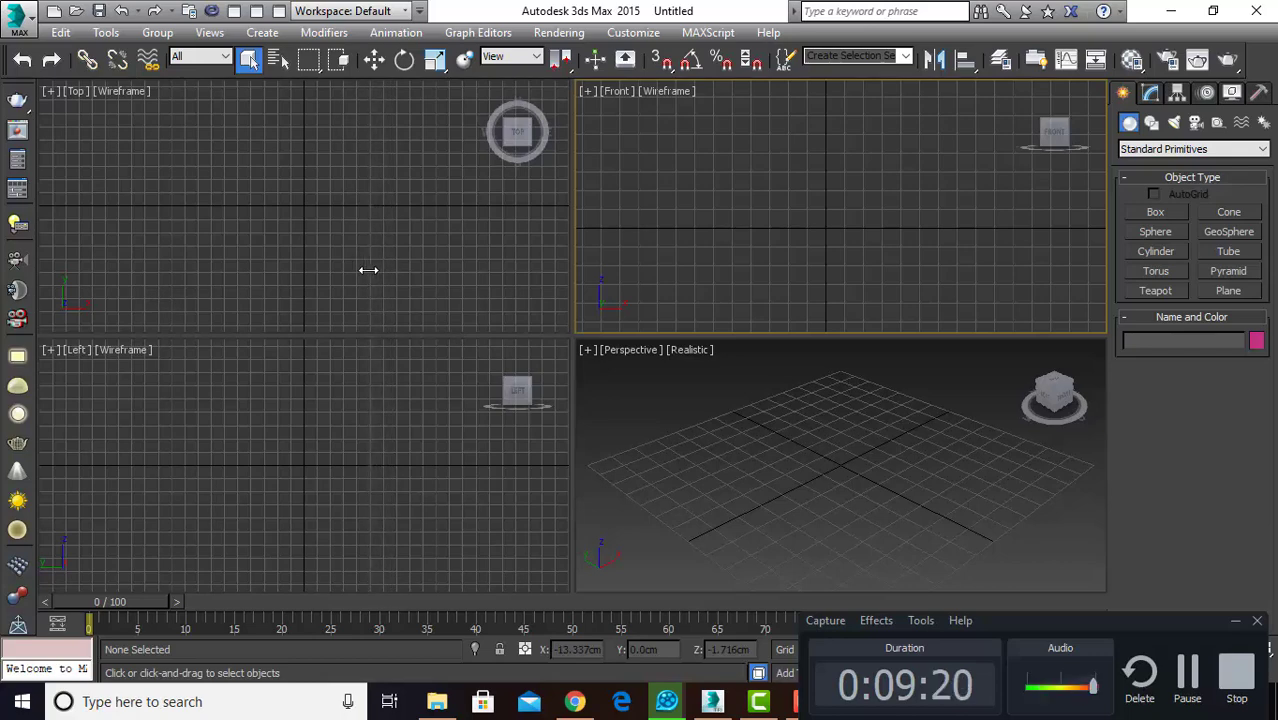
Step: Drag the vertical divider right to widen the Top and Left viewports
drag(368, 270, 368, 270)
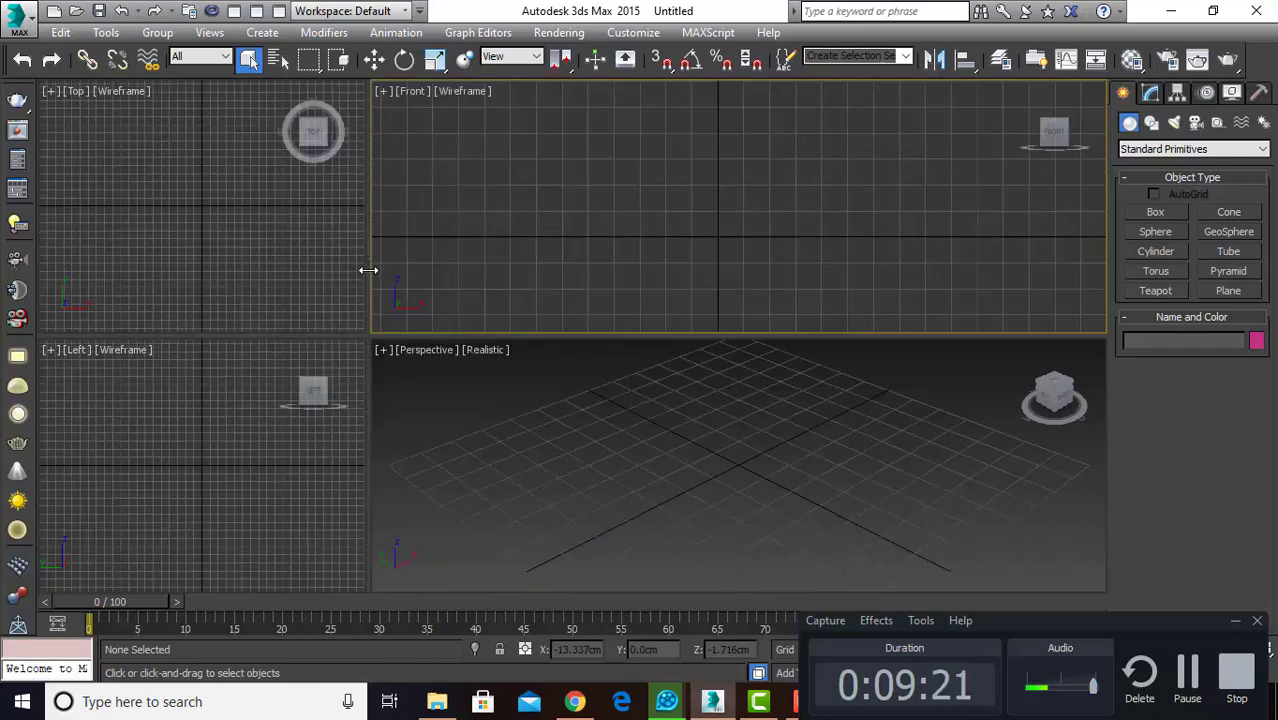
click(648, 482)
click(659, 290)
click(692, 437)
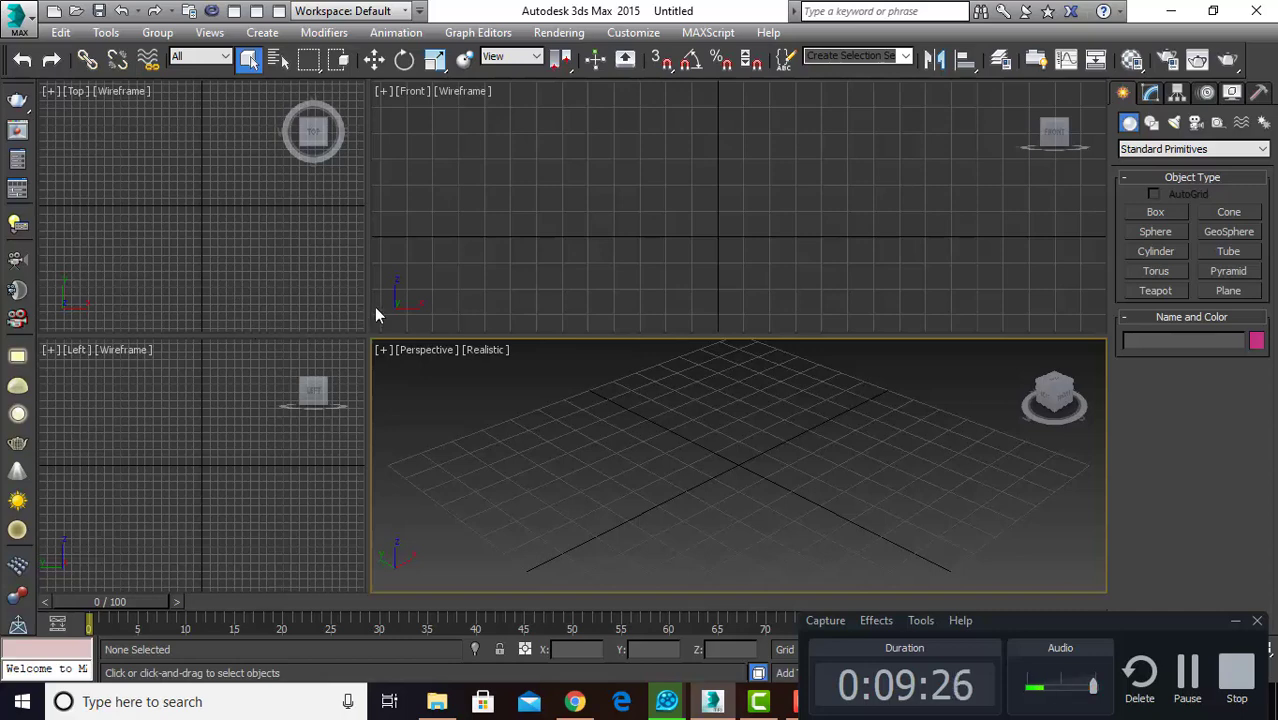
drag(368, 300, 730, 300)
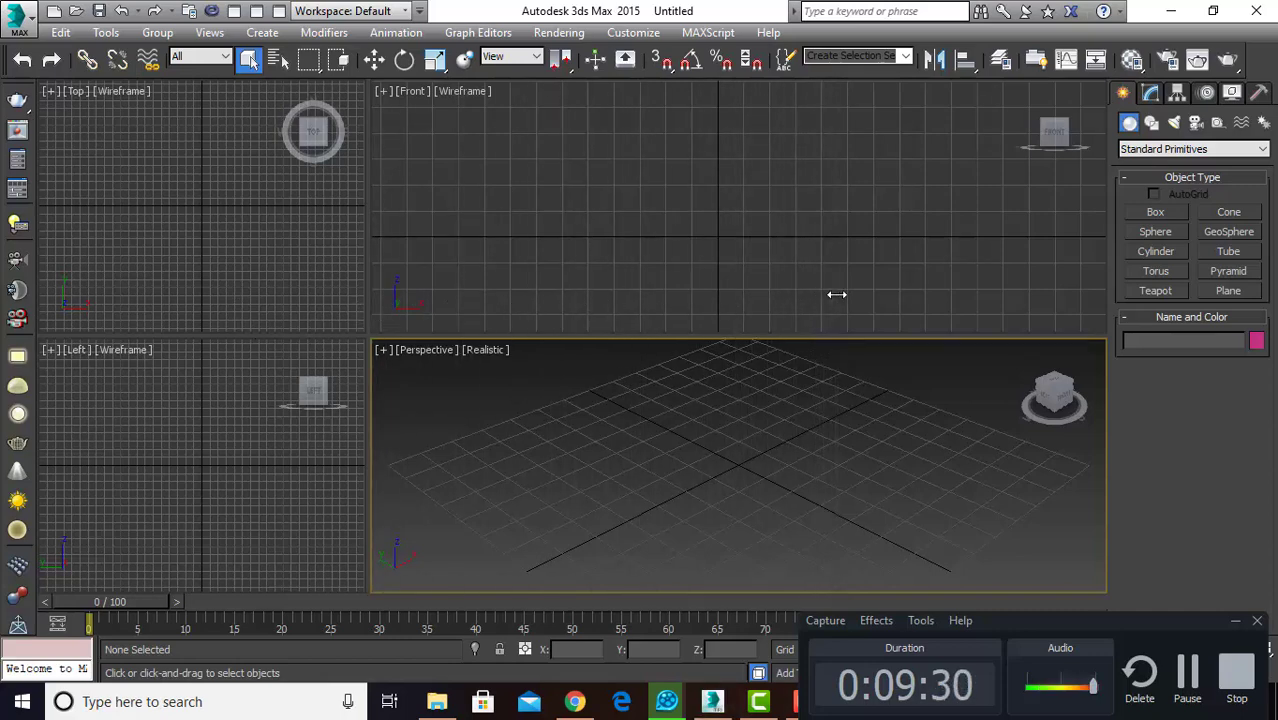
drag(730, 300, 836, 300)
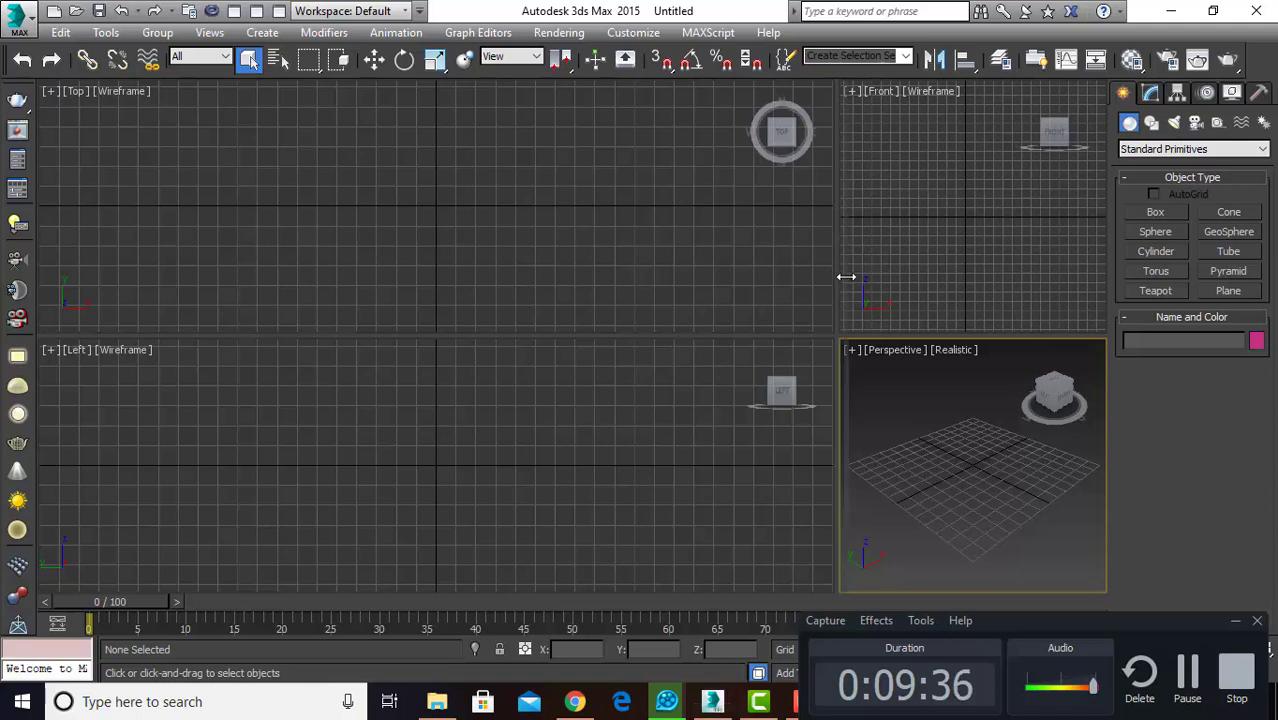
Step: Drag the divider back left, shrinking Top and Left and widening Front and Perspective
drag(579, 283, 544, 284)
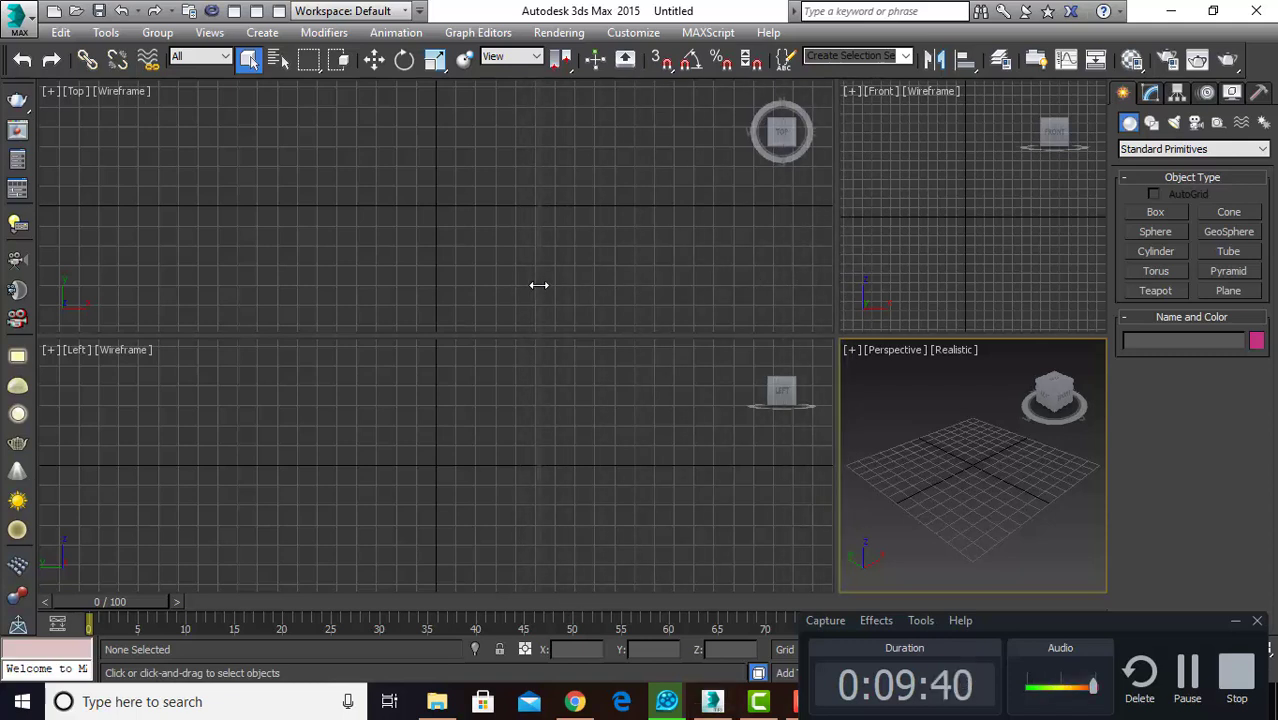
drag(479, 291, 433, 290)
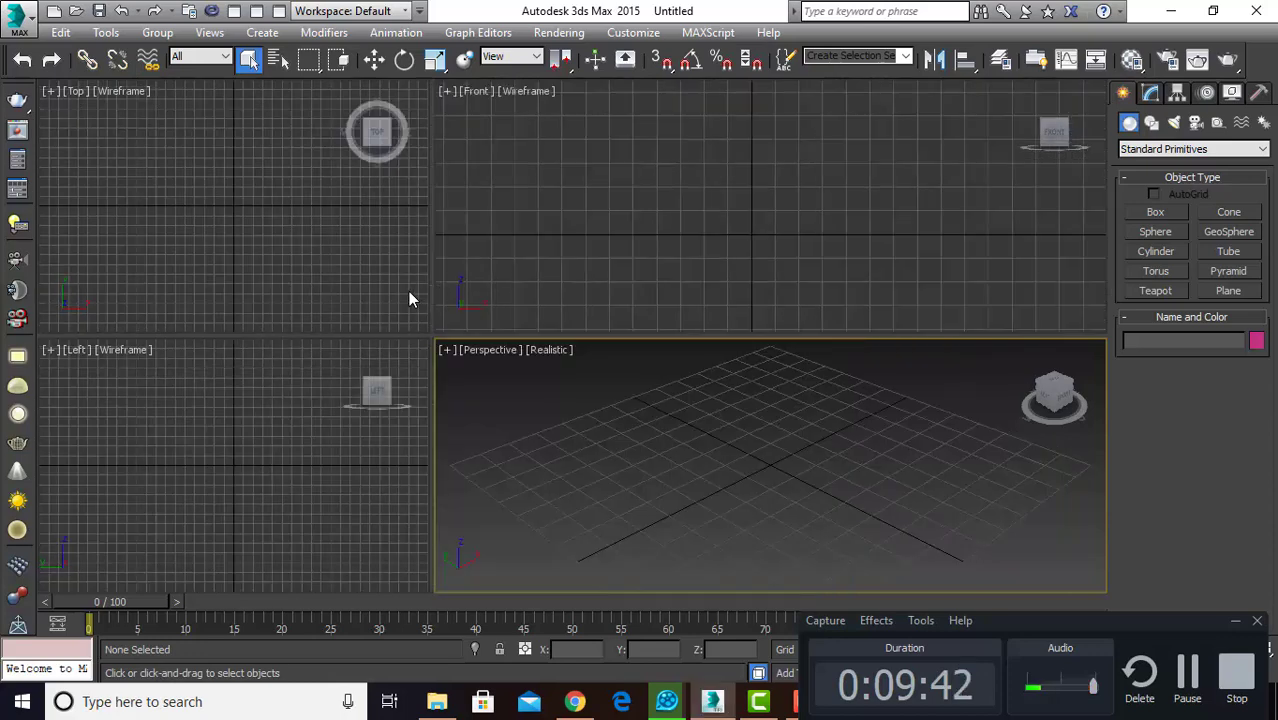
click(466, 258)
click(510, 380)
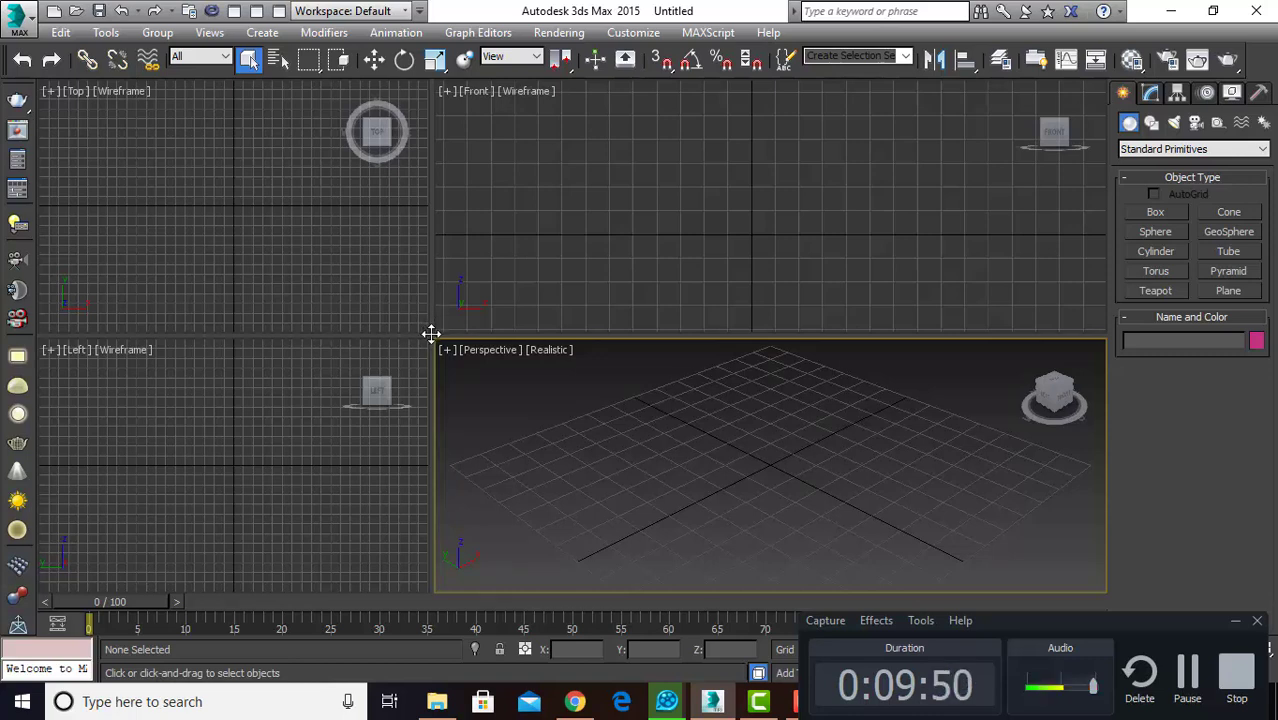
Step: Drag the divider intersection to even out all four viewports, then activate each pane
drag(431, 333, 643, 378)
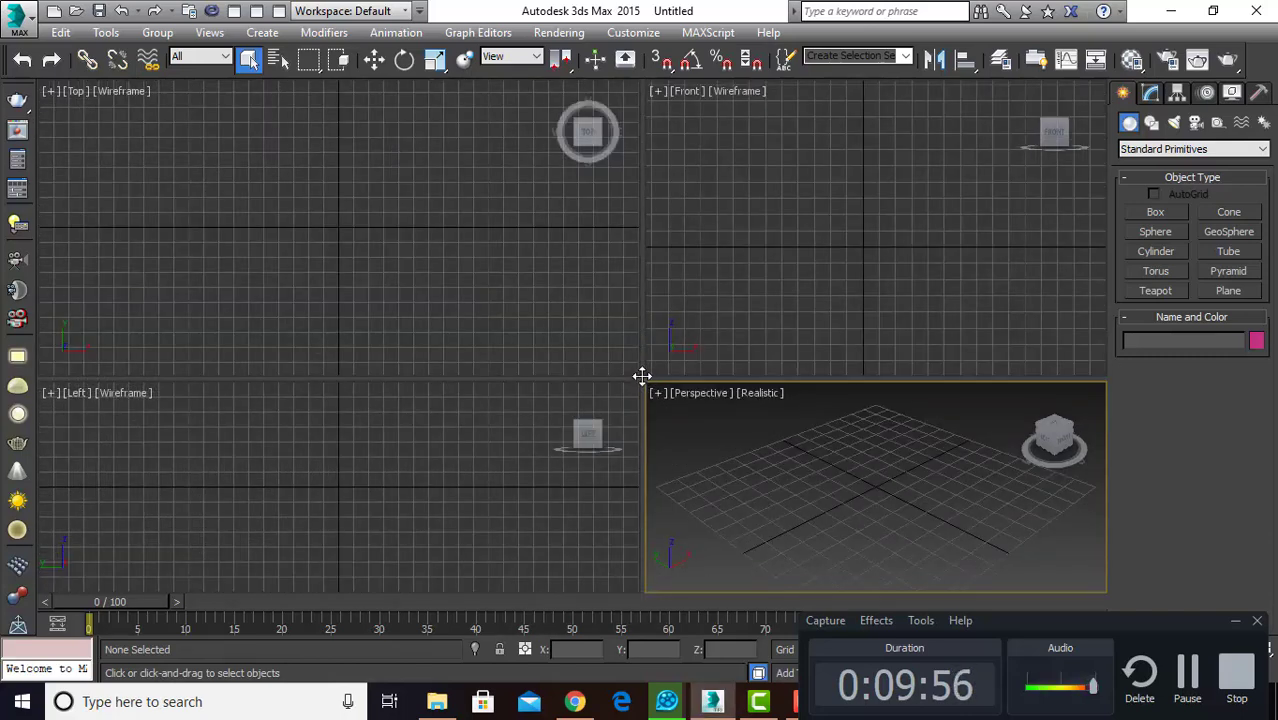
drag(575, 333, 576, 334)
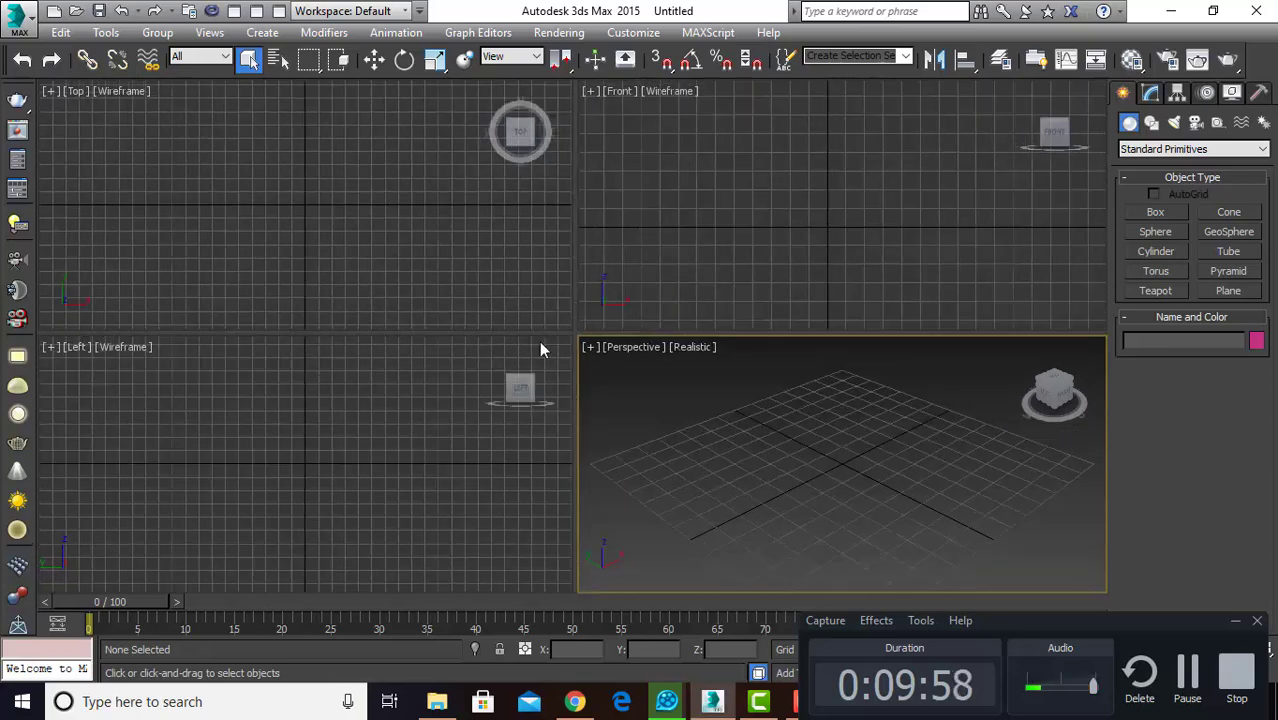
click(494, 243)
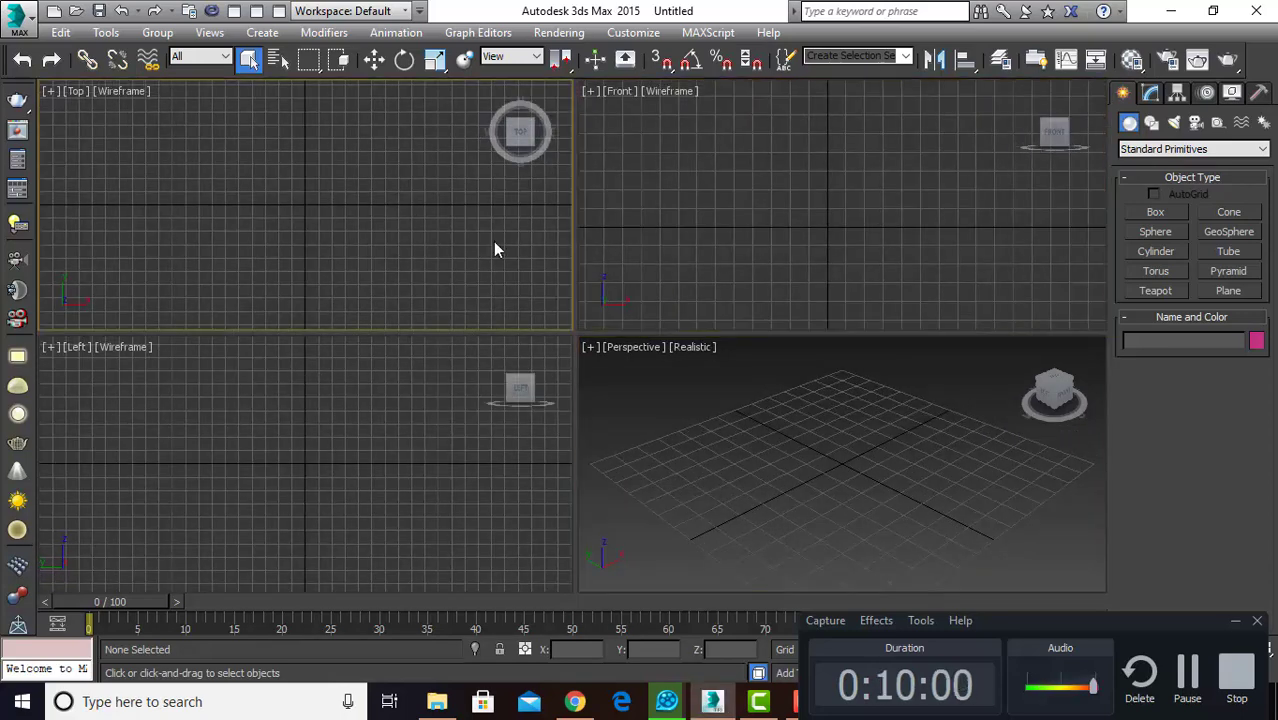
click(440, 425)
click(660, 350)
click(628, 271)
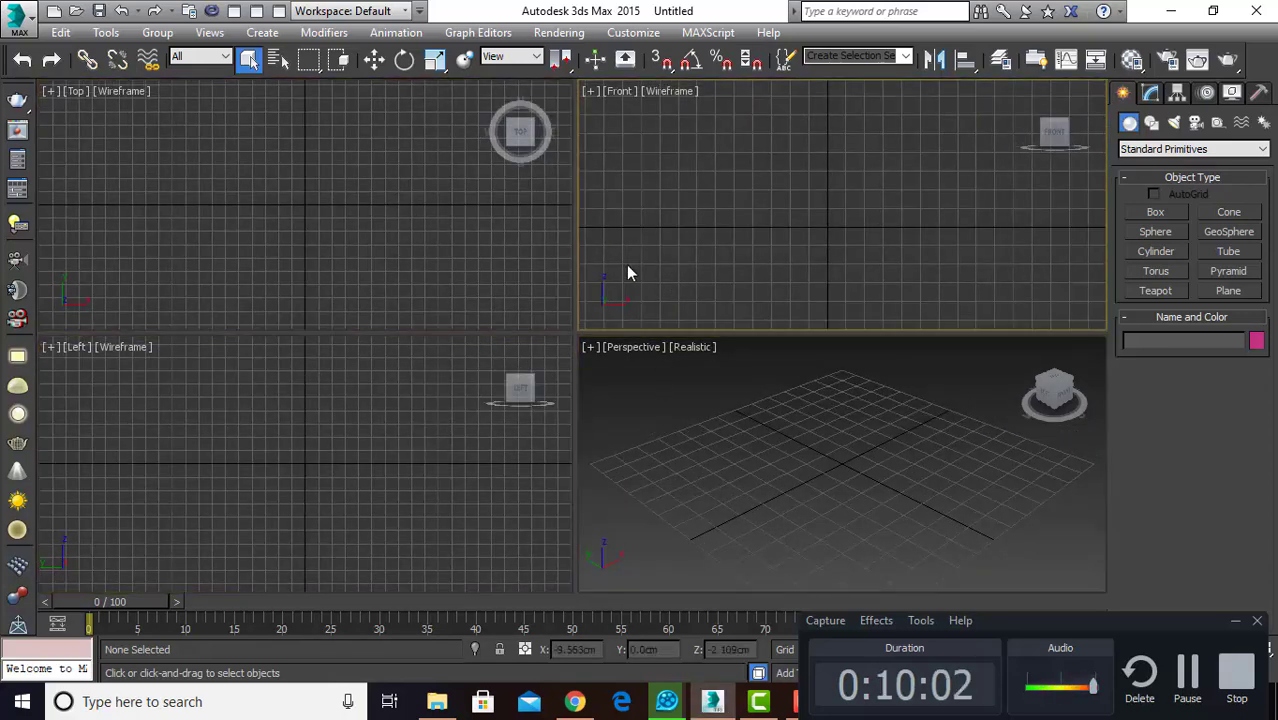
click(476, 308)
click(463, 401)
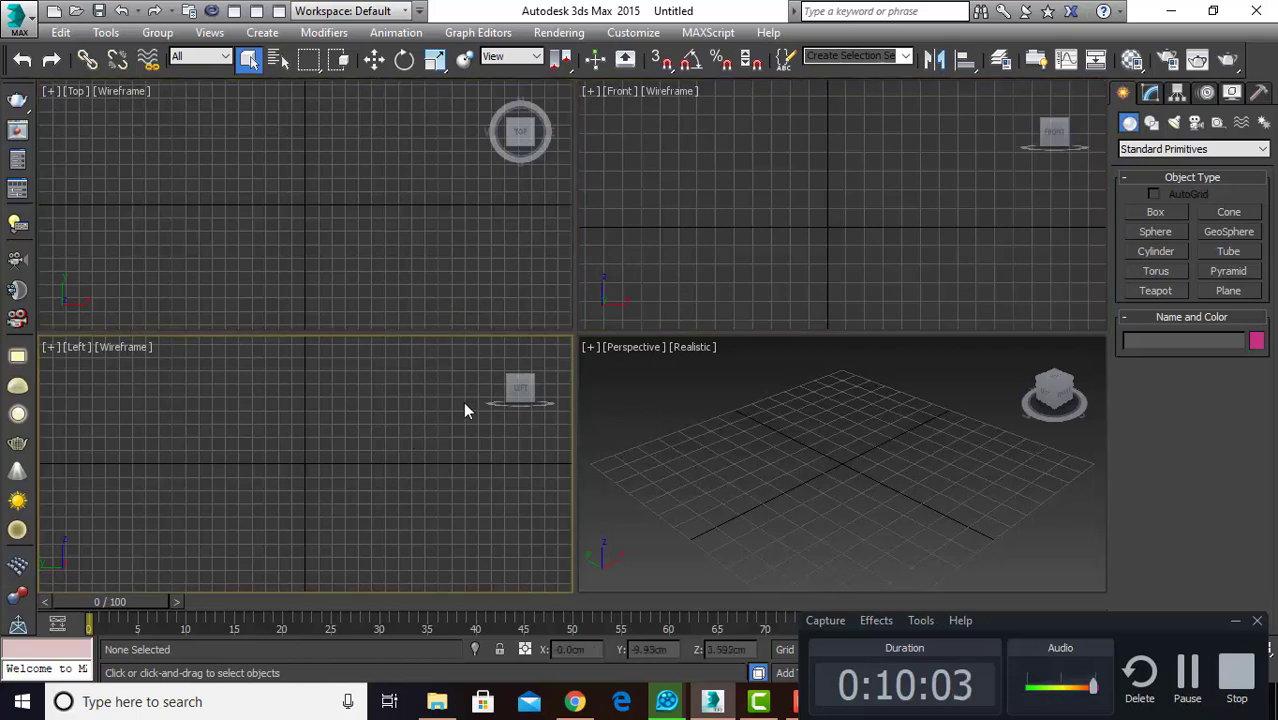
Step: Reset the viewports to the default layout from the divider's right-click menu
right_click(576, 316)
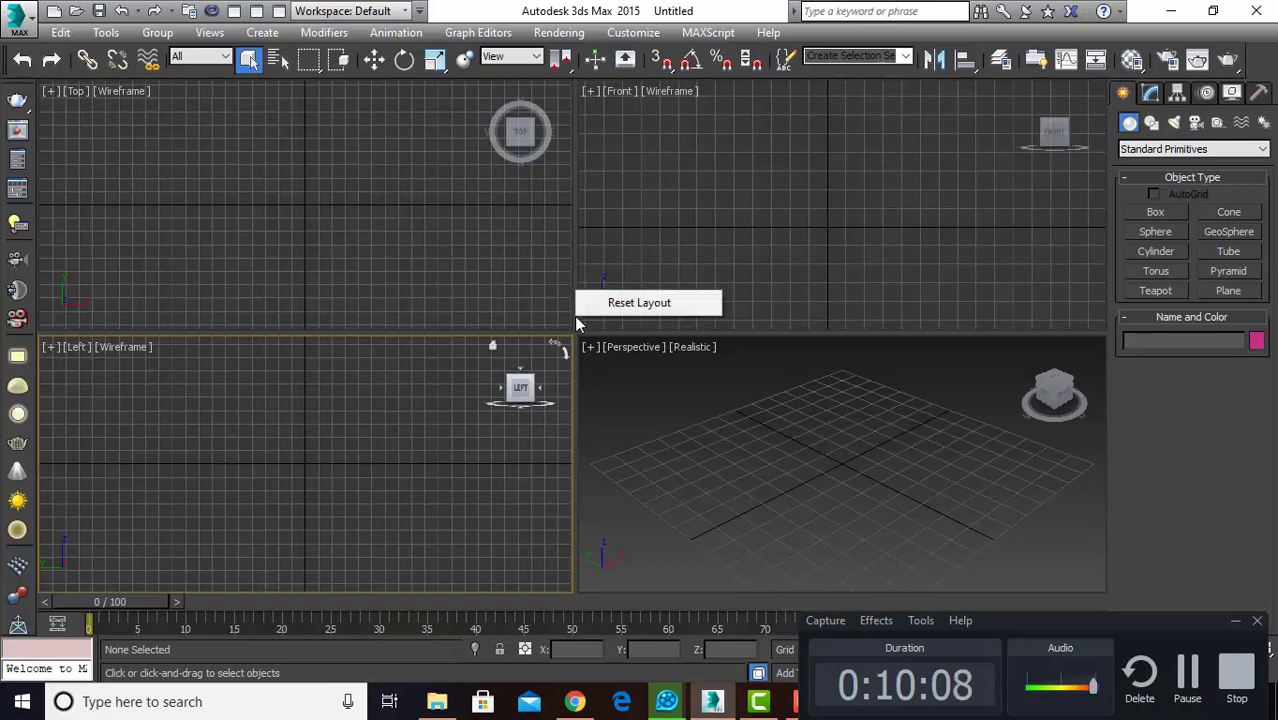
click(620, 305)
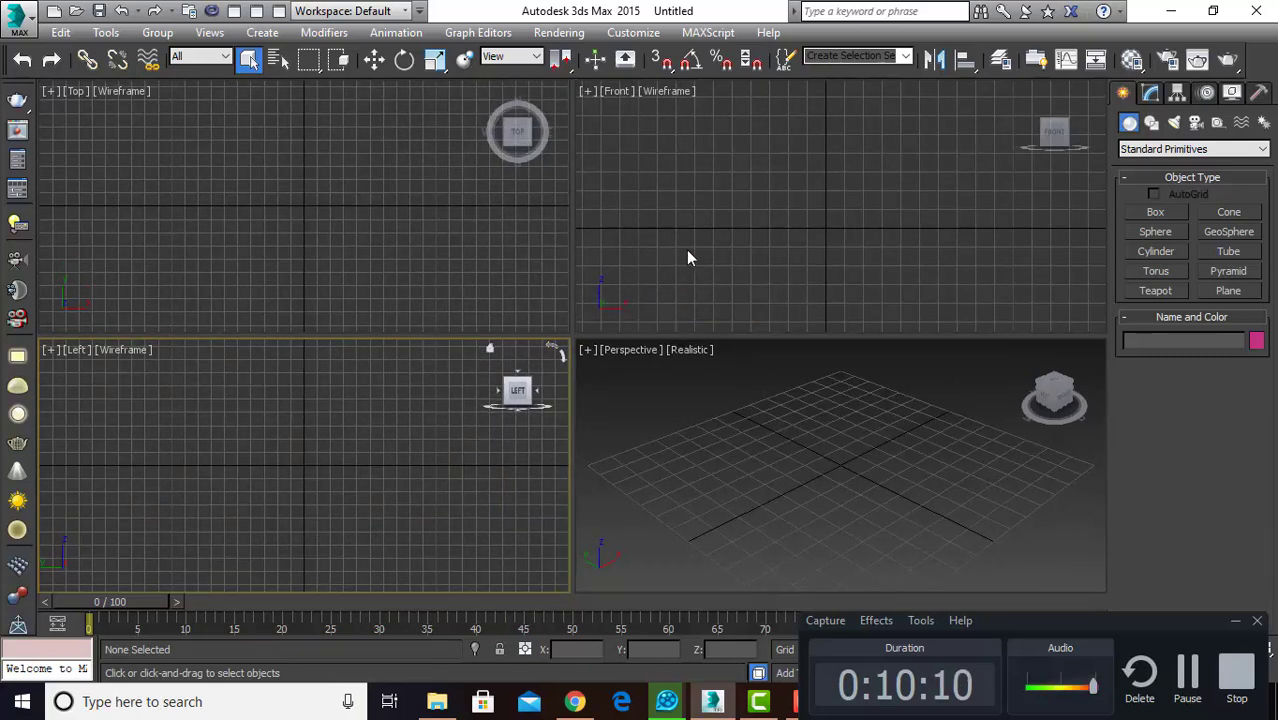
click(705, 422)
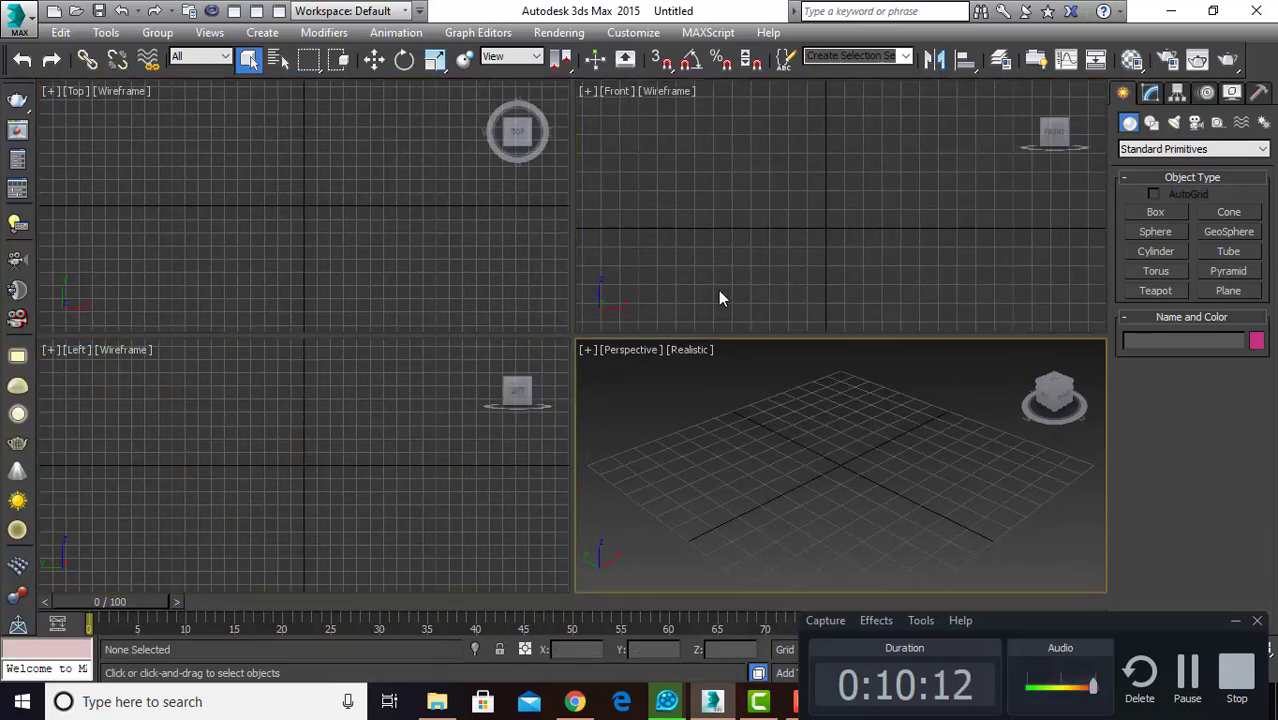
click(687, 288)
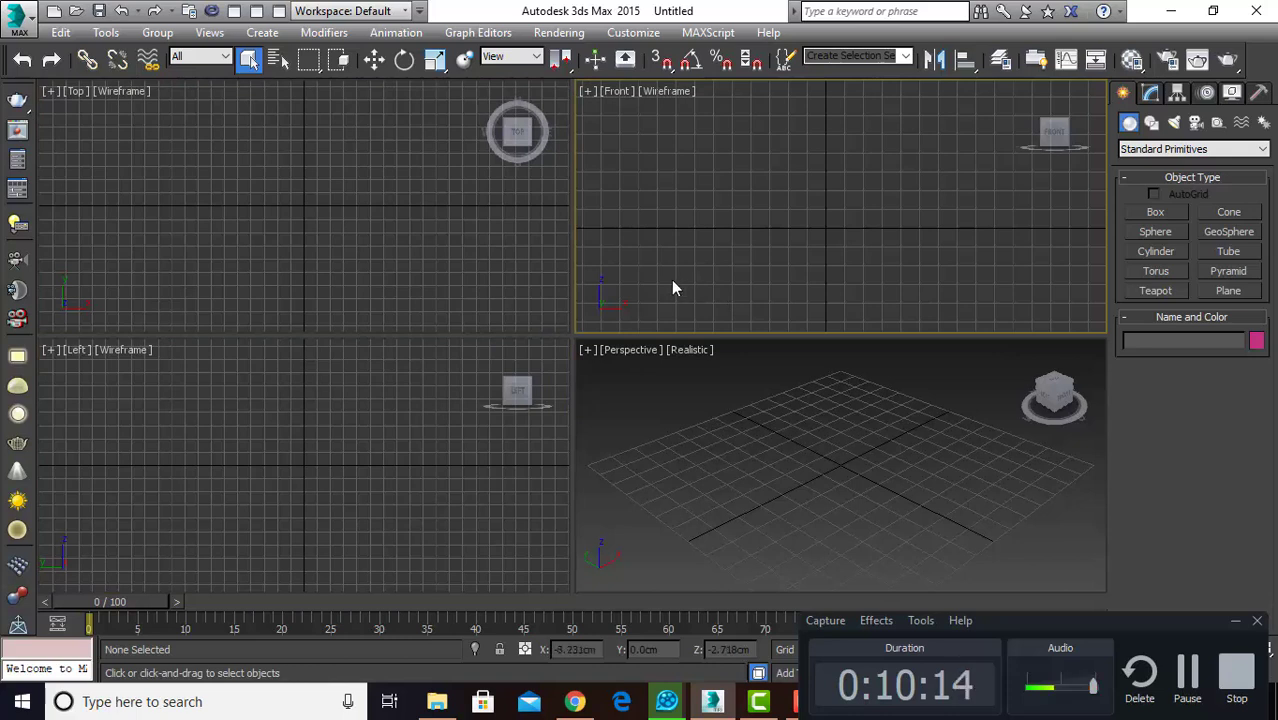
click(490, 282)
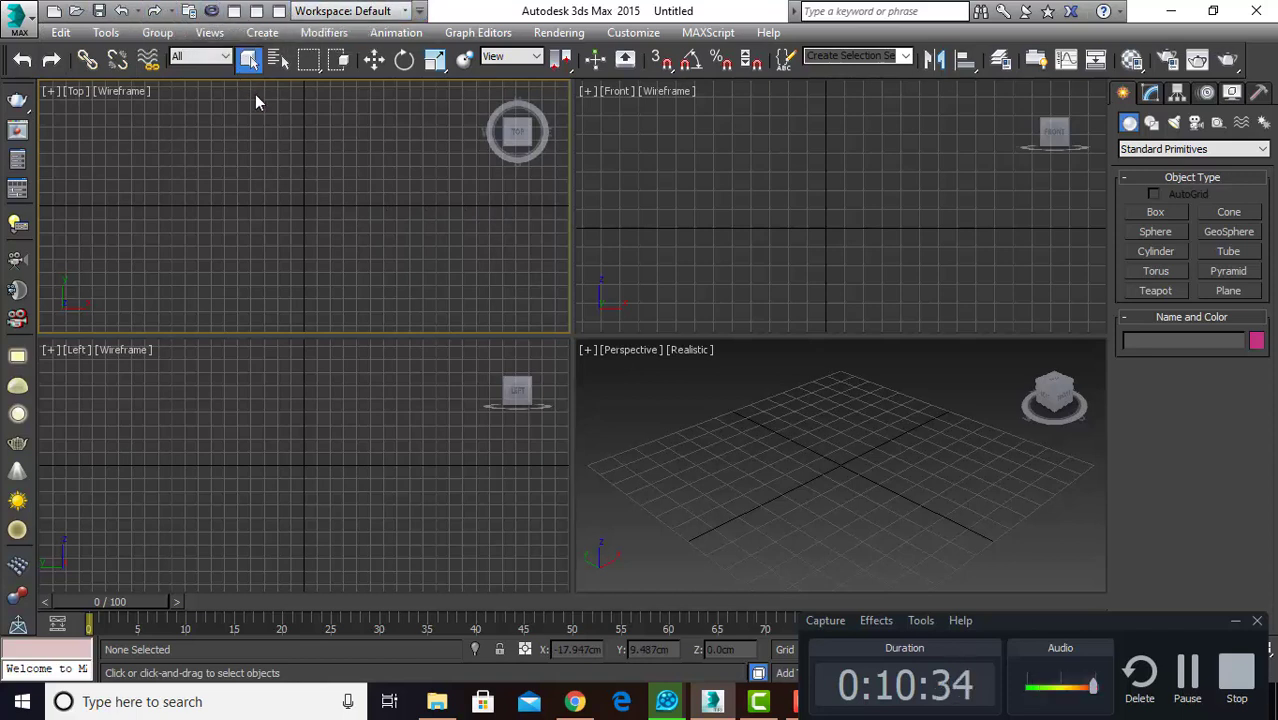
Step: Make the Top, Left, Perspective and Front viewports active in turn, ending on Front
click(624, 180)
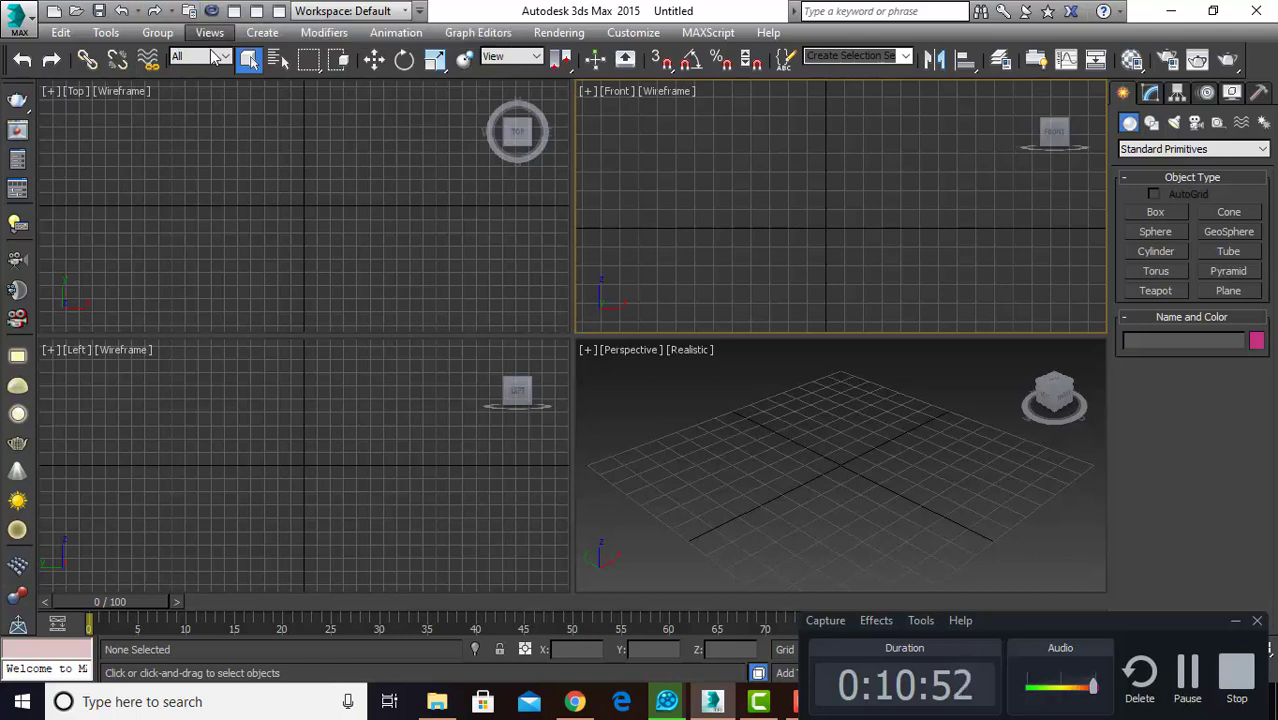
click(323, 234)
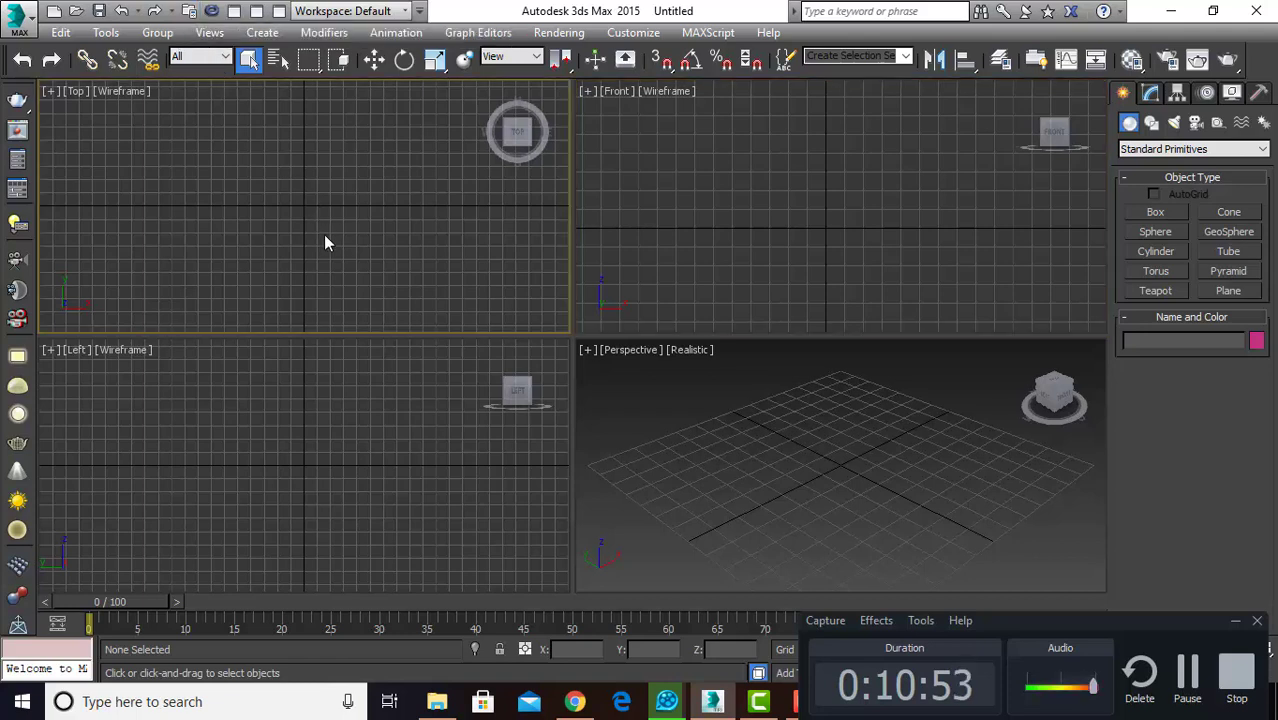
click(354, 390)
click(708, 400)
click(680, 270)
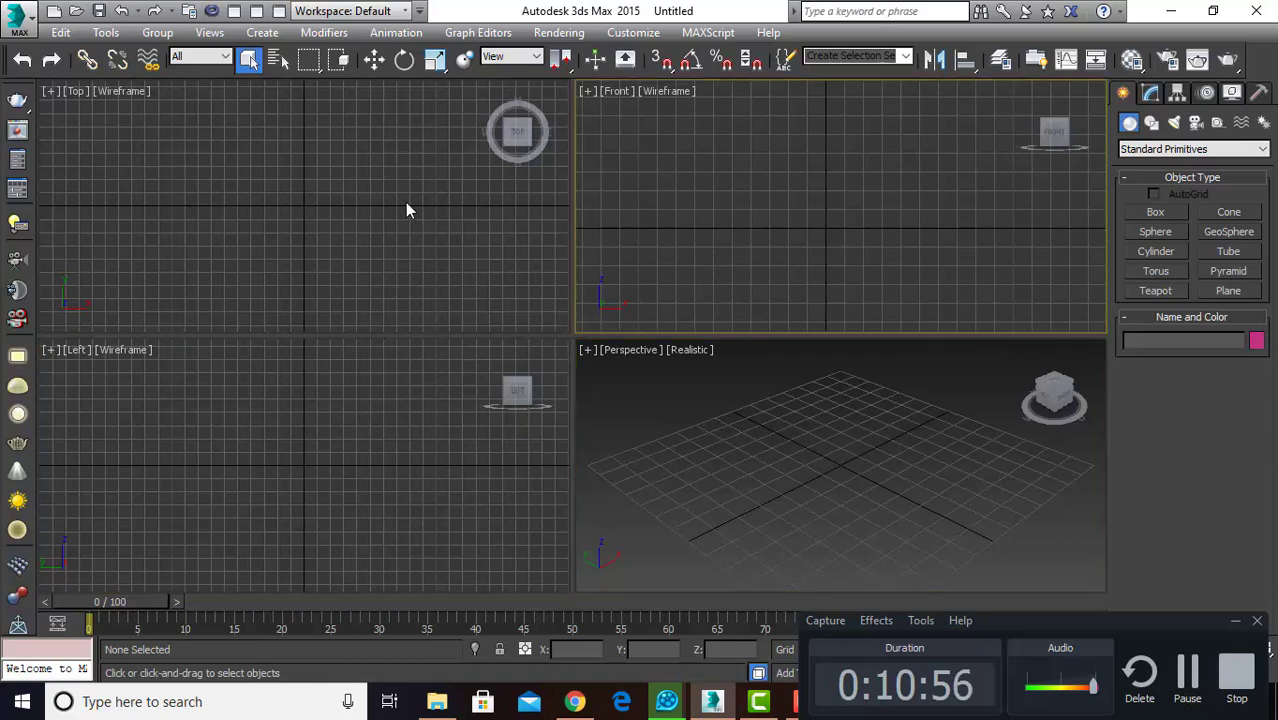
click(390, 185)
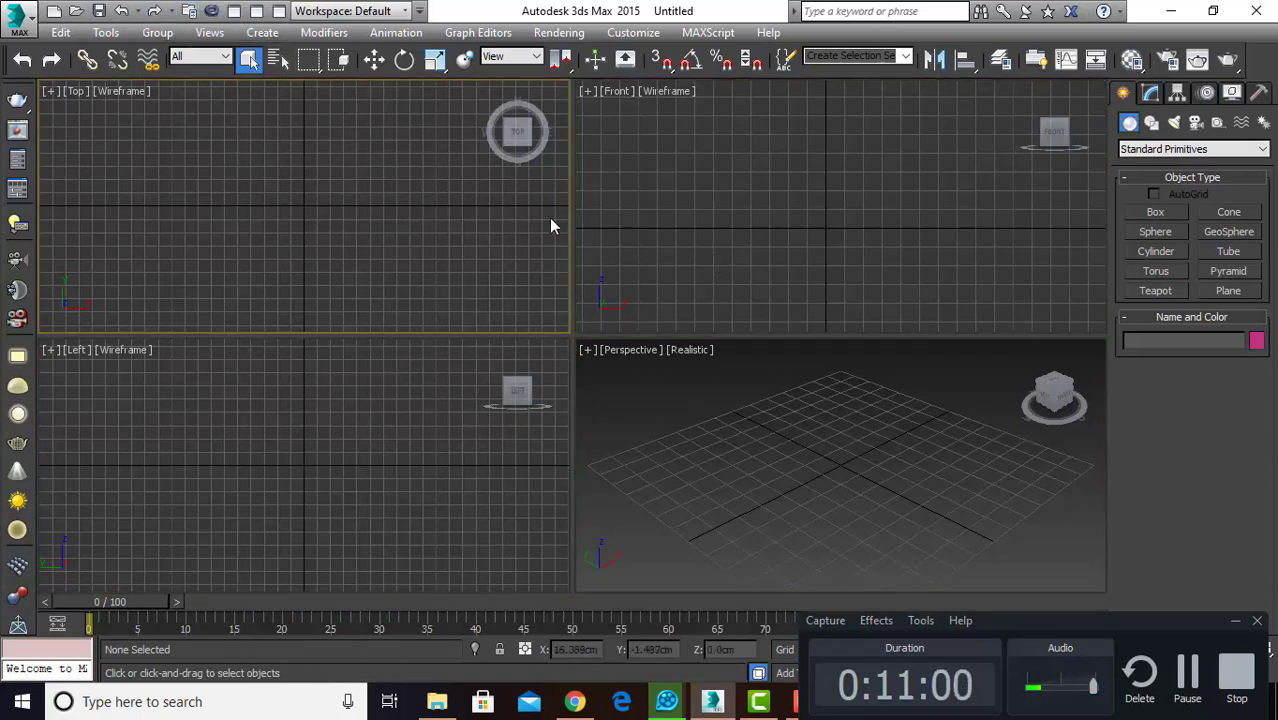
click(686, 208)
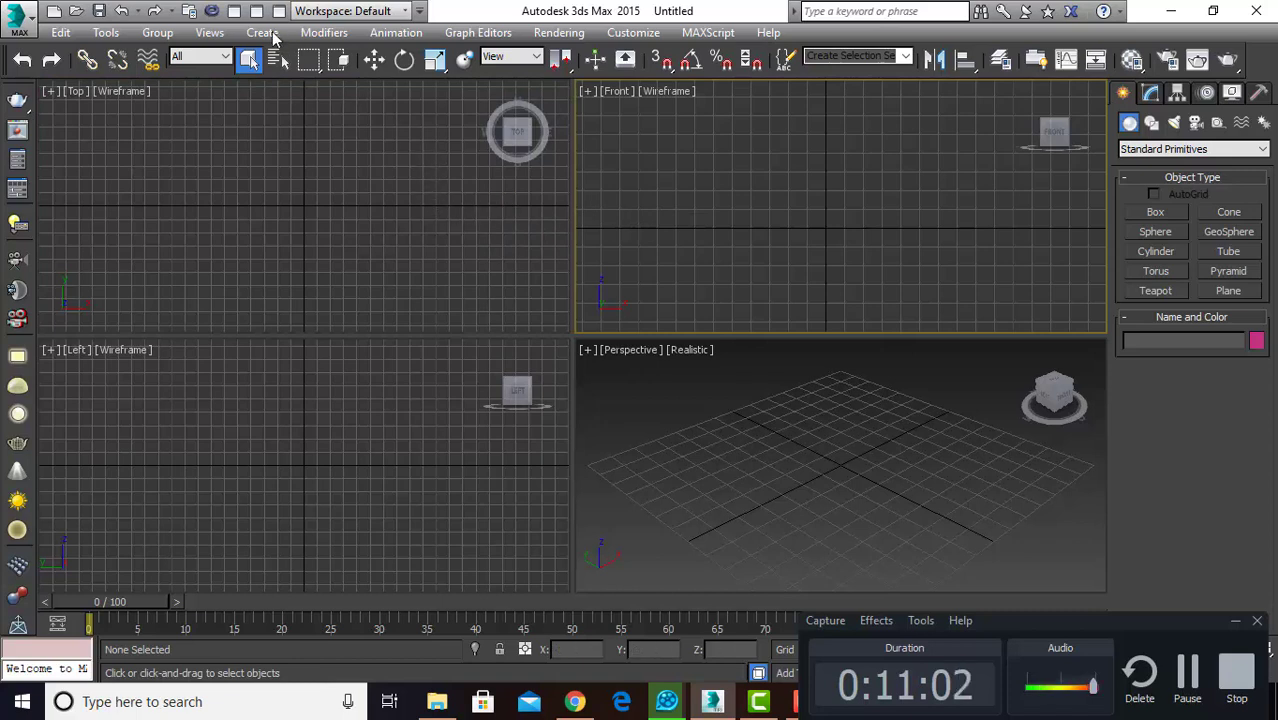
Step: Uncheck Torus in the Quick Access Toolbar dropdown, recheck it, then bring up the Customize menu
click(421, 10)
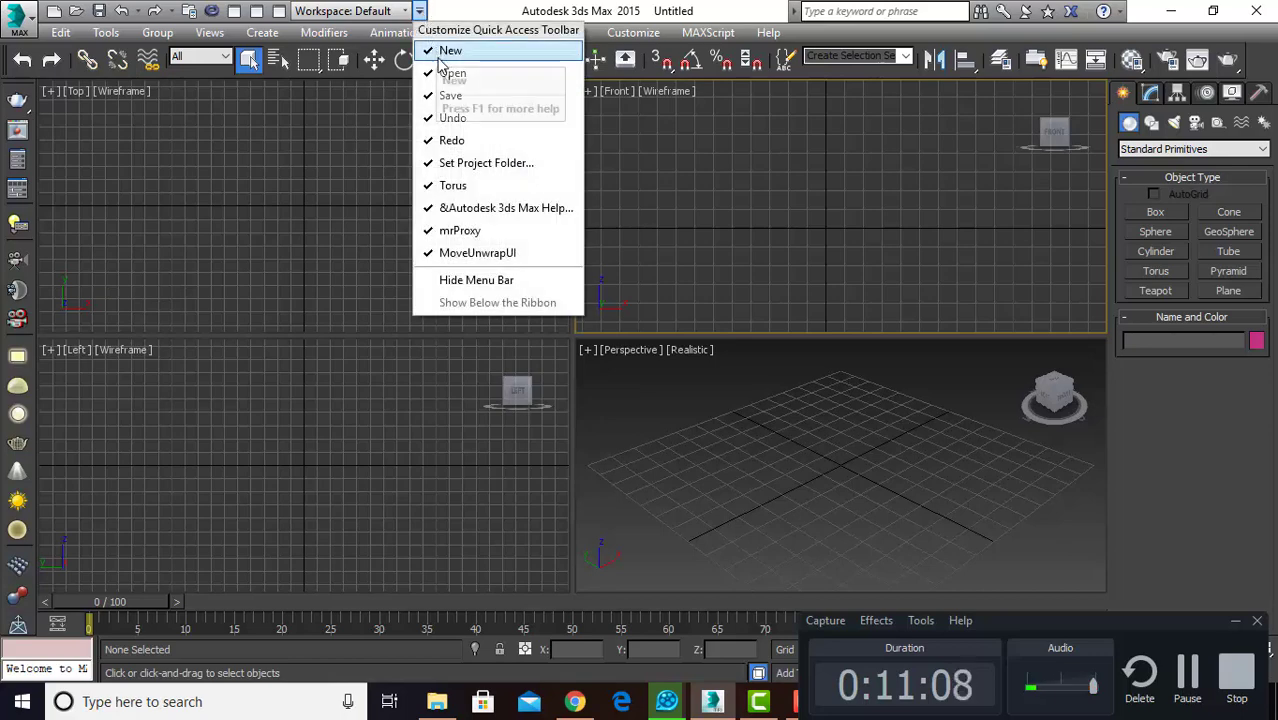
click(445, 188)
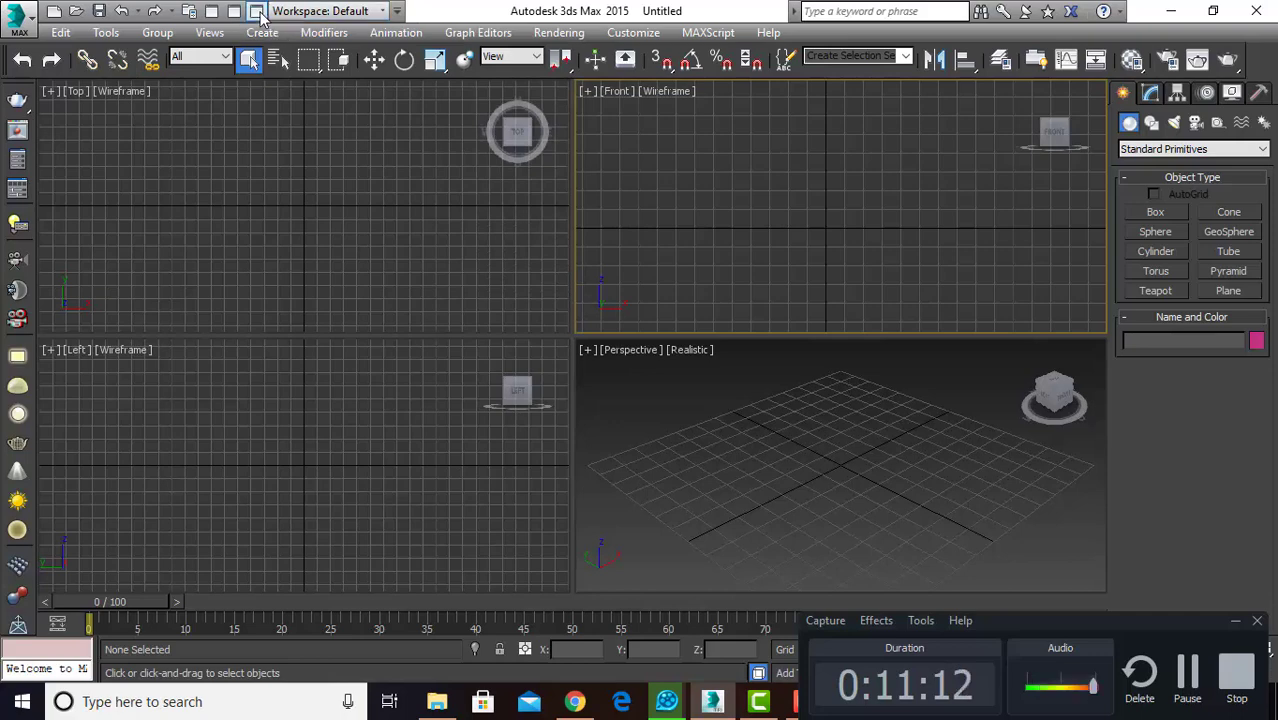
click(397, 12)
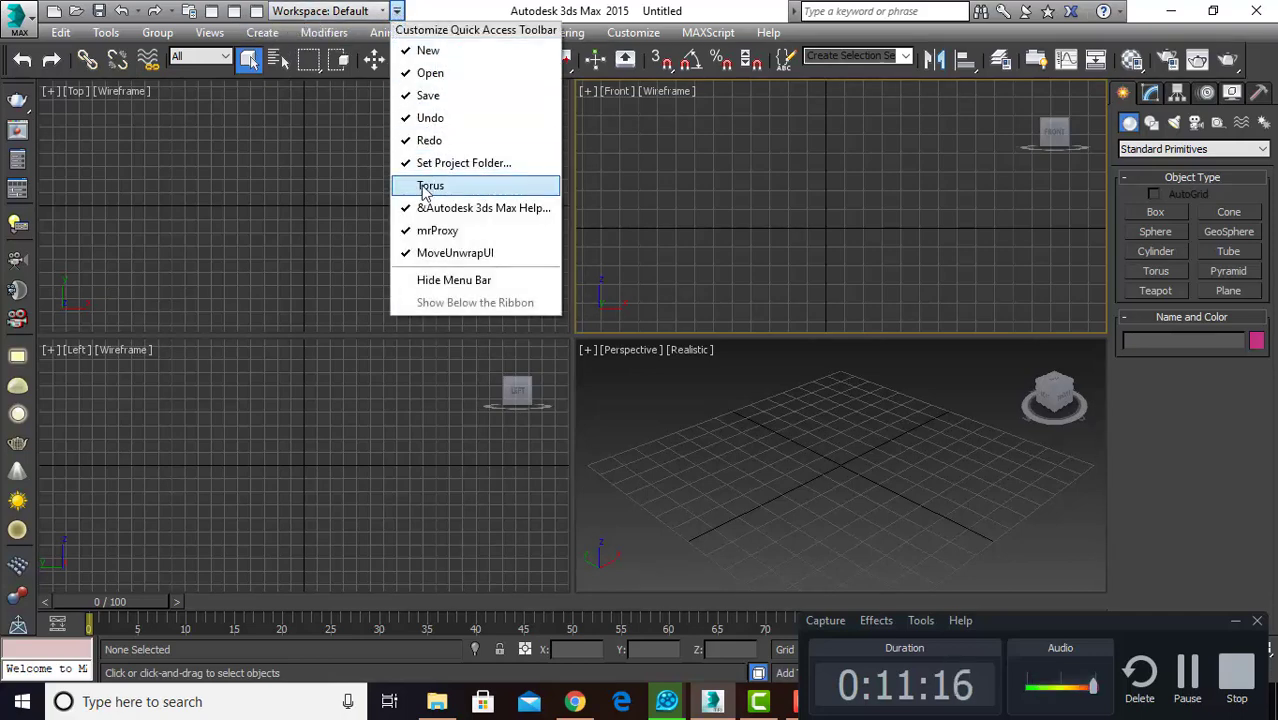
click(421, 188)
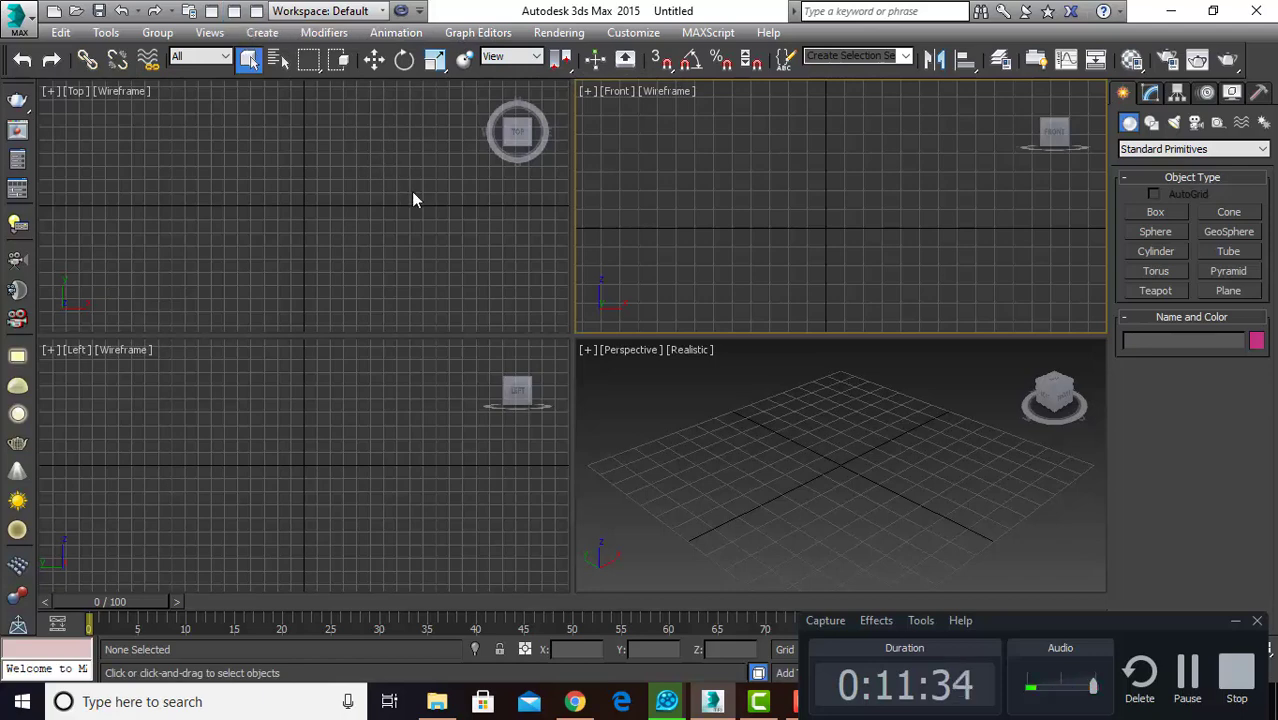
click(636, 33)
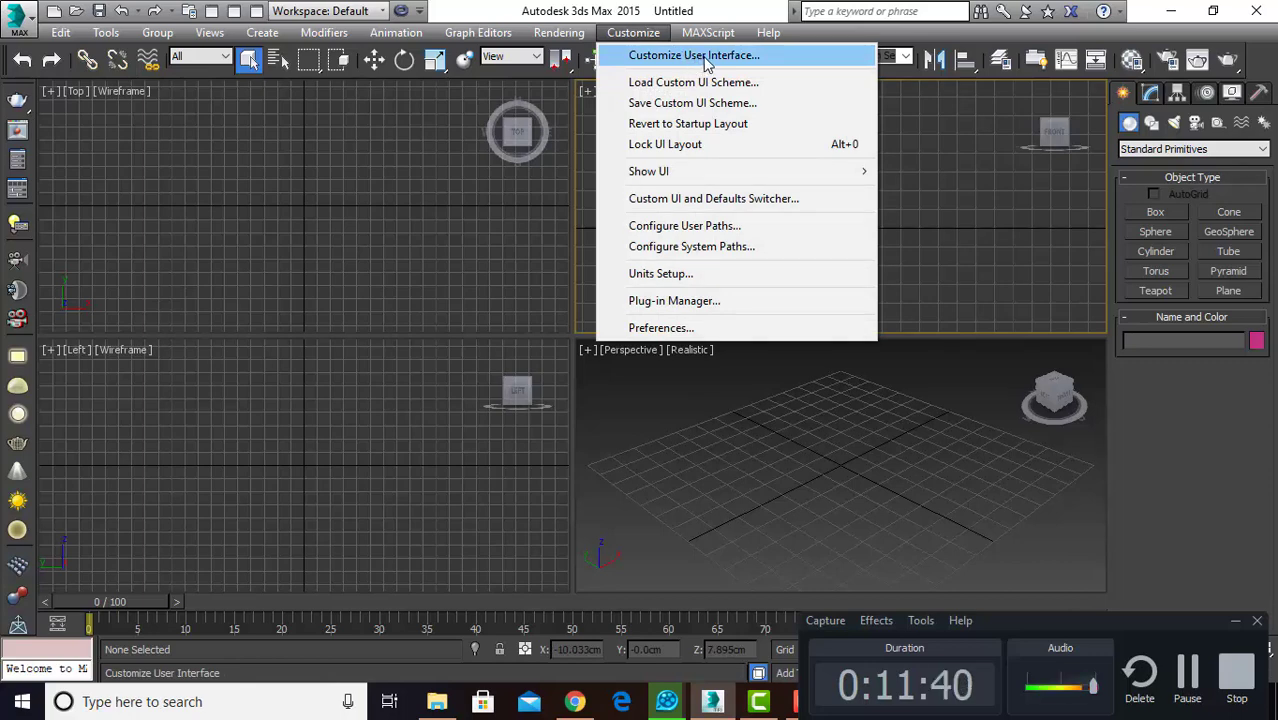
Step: Open Customize User Interface on the Toolbars tab and scroll the Action list down toward Rotate
click(705, 57)
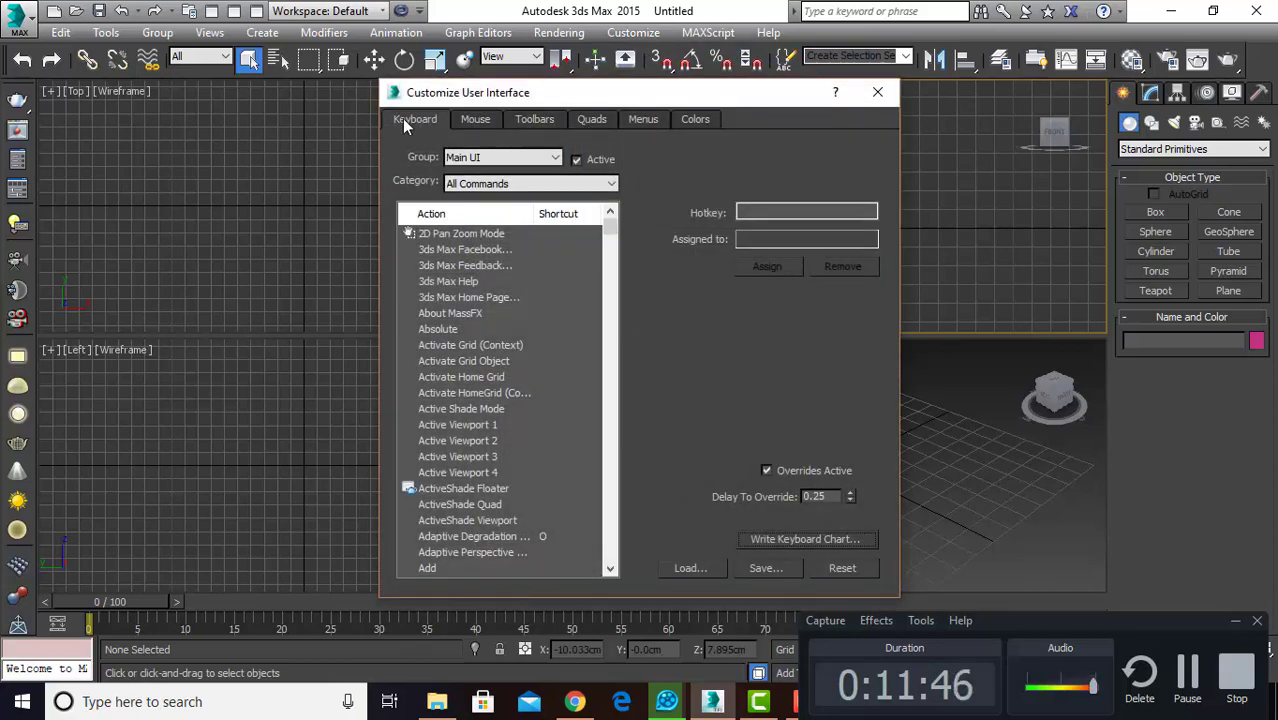
click(527, 119)
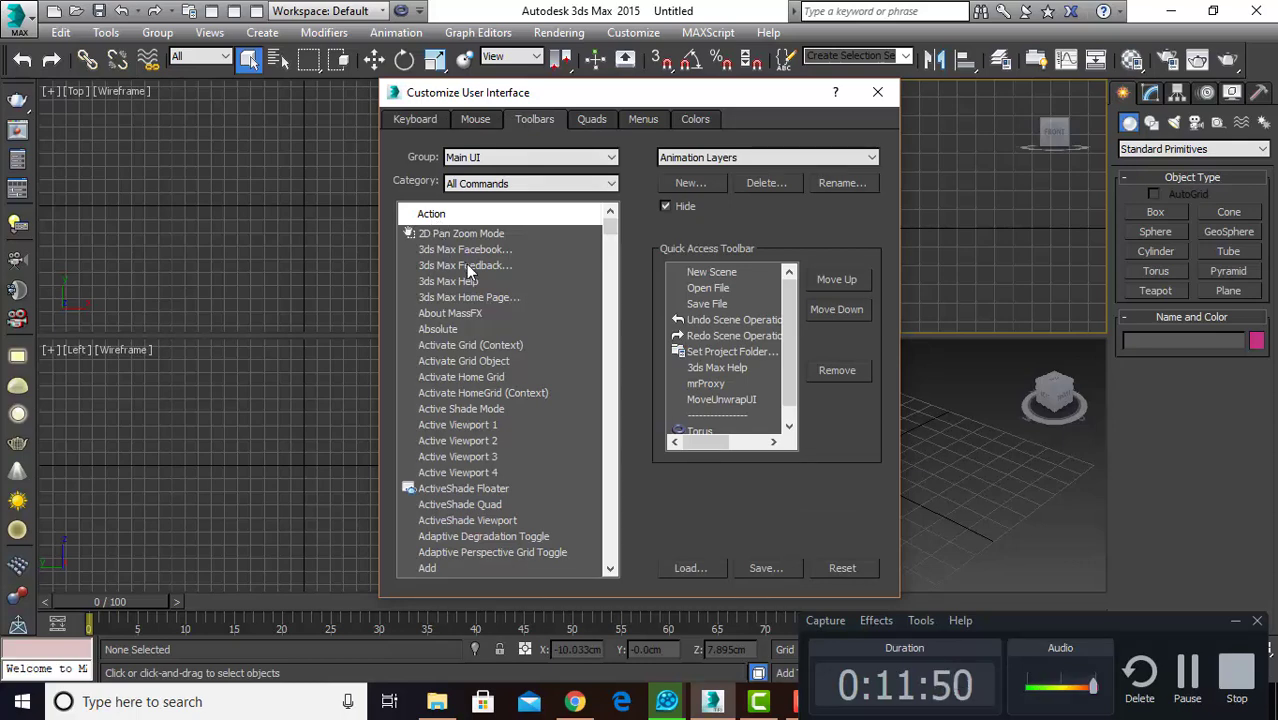
scroll(512, 310, down, 5)
scroll(513, 311, down, 5)
scroll(513, 311, down, 5)
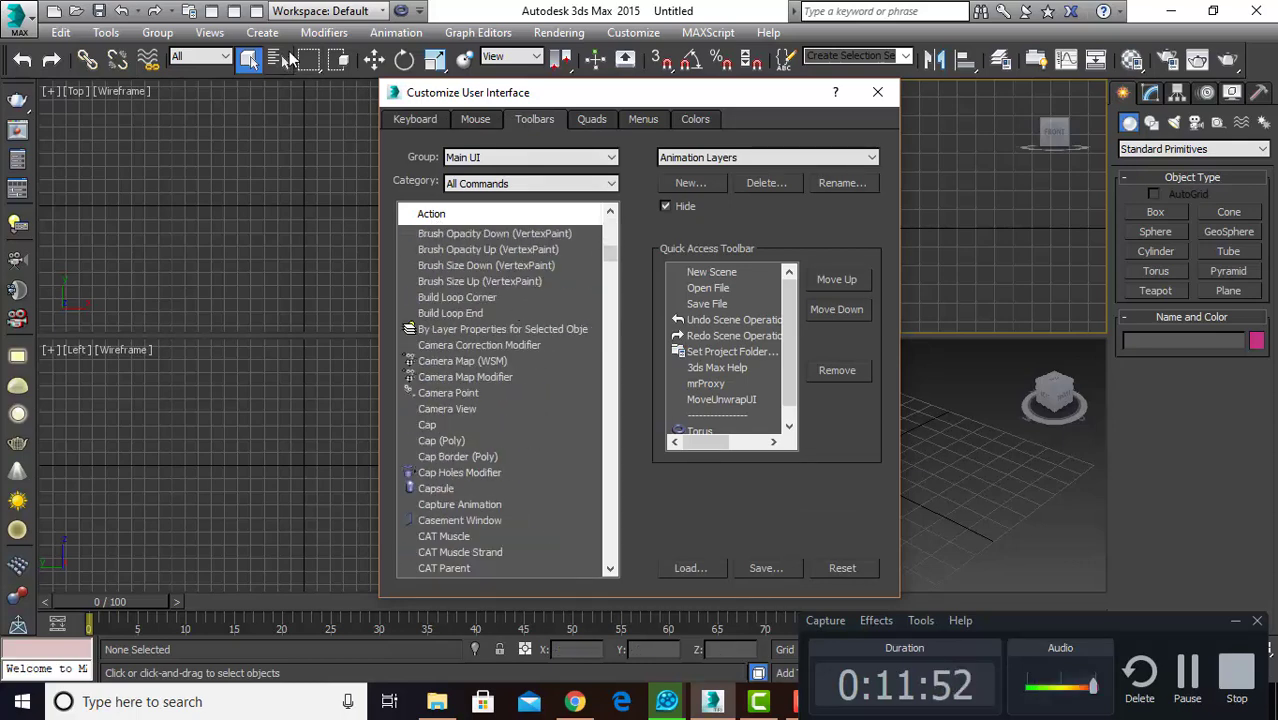
scroll(459, 314, down, 5)
scroll(461, 314, down, 5)
scroll(461, 314, down, 5)
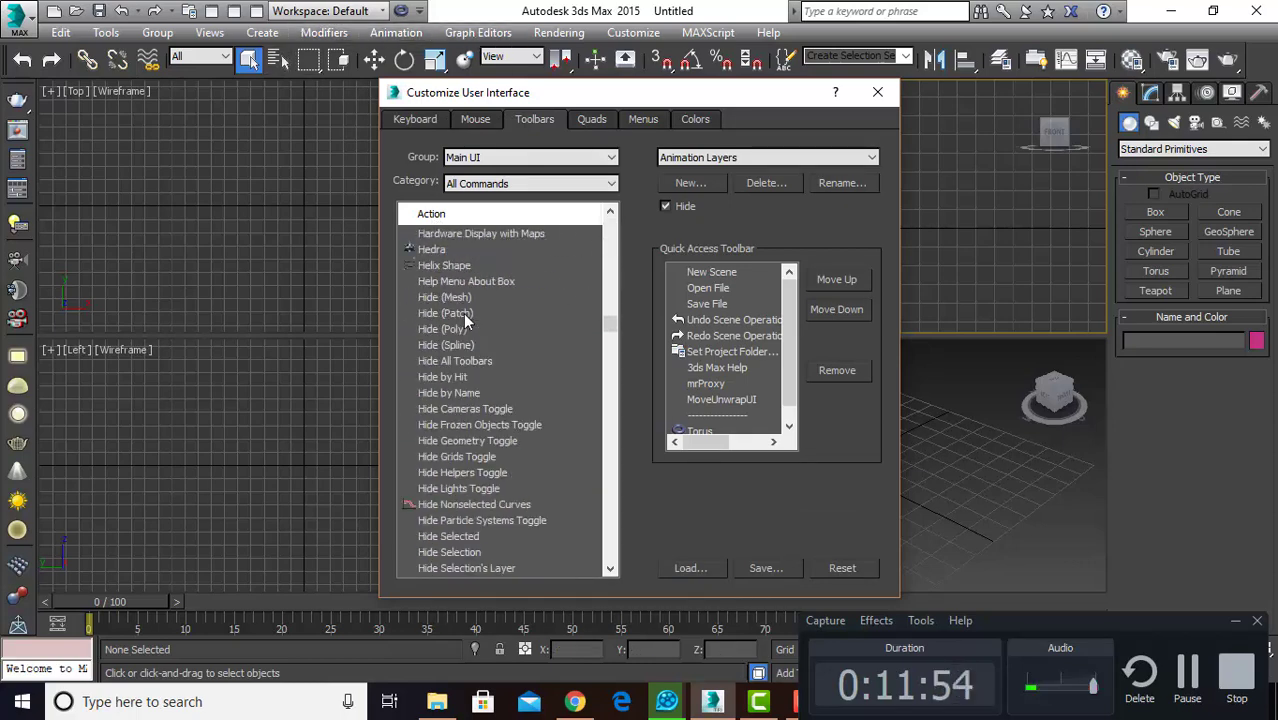
scroll(463, 313, down, 5)
scroll(464, 312, down, 5)
scroll(464, 312, down, 5)
scroll(464, 318, down, 5)
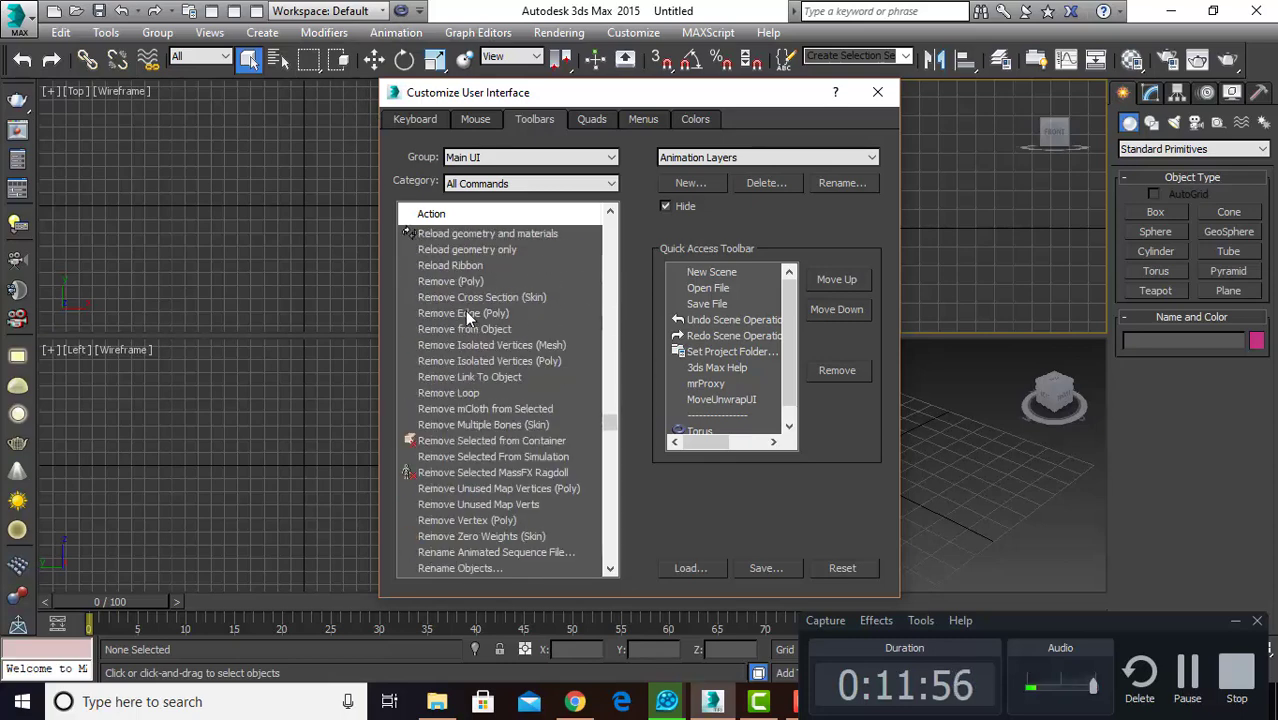
scroll(464, 305, down, 5)
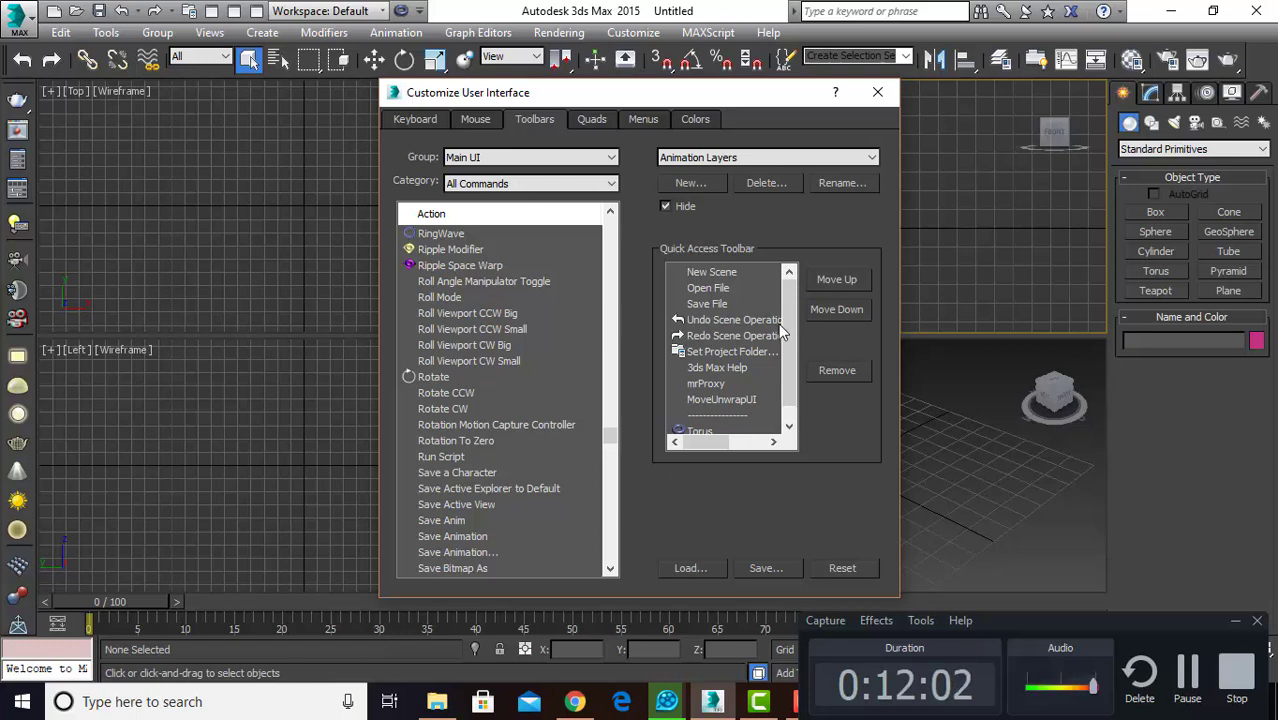
Step: Drag the Rotate action into the Quick Access Toolbar list after Torus
drag(791, 337, 791, 376)
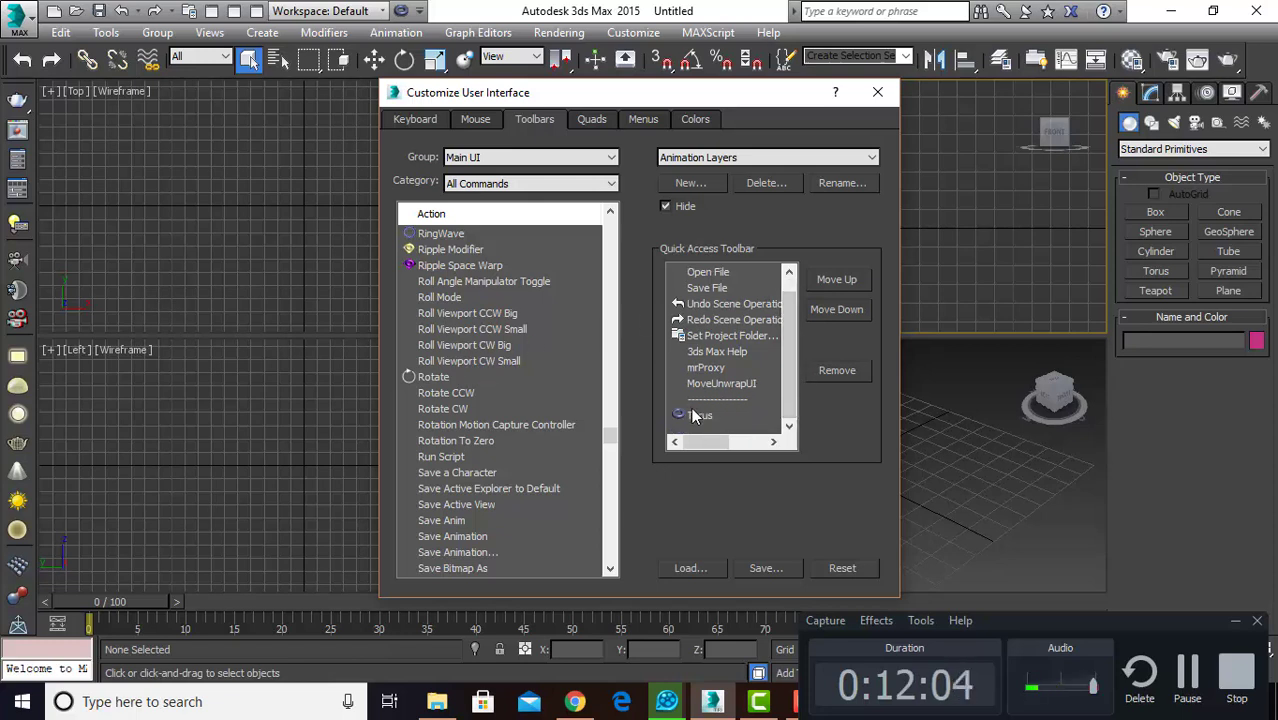
click(432, 374)
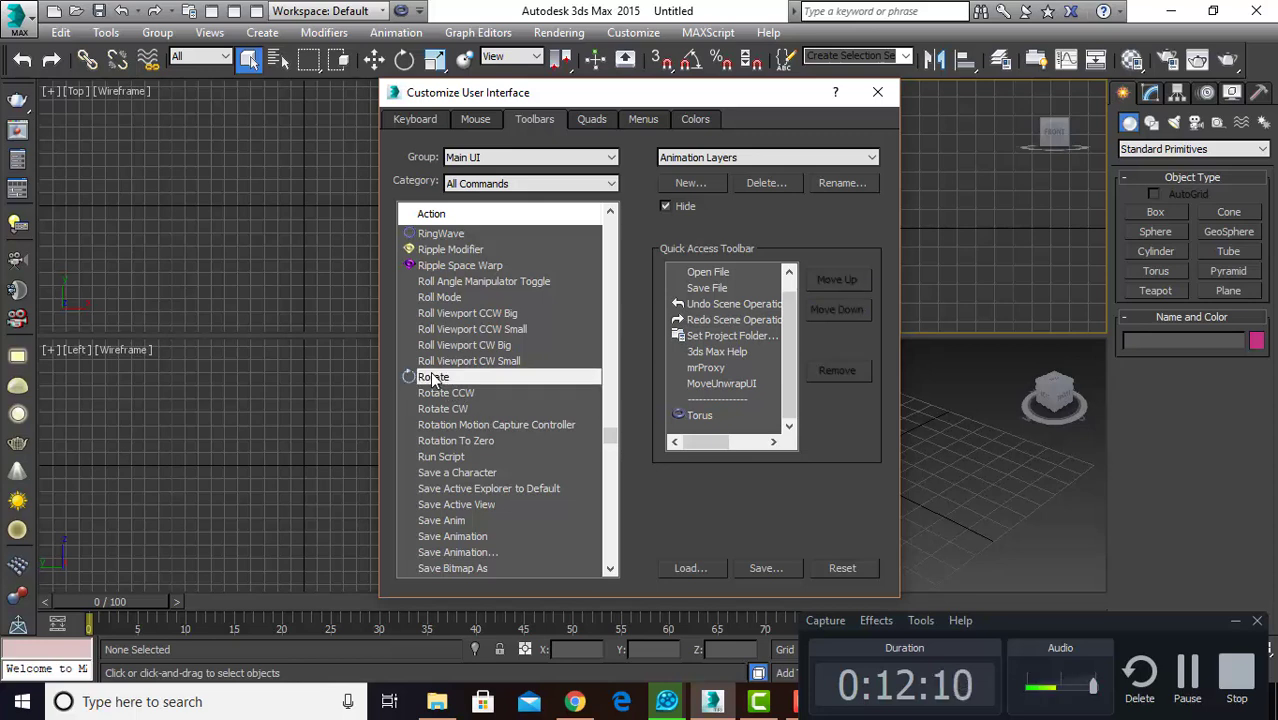
mouse_move(433, 380)
mouse_down()
mouse_move(662, 388)
mouse_move(733, 408)
mouse_up()
scroll(730, 388, down, 1)
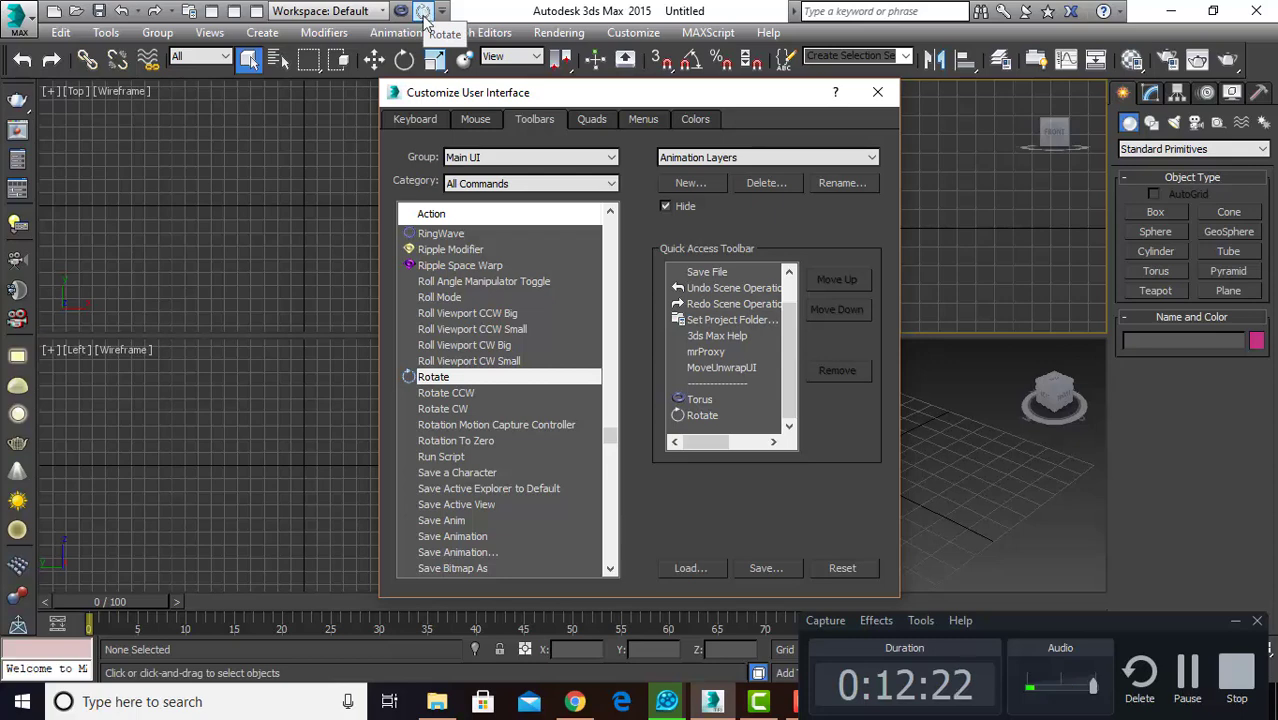
Step: Close Customize User Interface, then uncheck and recheck Rotate in the Quick Access dropdown
click(879, 94)
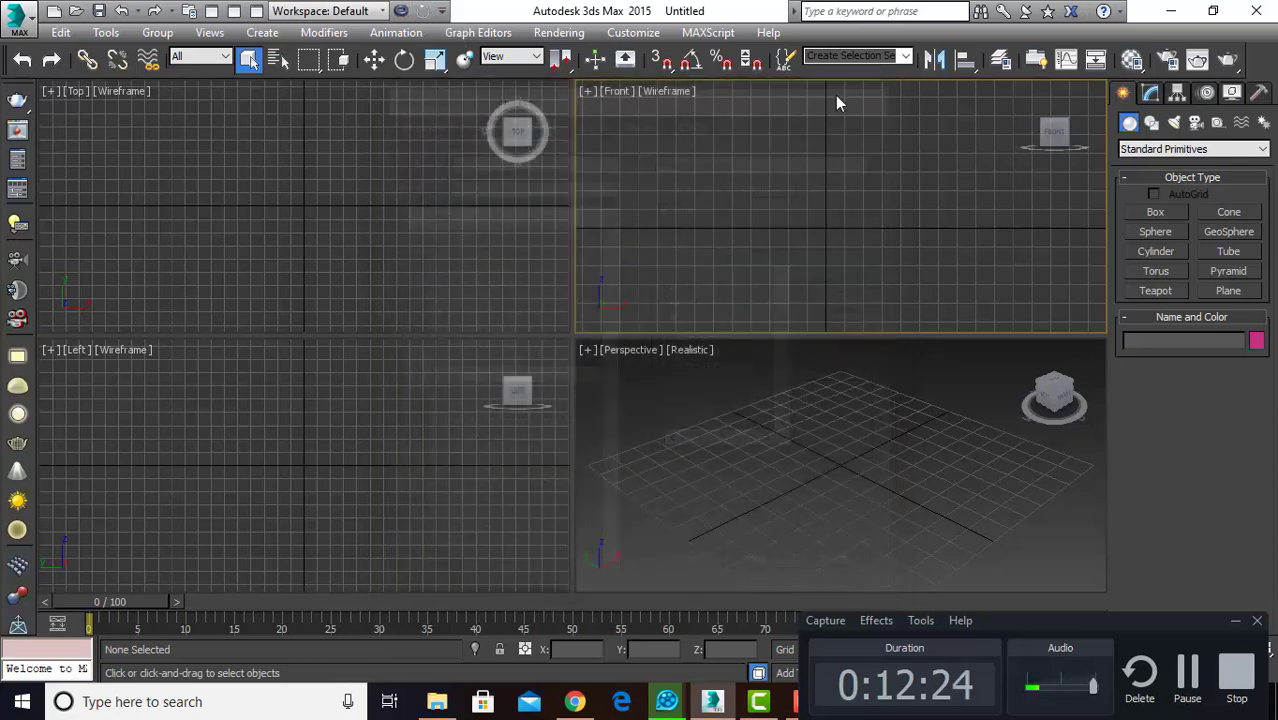
click(441, 11)
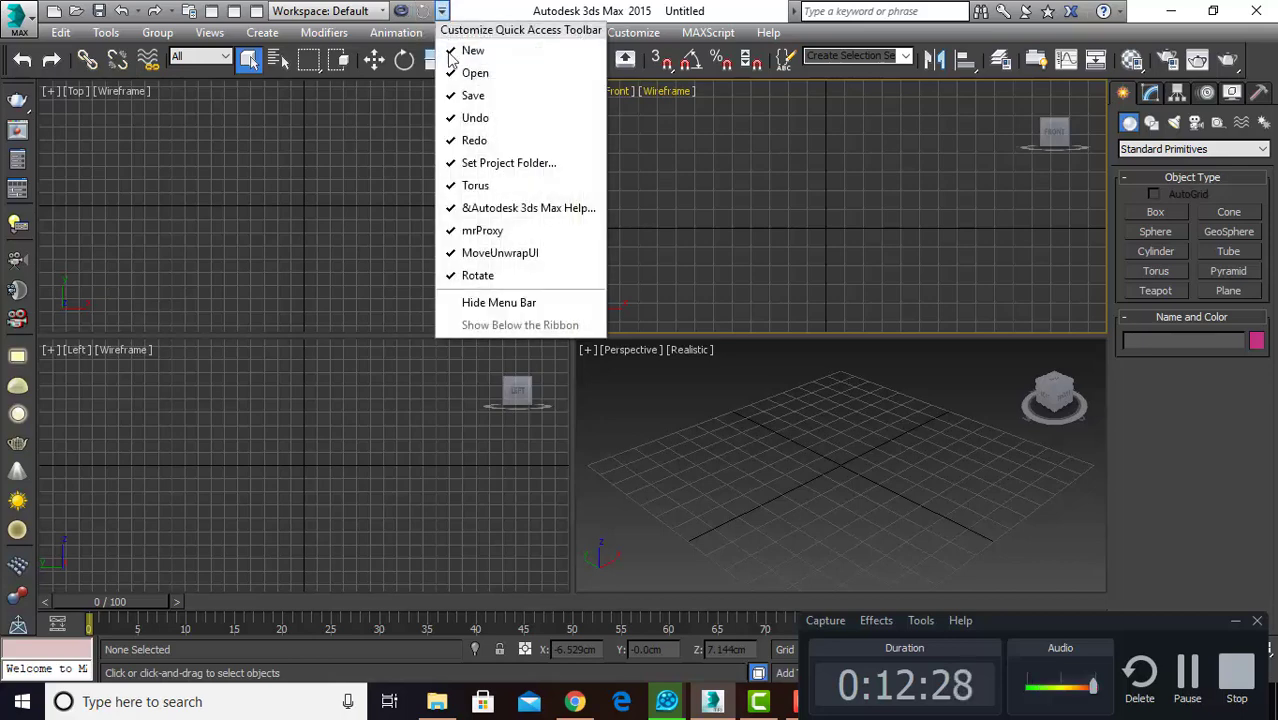
click(460, 277)
click(419, 11)
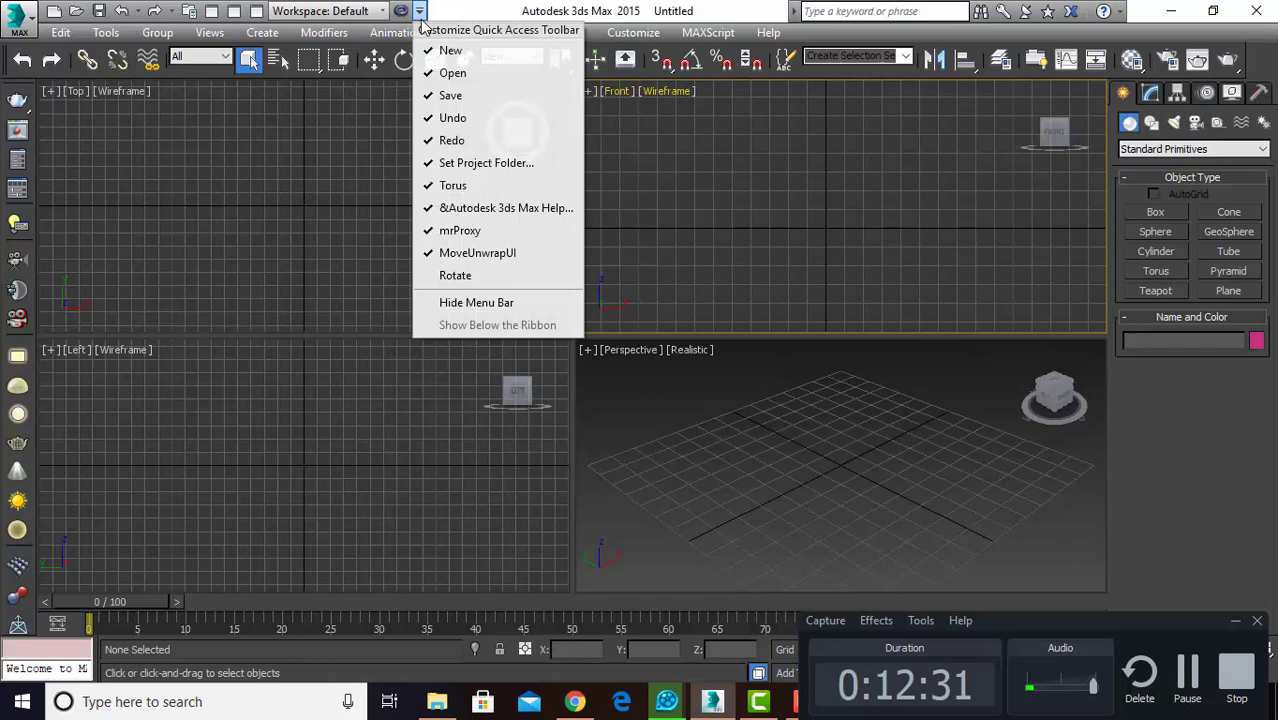
click(454, 277)
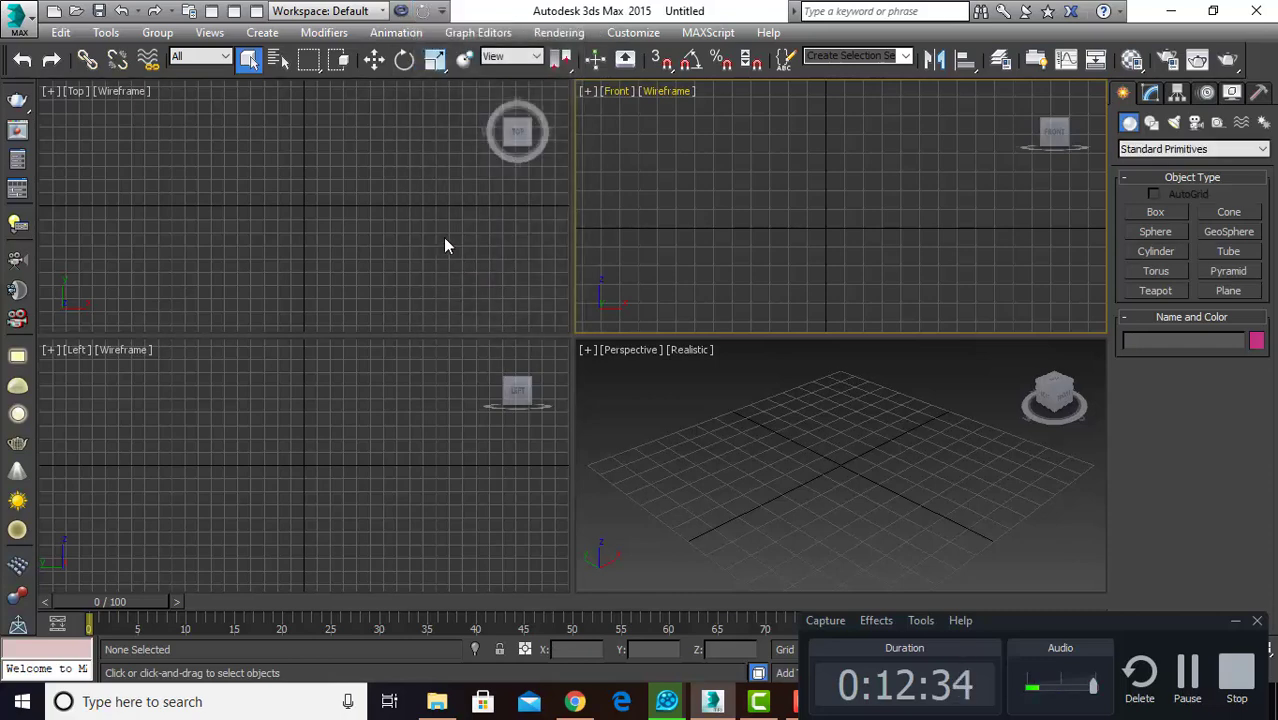
click(439, 228)
click(602, 211)
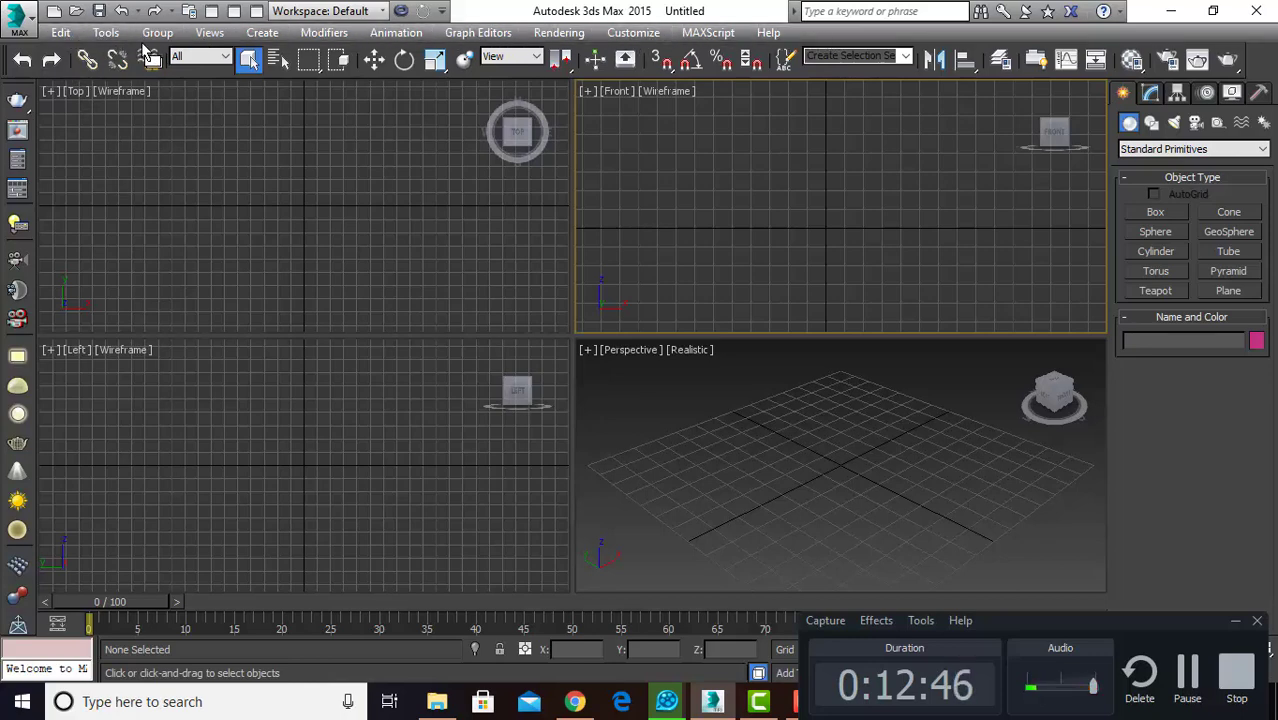
click(205, 33)
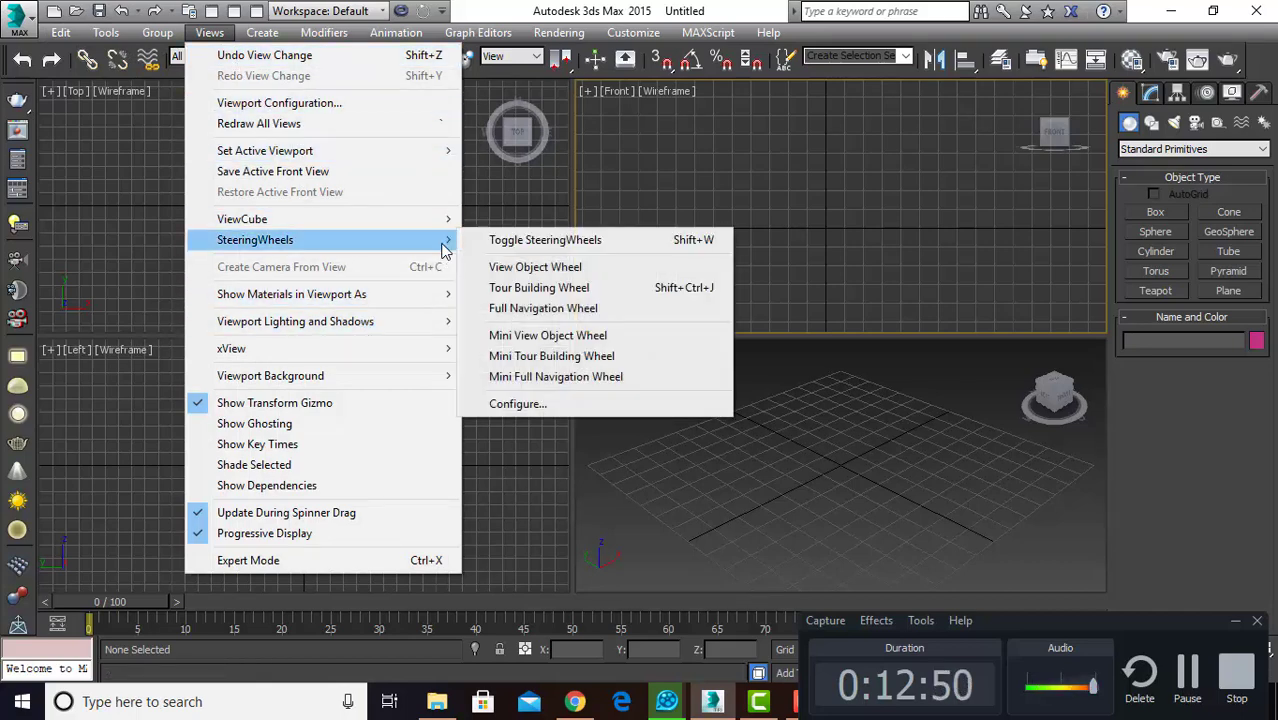
mouse_move(255, 240)
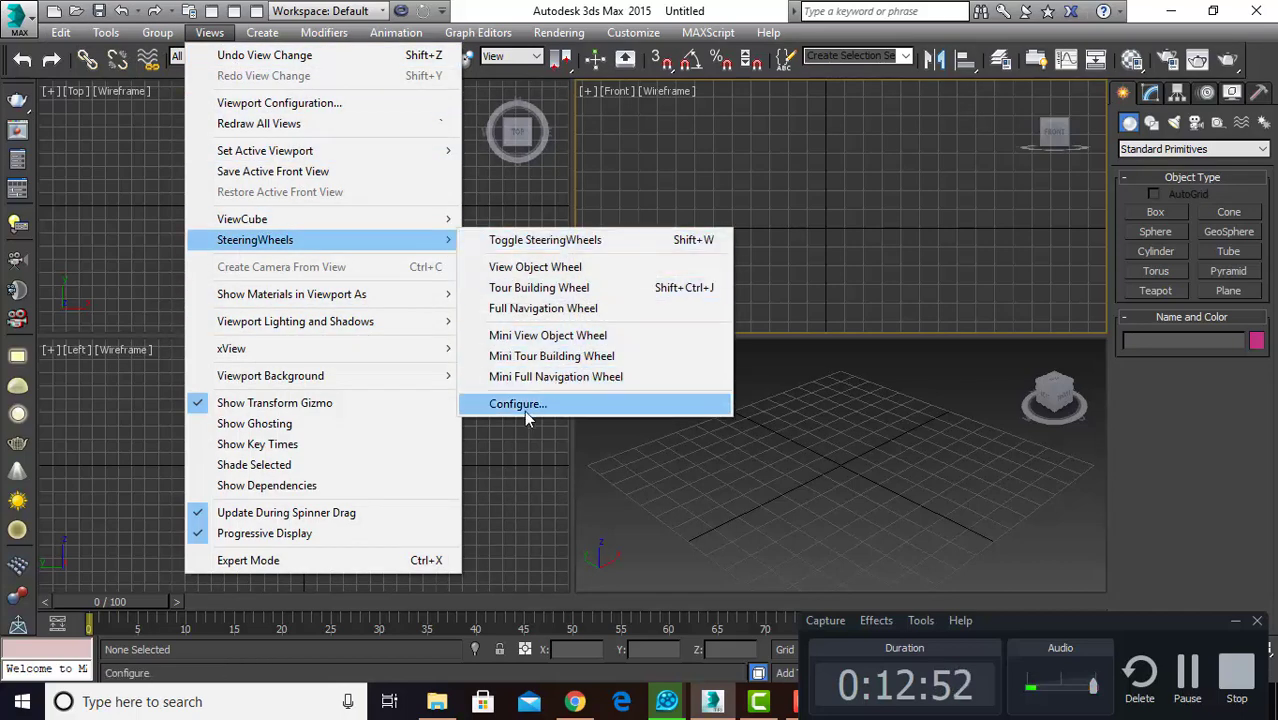
click(546, 222)
click(336, 458)
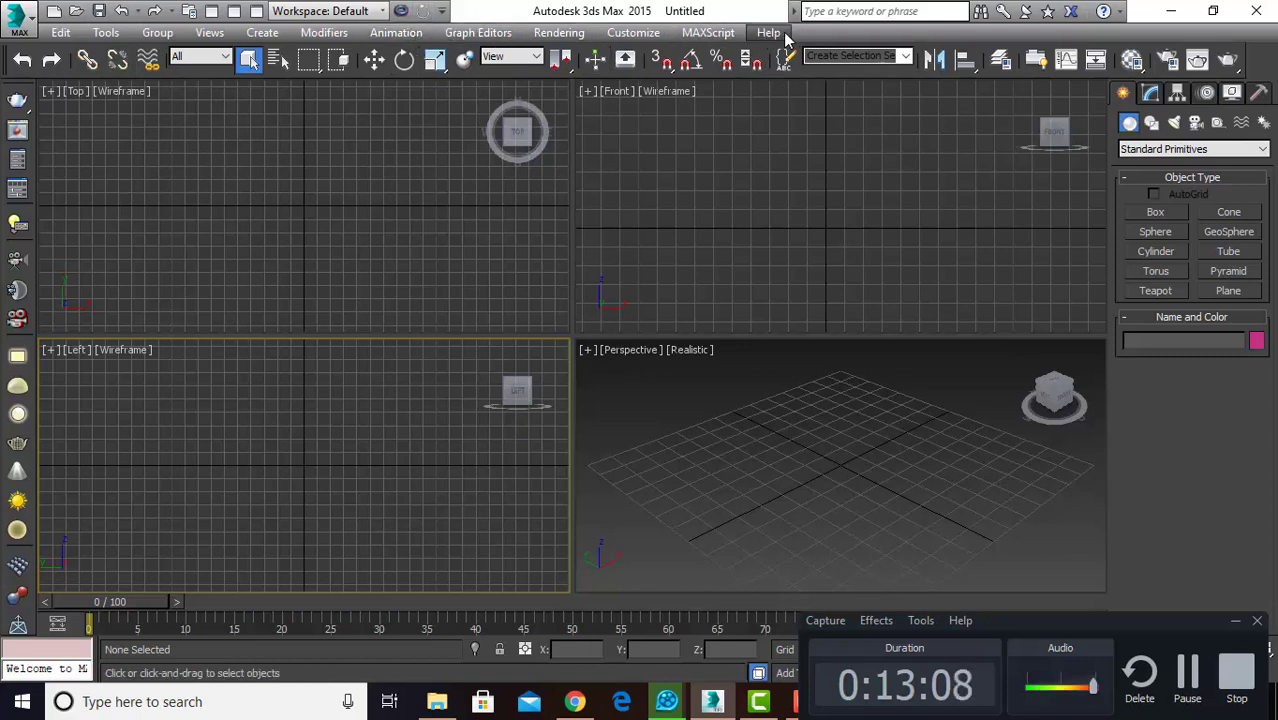
click(441, 12)
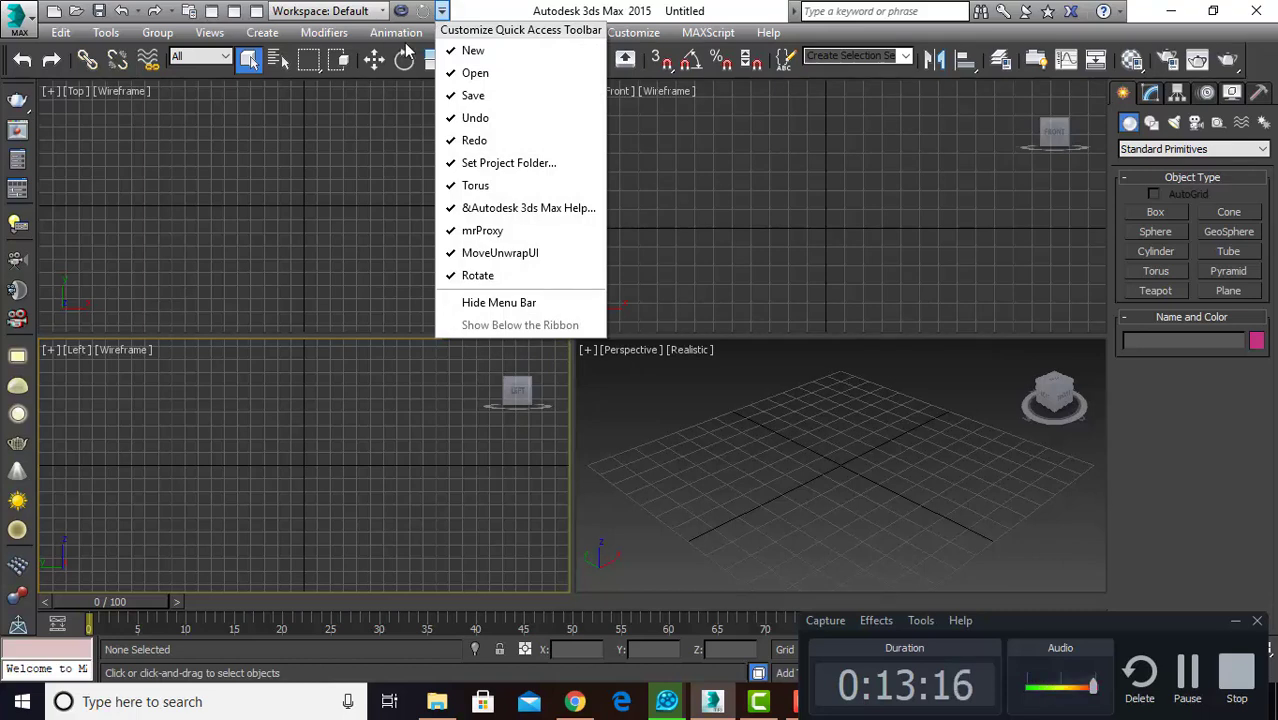
click(494, 301)
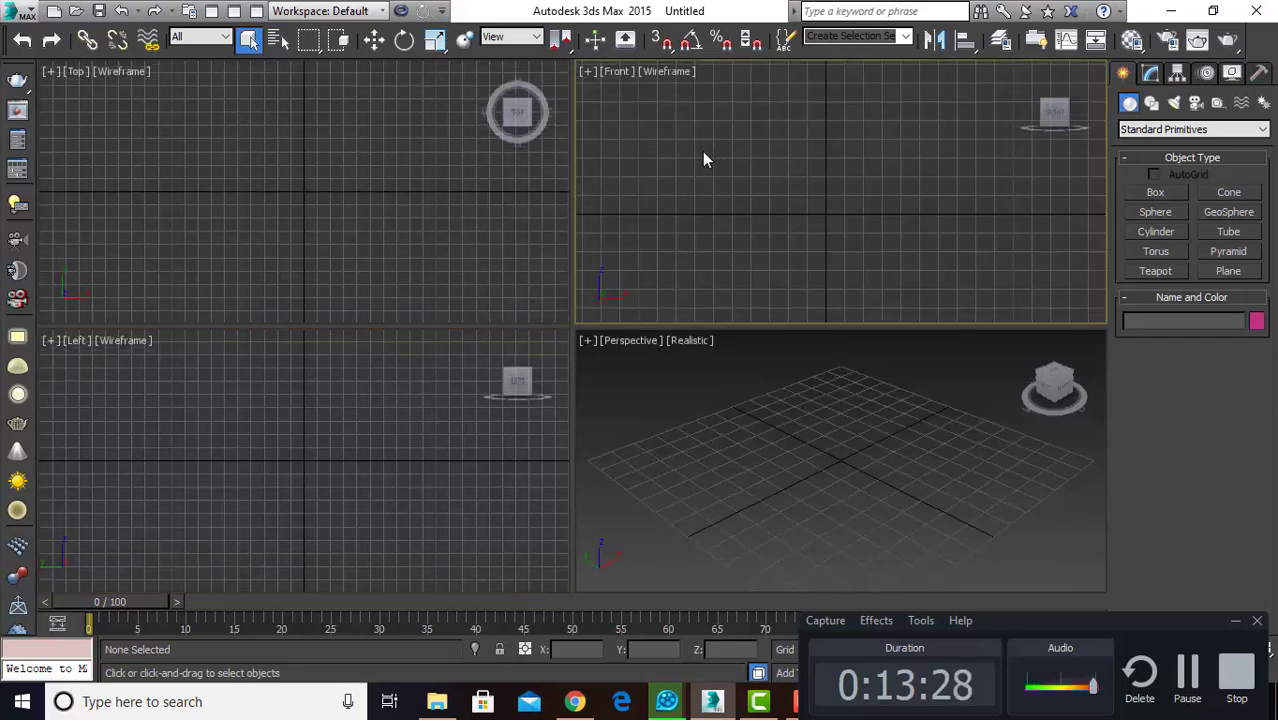
click(442, 10)
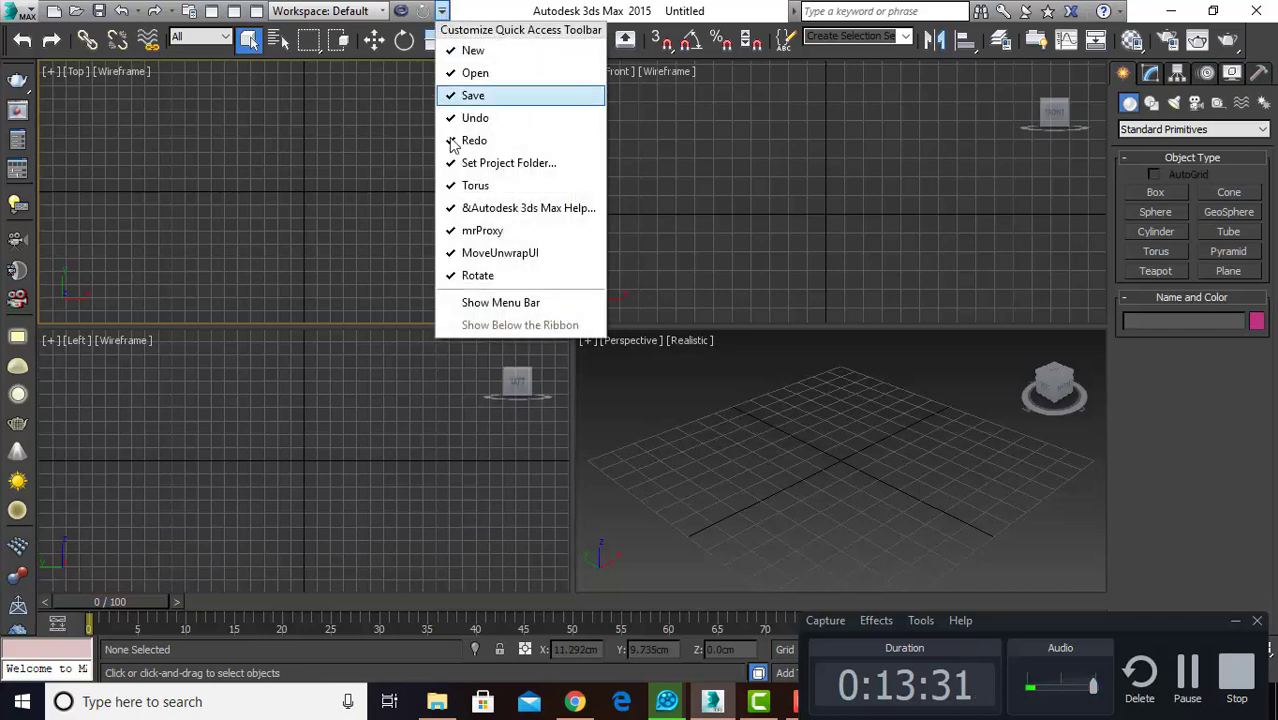
click(497, 303)
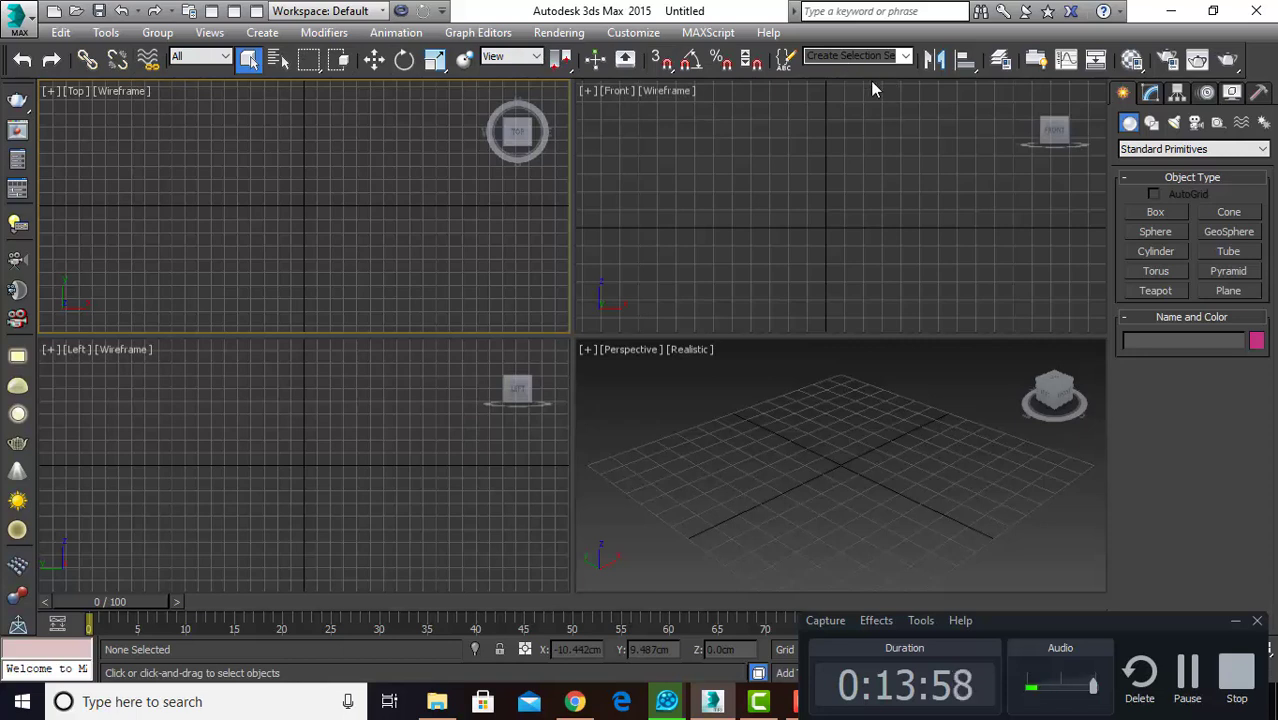
click(650, 214)
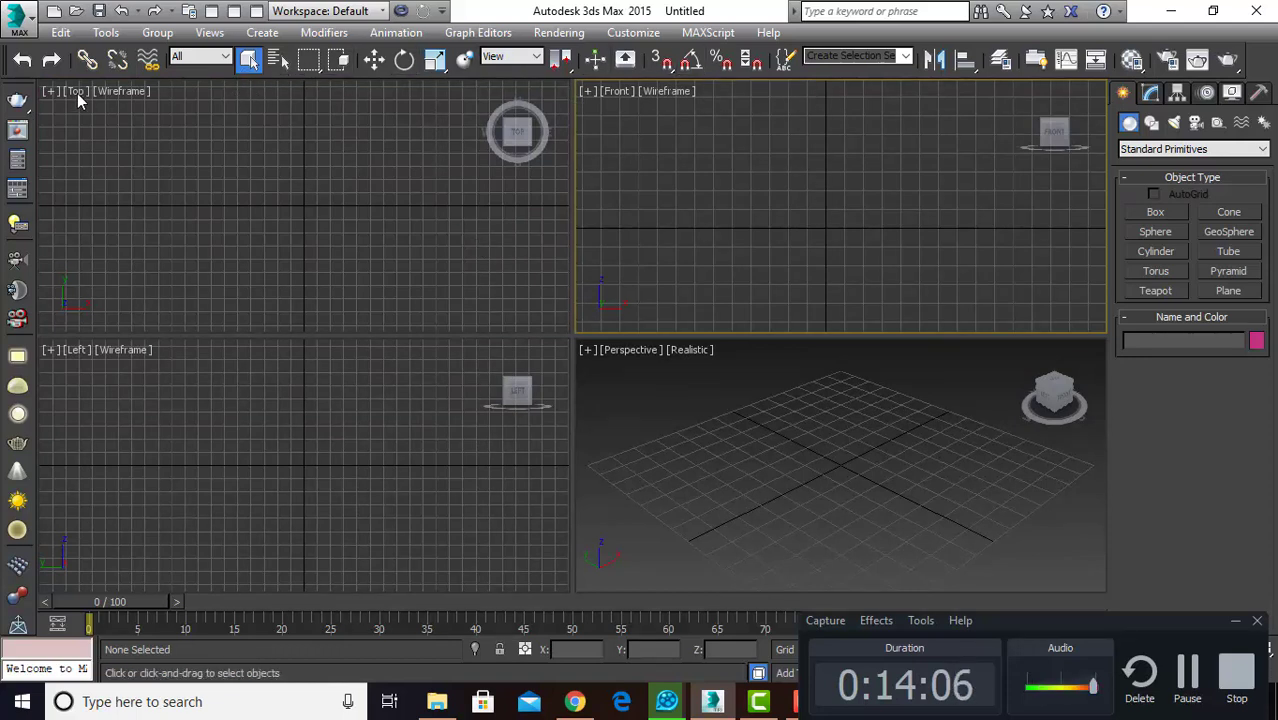
click(420, 184)
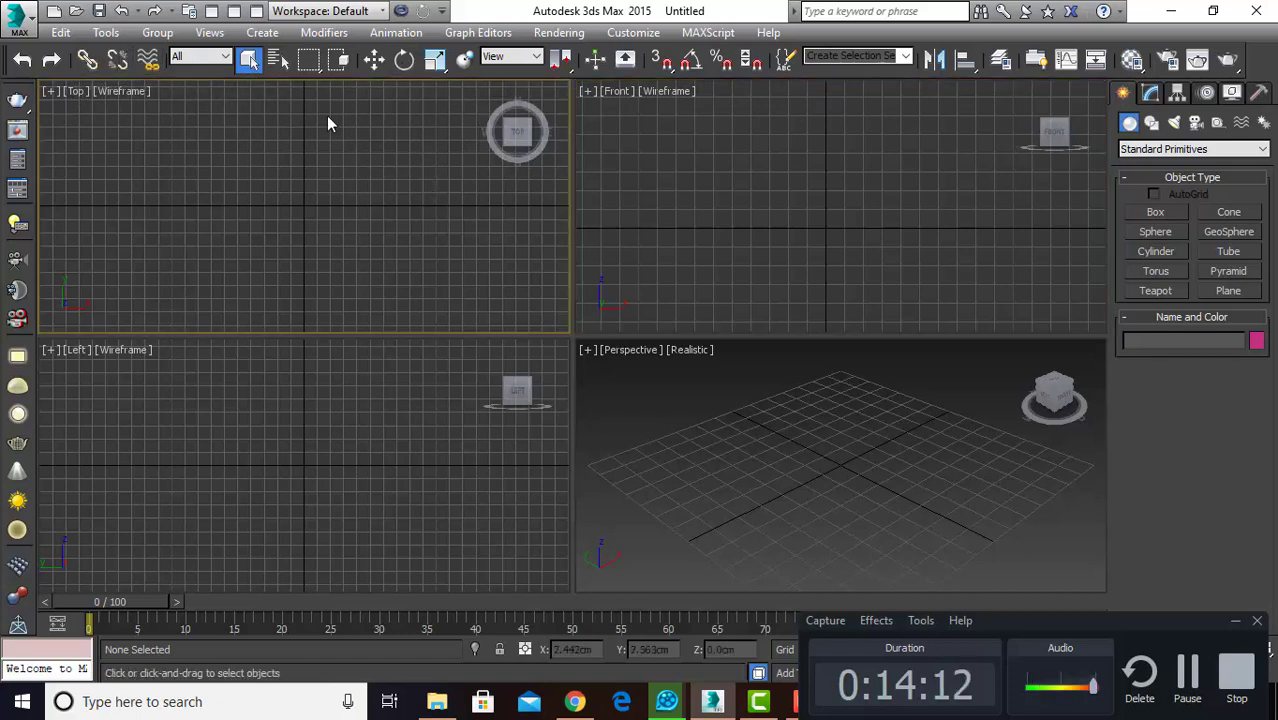
click(830, 190)
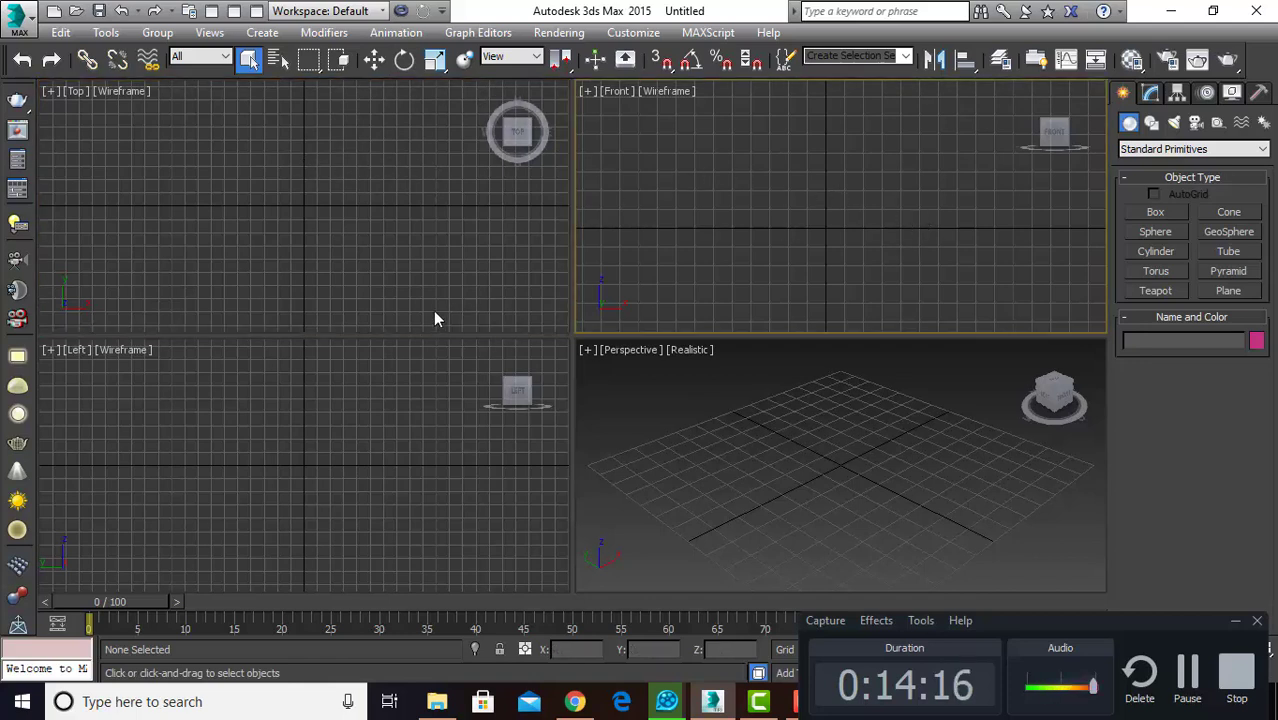
click(414, 233)
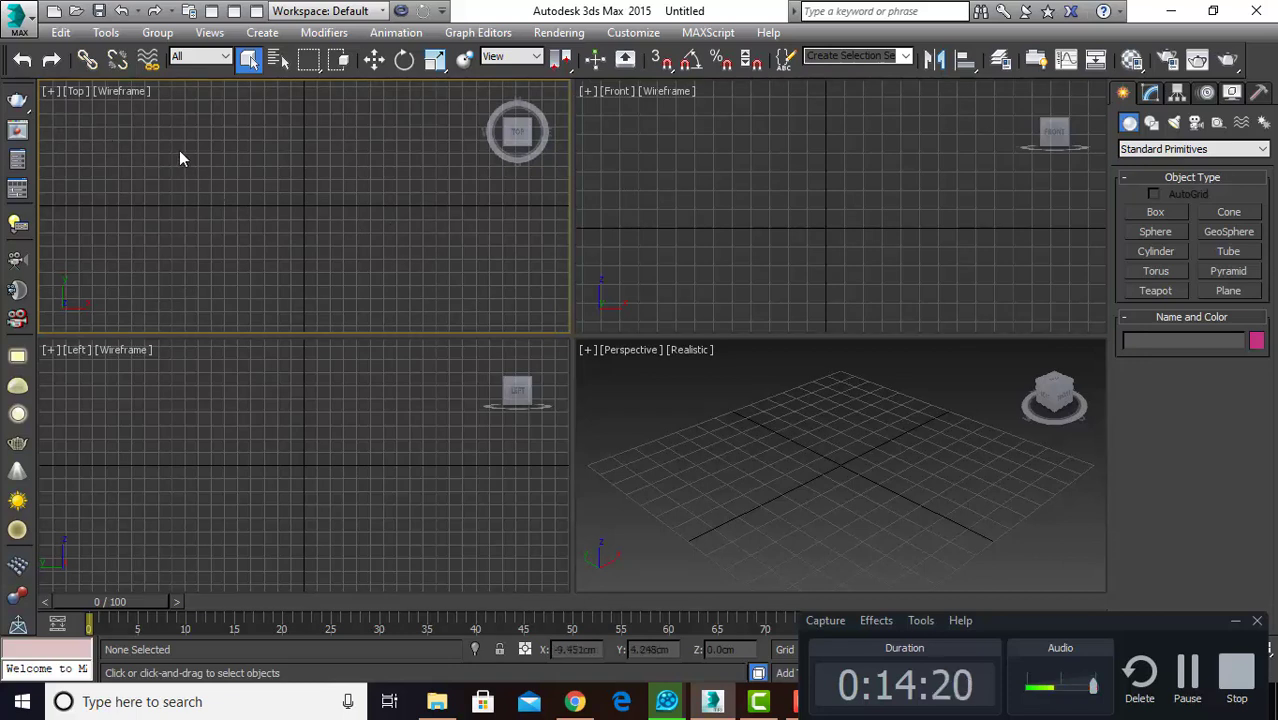
click(777, 122)
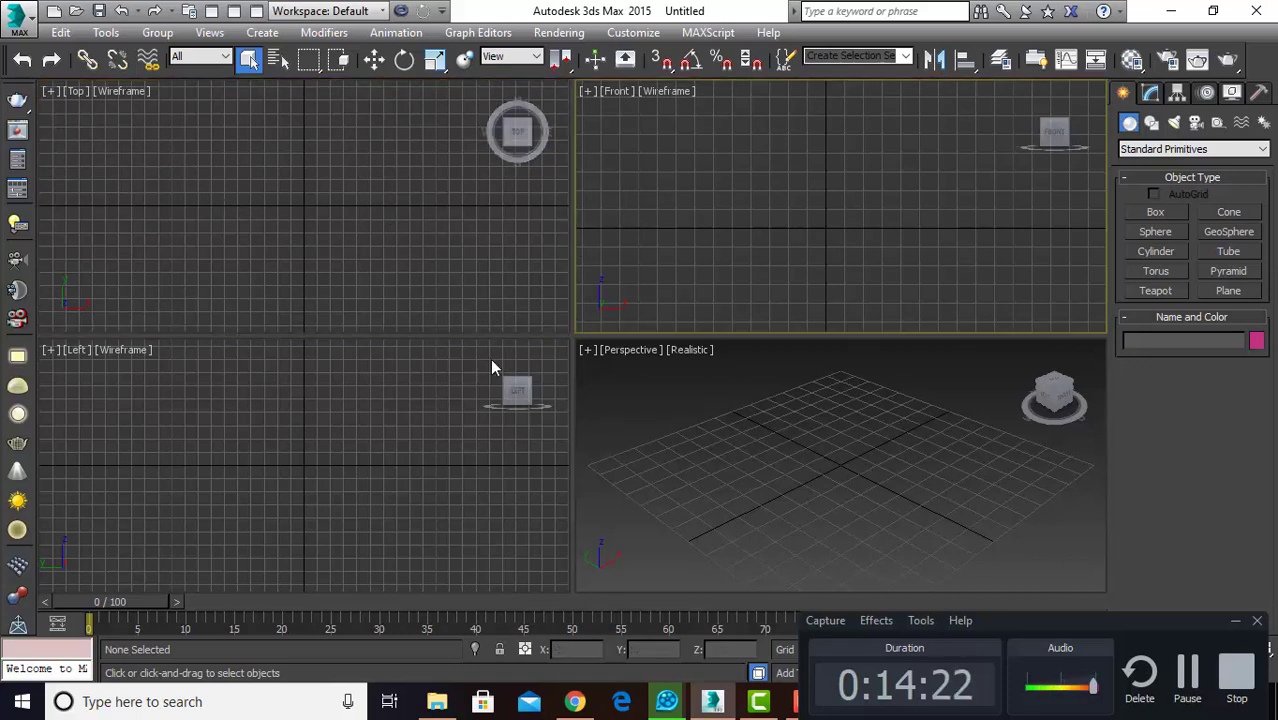
click(330, 168)
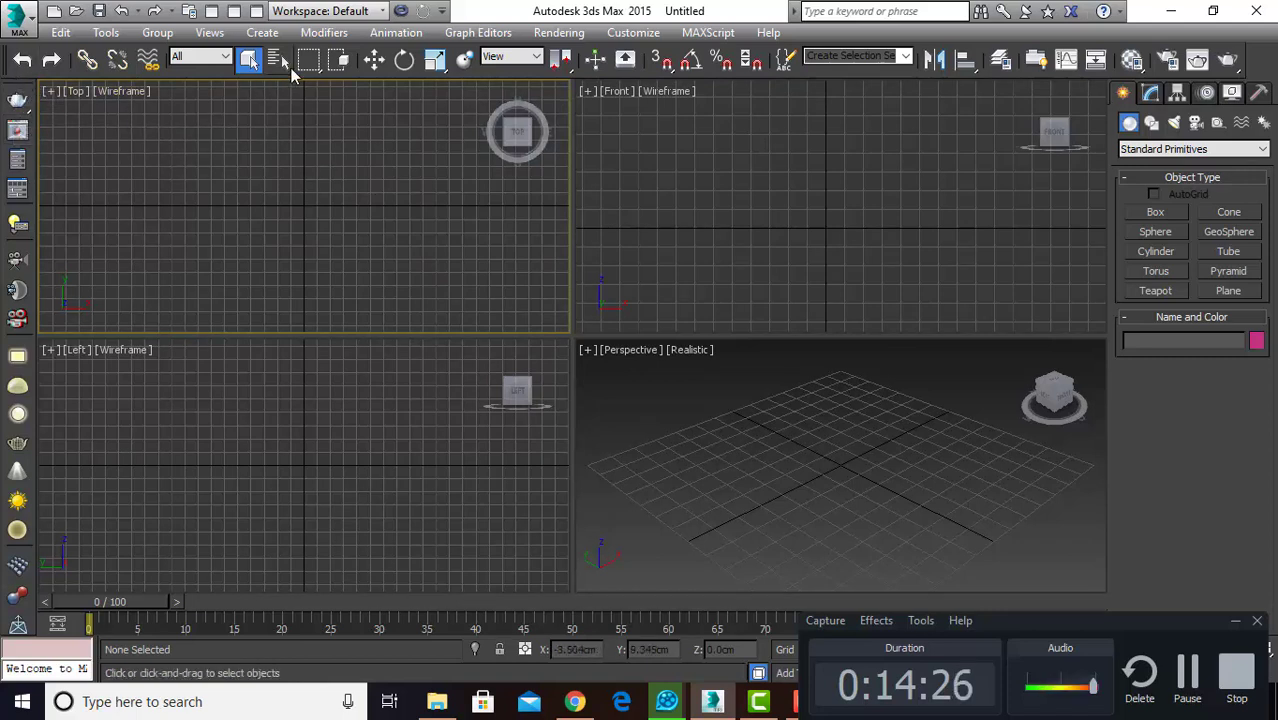
Step: Hide the Main Toolbar from the toolbar right-click menu, then open and dismiss the menu bar option
right_click(8, 70)
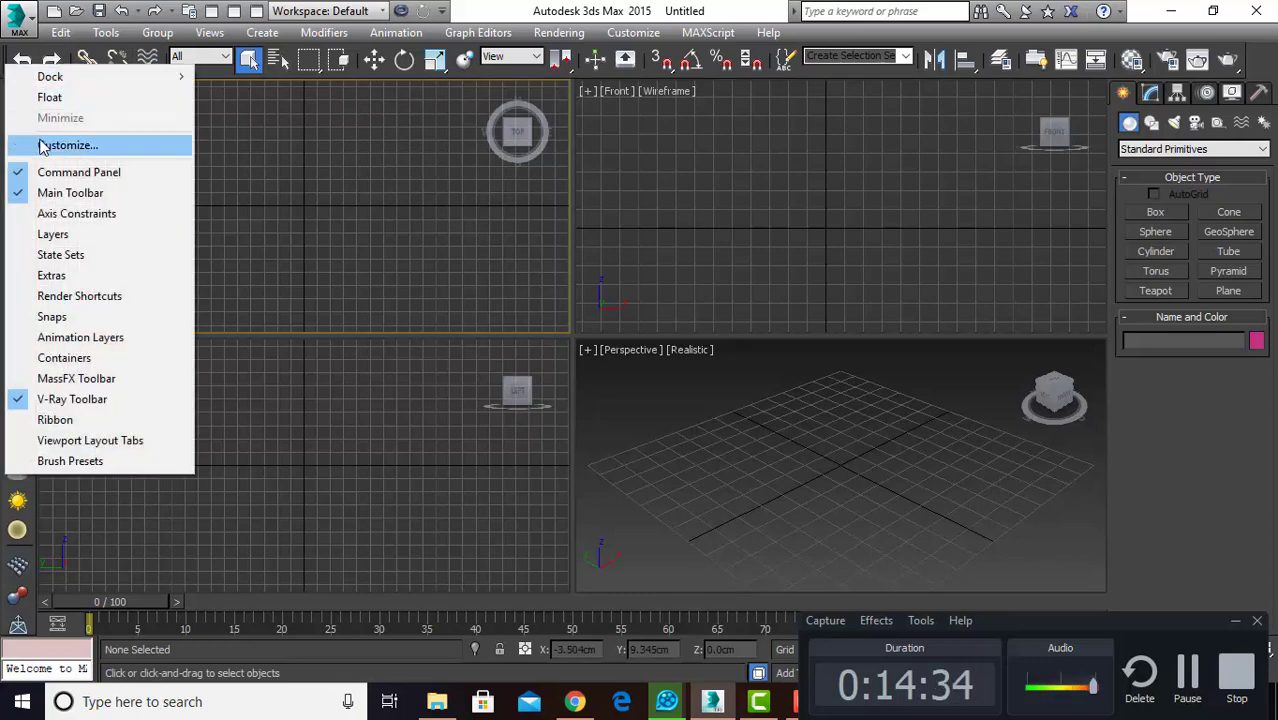
click(19, 200)
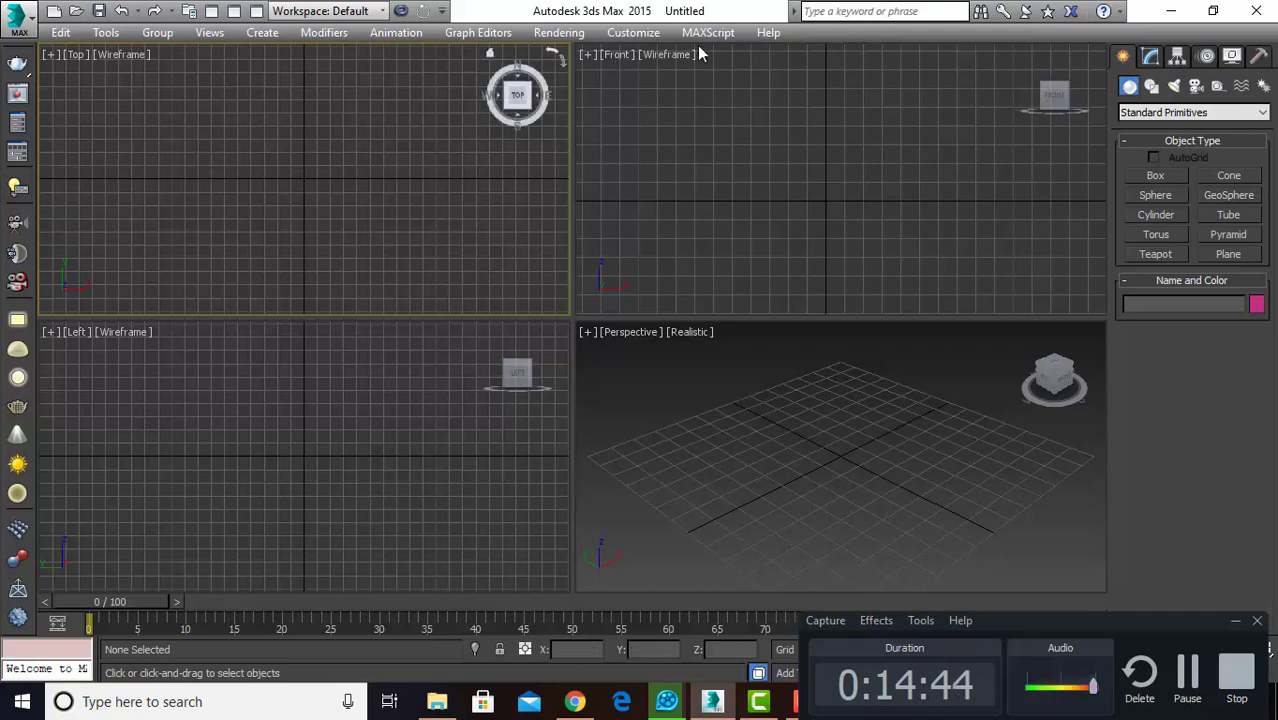
click(696, 108)
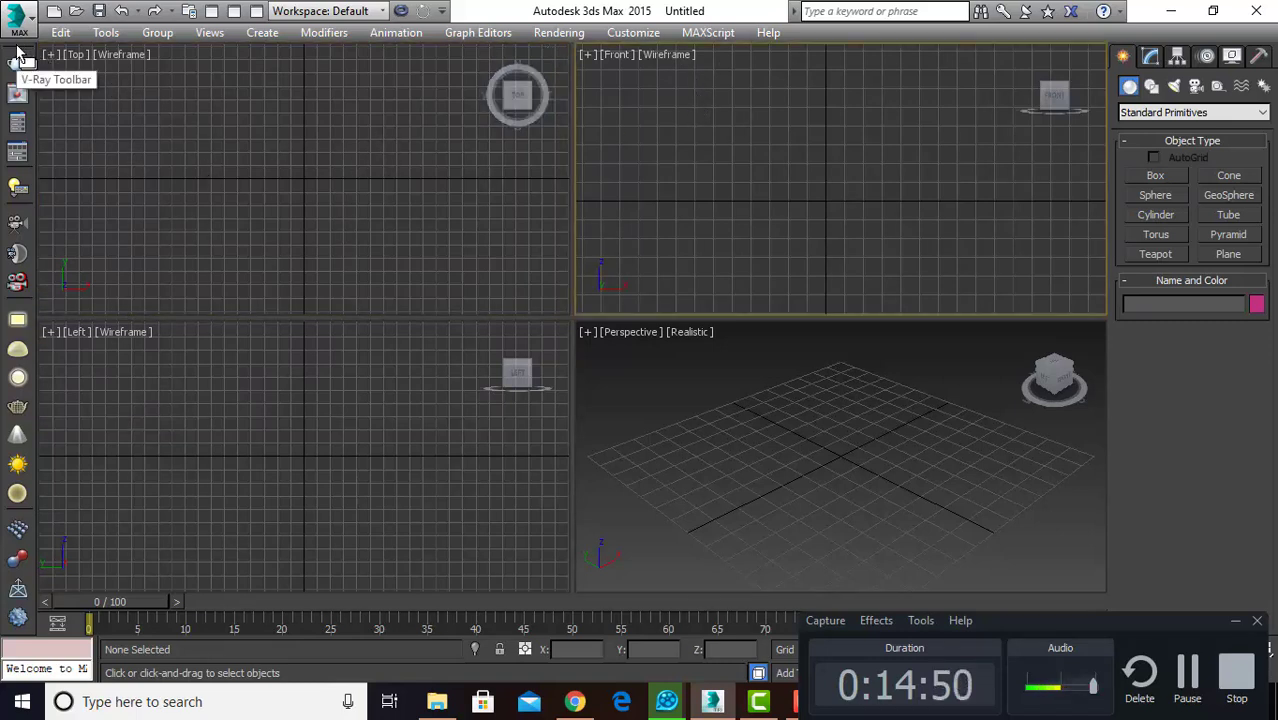
right_click(853, 32)
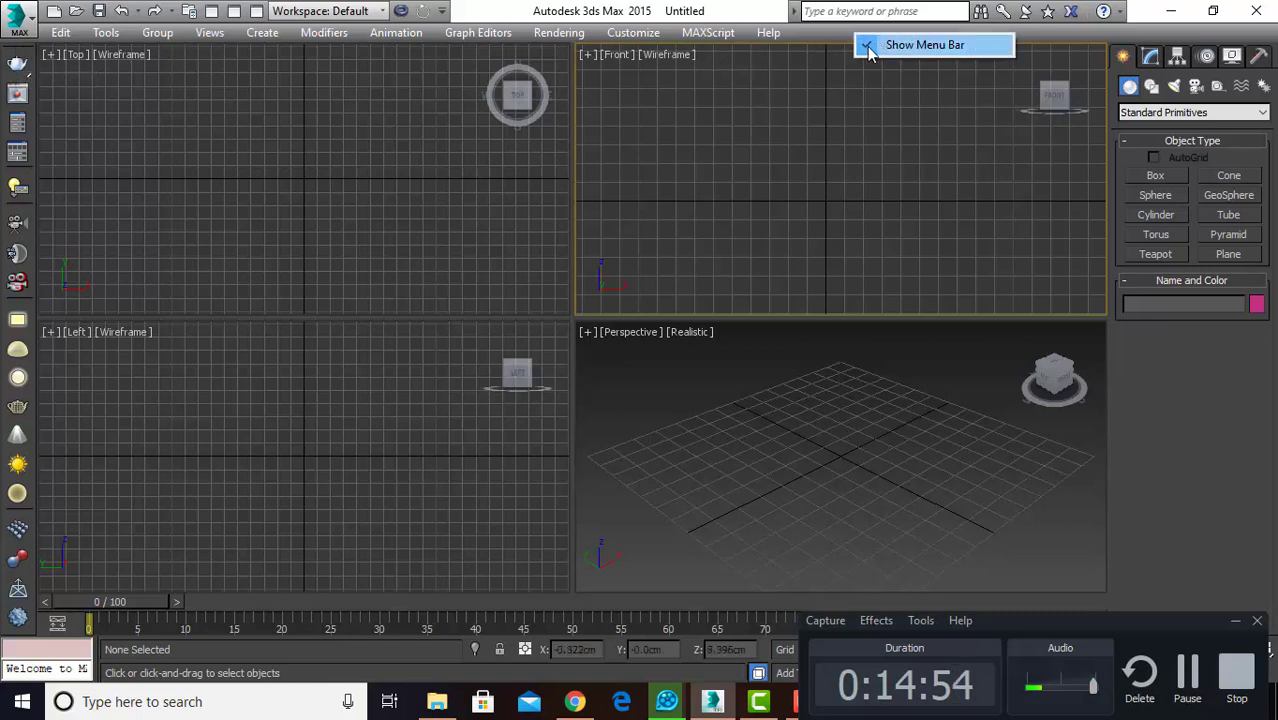
click(753, 77)
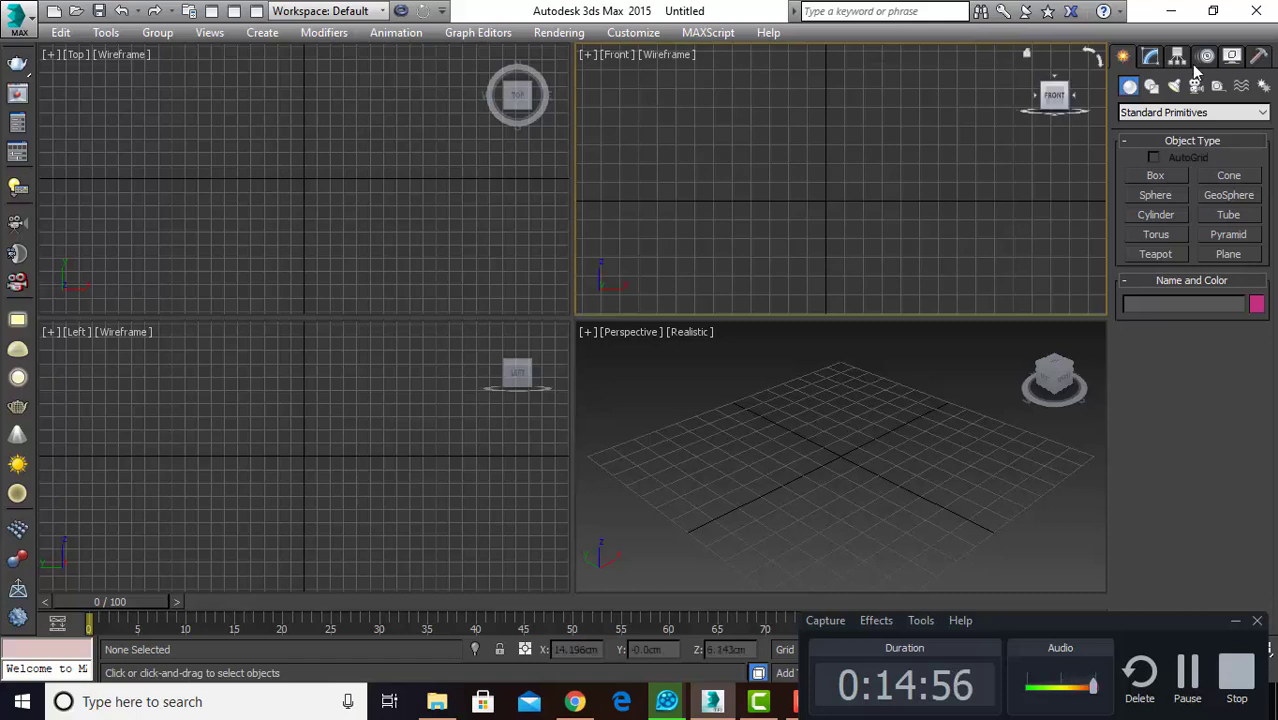
right_click(1175, 38)
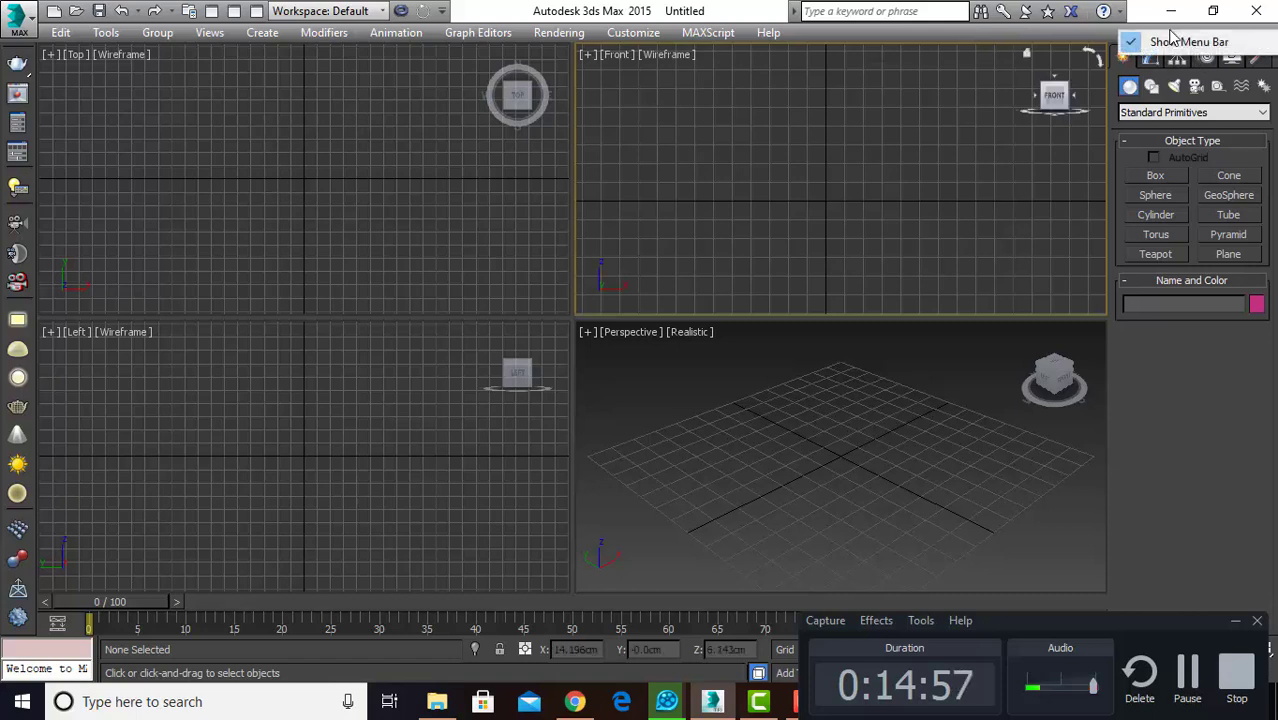
click(205, 88)
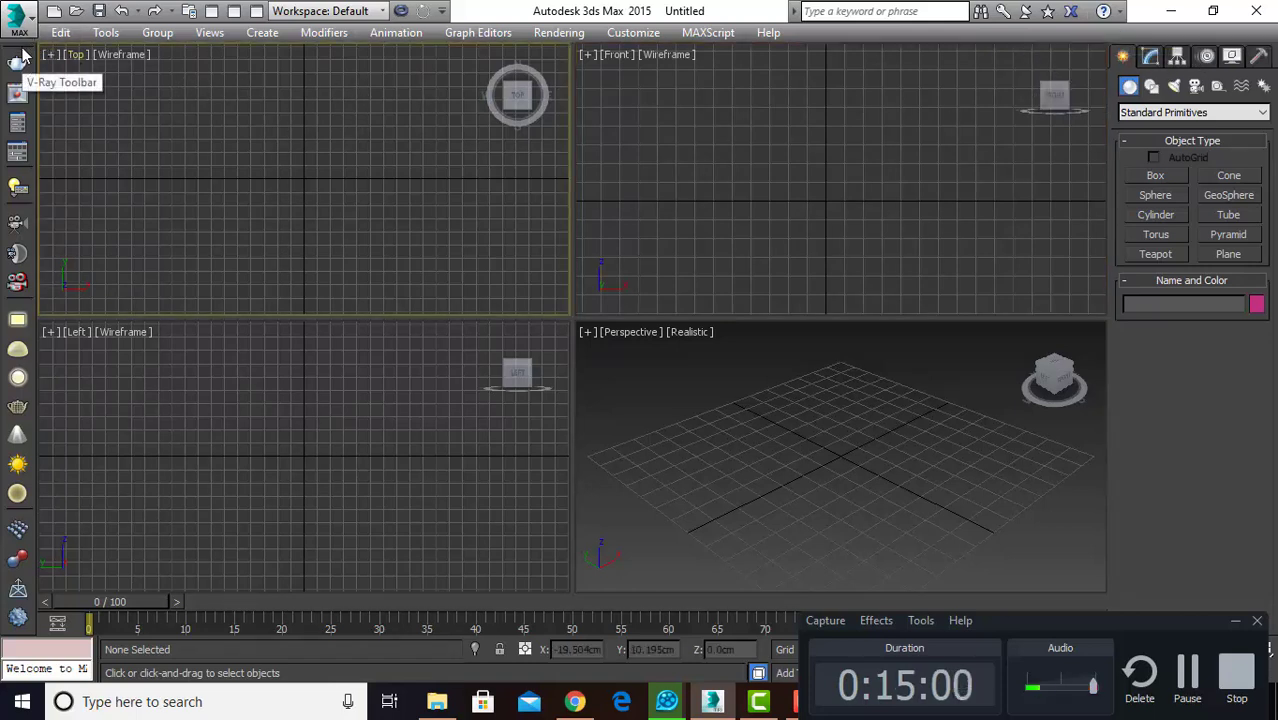
Step: Turn the Main Toolbar back on and make each viewport active in turn, ending on Top
right_click(24, 56)
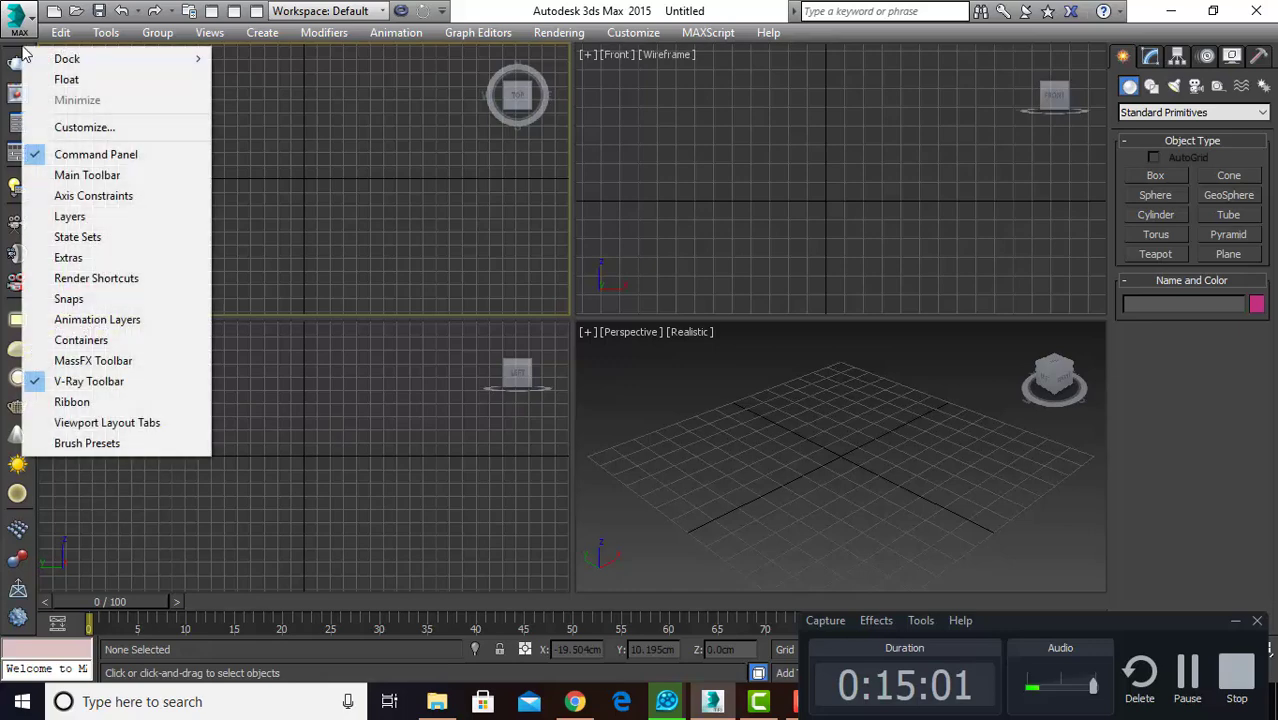
click(70, 176)
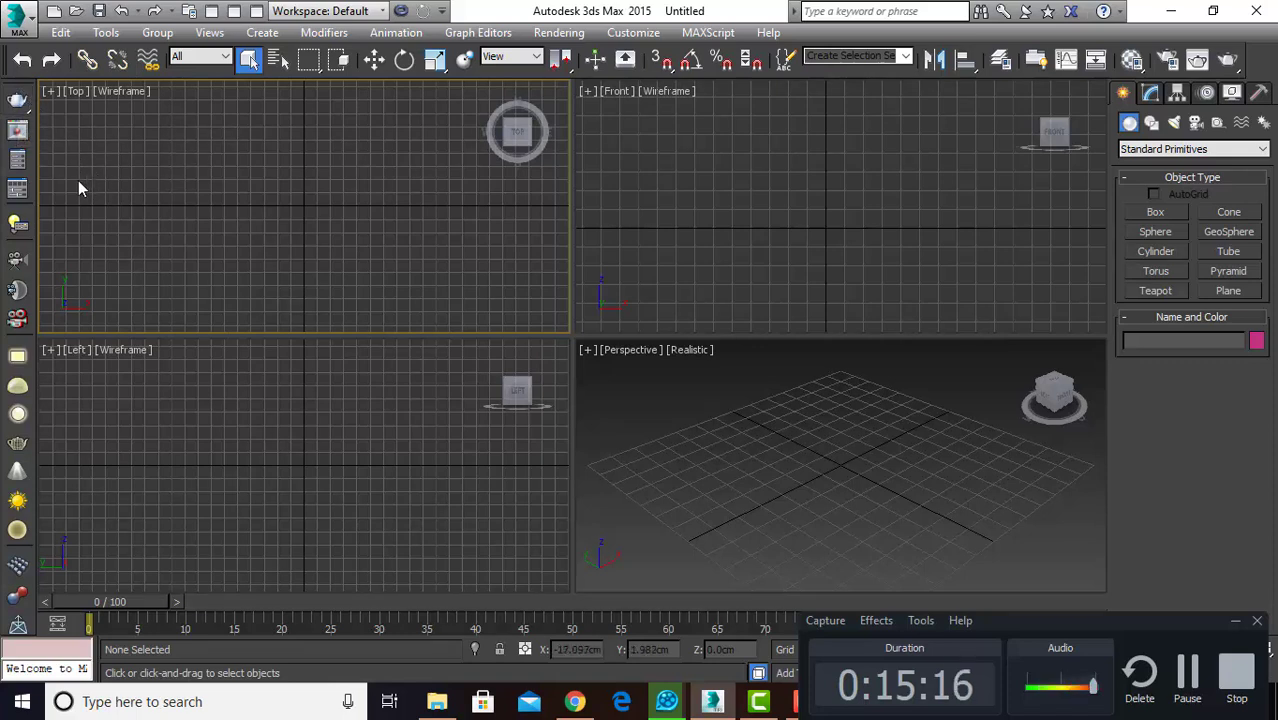
click(624, 201)
click(629, 436)
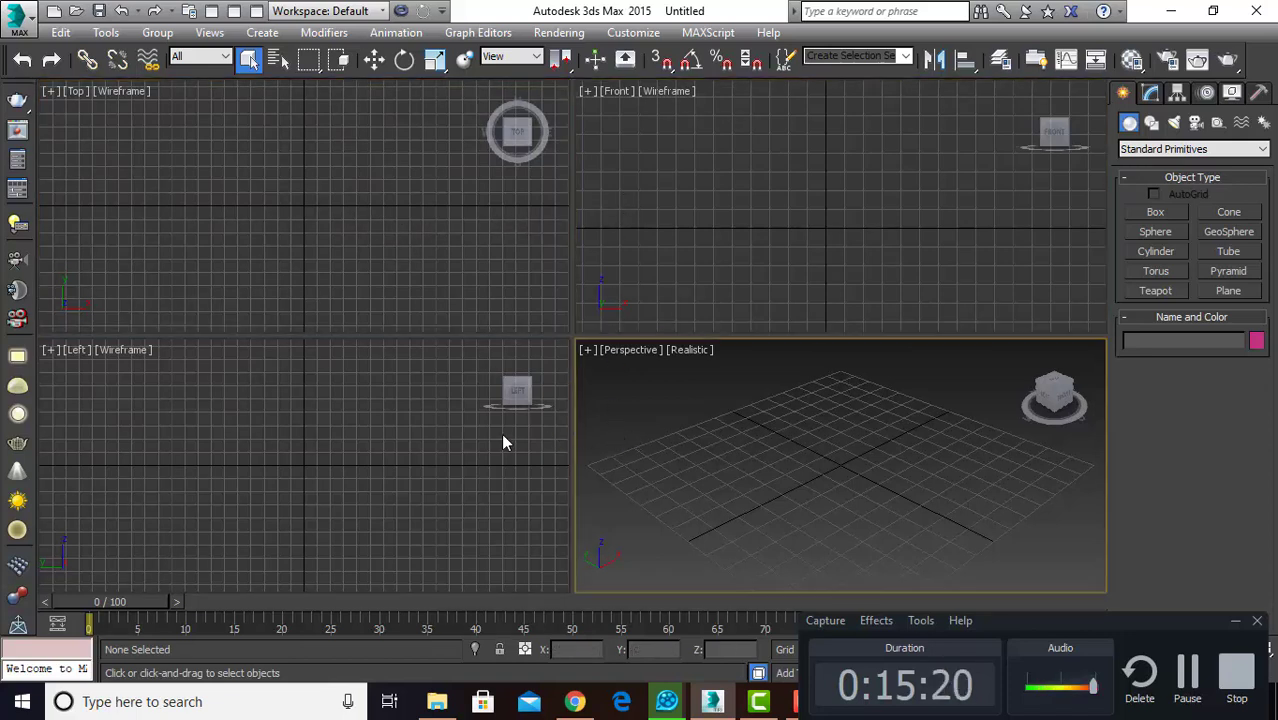
click(450, 451)
click(482, 223)
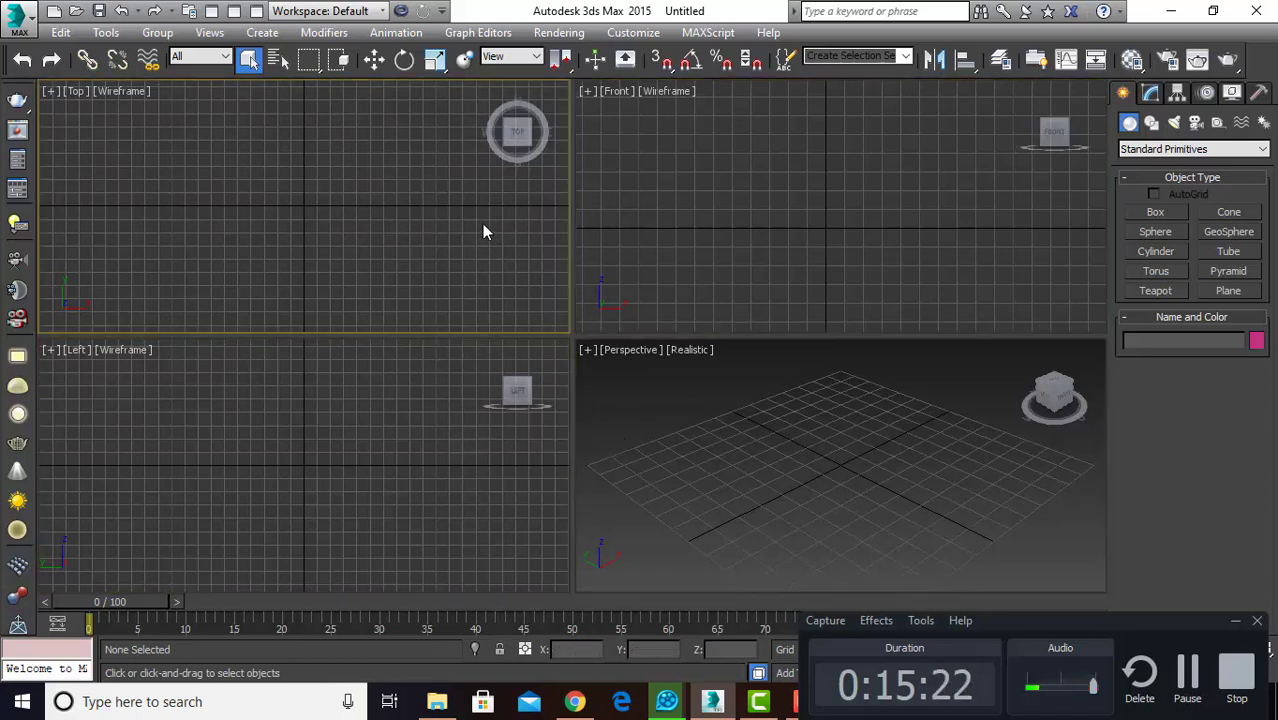
click(708, 197)
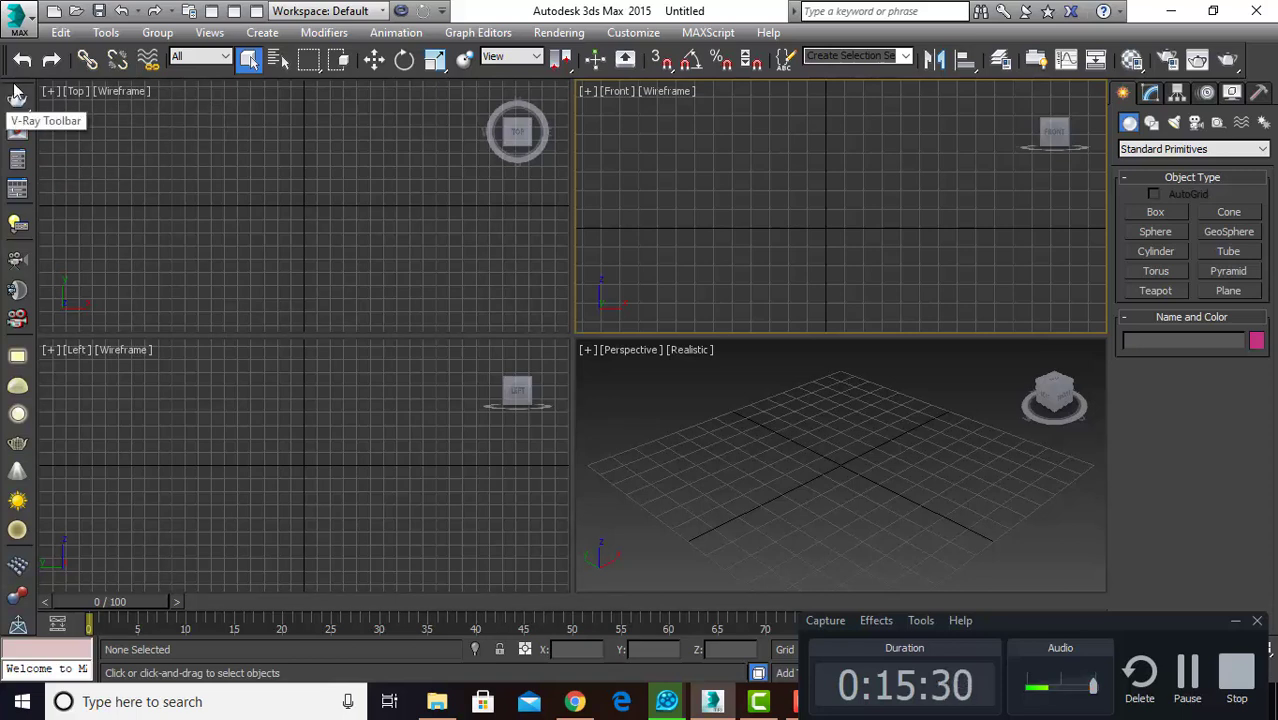
click(264, 176)
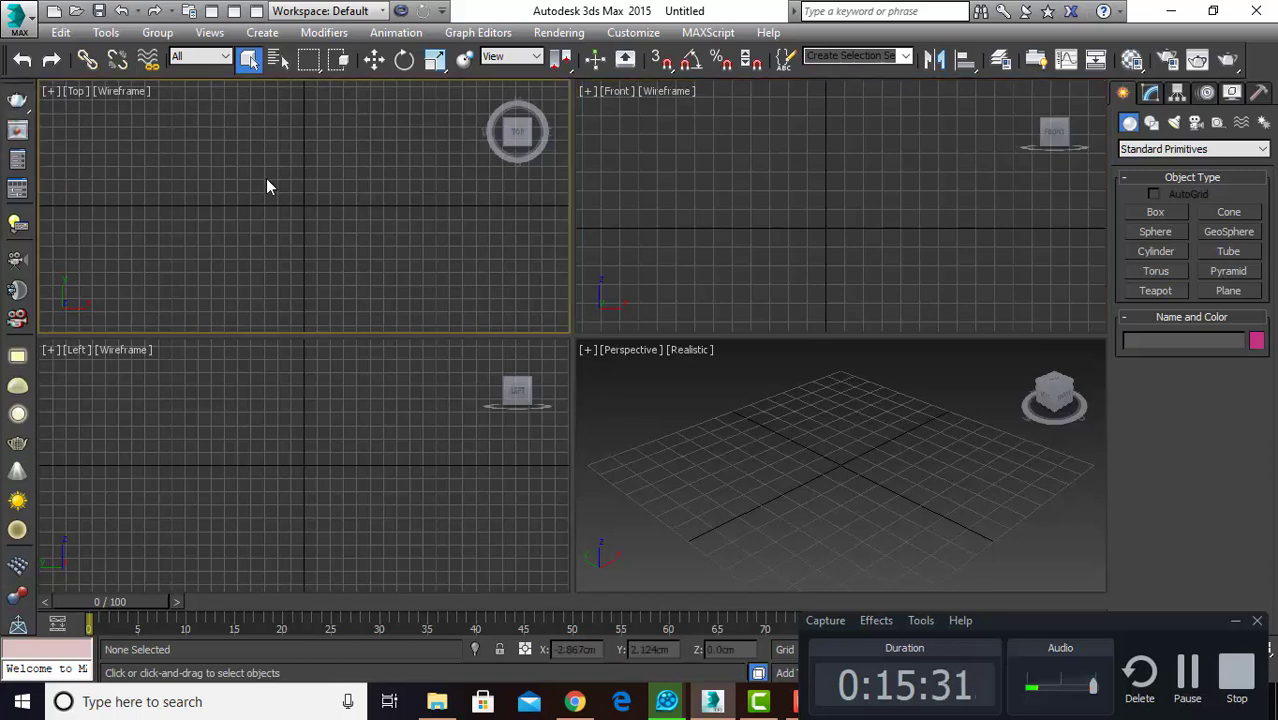
Step: Open a new Scene Explorer from Tools, dock it on the left and narrow the panel
click(113, 36)
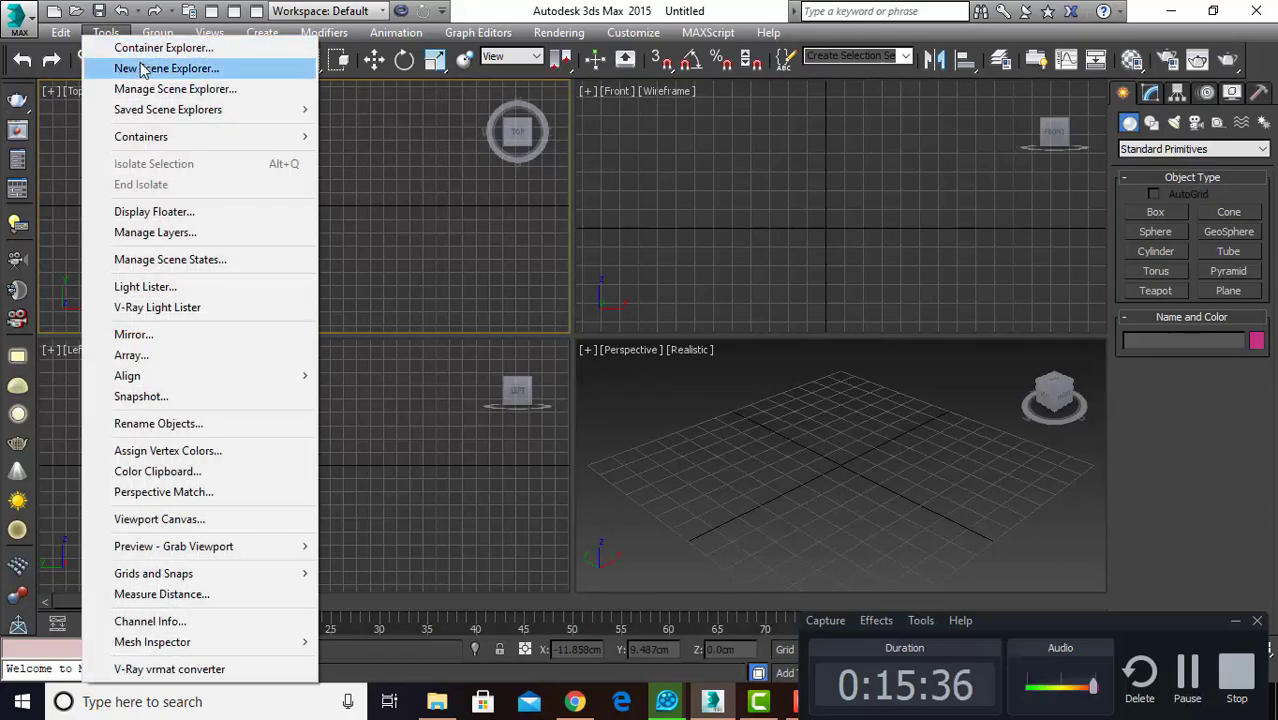
click(218, 70)
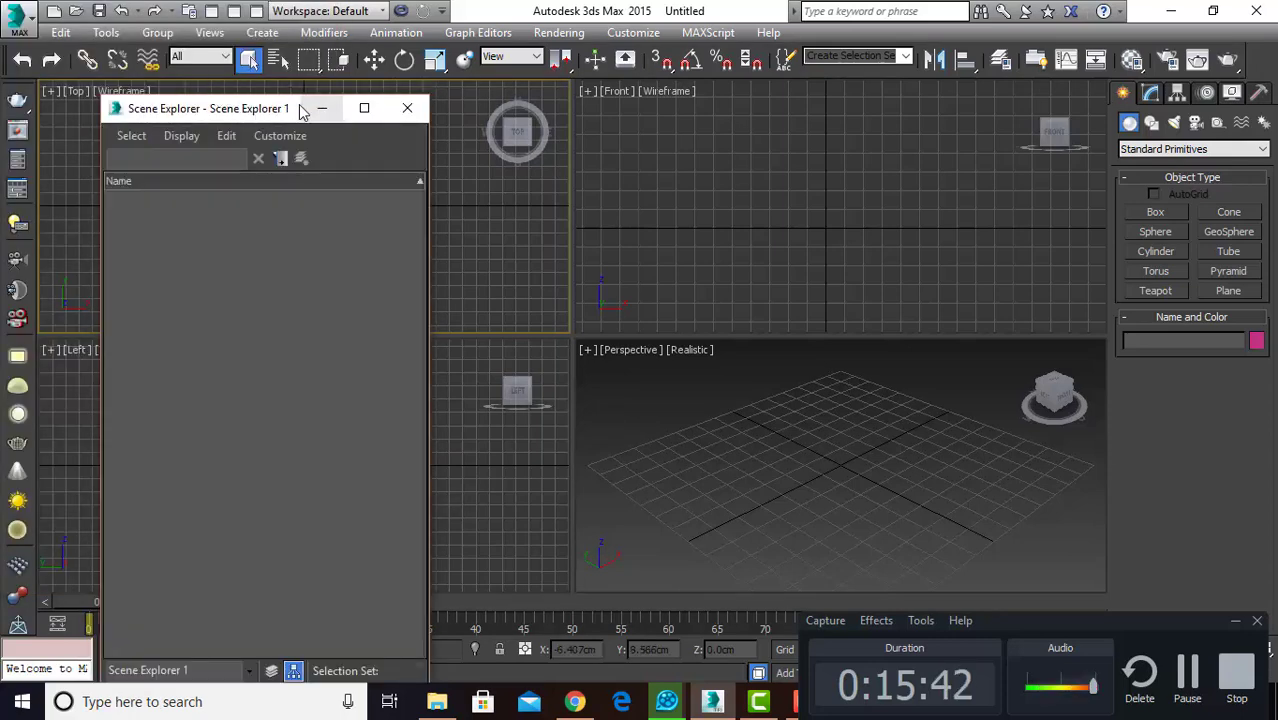
drag(285, 106, 228, 105)
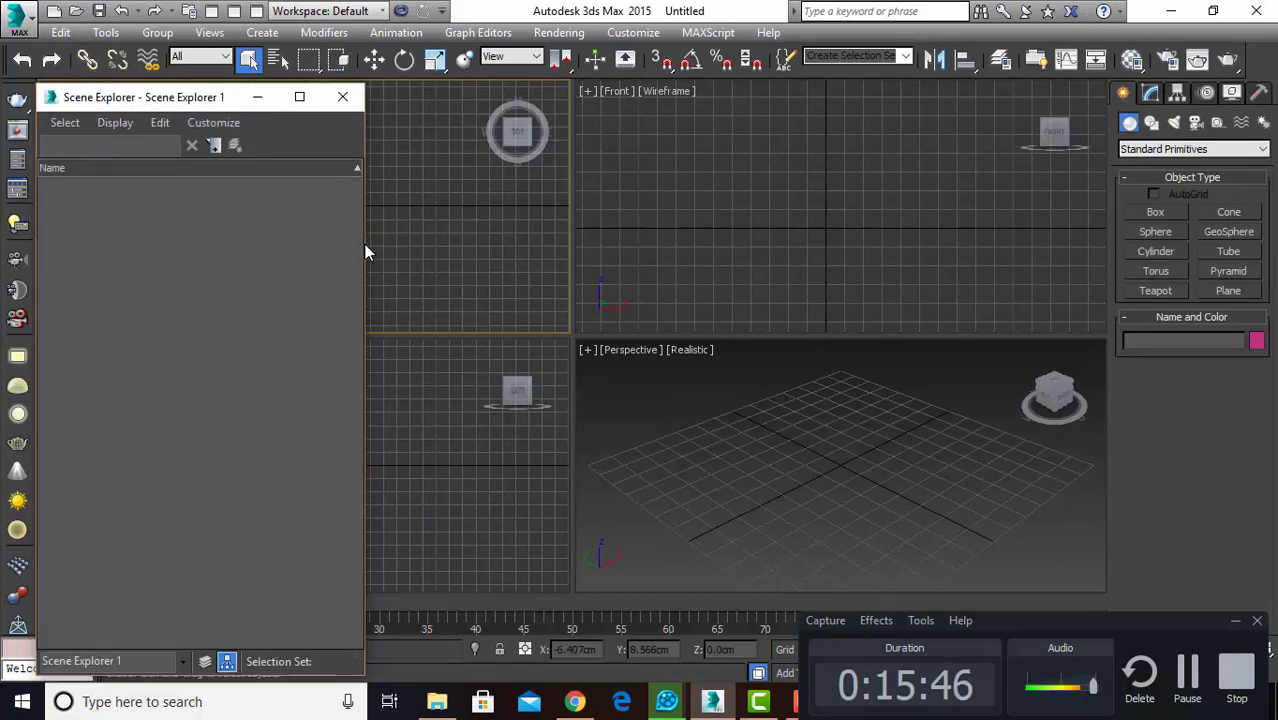
drag(364, 249, 98, 232)
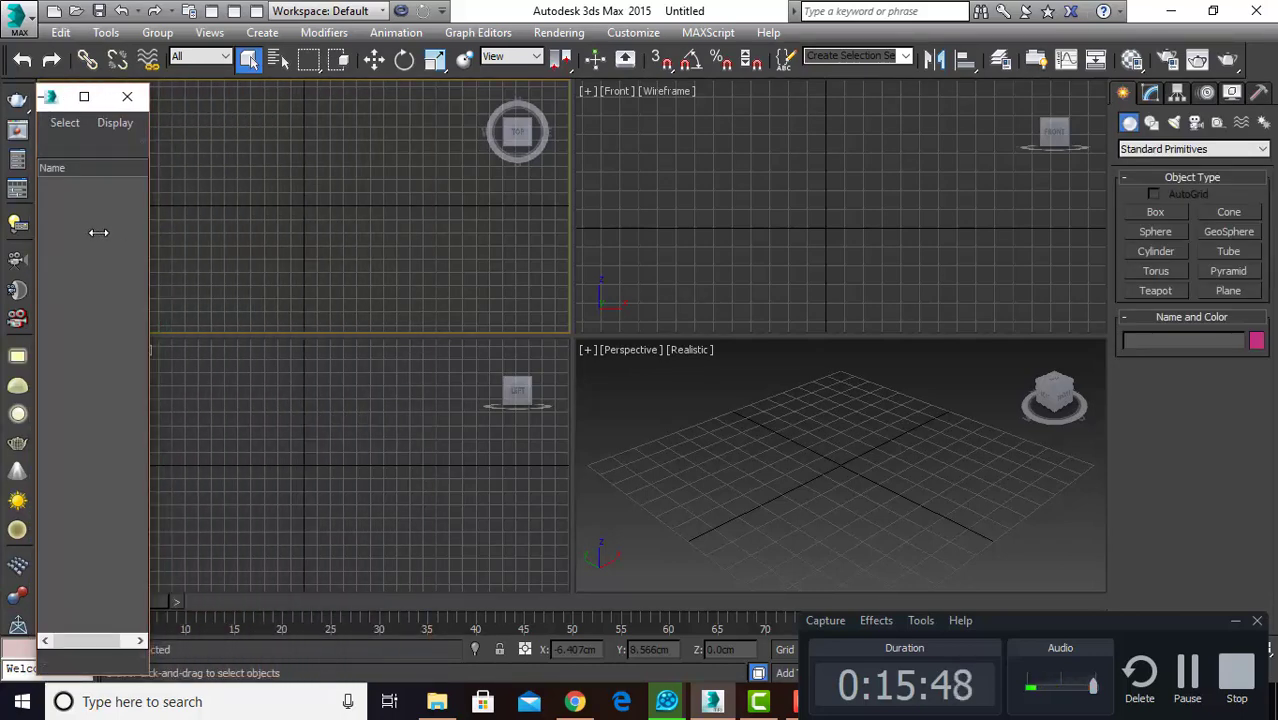
Step: Make the Perspective viewport the active view
click(348, 253)
click(821, 248)
click(756, 362)
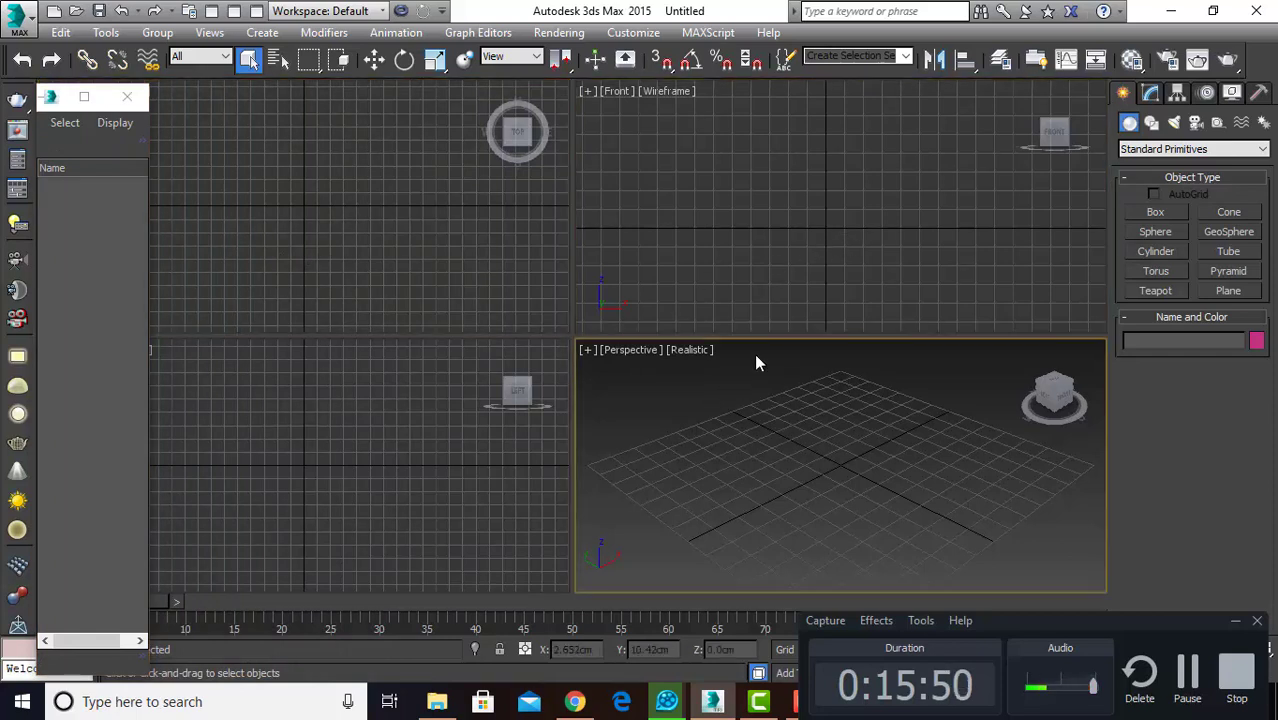
Step: Create a box, Box001, in the Perspective viewport
click(1160, 213)
drag(882, 430, 811, 492)
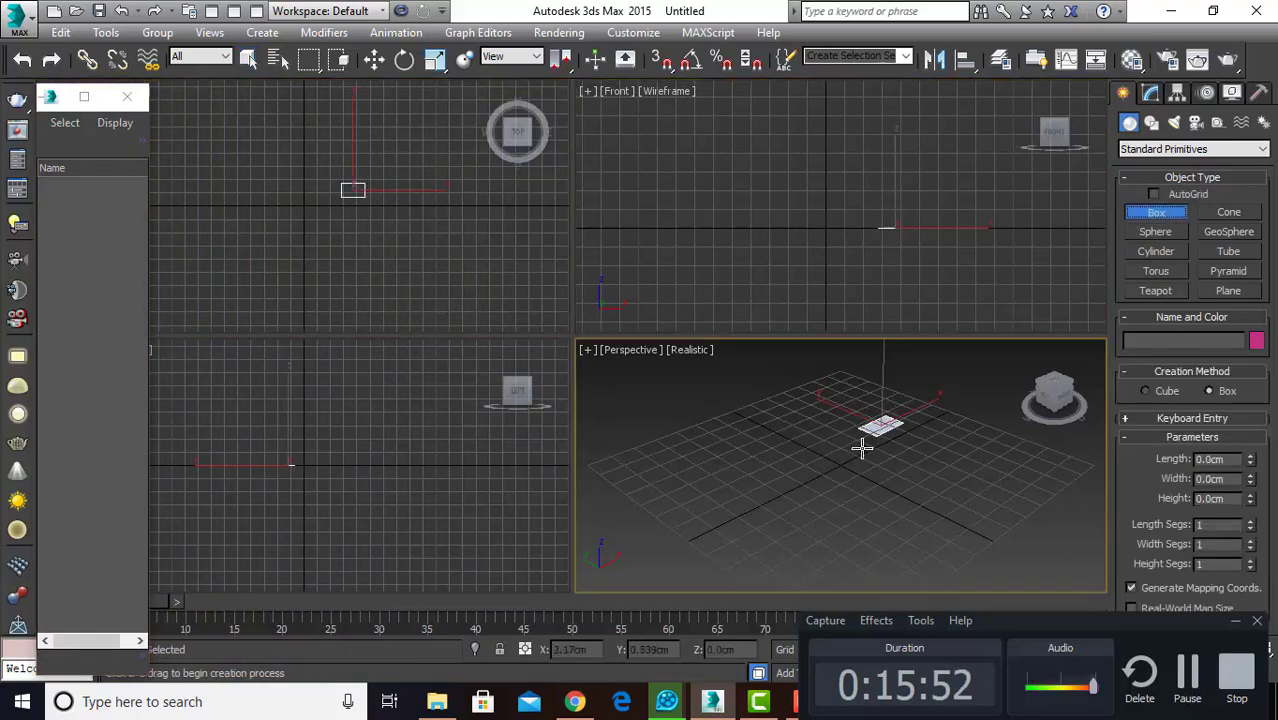
click(791, 434)
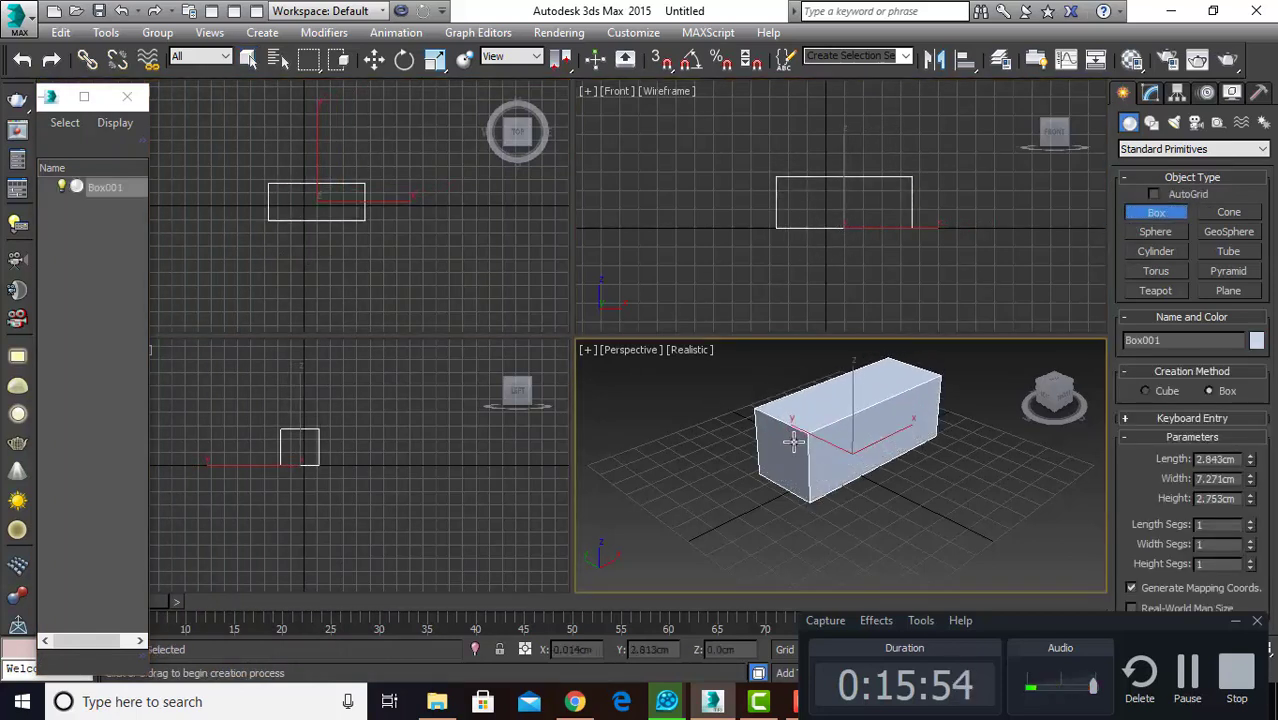
Step: Add a cylinder beside the box, then select Box001 in Scene Explorer
click(1155, 251)
drag(918, 478, 918, 508)
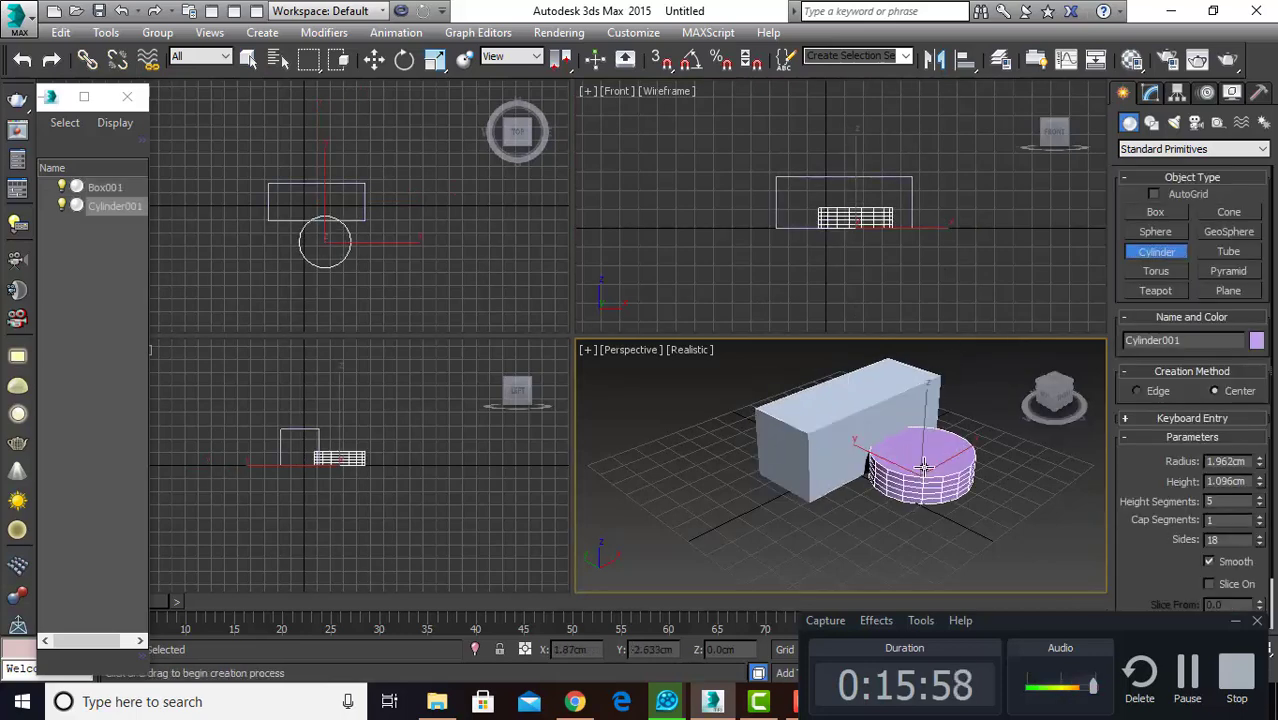
click(917, 440)
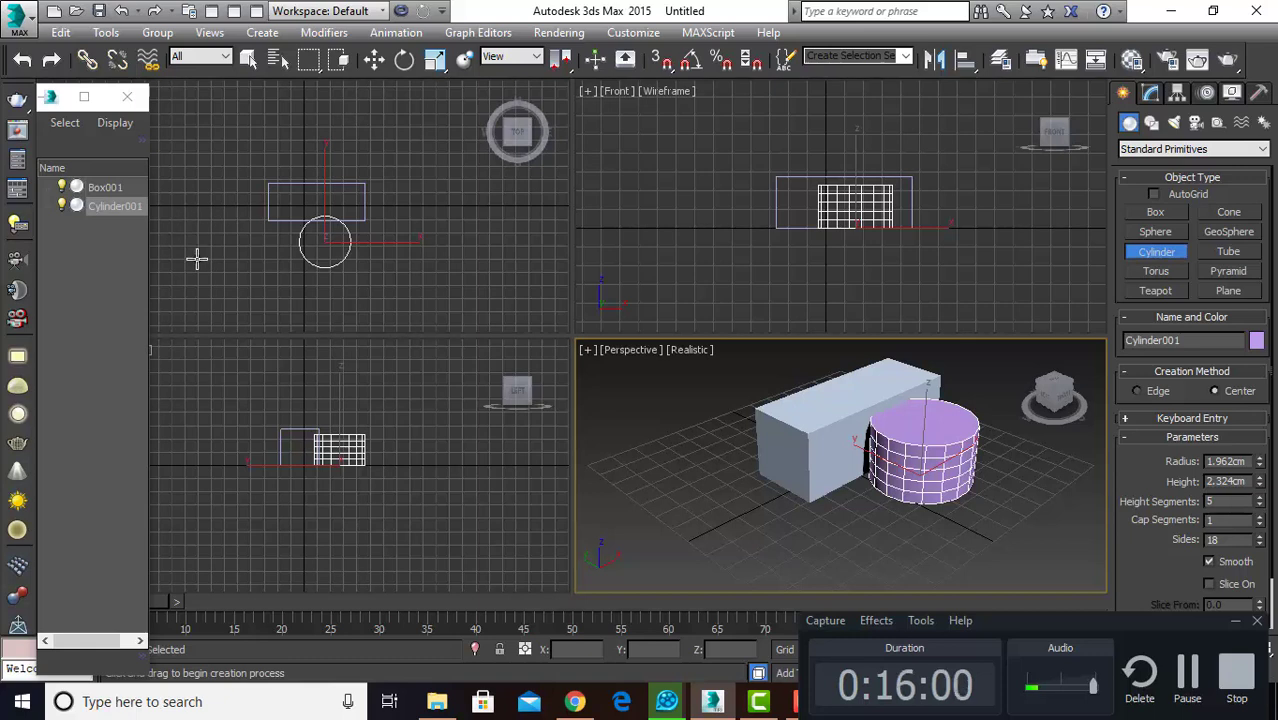
click(101, 188)
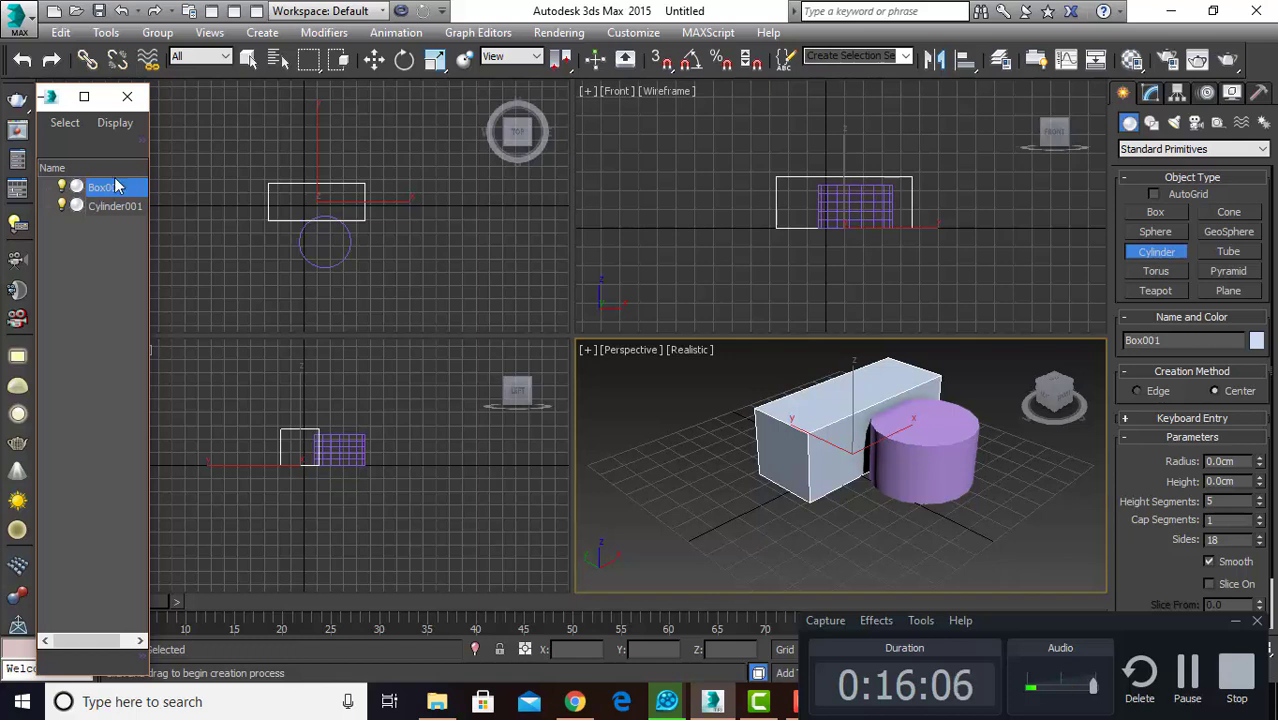
Step: Close the docked Scene Explorer, open a second one listing both objects, and close it
click(464, 210)
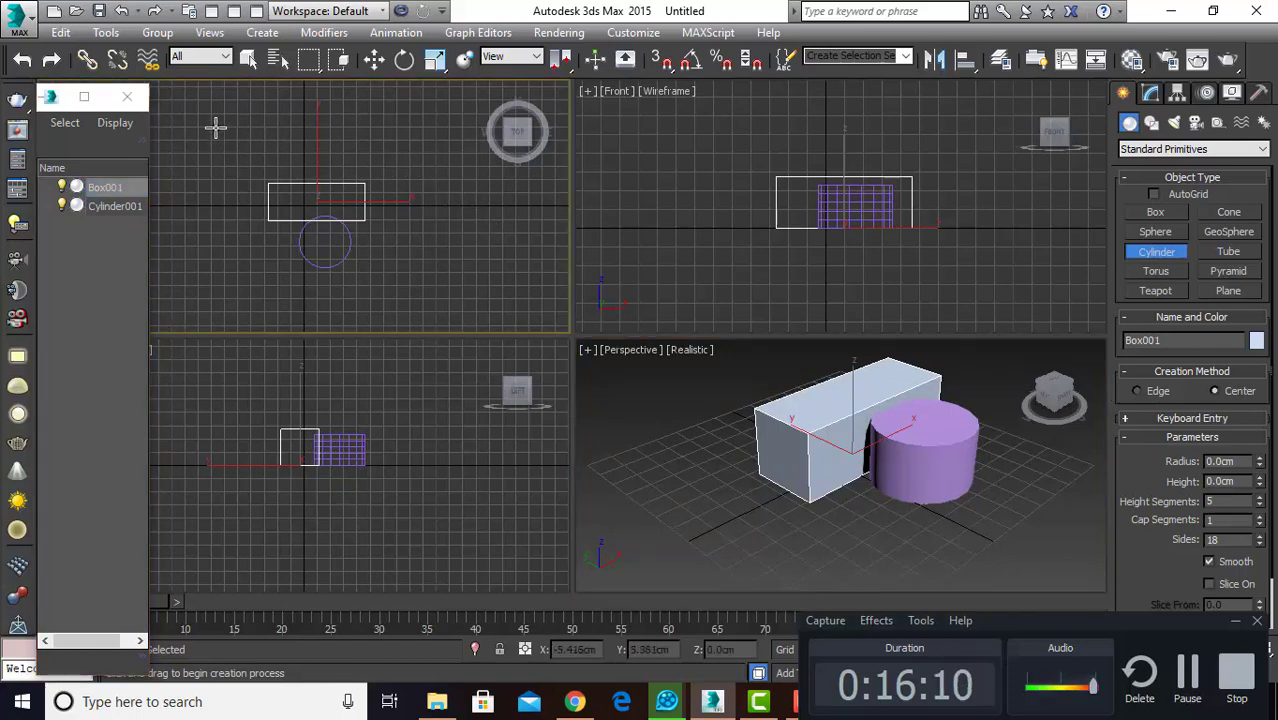
click(127, 97)
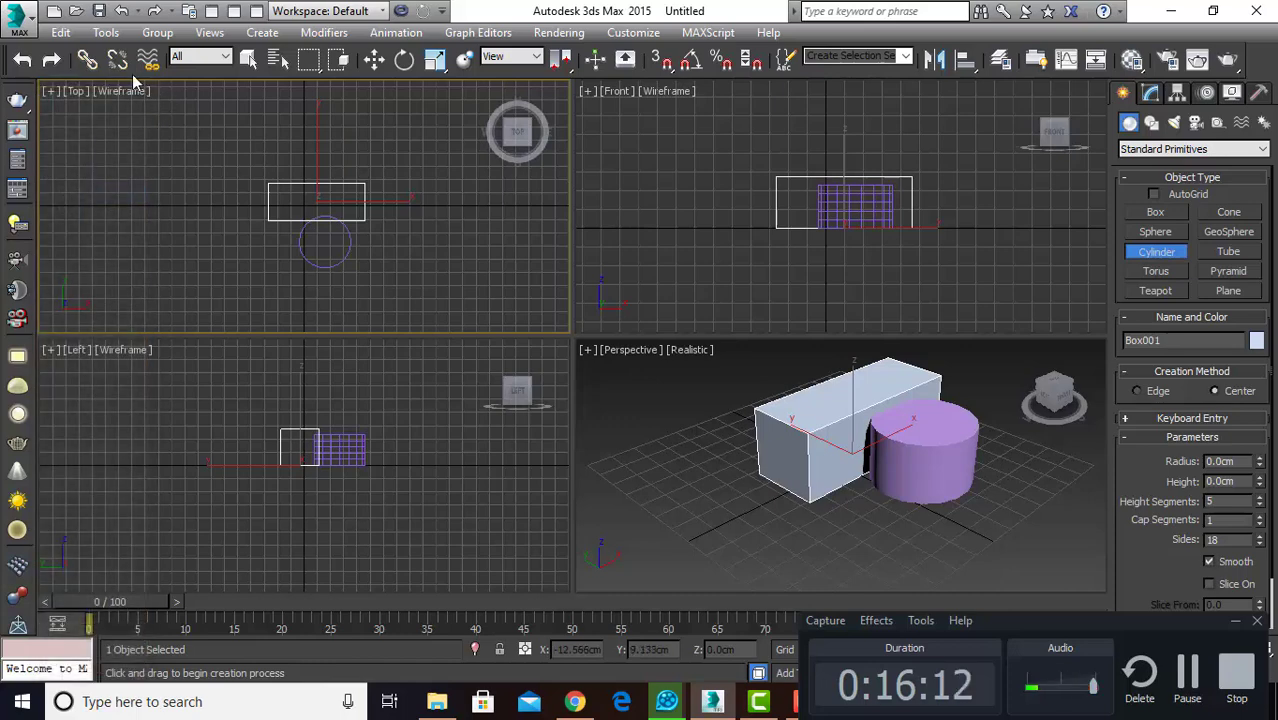
click(118, 35)
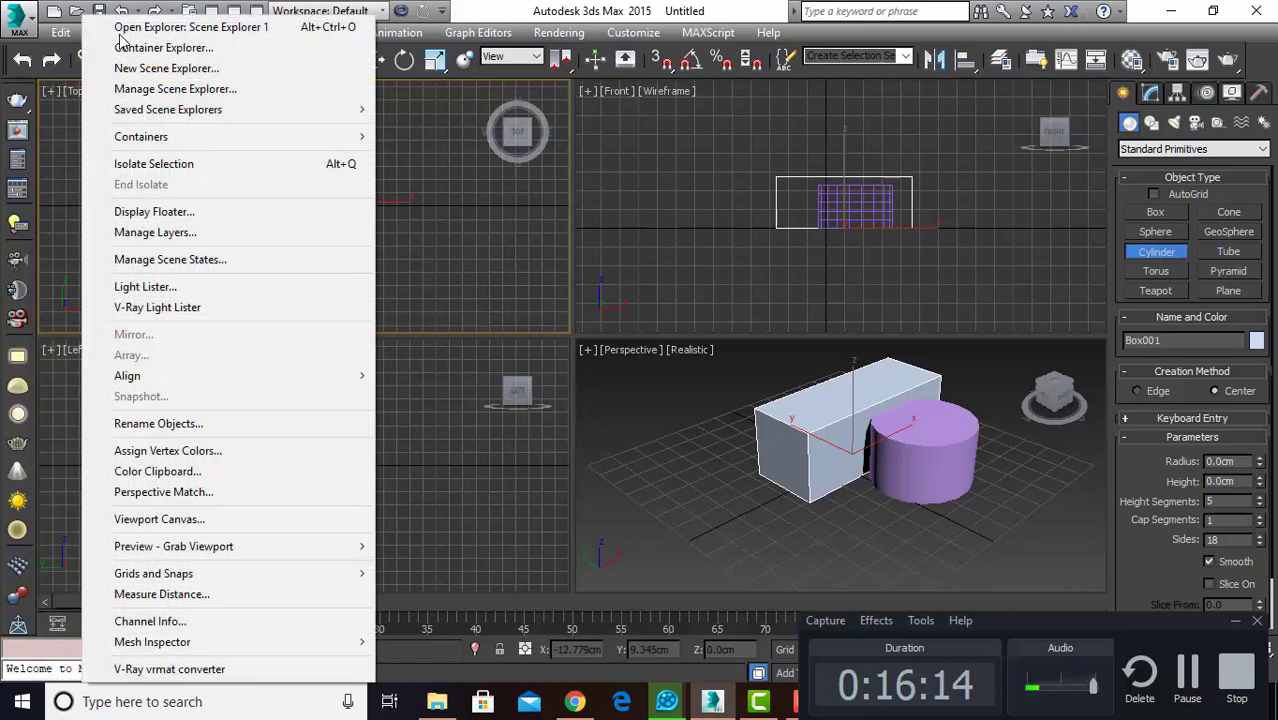
click(166, 68)
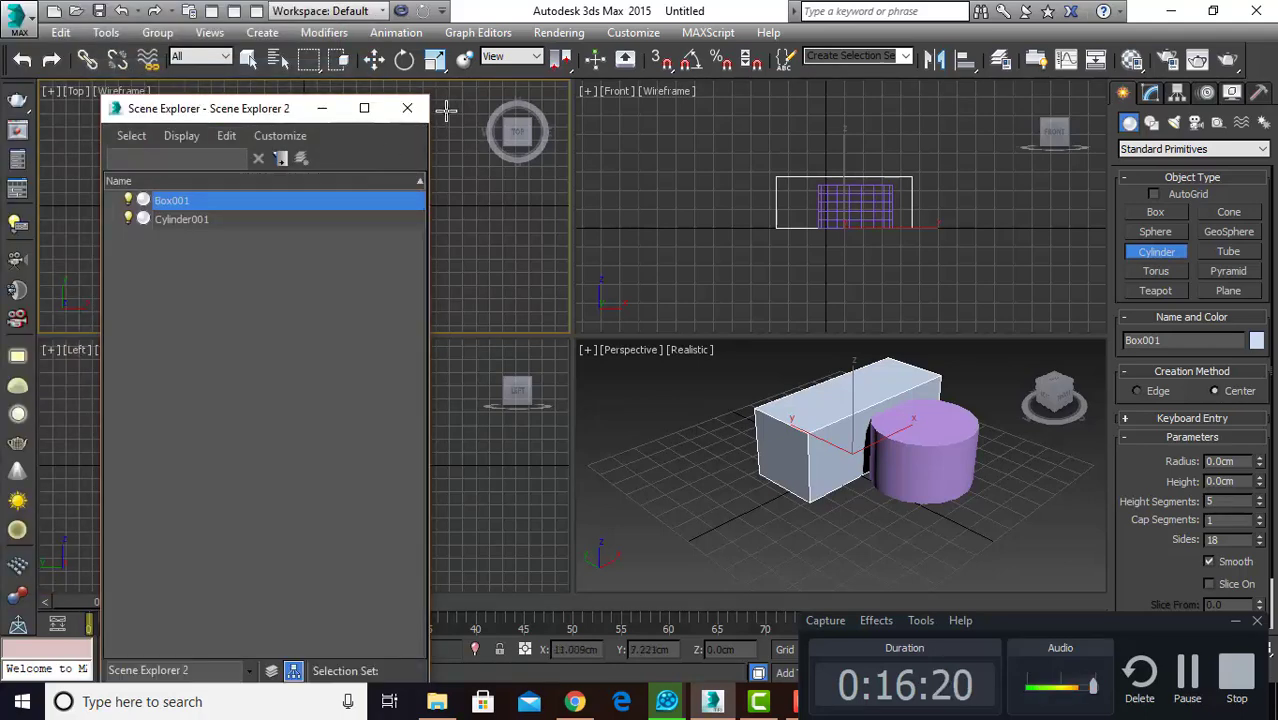
click(407, 108)
click(617, 158)
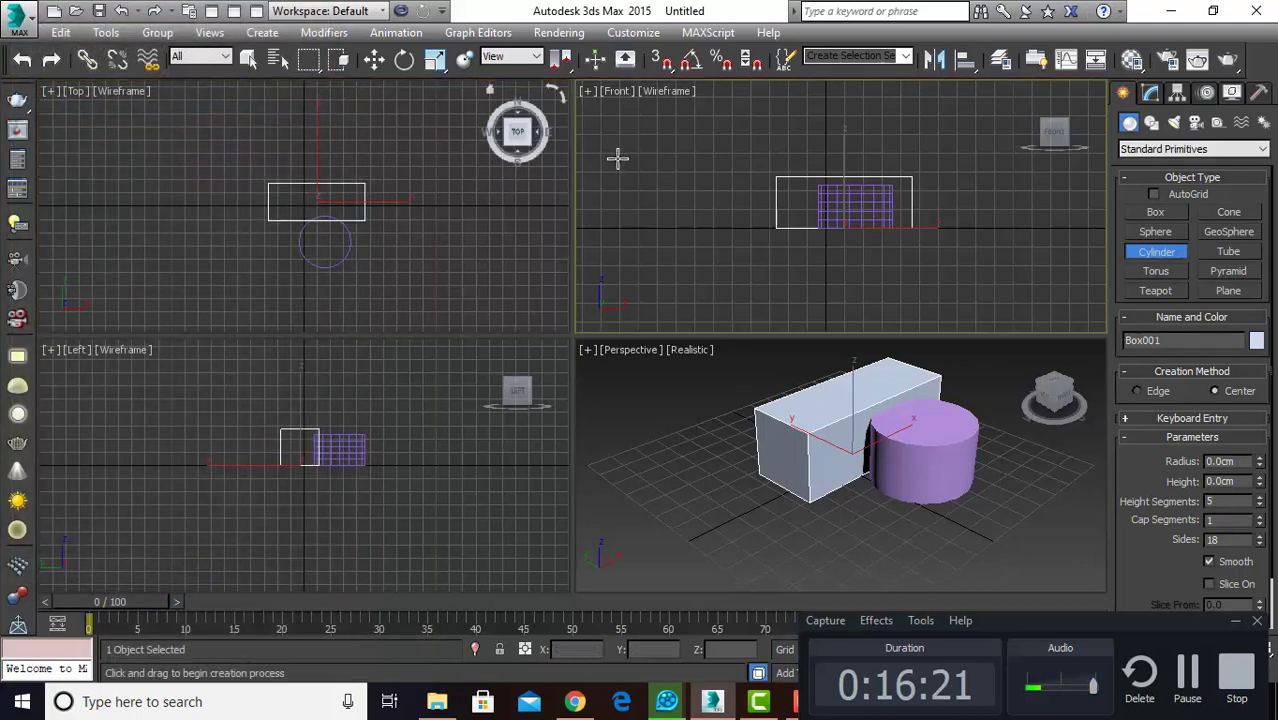
click(632, 400)
Step: Select all with Ctrl+A and delete the box and cylinder
key(q)
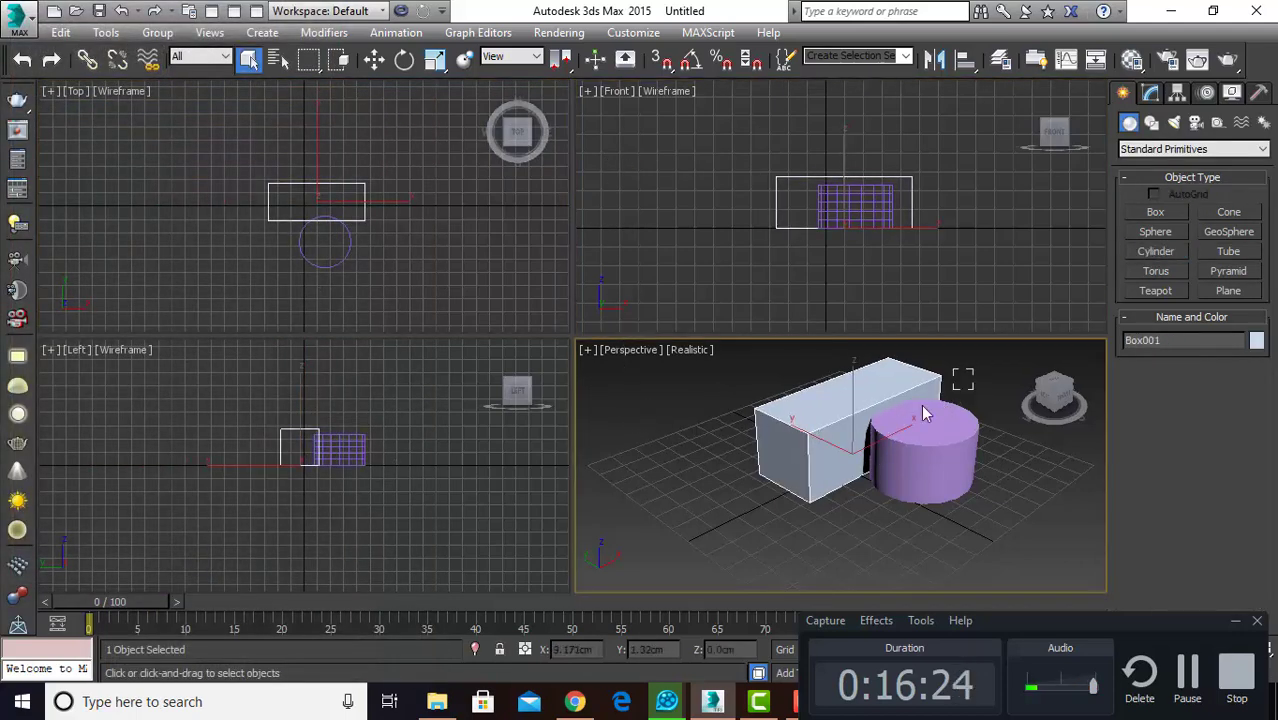
key(ctrl+a)
key(Delete)
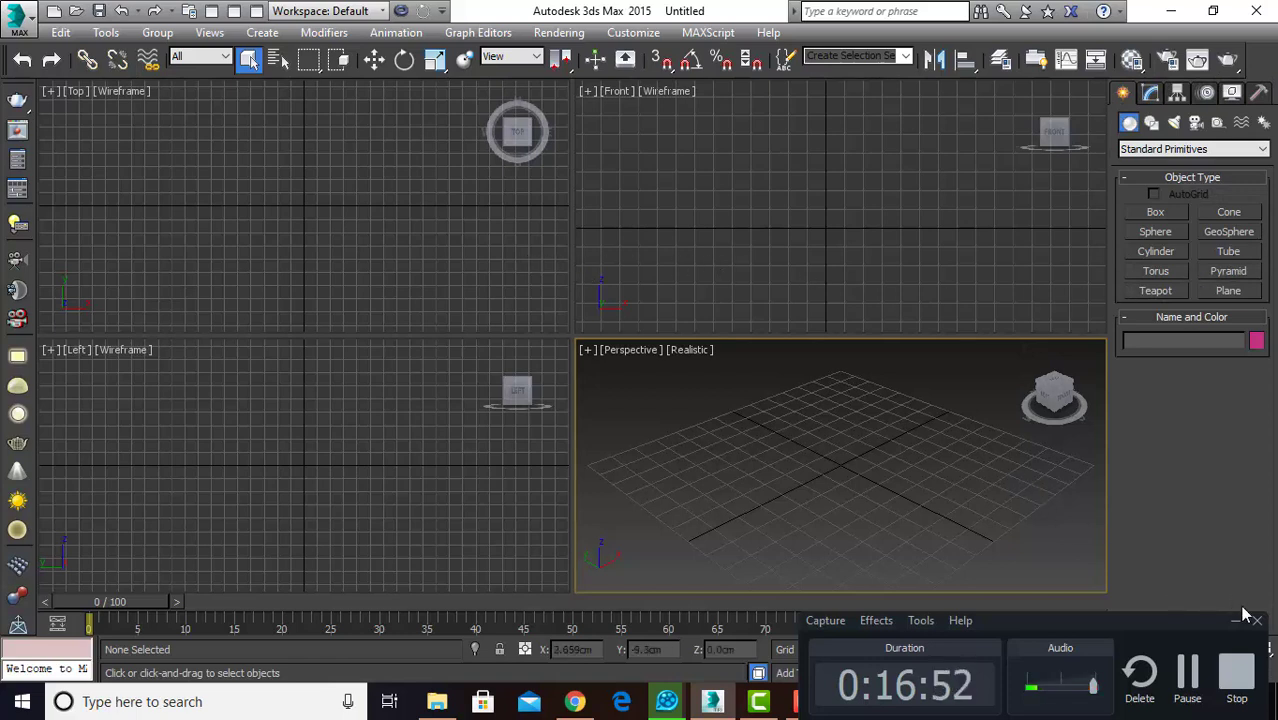
drag(1063, 615, 267, 685)
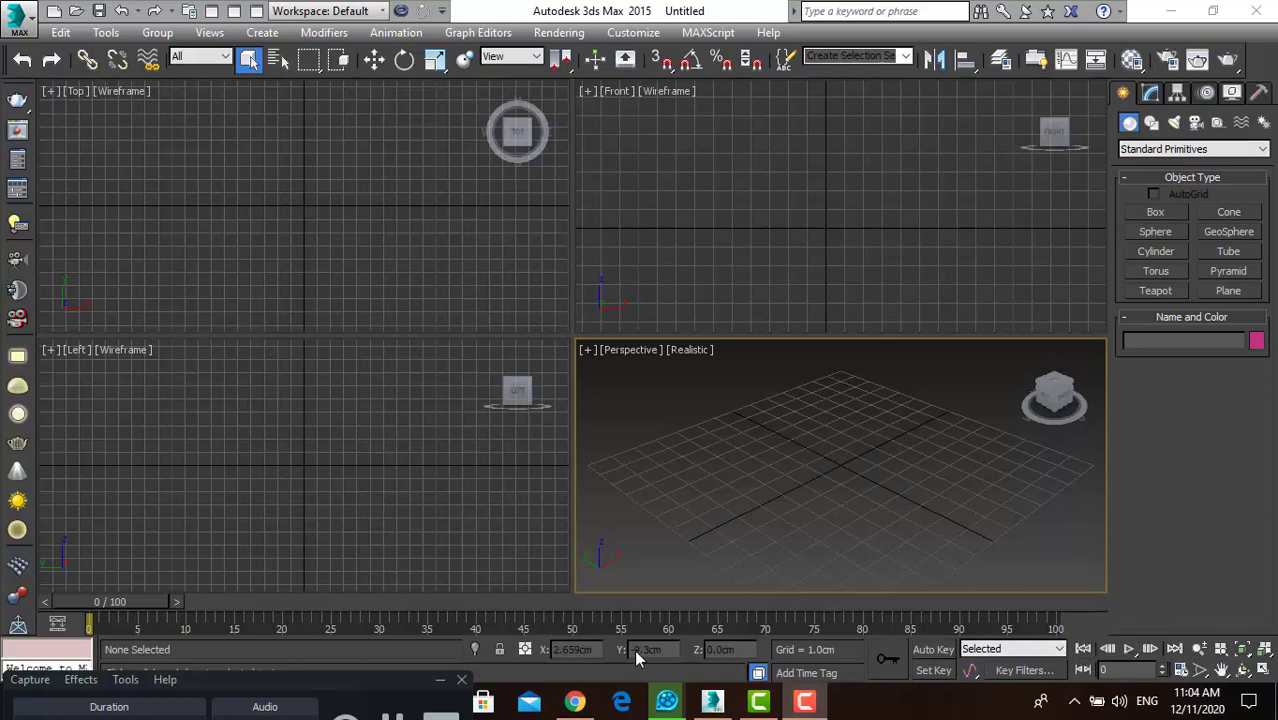
Step: Create an orange box near the grid centre
click(1155, 212)
drag(884, 414, 850, 500)
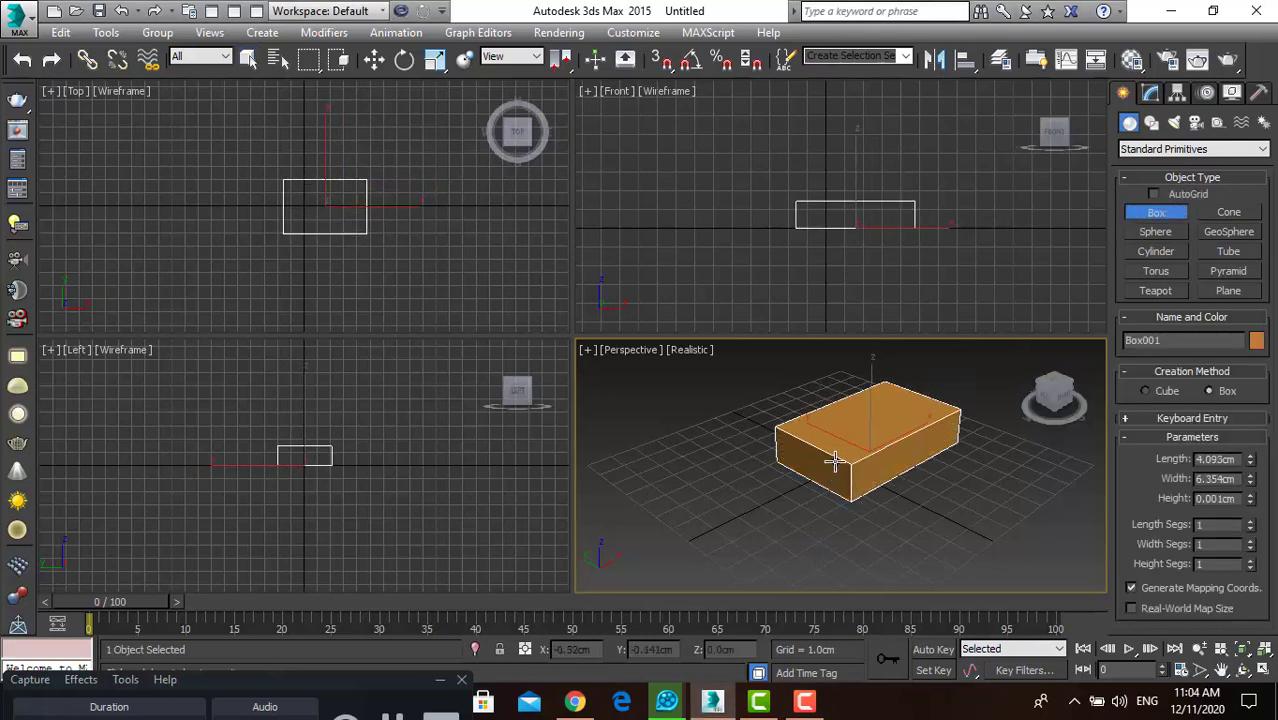
right_click(835, 460)
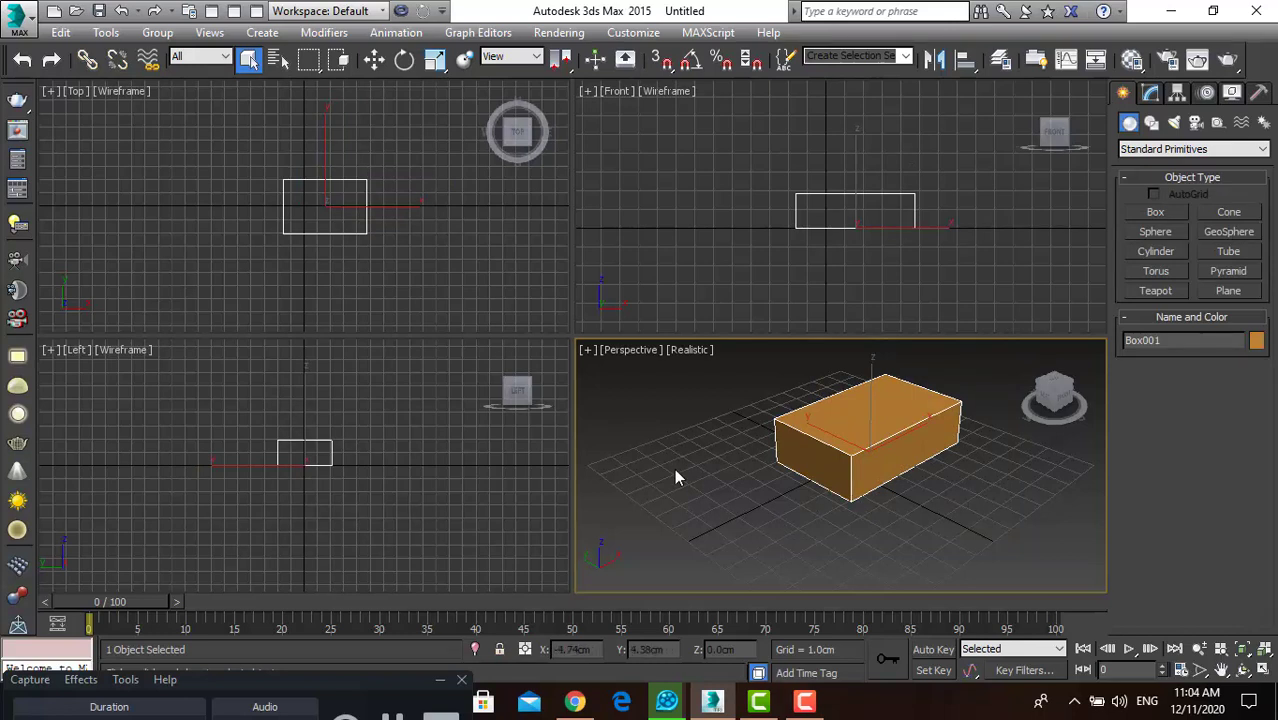
Step: Turn on Auto Key and move the box left along X
click(744, 558)
key(n)
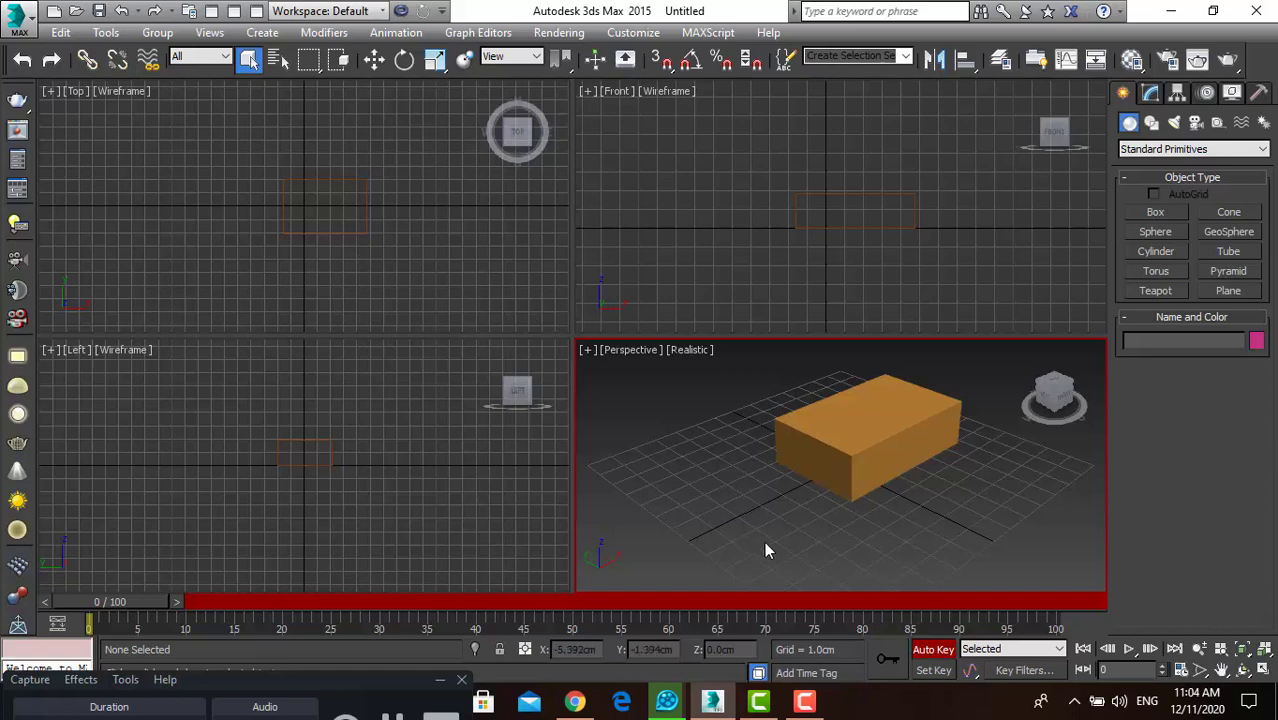
click(882, 460)
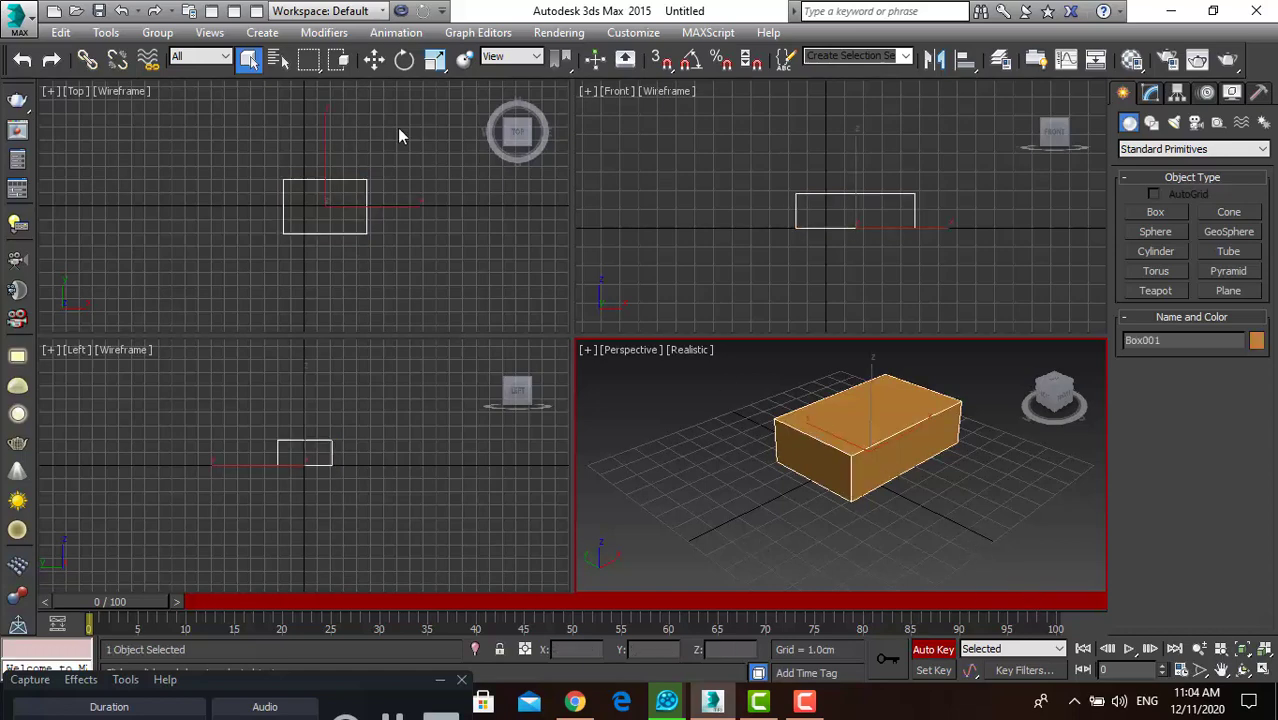
click(375, 60)
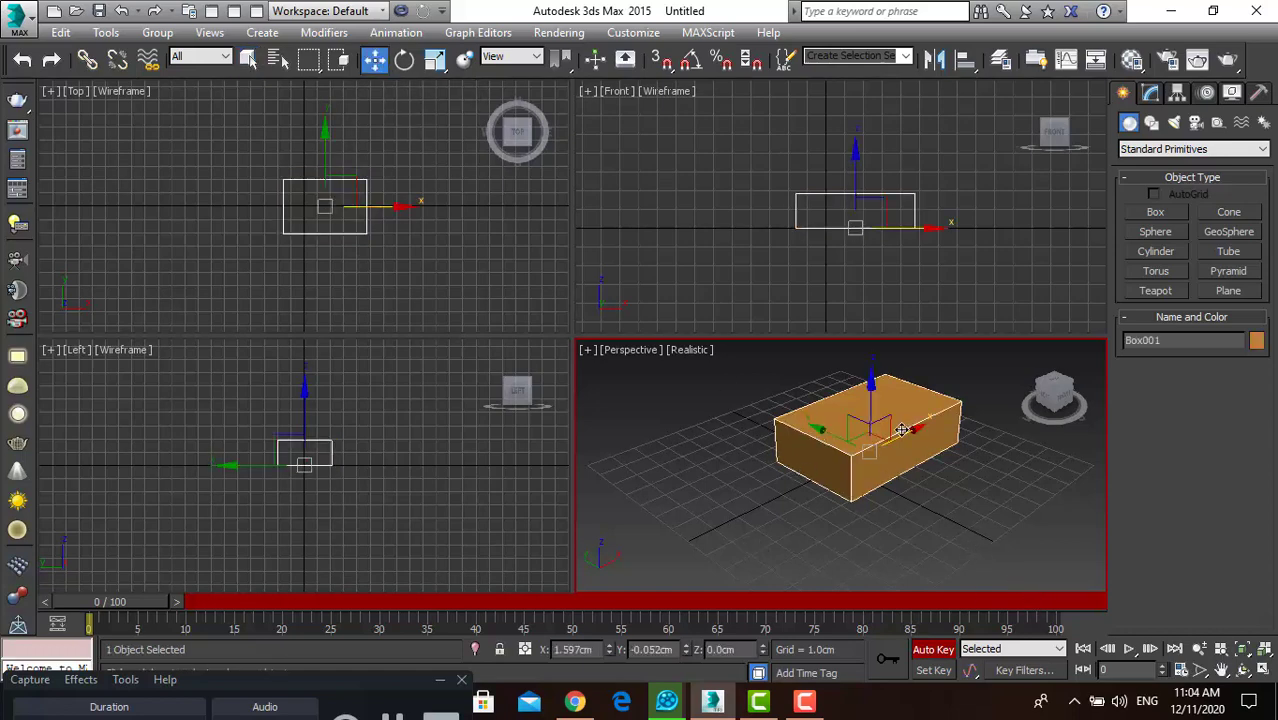
drag(907, 428, 745, 496)
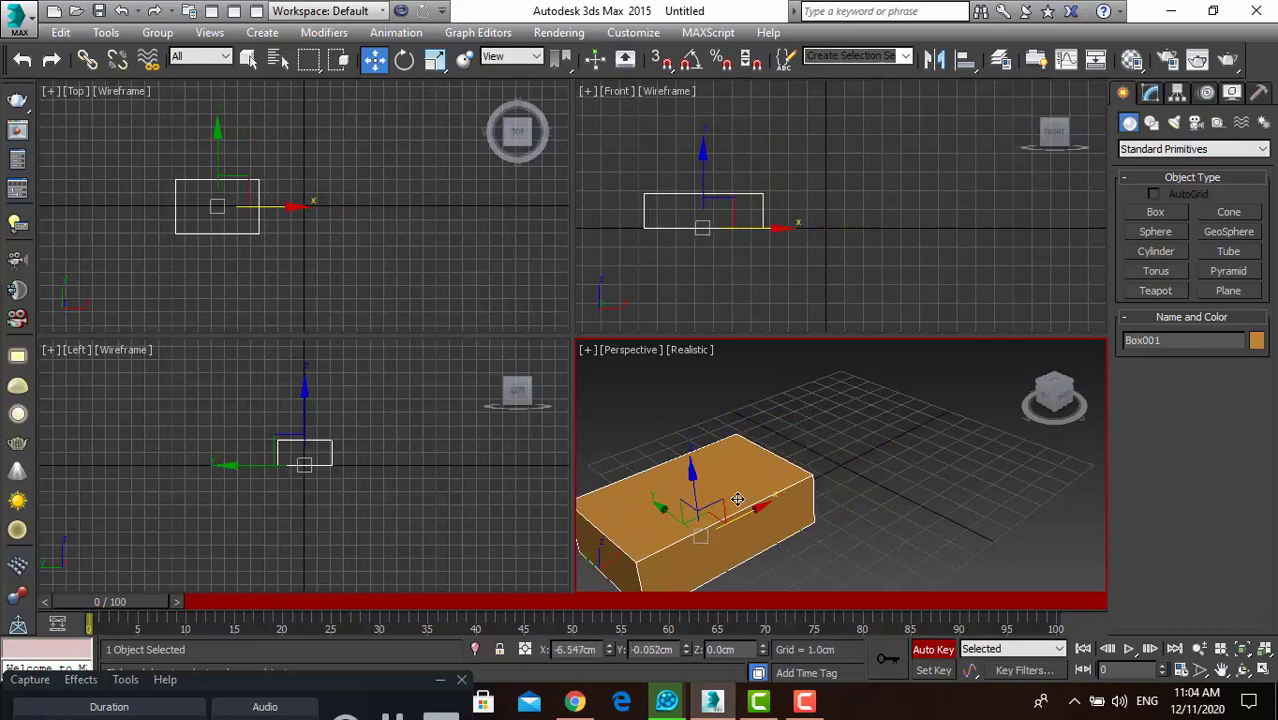
Step: Preview playback, then at frame 100 move the box left and toward the viewer
click(1129, 649)
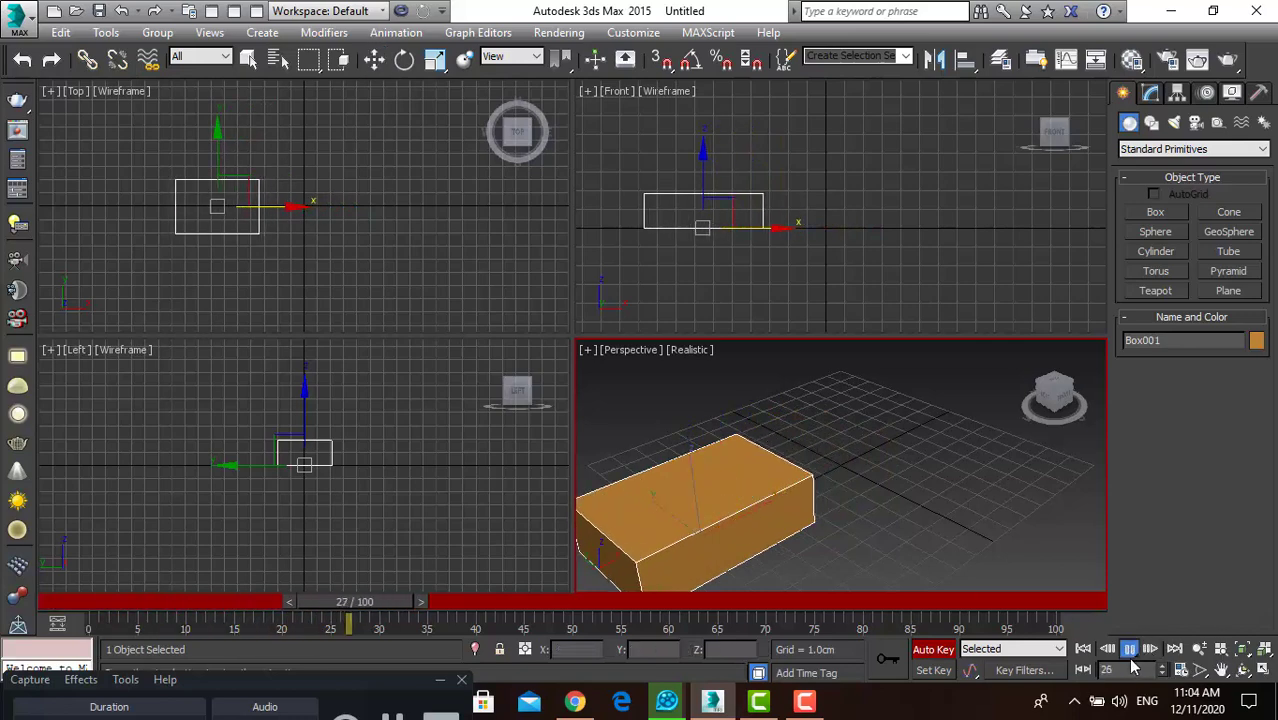
click(1129, 649)
drag(819, 481, 877, 471)
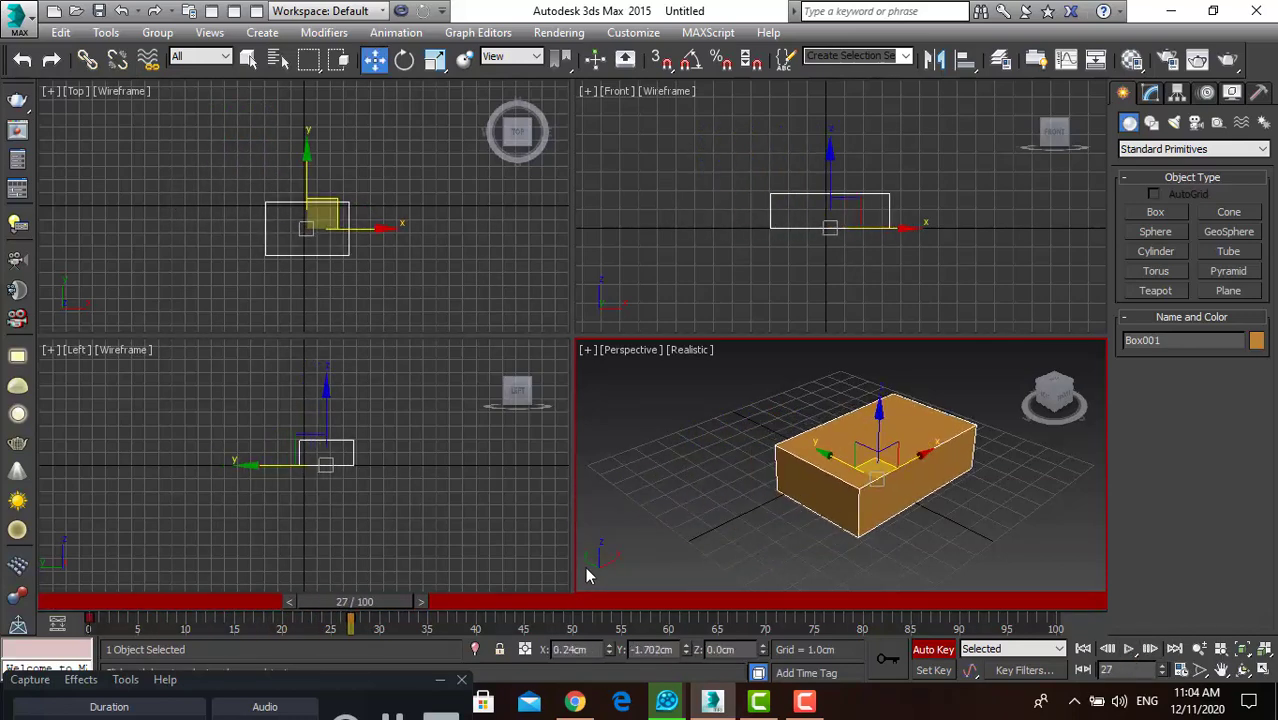
drag(381, 604, 1074, 601)
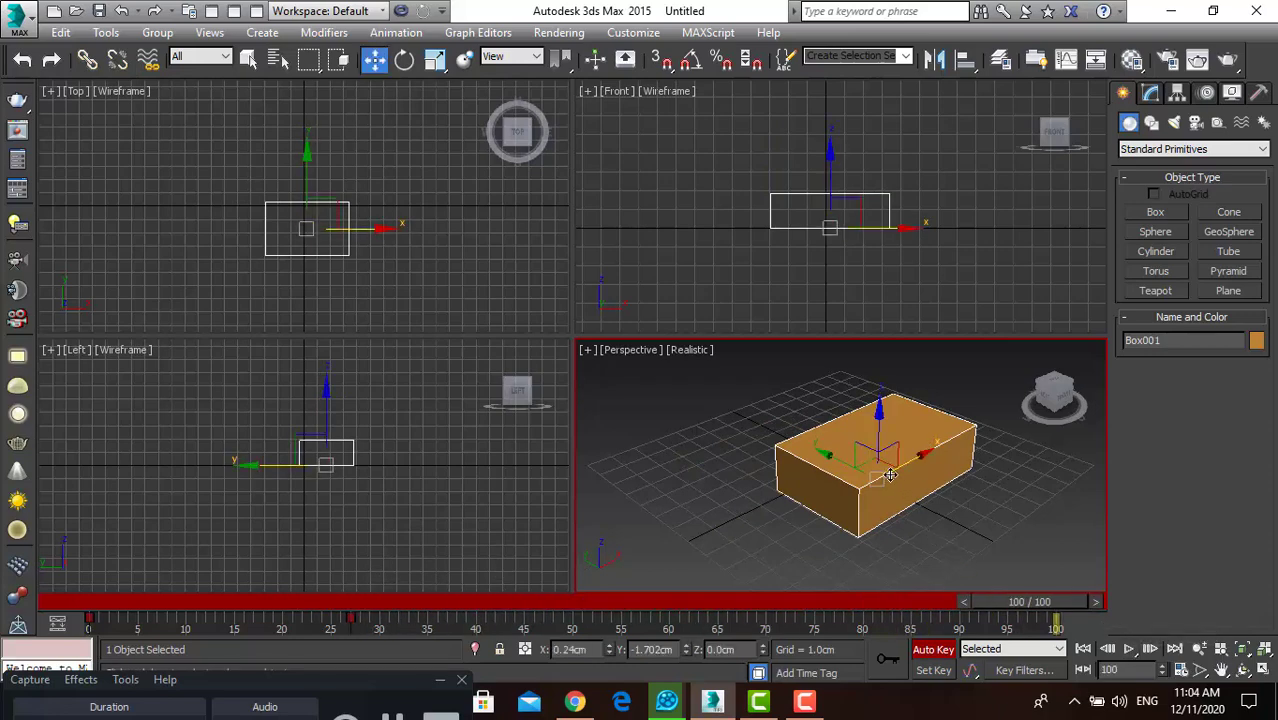
drag(876, 470, 738, 500)
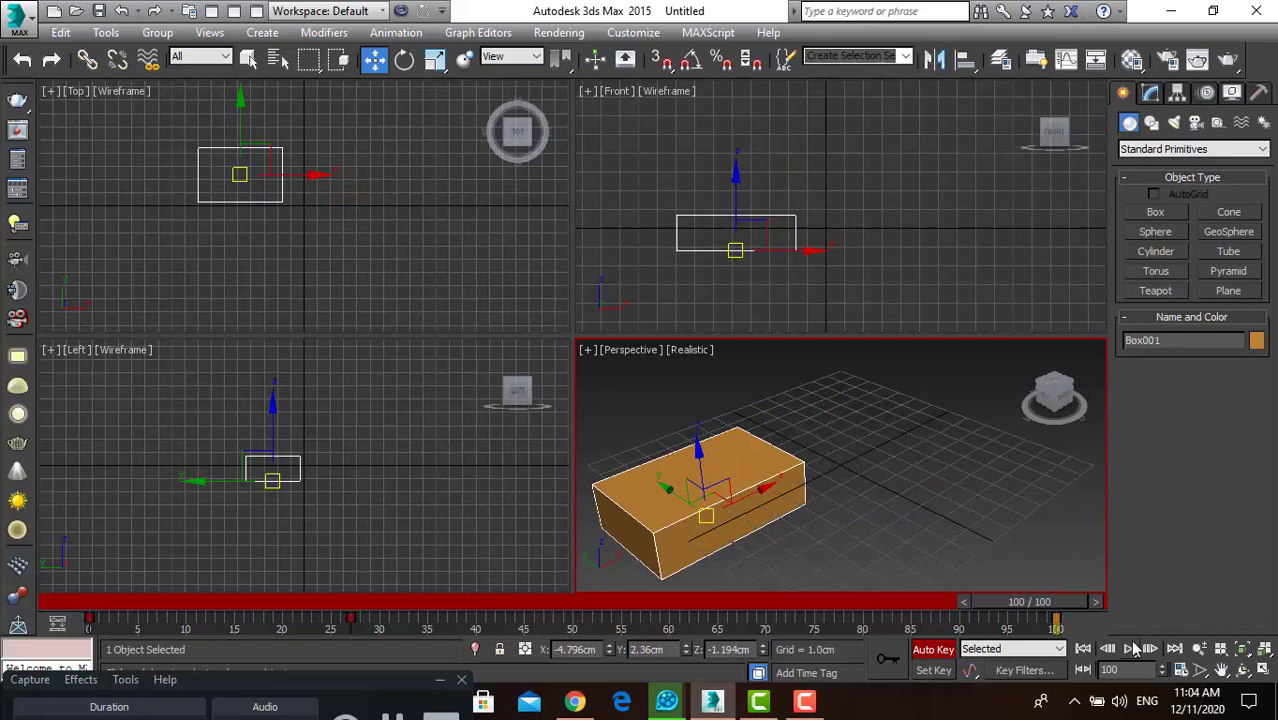
Step: Play back the box's animation, then turn off Auto Key recording
click(1129, 649)
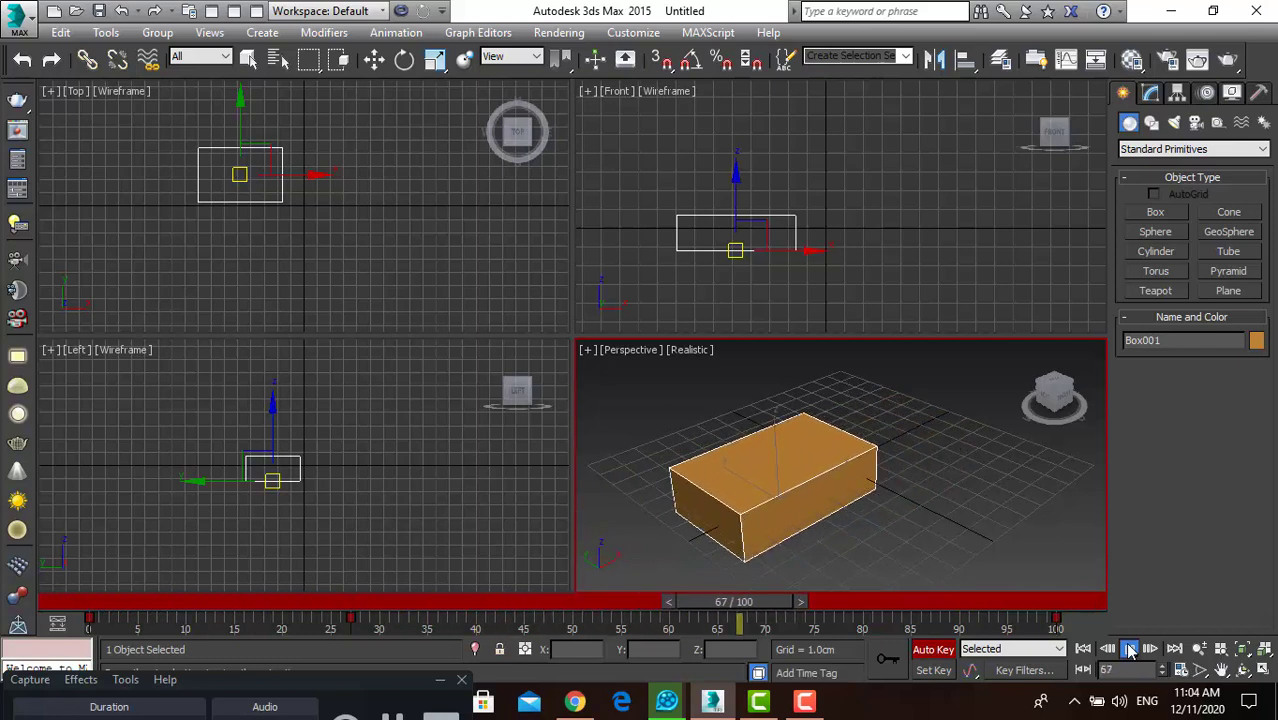
key(n)
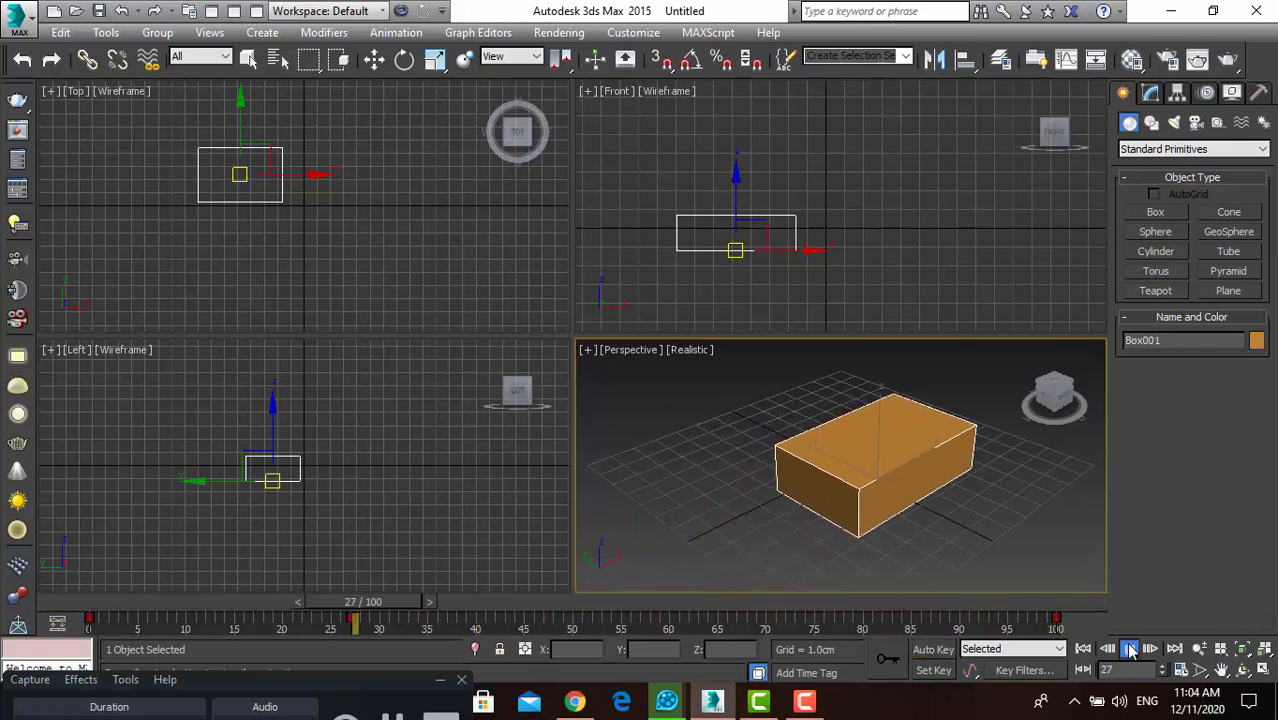
click(1129, 649)
Step: Delete the box, undo, and delete it again
key(Delete)
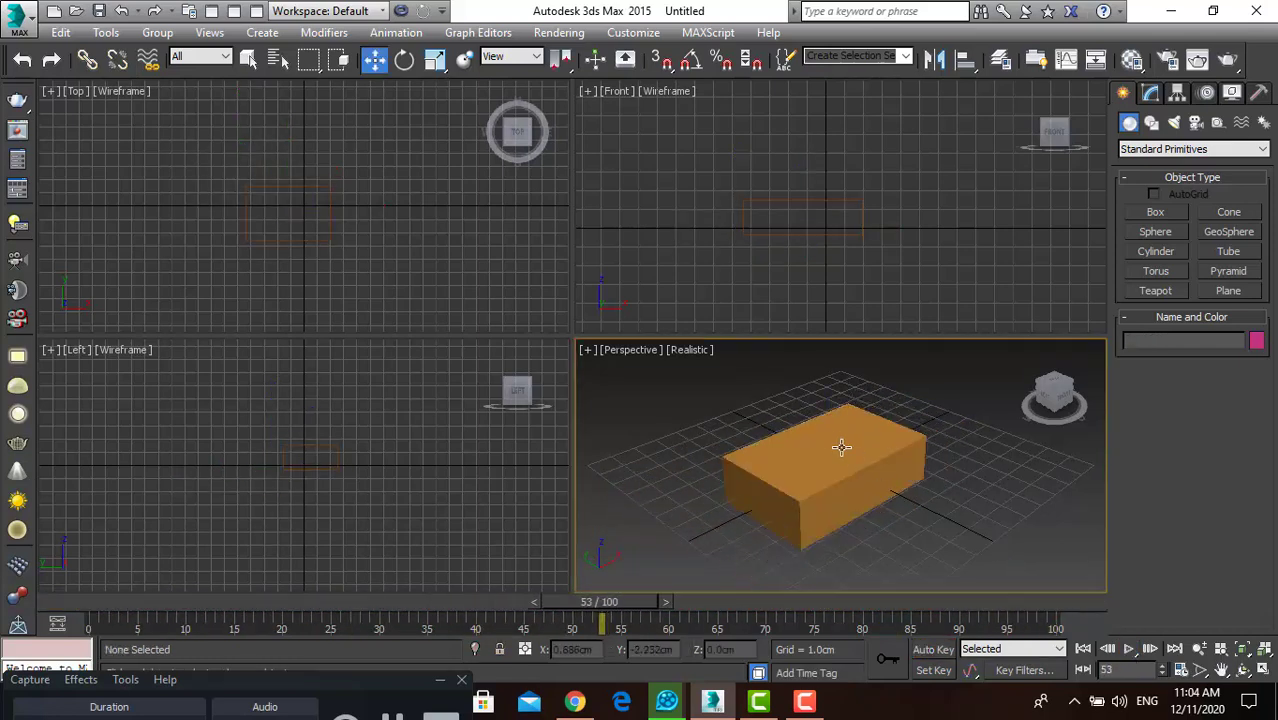
key(ctrl+z)
key(Delete)
click(598, 250)
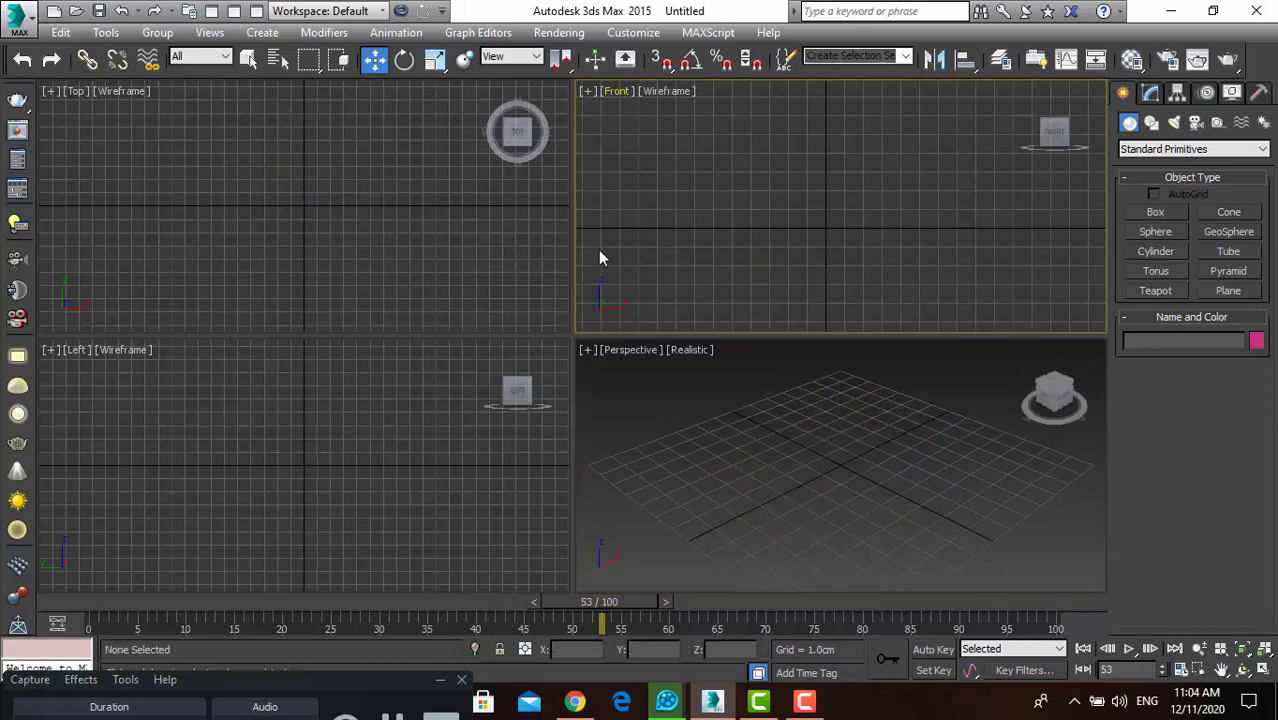
click(517, 299)
click(391, 375)
click(755, 412)
click(736, 278)
click(479, 238)
click(399, 355)
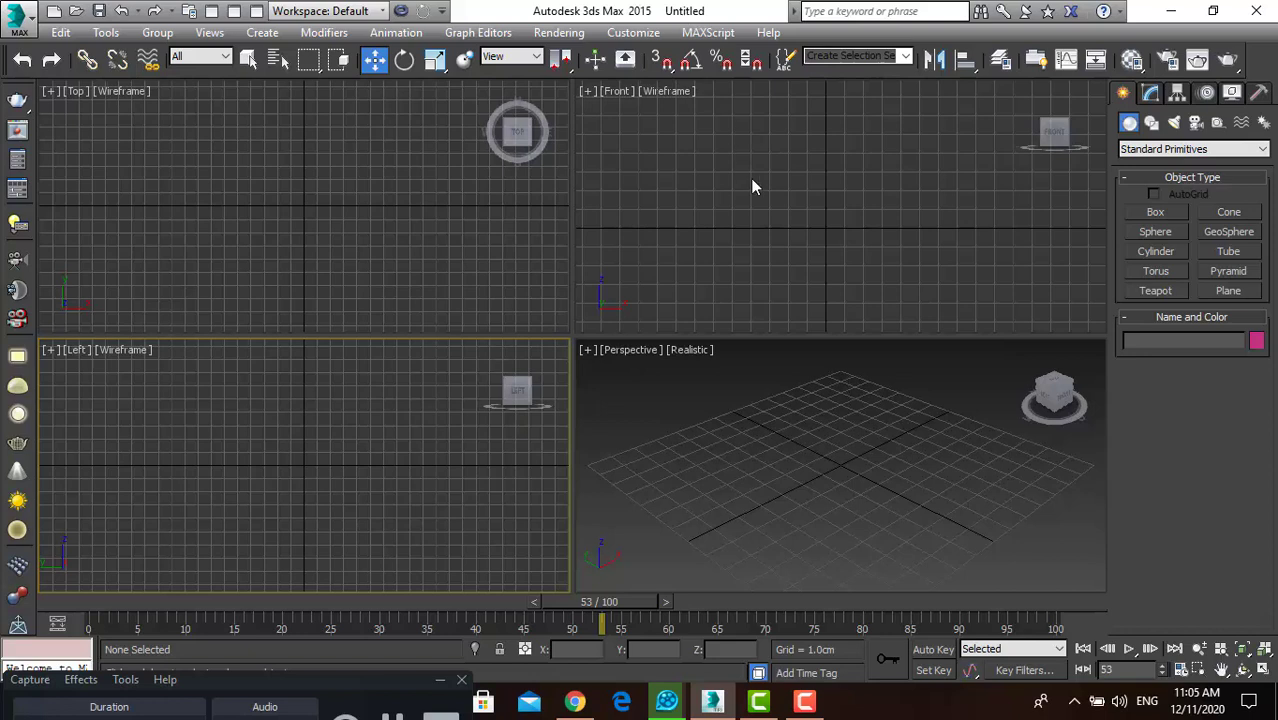
click(650, 218)
click(468, 272)
click(413, 414)
click(648, 408)
click(685, 251)
click(408, 257)
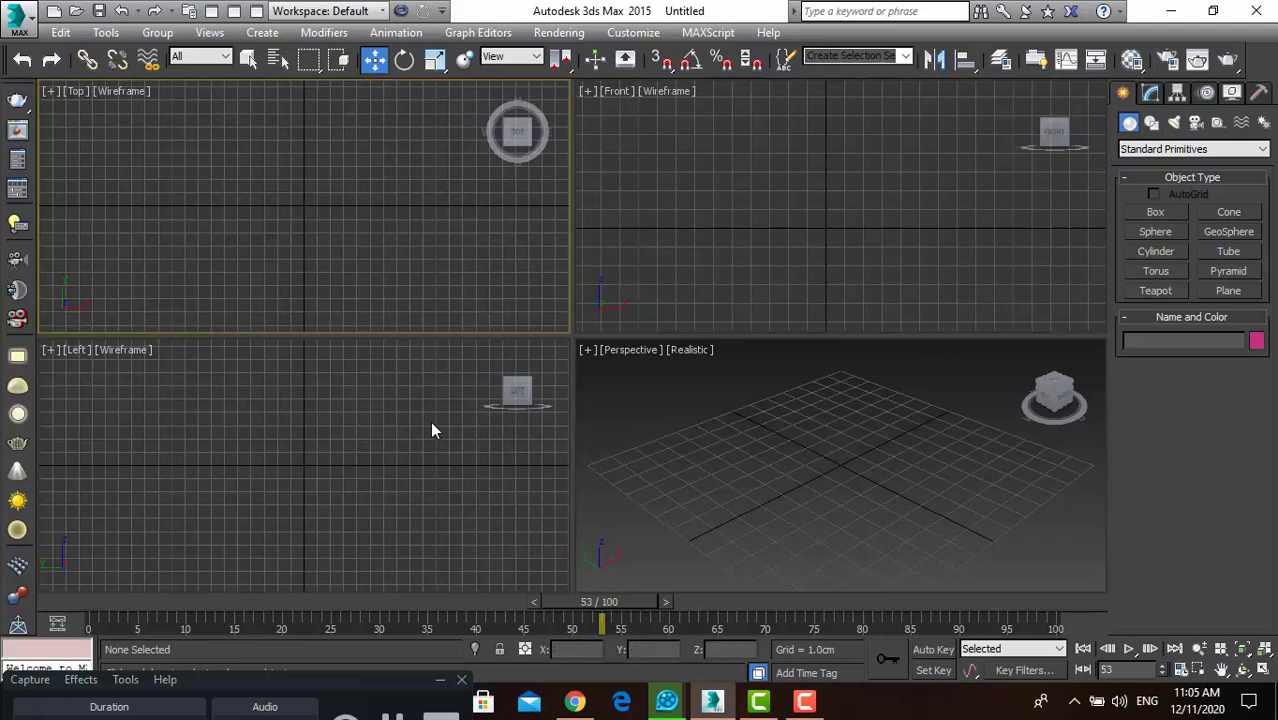
click(432, 430)
click(372, 242)
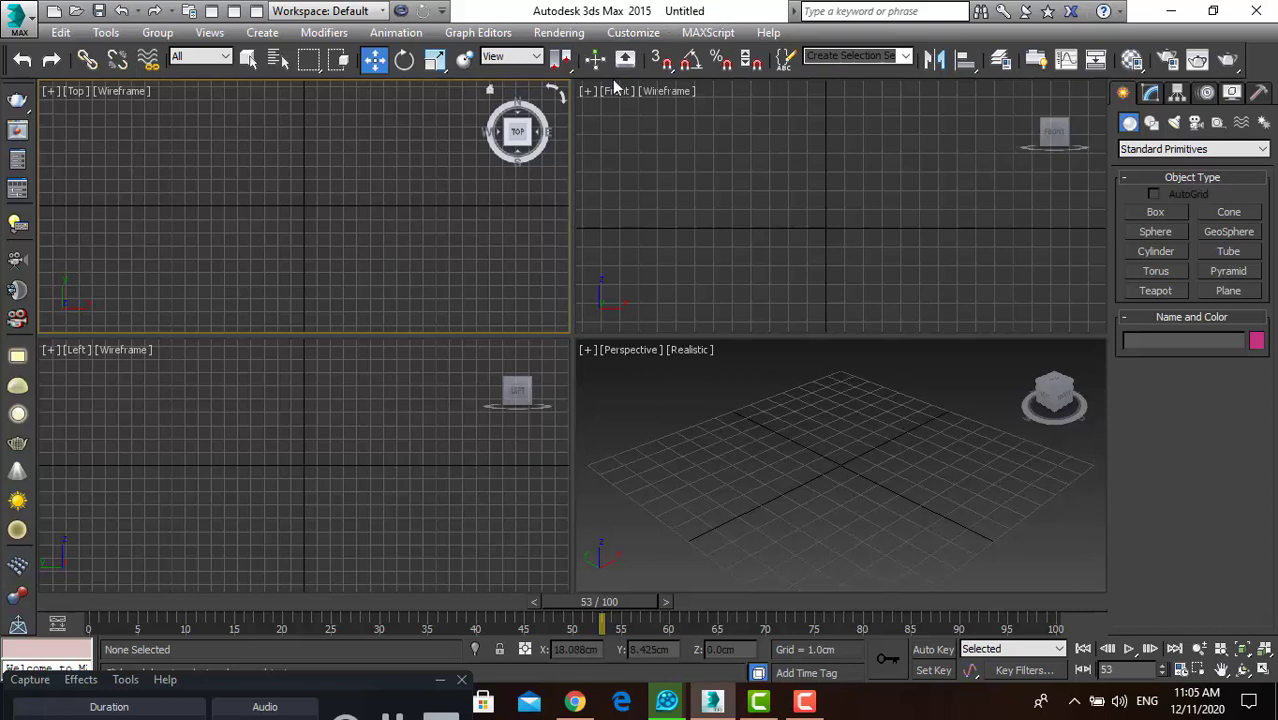
click(706, 213)
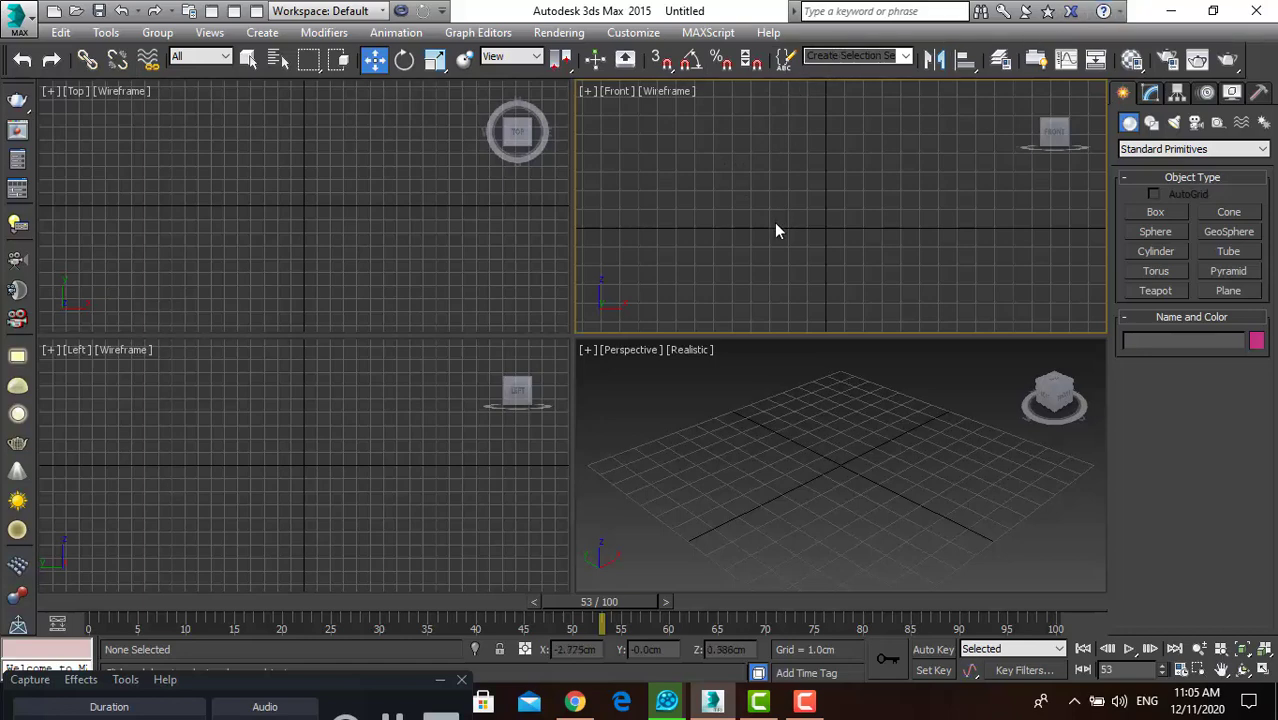
scroll(774, 222, down, 1)
scroll(783, 241, down, 1)
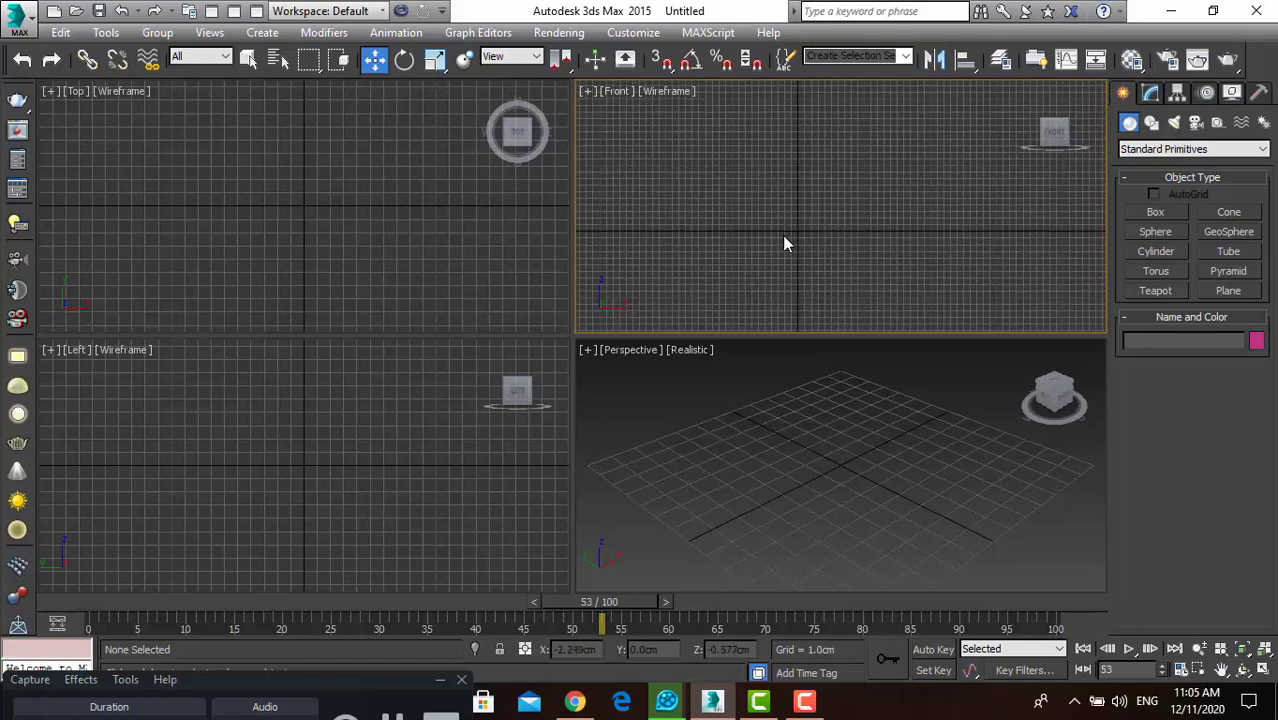
scroll(784, 242, up, 2)
scroll(797, 238, down, 2)
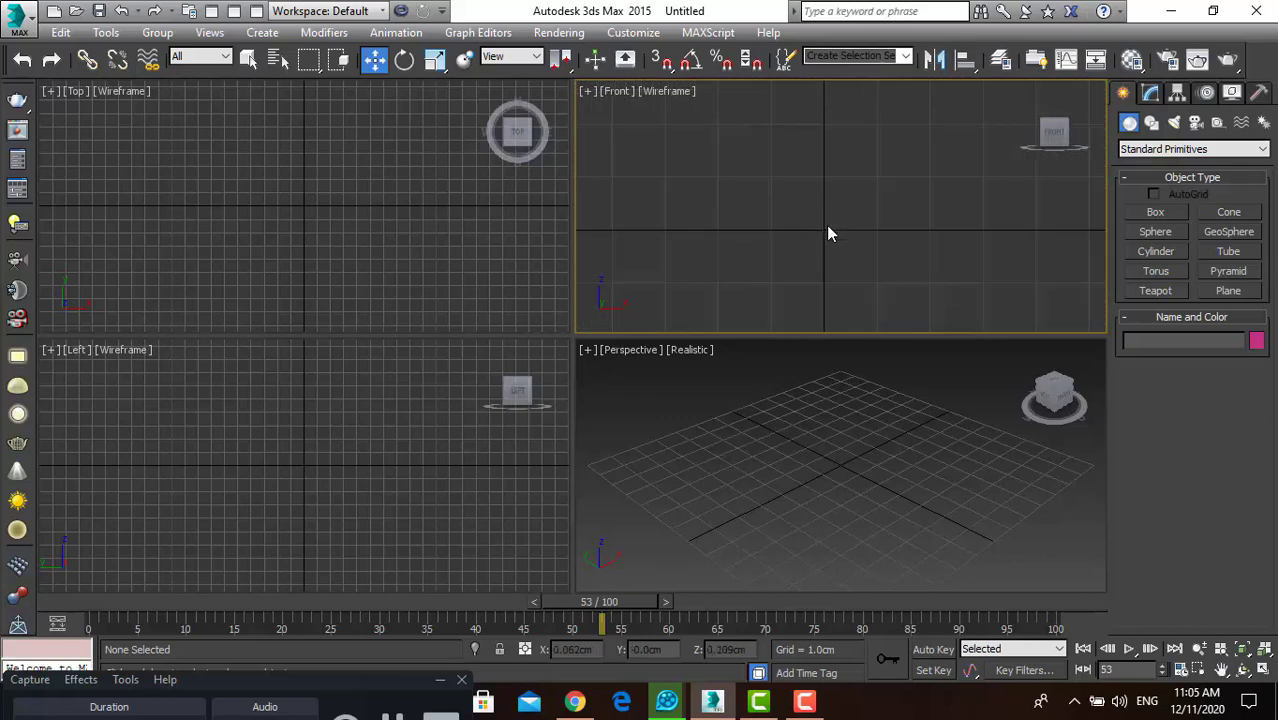
scroll(826, 240, down, 1)
scroll(822, 240, down, 1)
scroll(822, 240, down, 1)
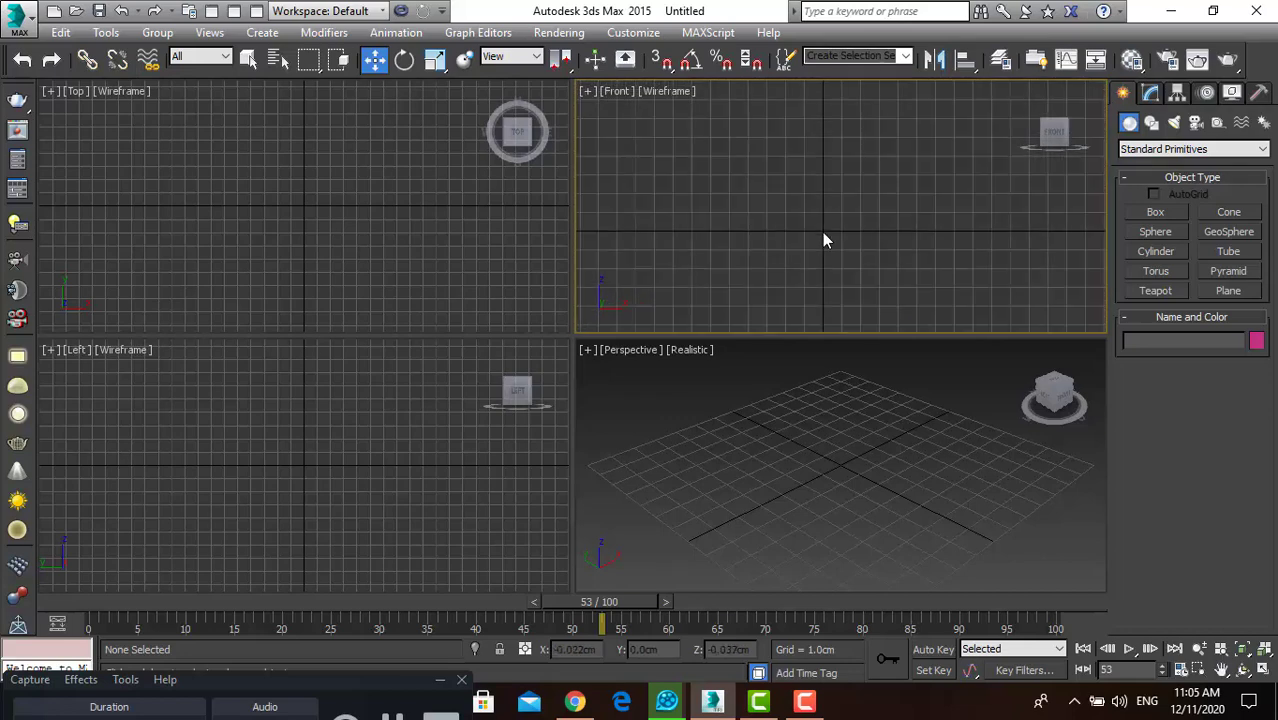
Step: Cycle through the Top, Left and Front views, then maximize Perspective to full workspace
click(890, 11)
click(799, 462)
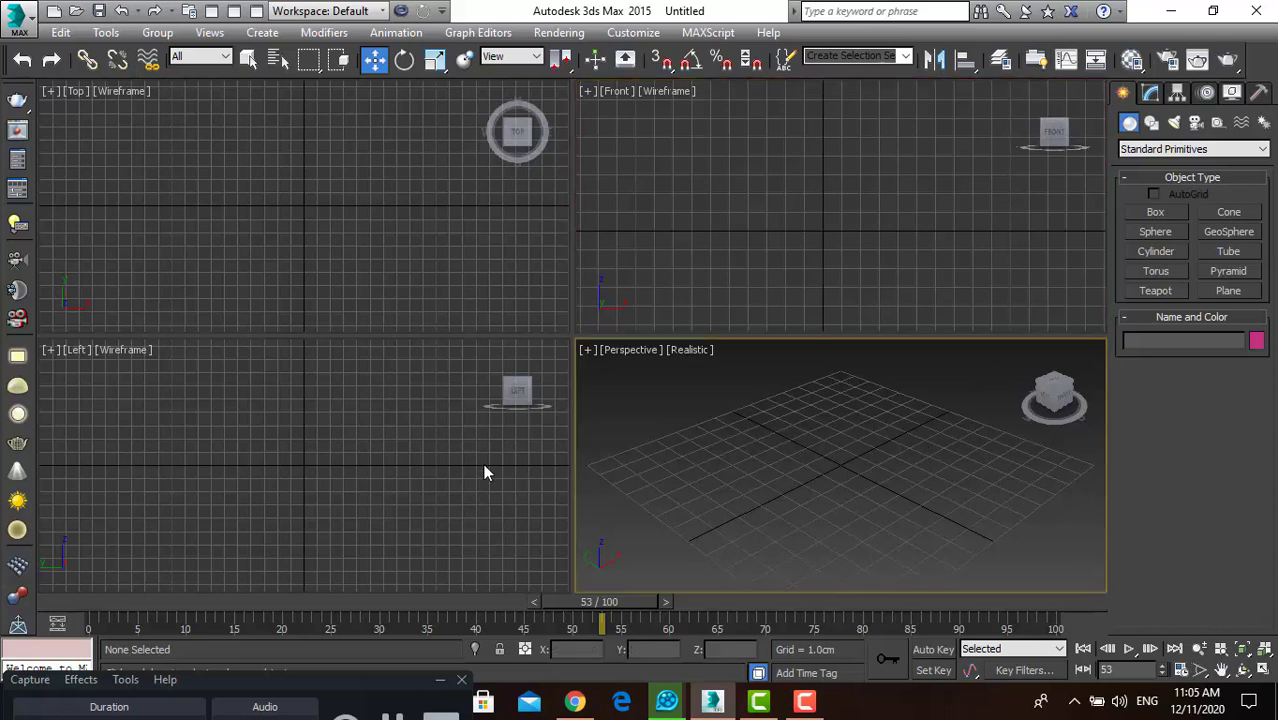
click(439, 450)
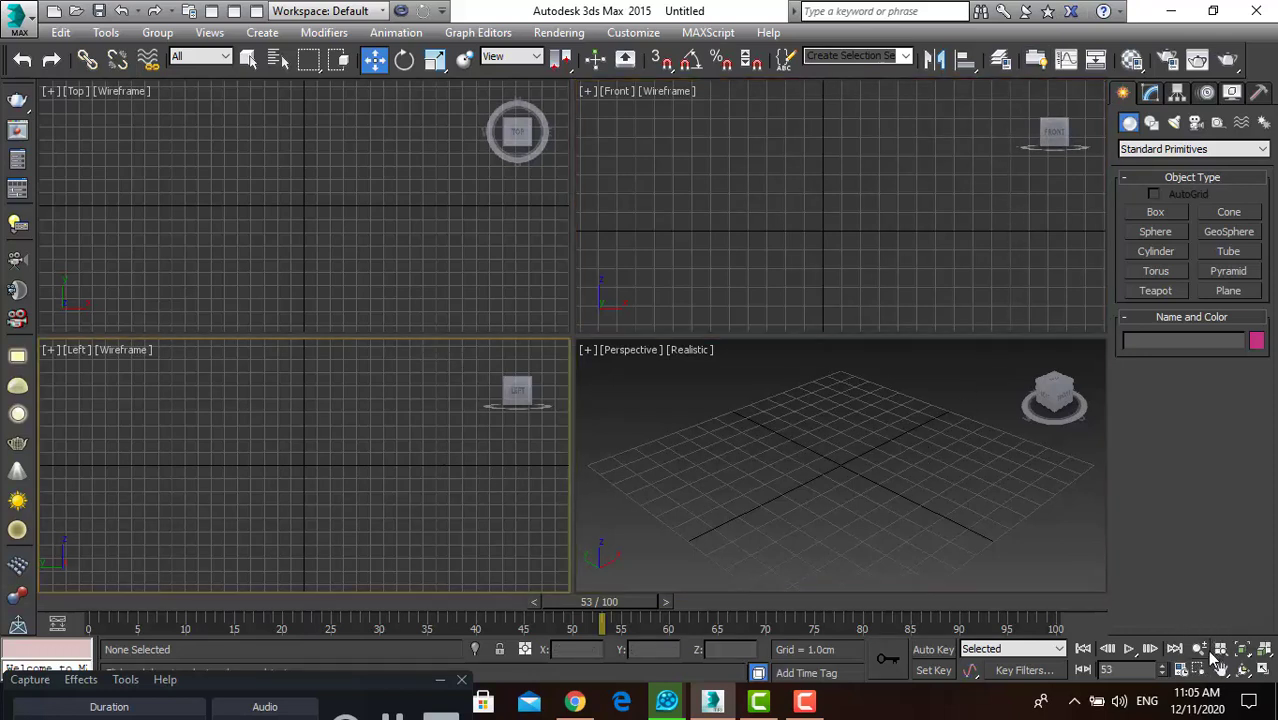
click(910, 477)
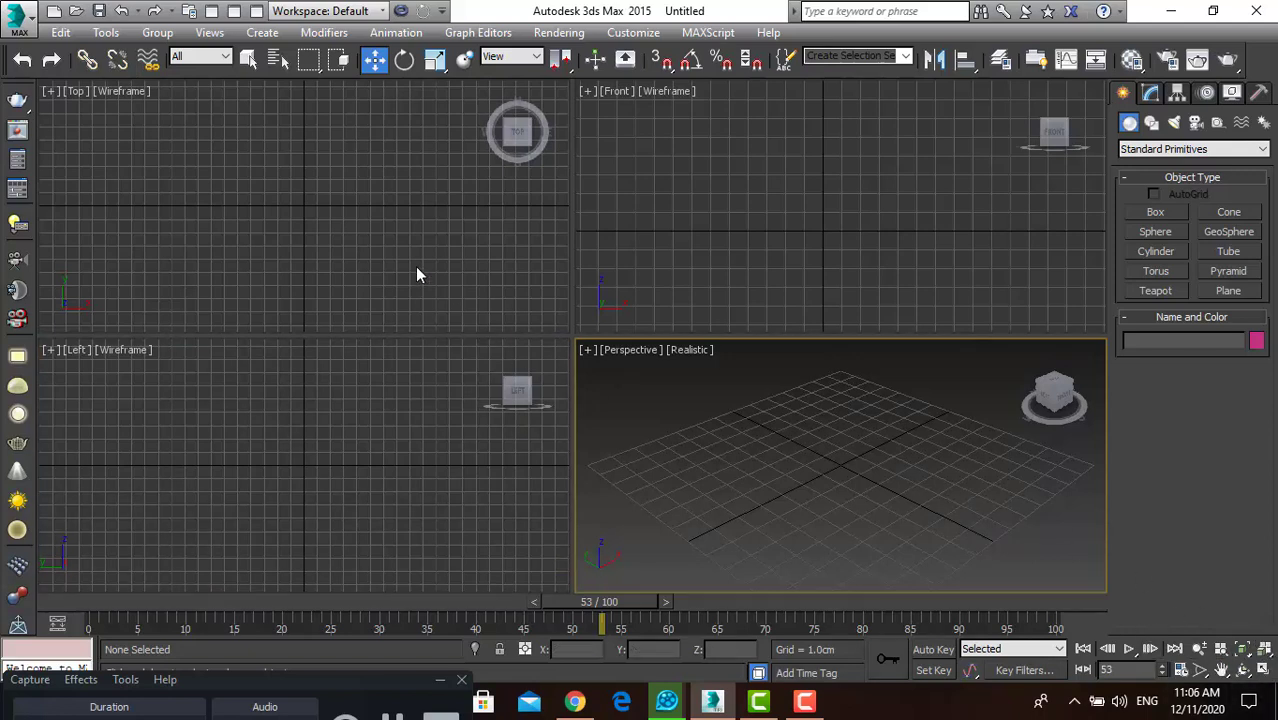
click(430, 326)
click(429, 383)
click(473, 317)
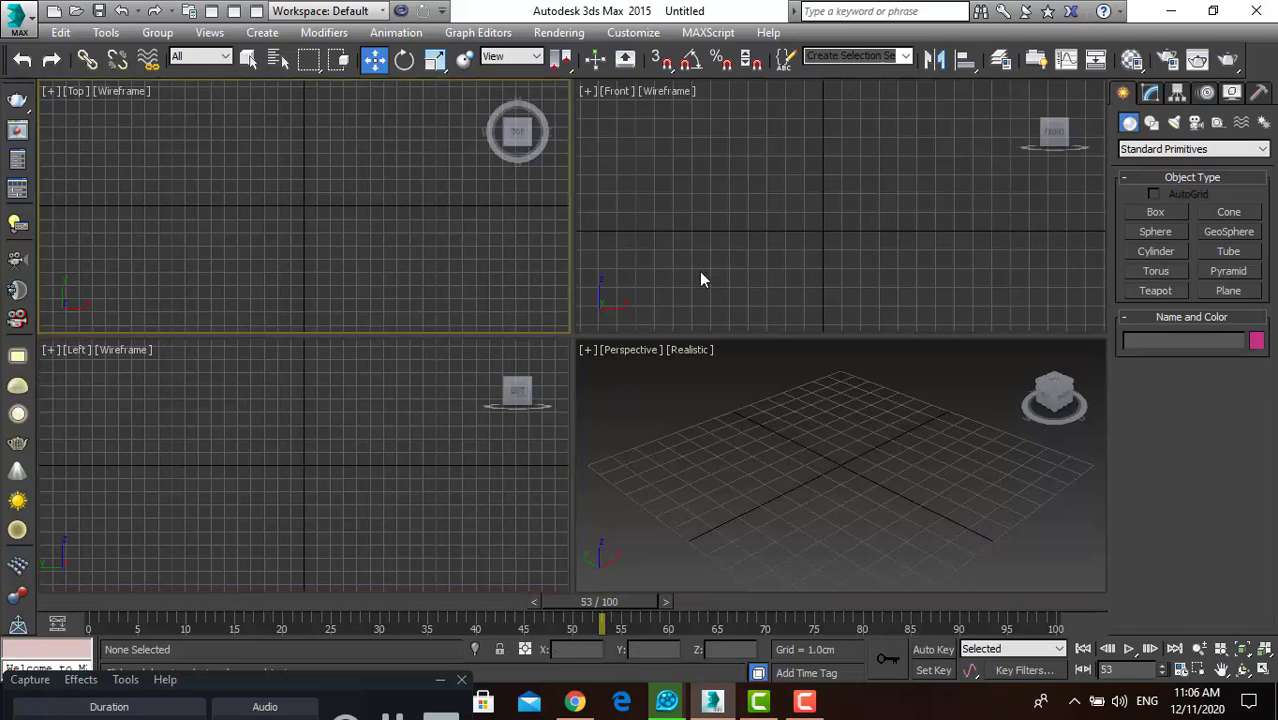
click(699, 271)
click(736, 398)
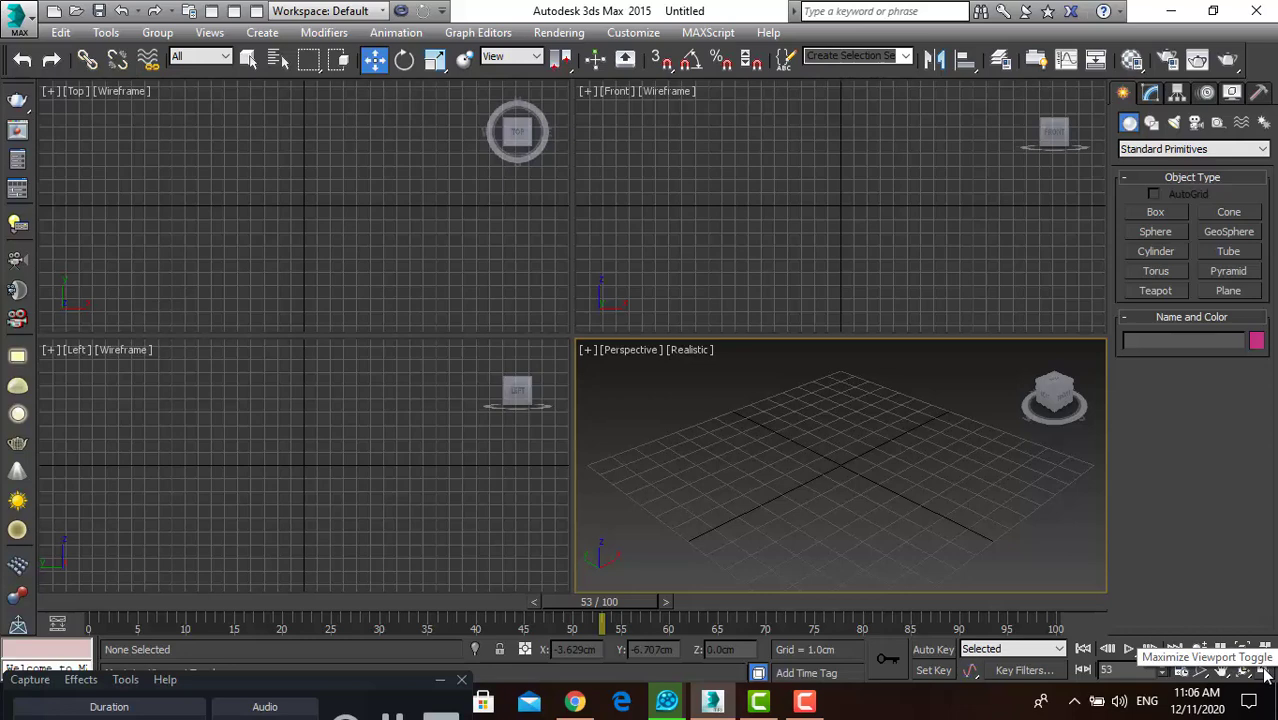
click(780, 252)
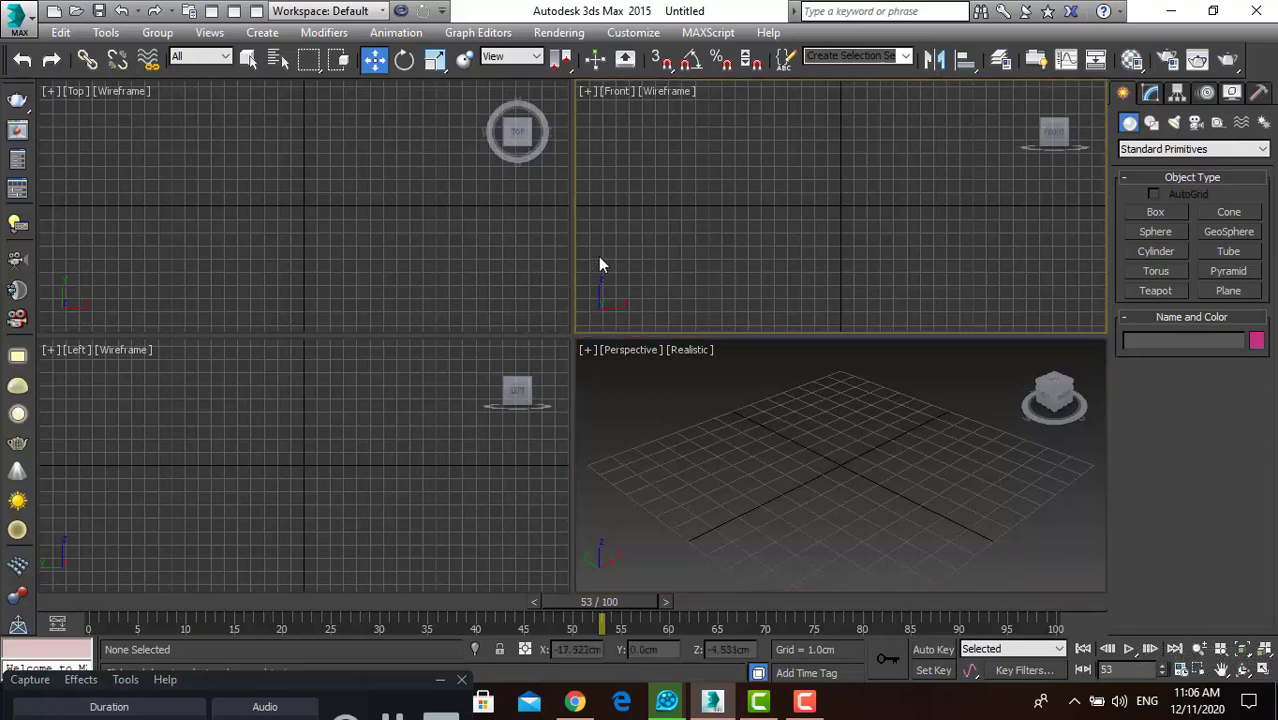
click(453, 252)
click(680, 432)
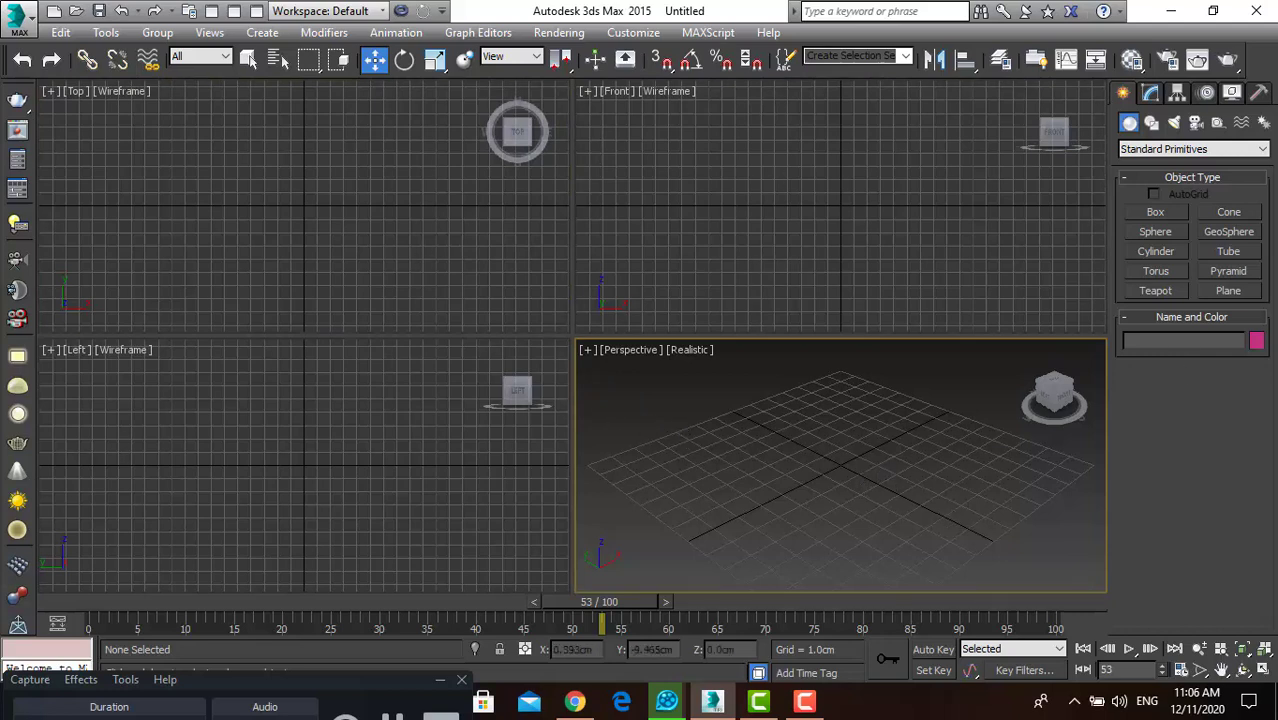
click(1262, 676)
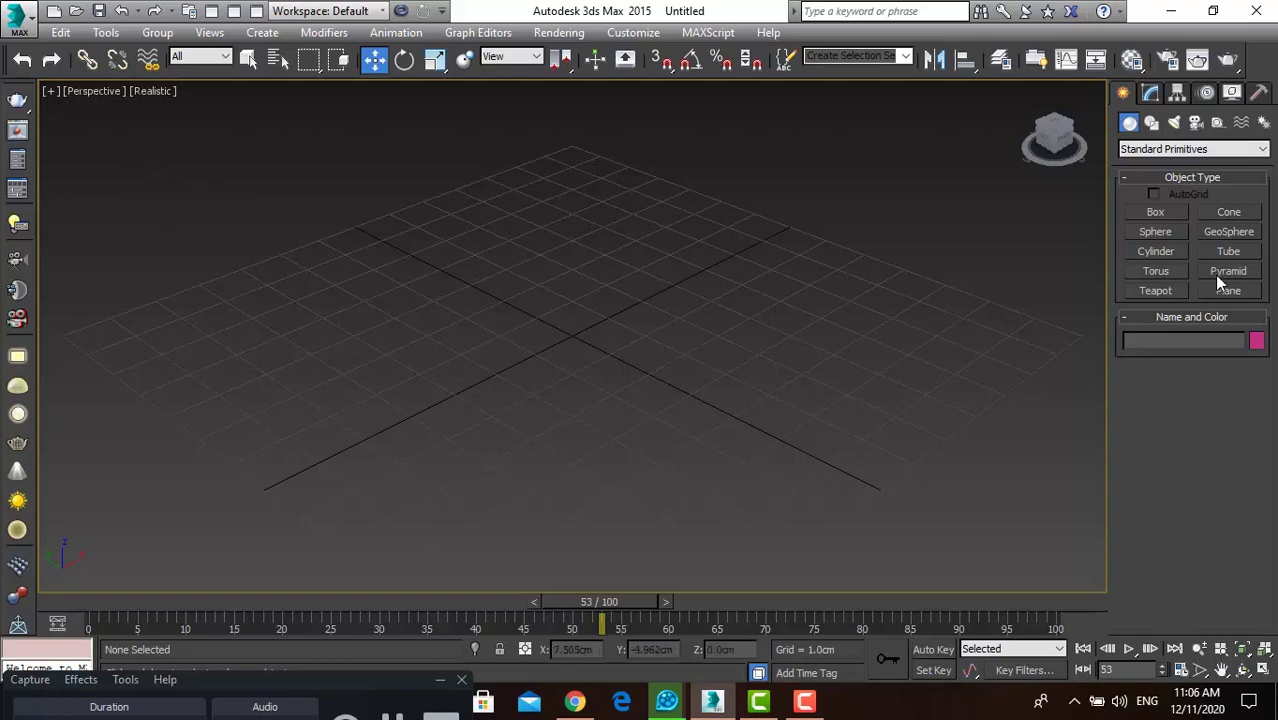
Step: Create a tall pink box near the grid centre
click(1156, 213)
drag(553, 220, 568, 388)
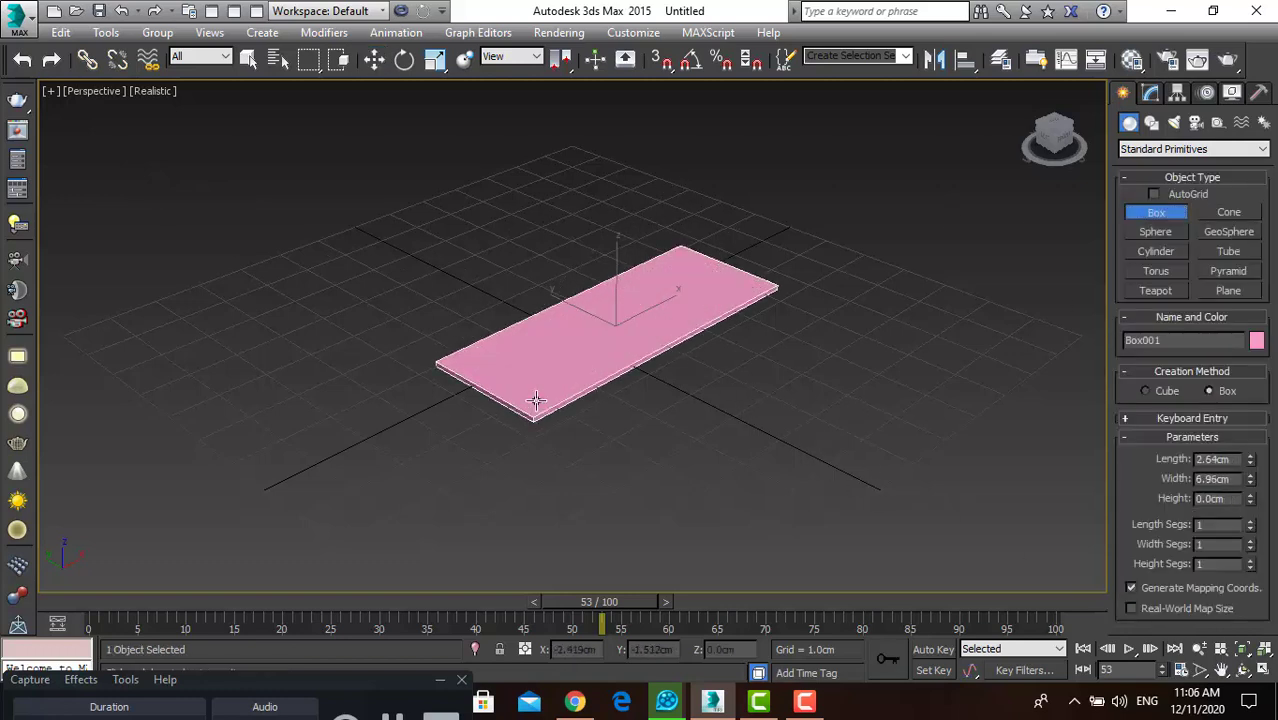
click(528, 303)
key(w)
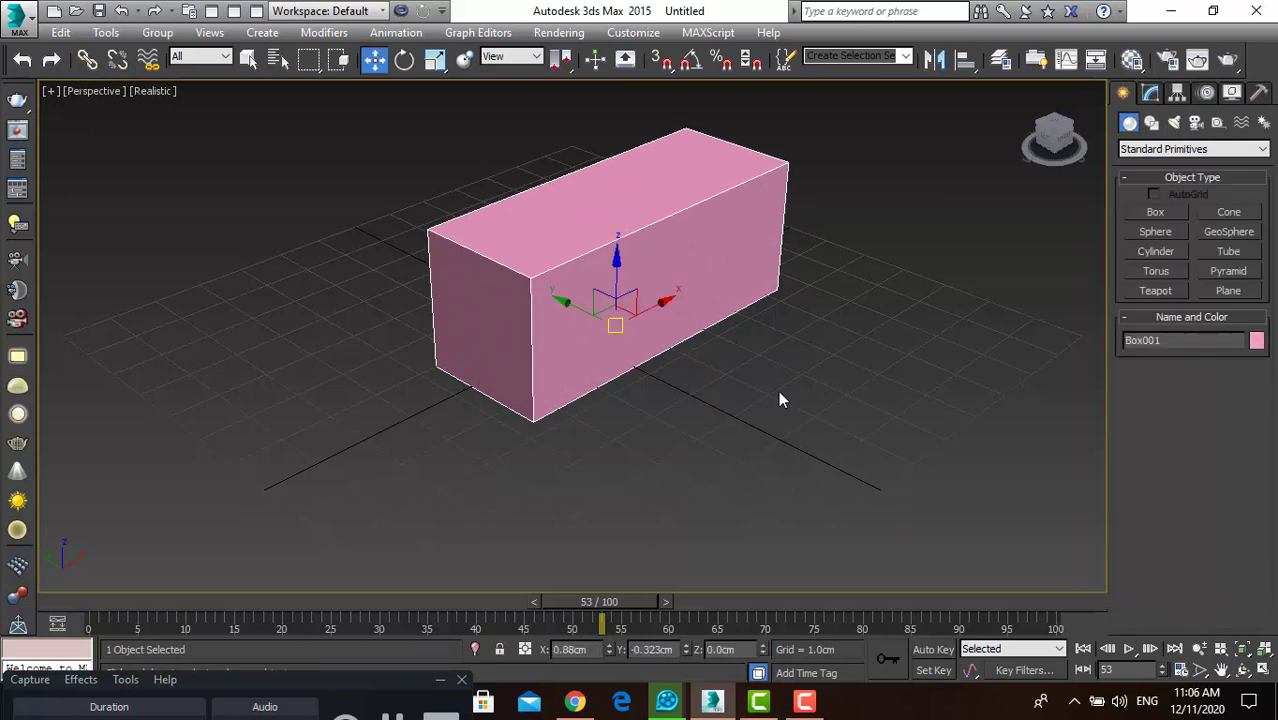
click(778, 395)
Step: Zoom in and out, then restore the four-viewport layout with Alt+W
scroll(620, 302, up, 3)
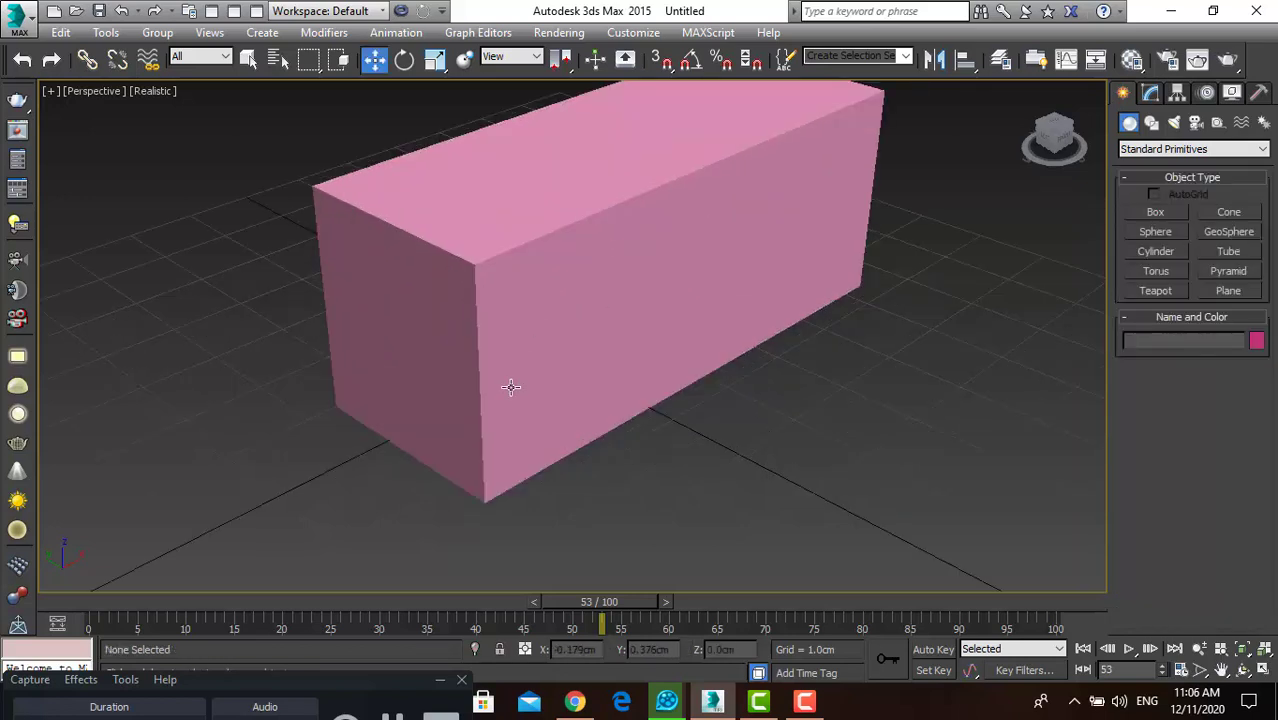
scroll(509, 393, down, 3)
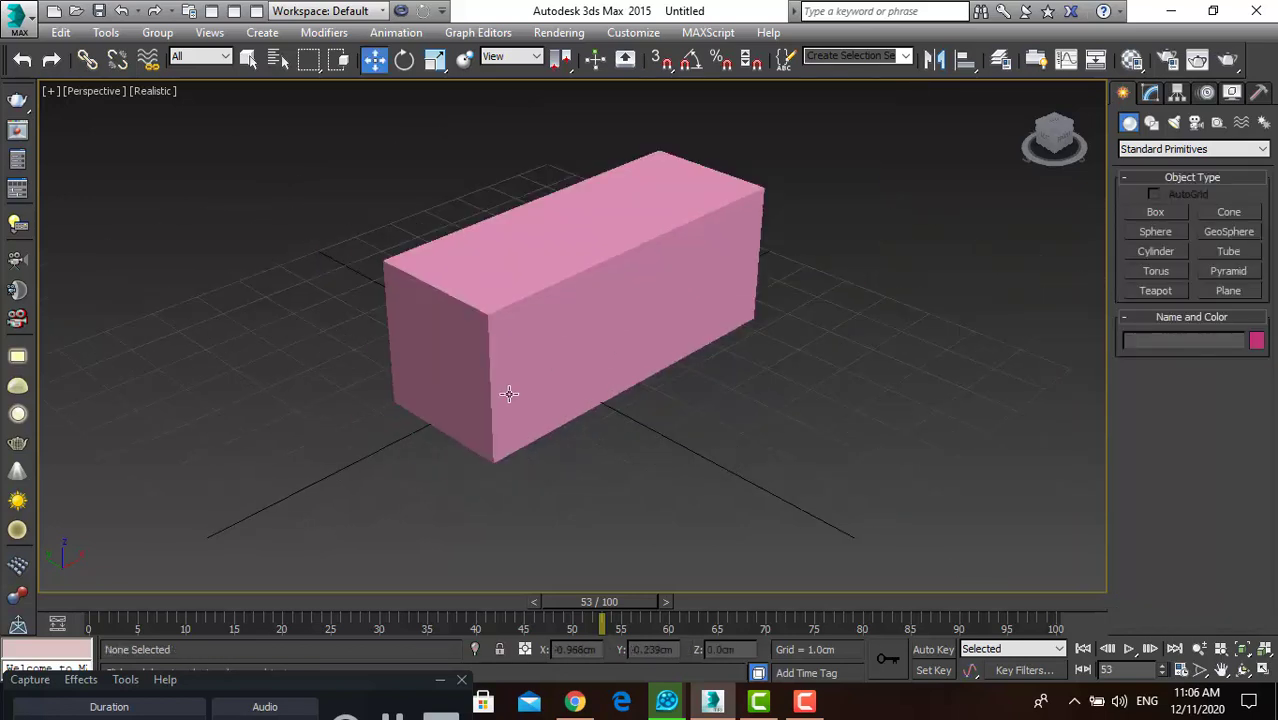
click(1262, 672)
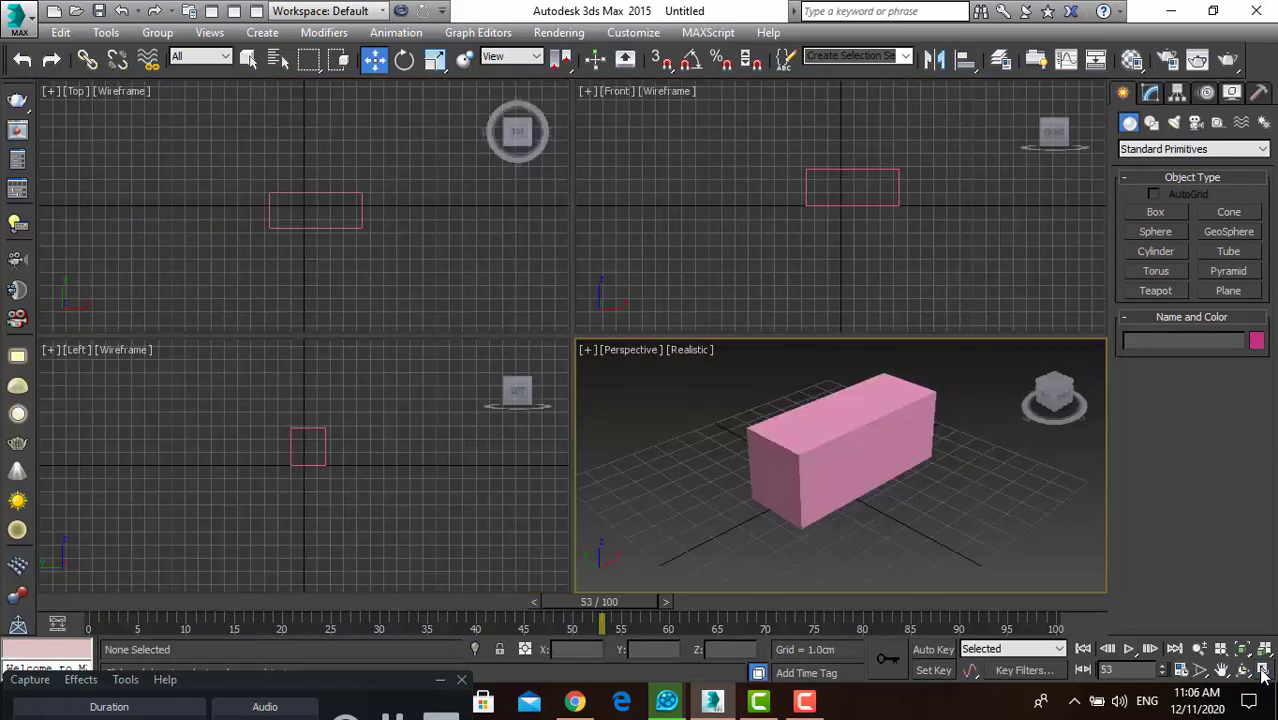
click(1262, 672)
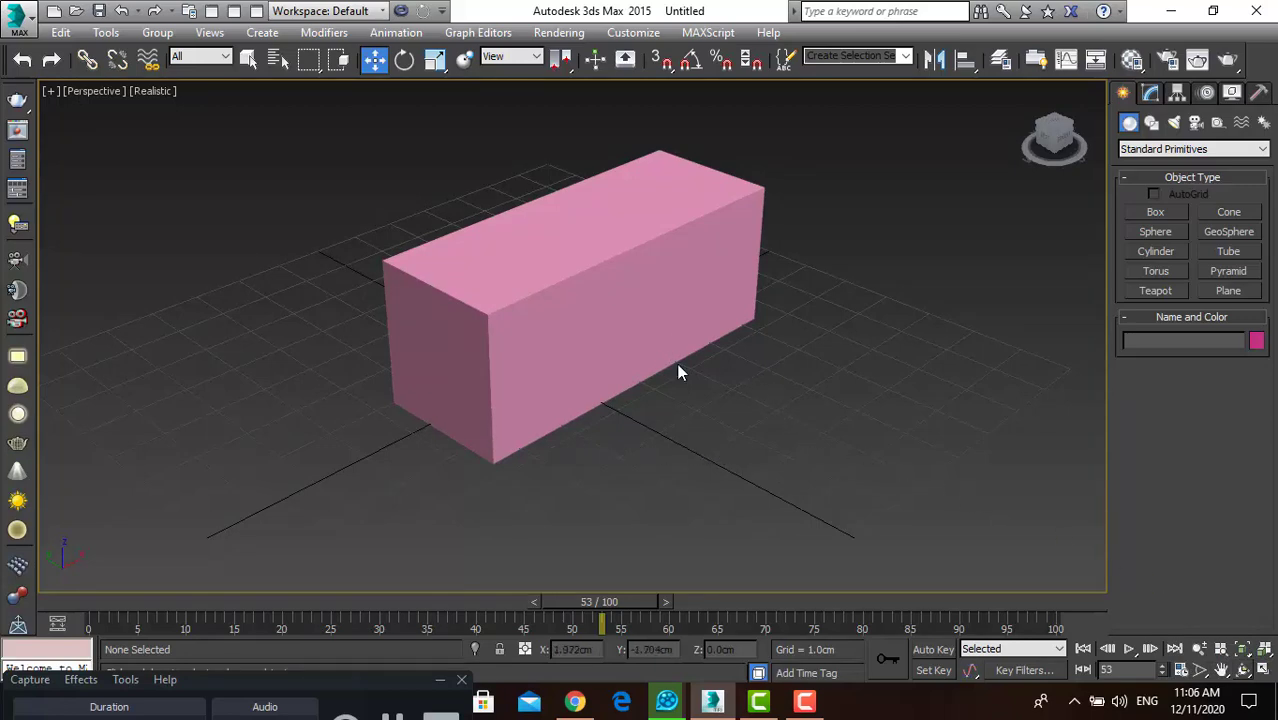
key(alt+w)
key(alt+w)
key(alt+w)
key(alt+w)
key(alt+w)
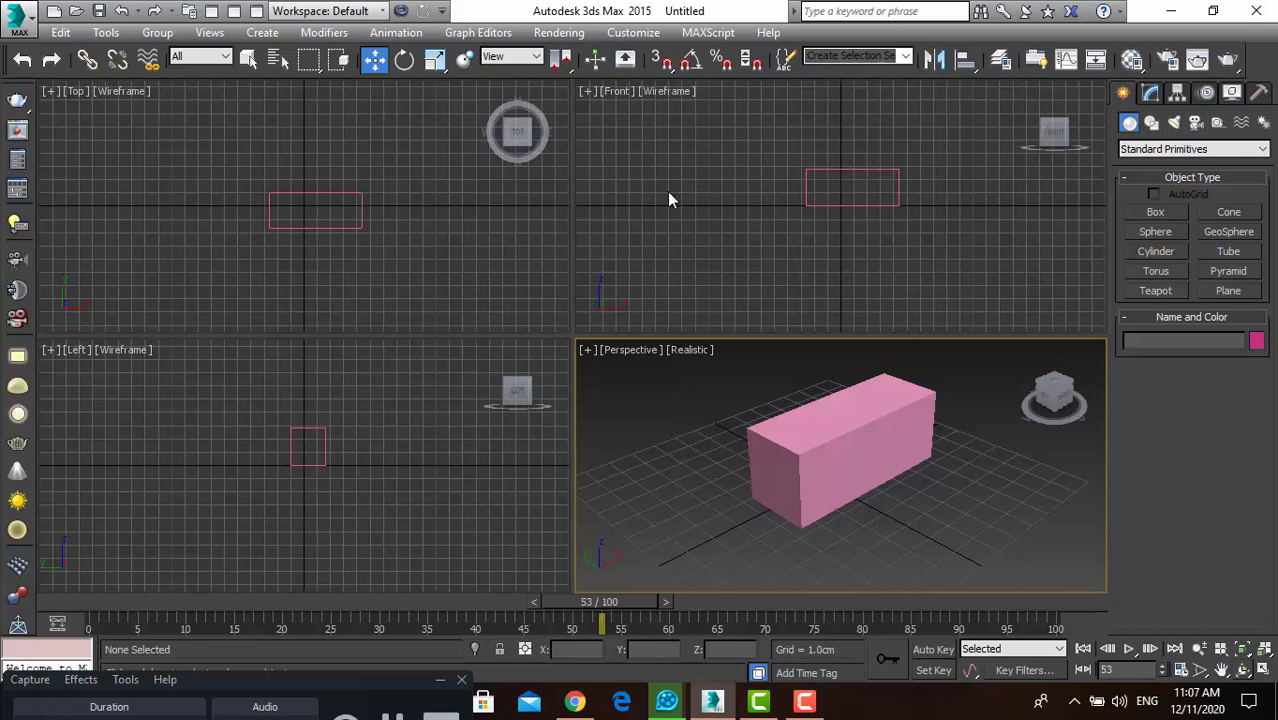
Step: Maximize the Front and Top views in turn with Alt+W, ending in the quad layout
click(667, 191)
click(476, 226)
click(604, 201)
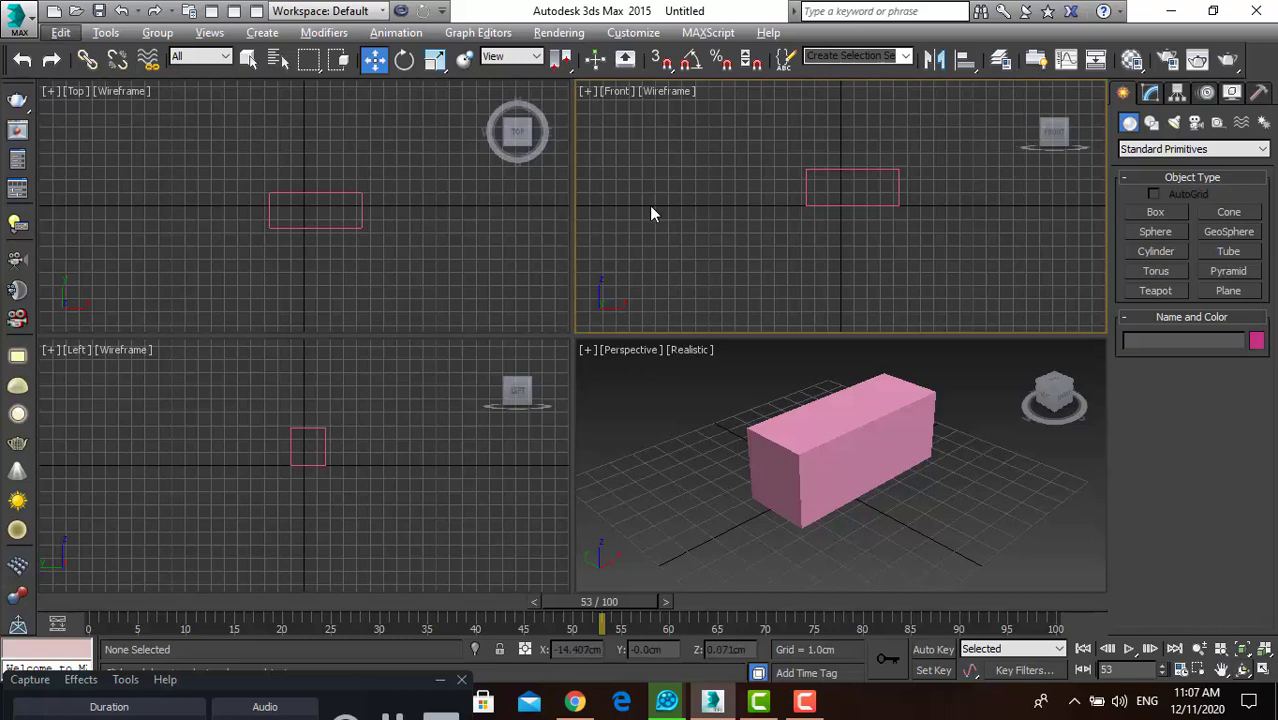
key(alt+w)
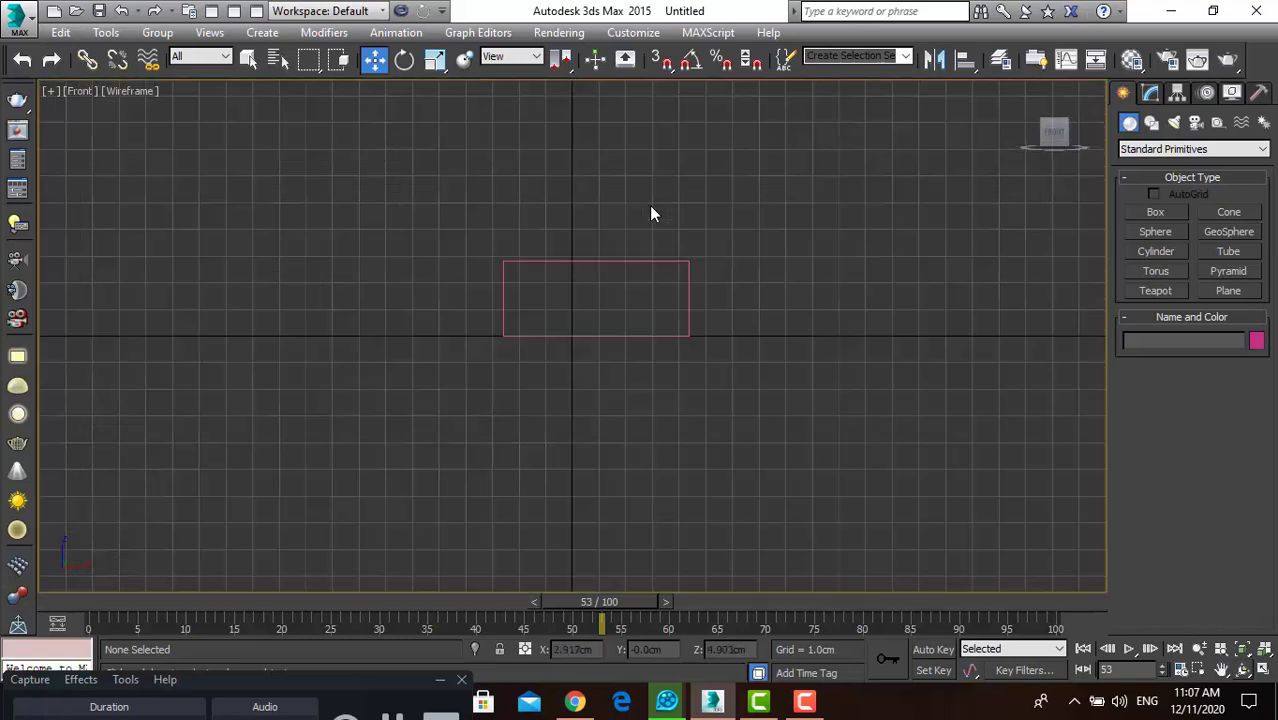
key(alt+w)
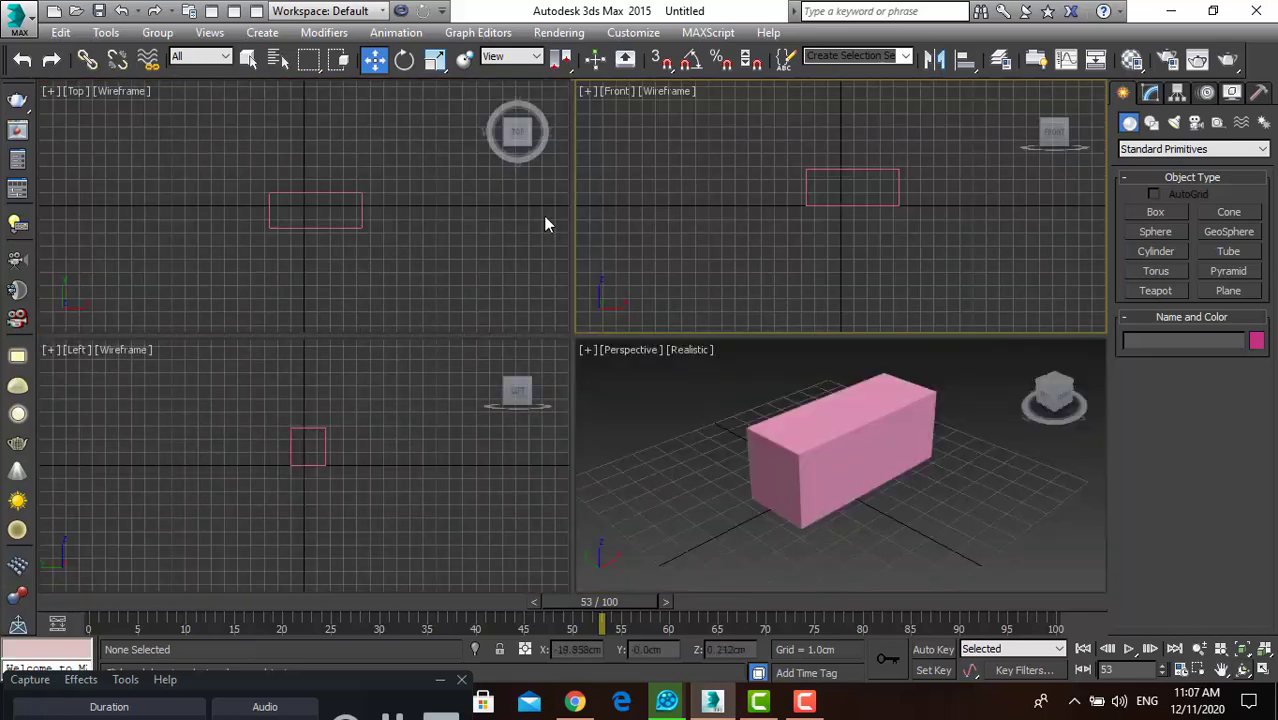
key(alt+w)
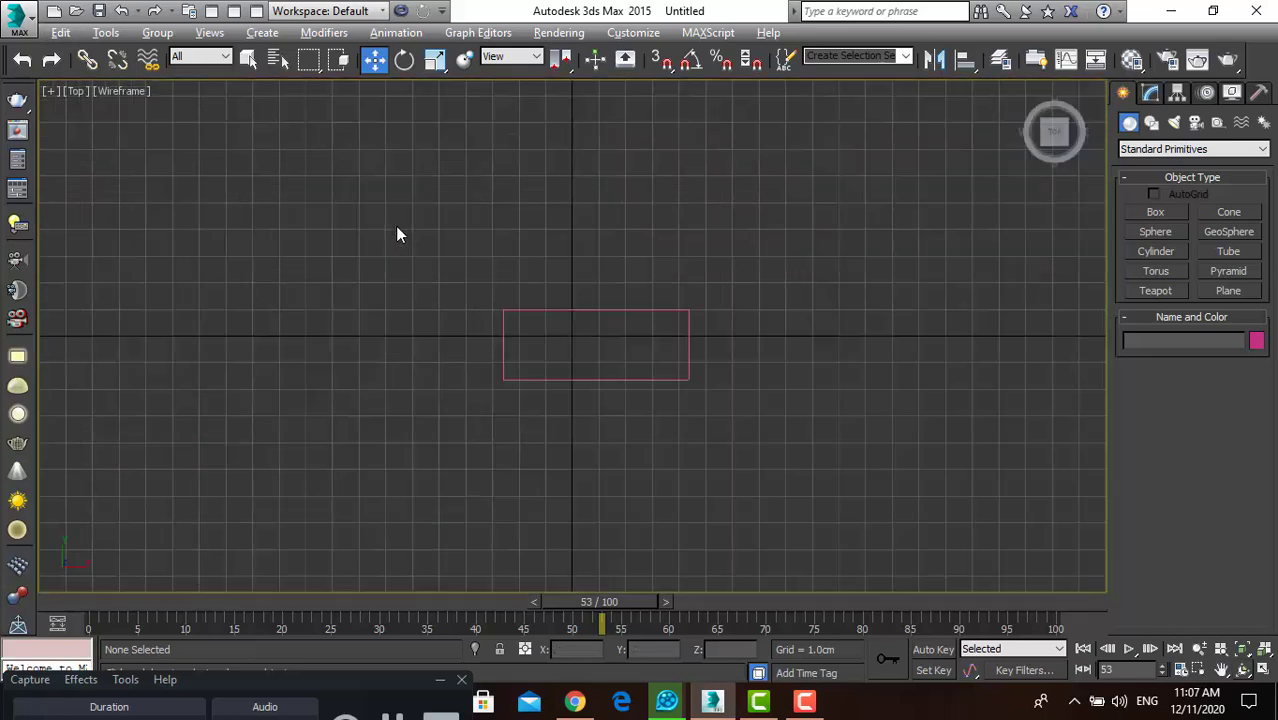
key(alt+w)
key(alt+w)
key(alt+w)
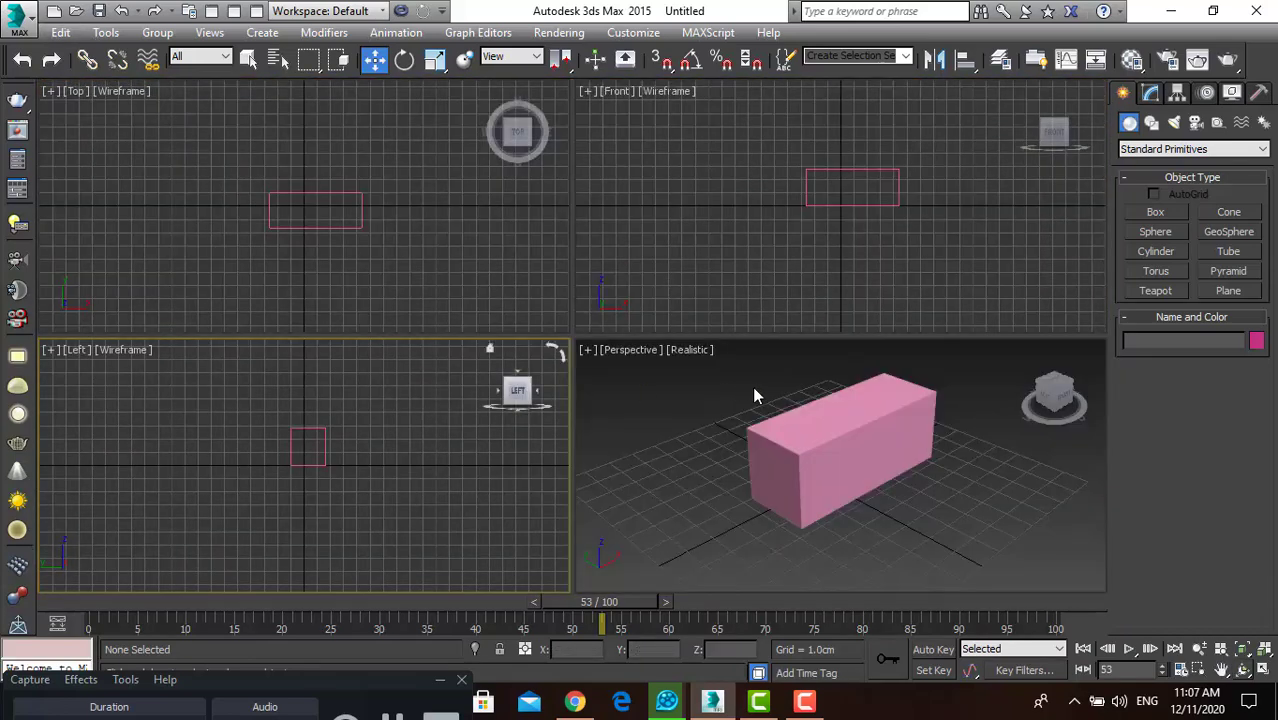
click(925, 538)
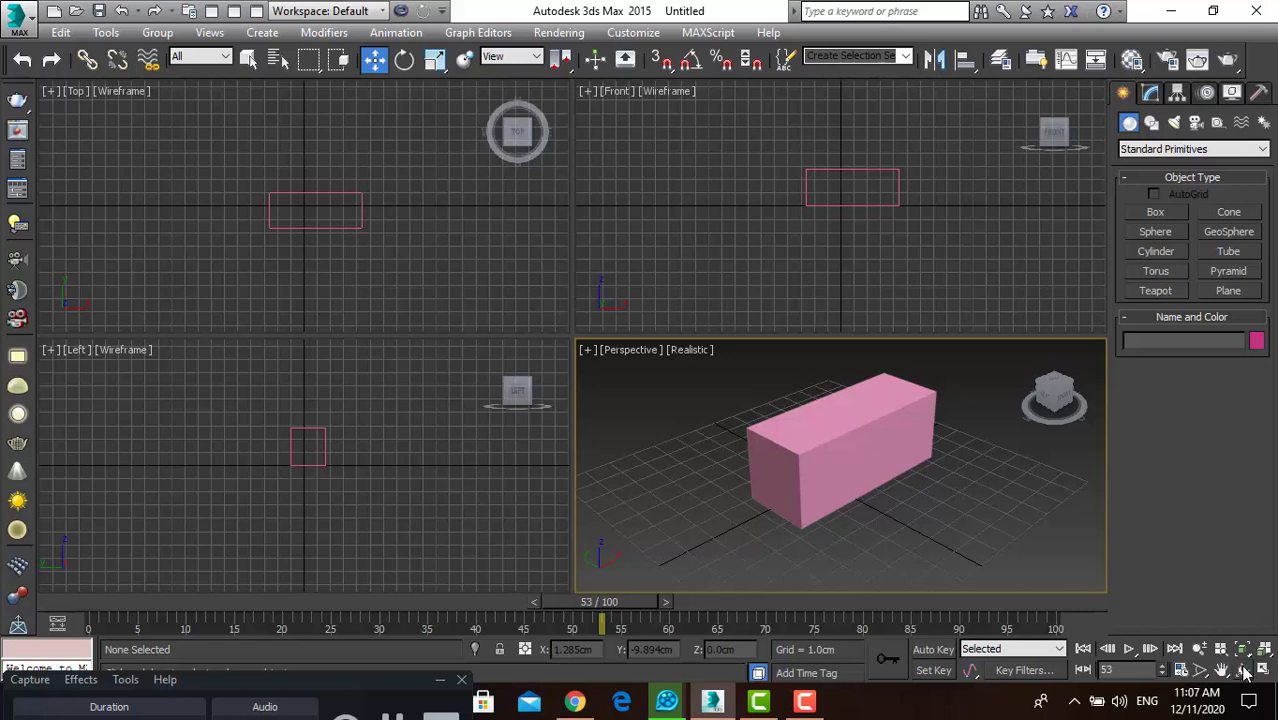
Step: Maximize Perspective with Alt+W and orbit down to a low side-on view of the pink box
click(1243, 671)
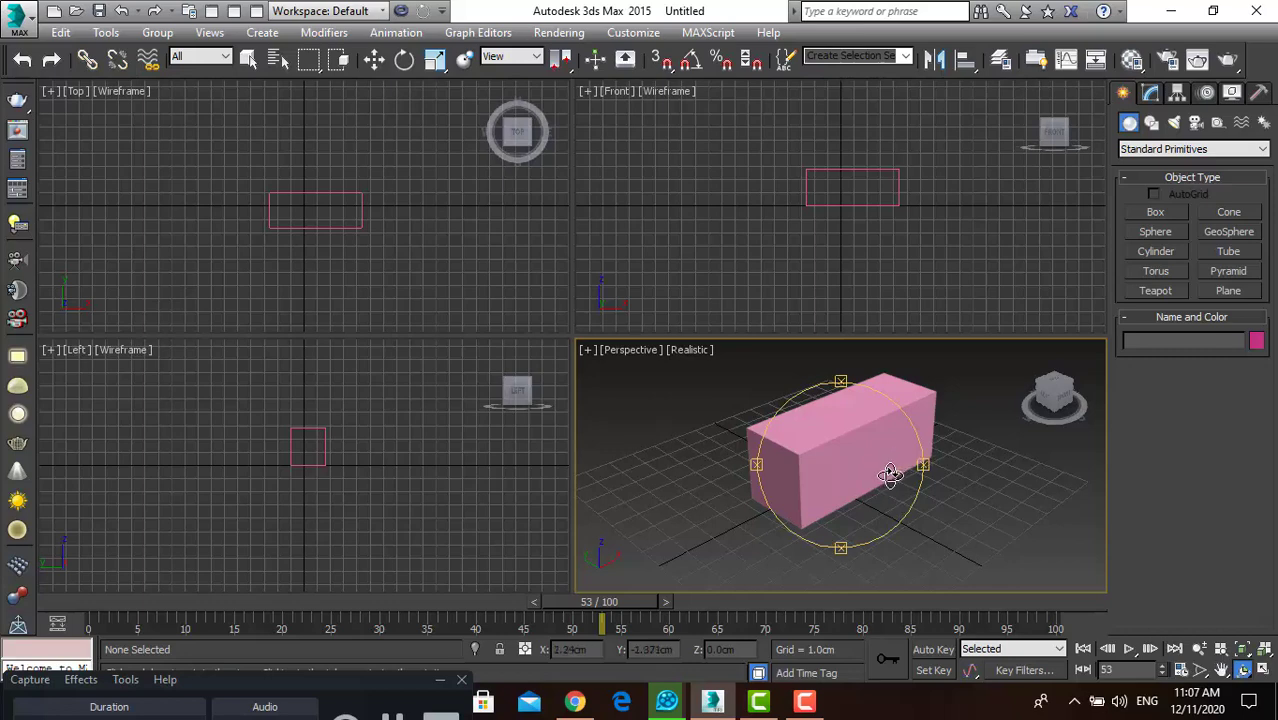
key(alt+w)
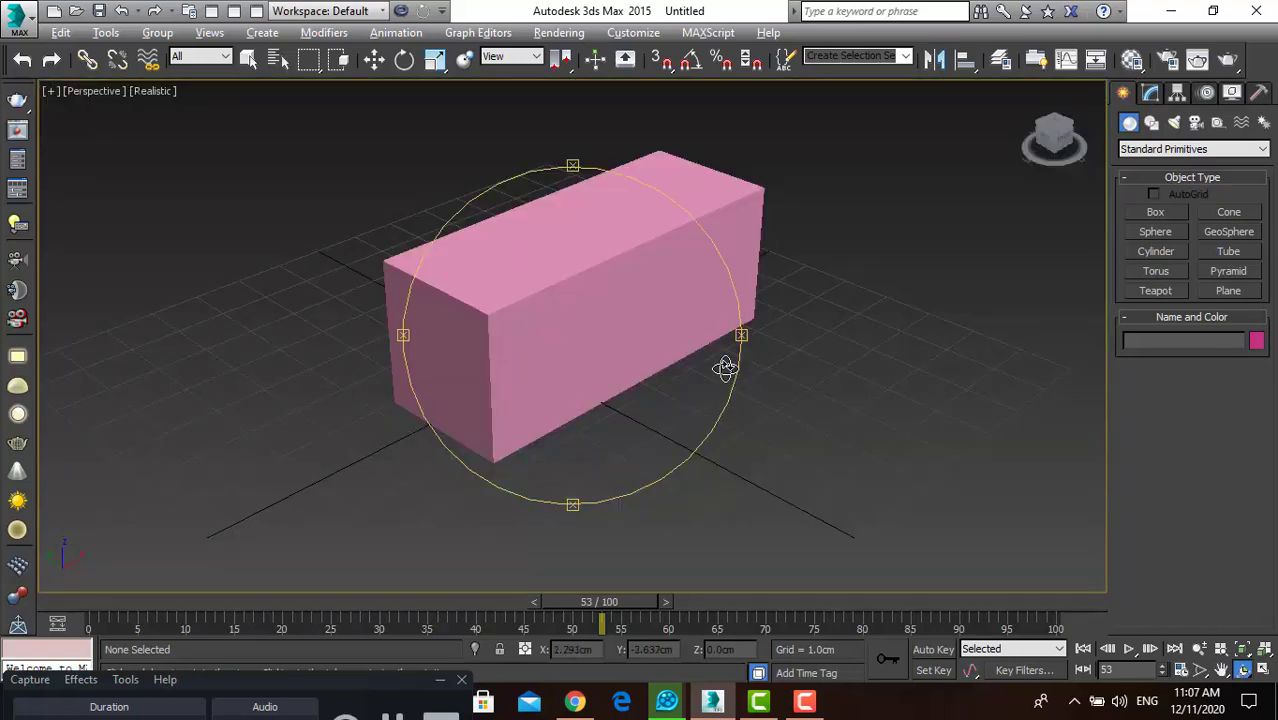
mouse_move(722, 367)
mouse_down()
mouse_move(516, 401)
mouse_move(298, 391)
mouse_move(534, 414)
mouse_move(668, 402)
mouse_move(722, 381)
mouse_move(758, 196)
mouse_move(736, 382)
mouse_up()
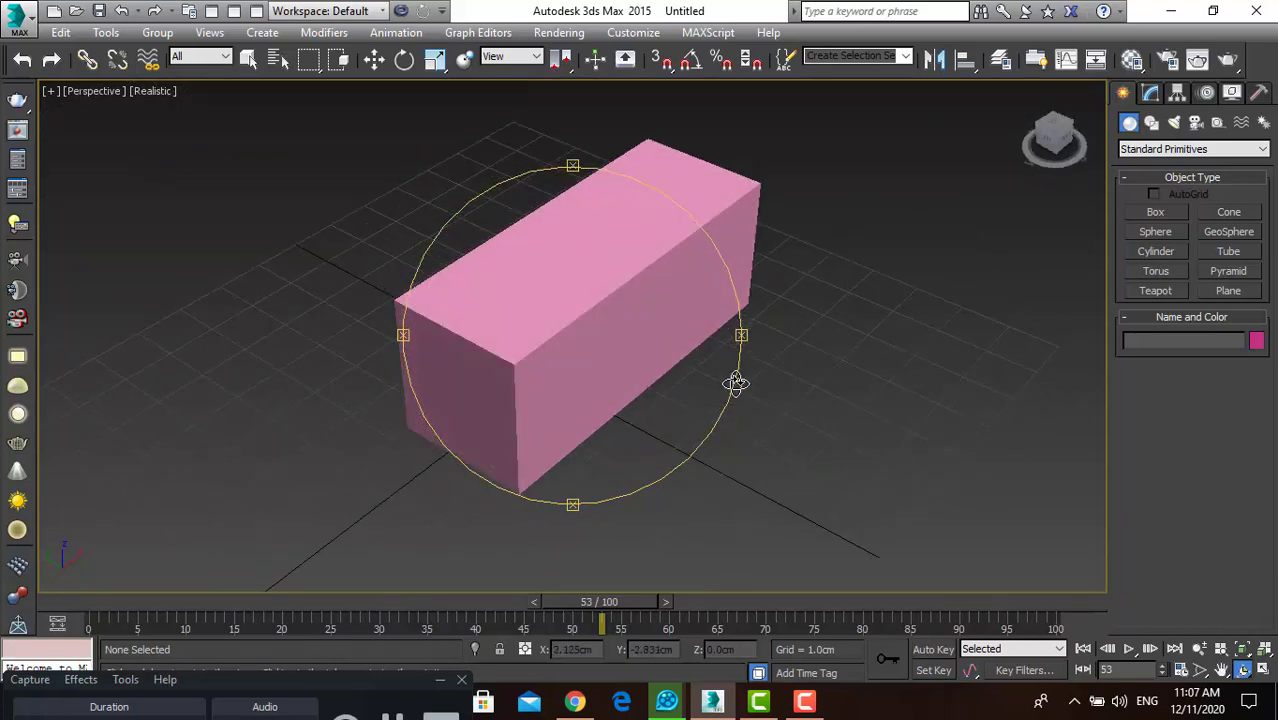
key(w)
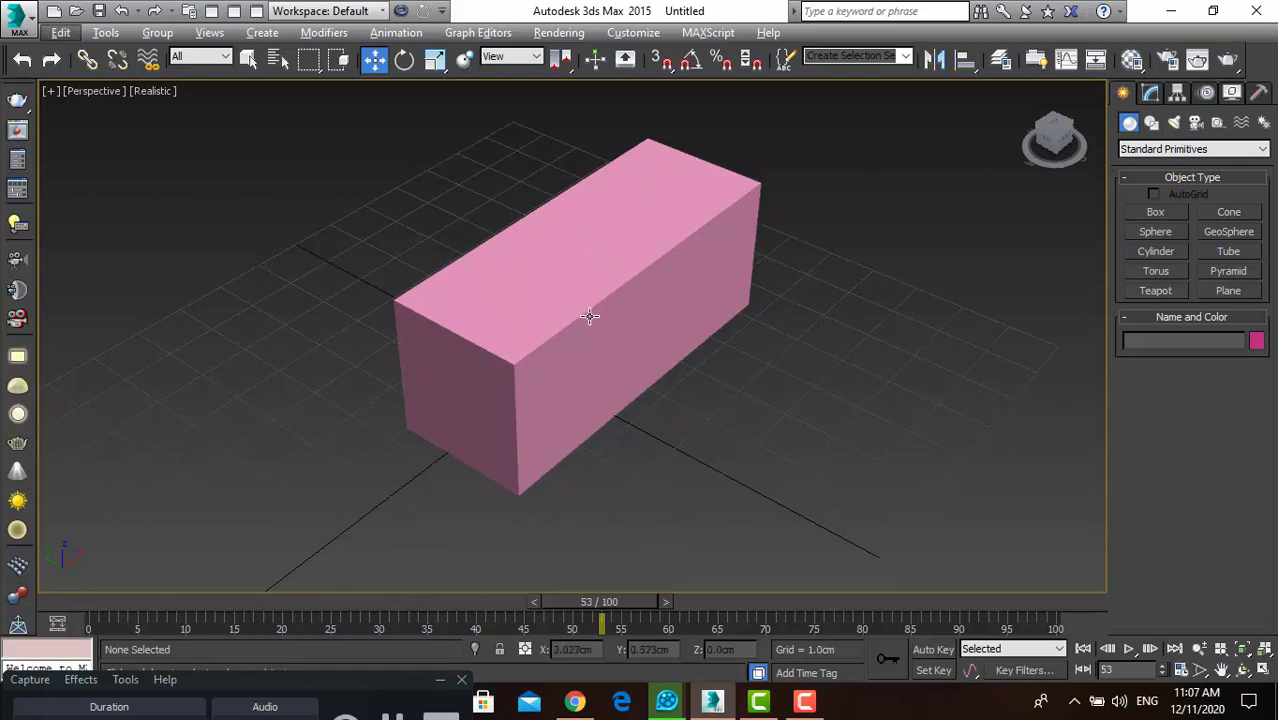
alt+middle_drag(586, 312, 559, 262)
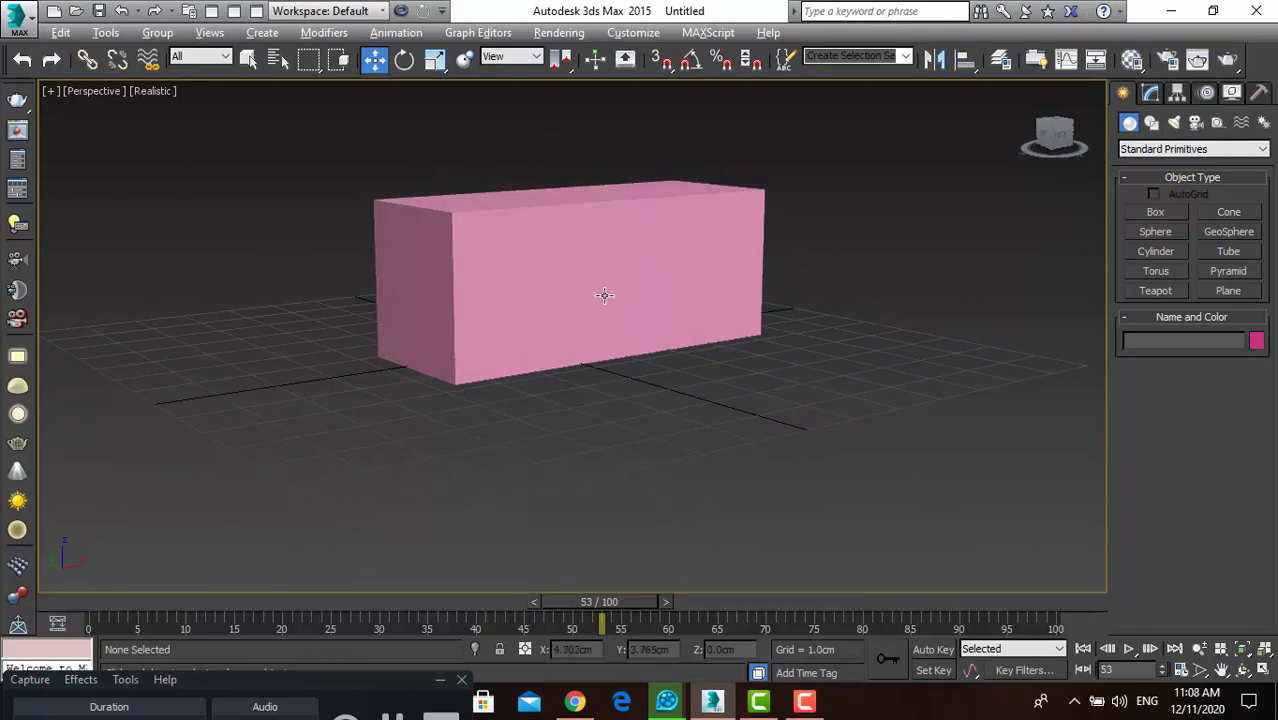
mouse_move(556, 266)
alt+middle_down()
mouse_move(559, 288)
mouse_move(511, 348)
mouse_move(465, 228)
mouse_move(608, 246)
mouse_move(622, 323)
mouse_move(485, 323)
mouse_move(522, 277)
mouse_move(613, 303)
mouse_move(422, 265)
mouse_move(448, 165)
mouse_move(434, 274)
mouse_move(443, 331)
alt+middle_up()
Step: Roll the mouse wheel to zoom far out from the pink box and back in
scroll(443, 331, down, 3)
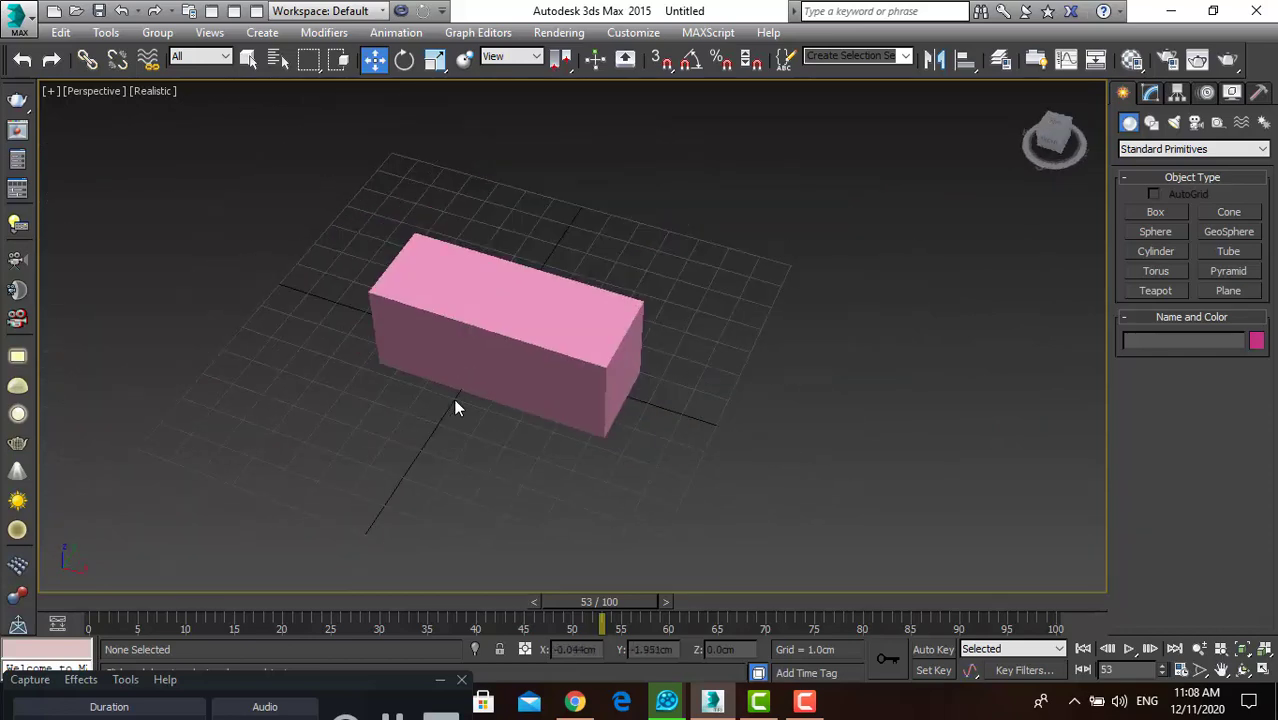
scroll(456, 405, down, 2)
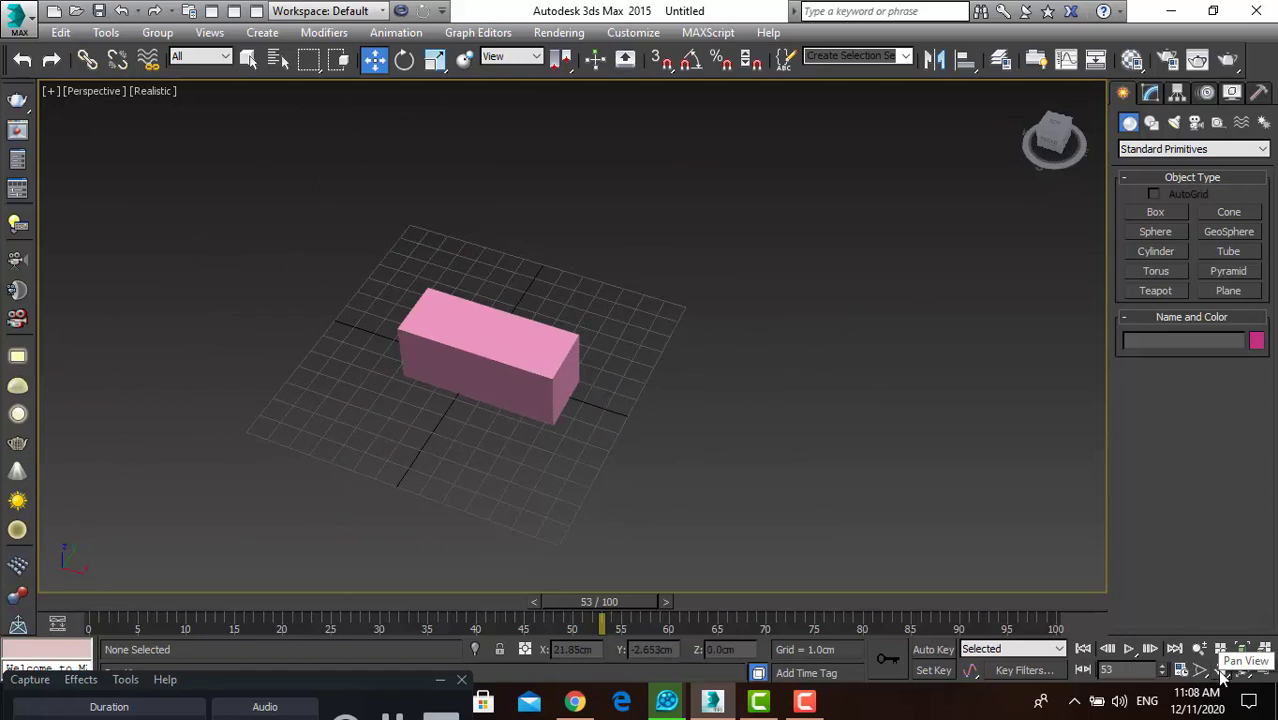
scroll(537, 431, up, 5)
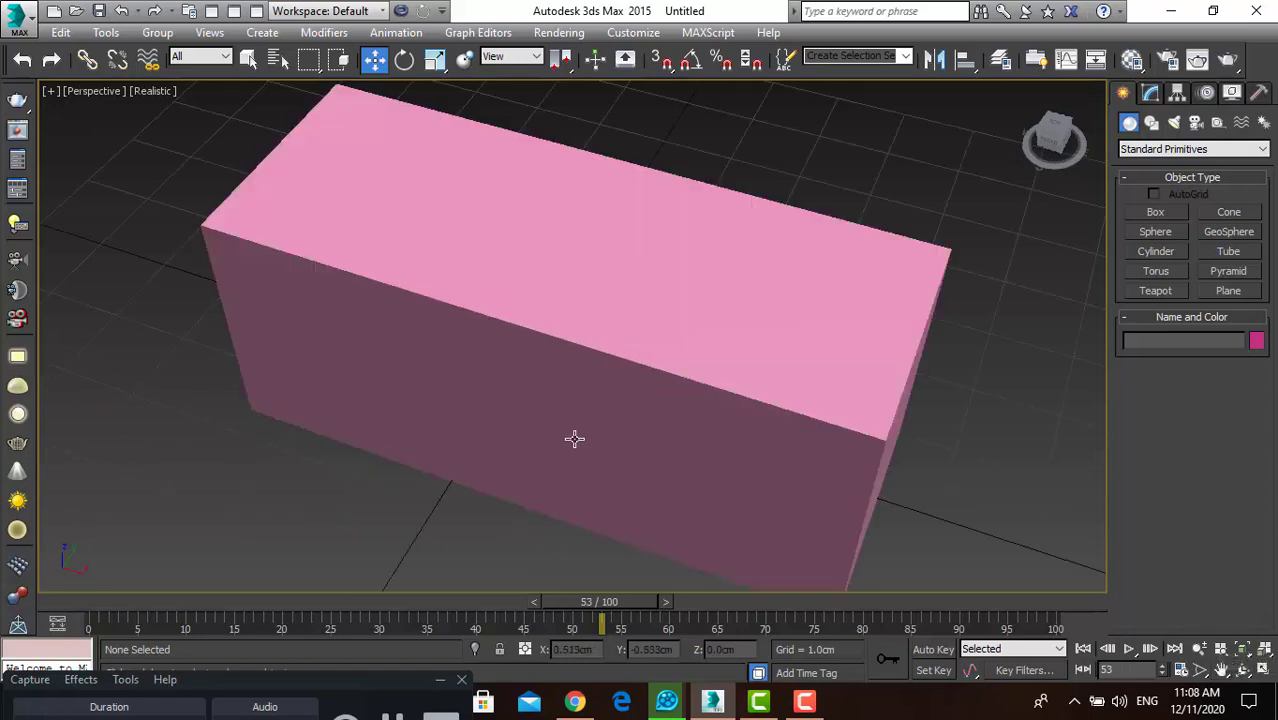
scroll(700, 448, down, 2)
scroll(705, 447, up, 2)
scroll(721, 443, down, 5)
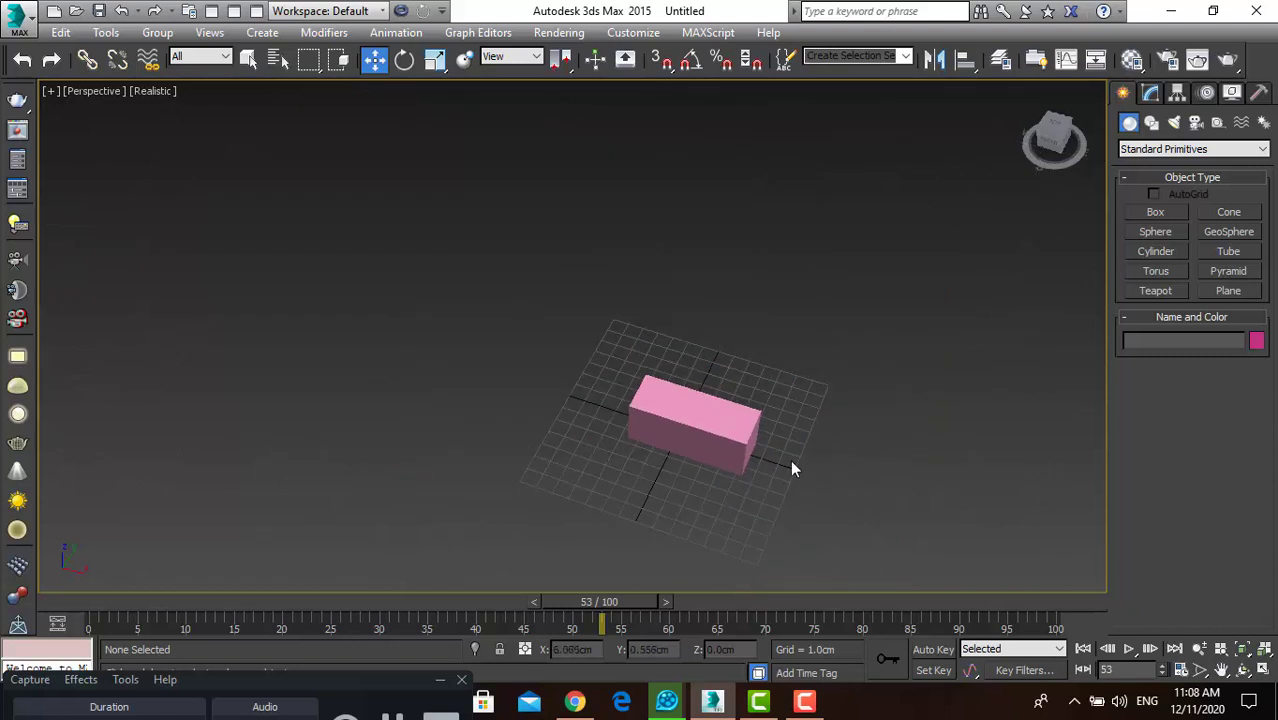
scroll(791, 462, up, 1)
scroll(791, 462, up, 2)
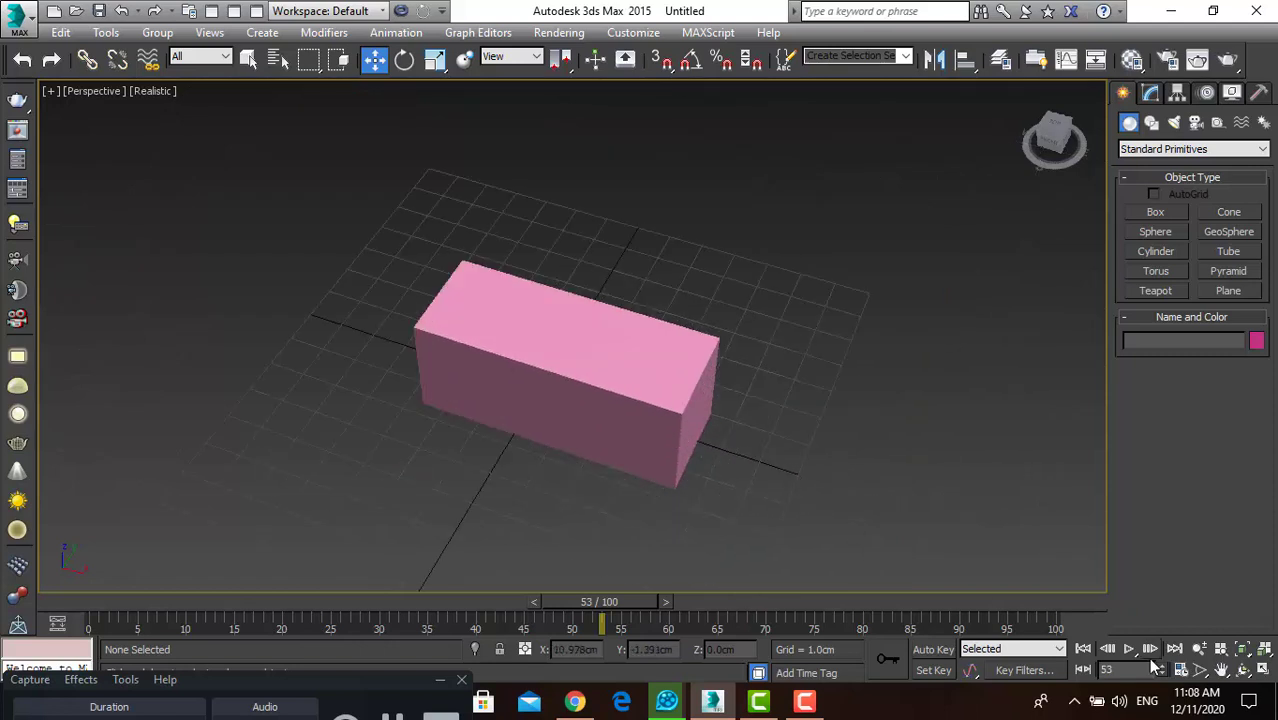
Step: Pan the Perspective view around, sliding the pink box right, back to centre, then down-left
click(1222, 673)
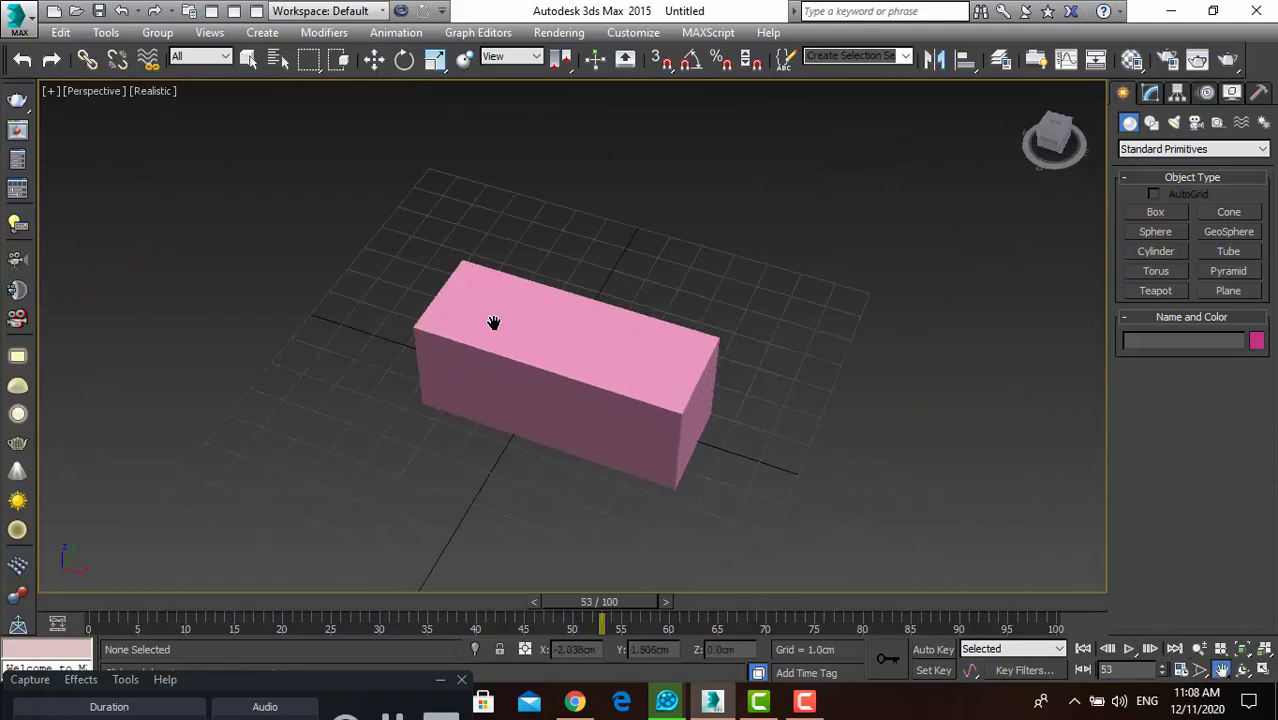
mouse_move(503, 371)
mouse_down()
mouse_move(522, 420)
mouse_move(556, 354)
mouse_move(565, 360)
mouse_up()
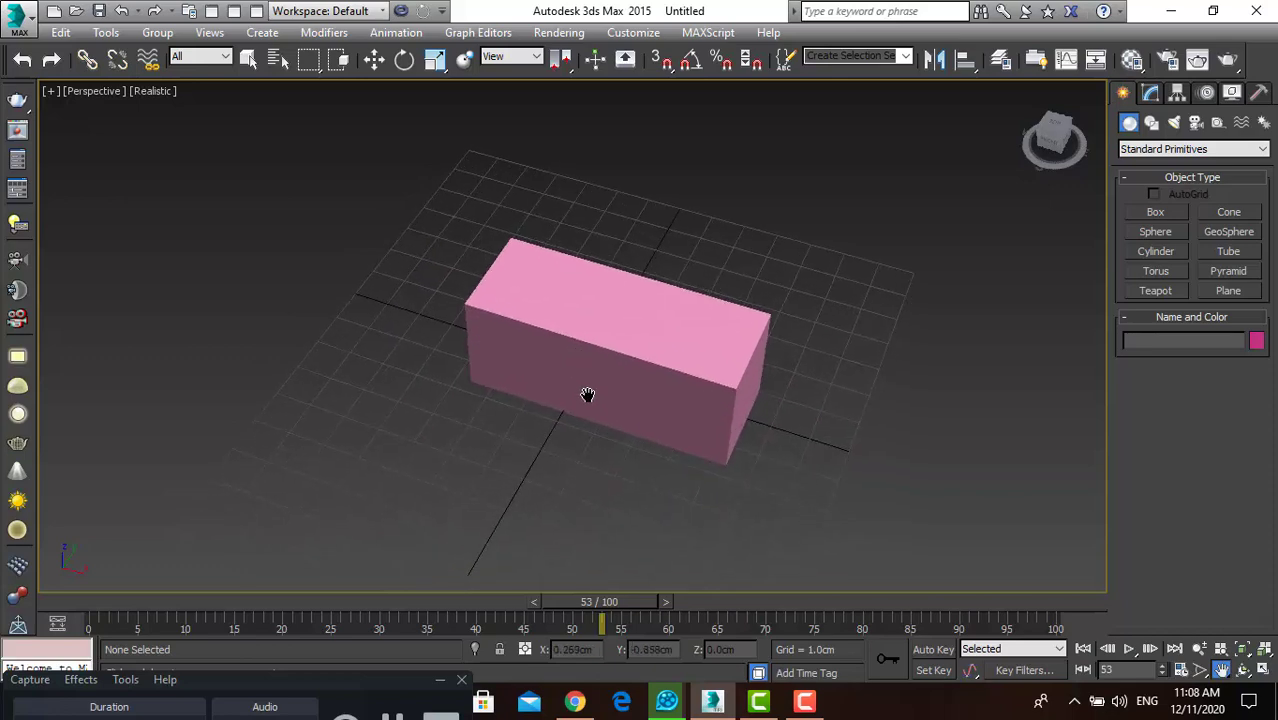
scroll(585, 394, up, 5)
scroll(476, 359, down, 5)
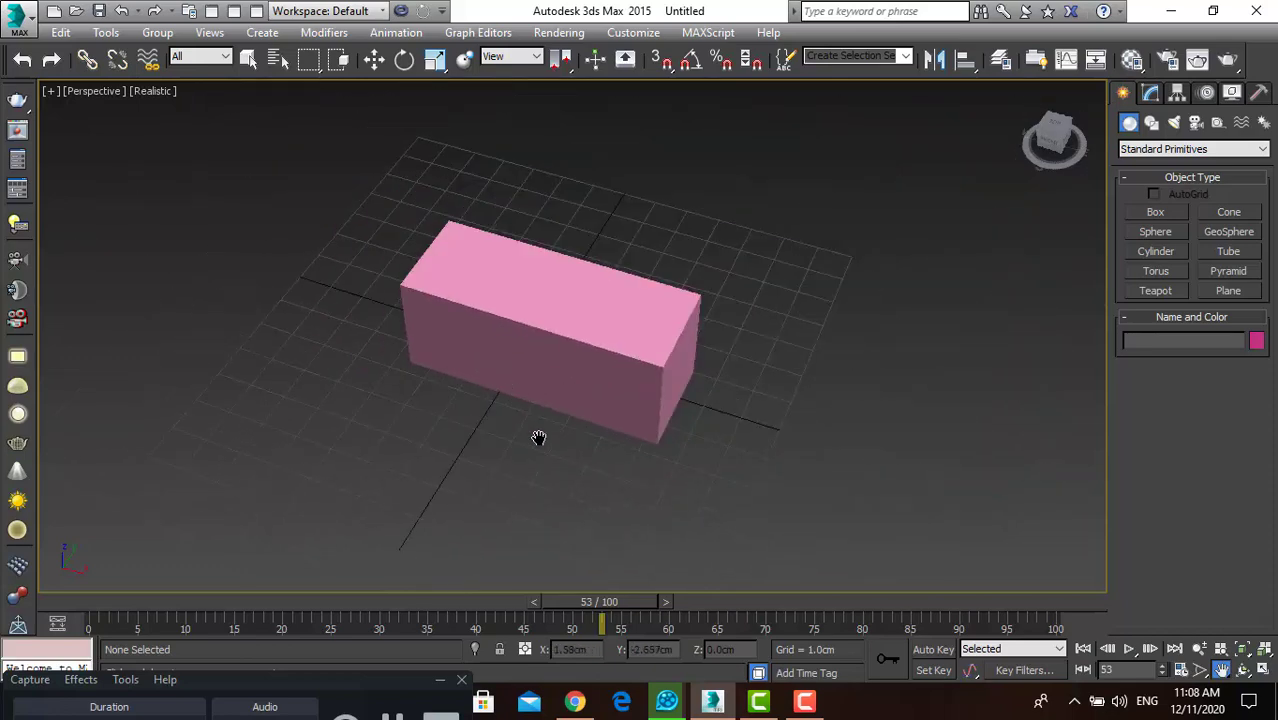
scroll(538, 437, up, 5)
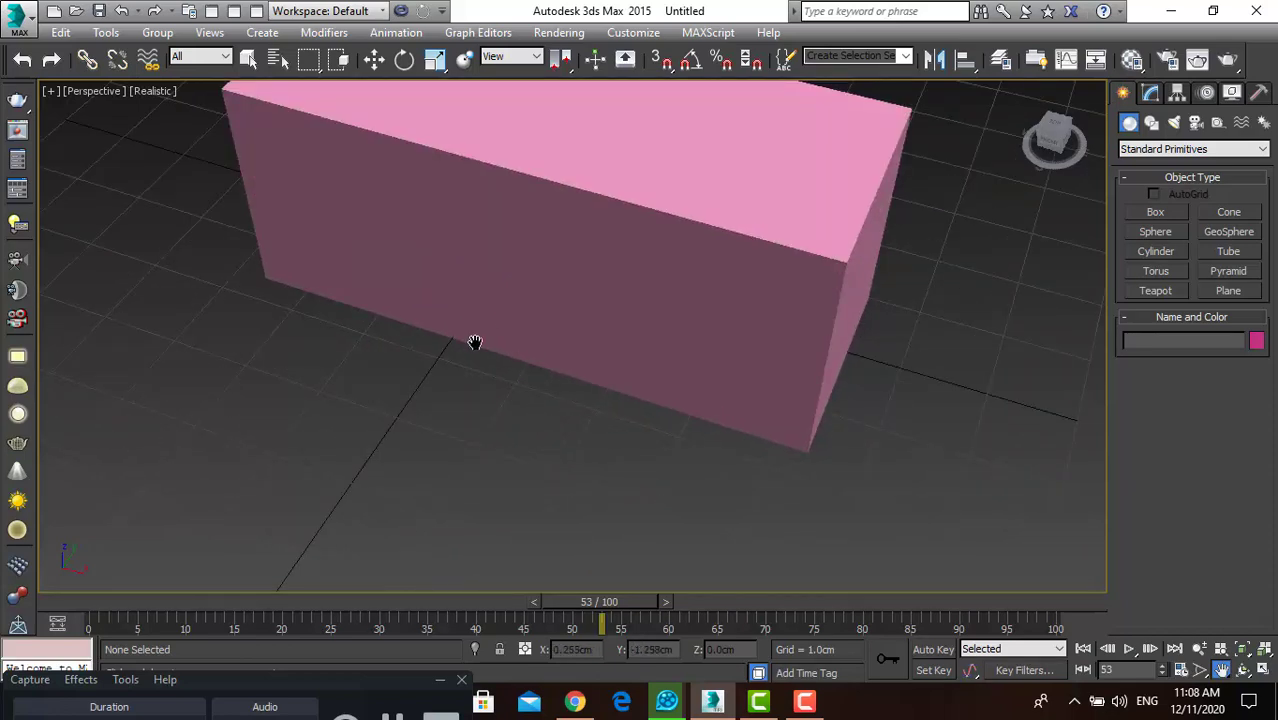
mouse_move(470, 329)
mouse_down()
mouse_move(505, 305)
mouse_move(756, 294)
mouse_up()
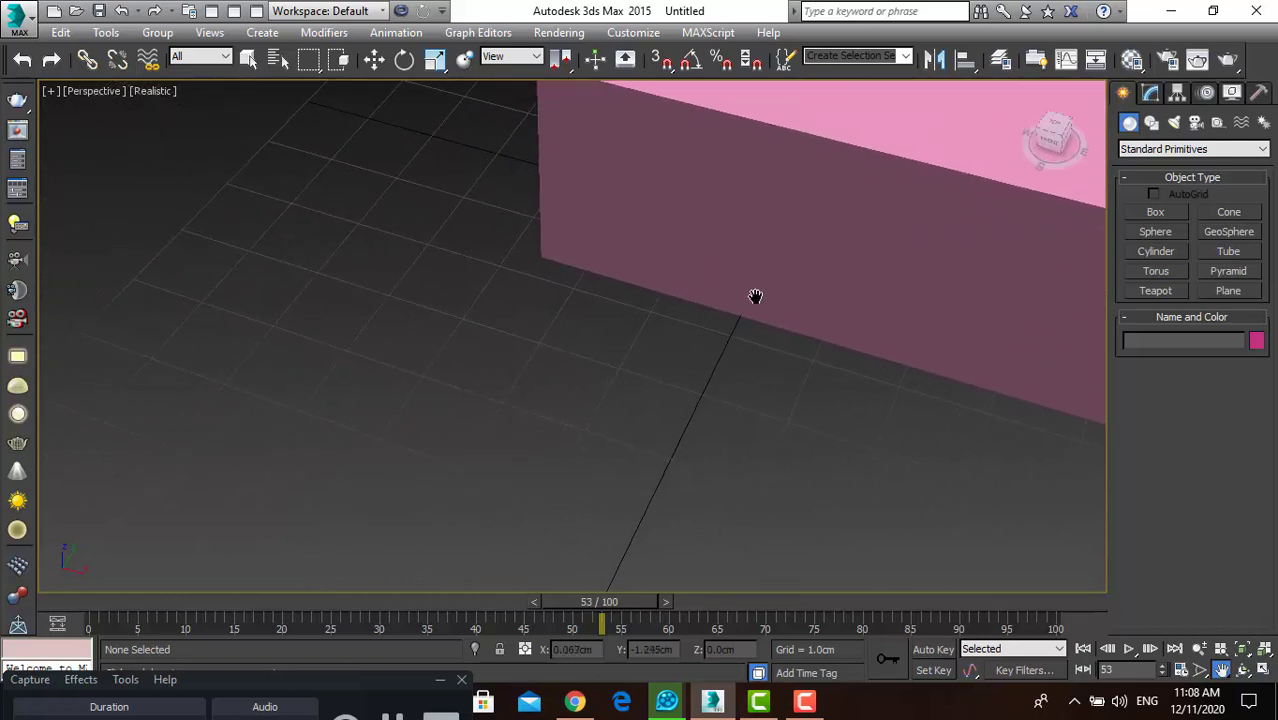
drag(440, 302, 662, 274)
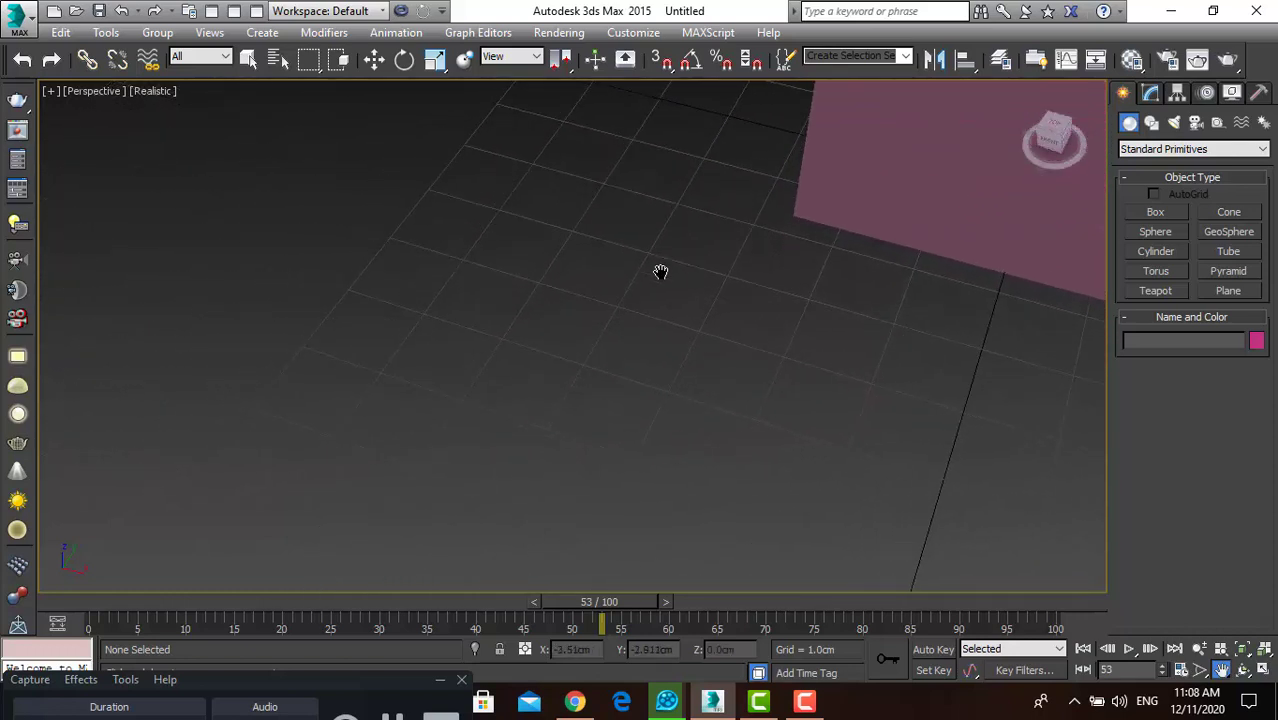
mouse_move(444, 348)
mouse_down()
mouse_move(636, 342)
mouse_move(288, 420)
mouse_up()
mouse_move(764, 309)
mouse_down()
mouse_move(397, 400)
mouse_move(413, 382)
mouse_up()
drag(597, 277, 422, 408)
drag(642, 274, 616, 262)
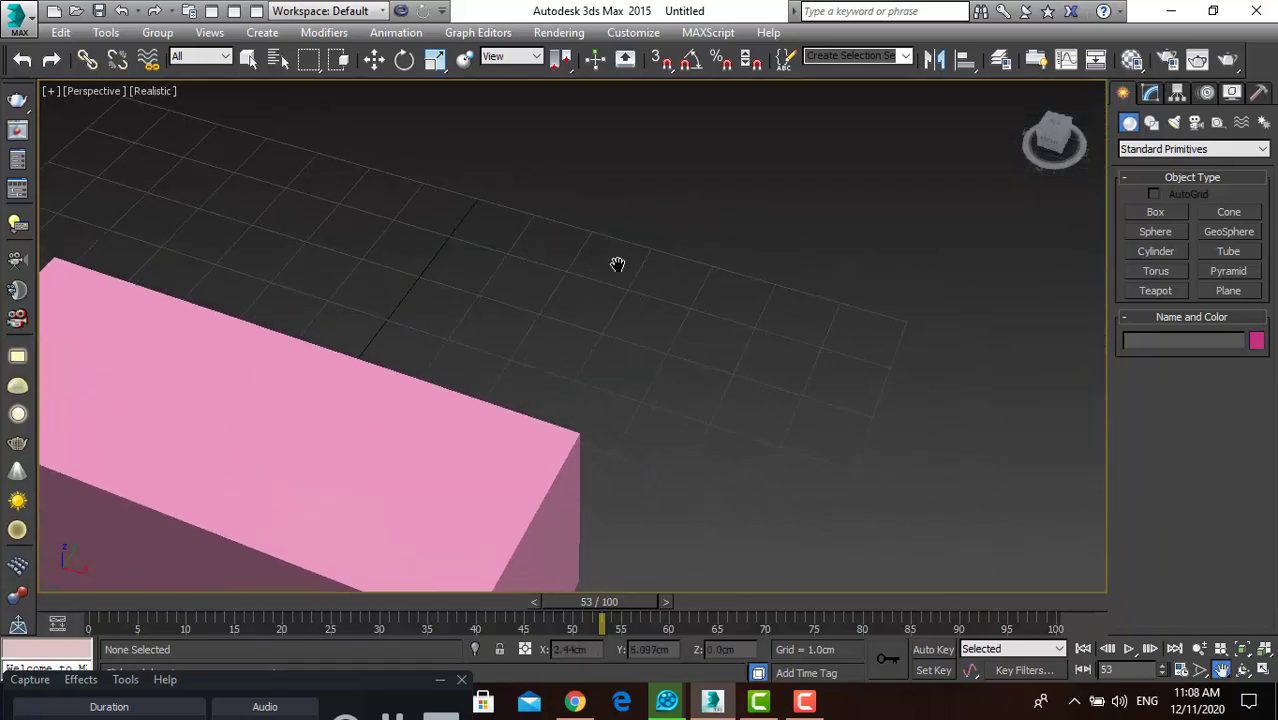
scroll(645, 248, down, 3)
Step: Leave panning and reframe the box from a lower, more front-on angle
key(w)
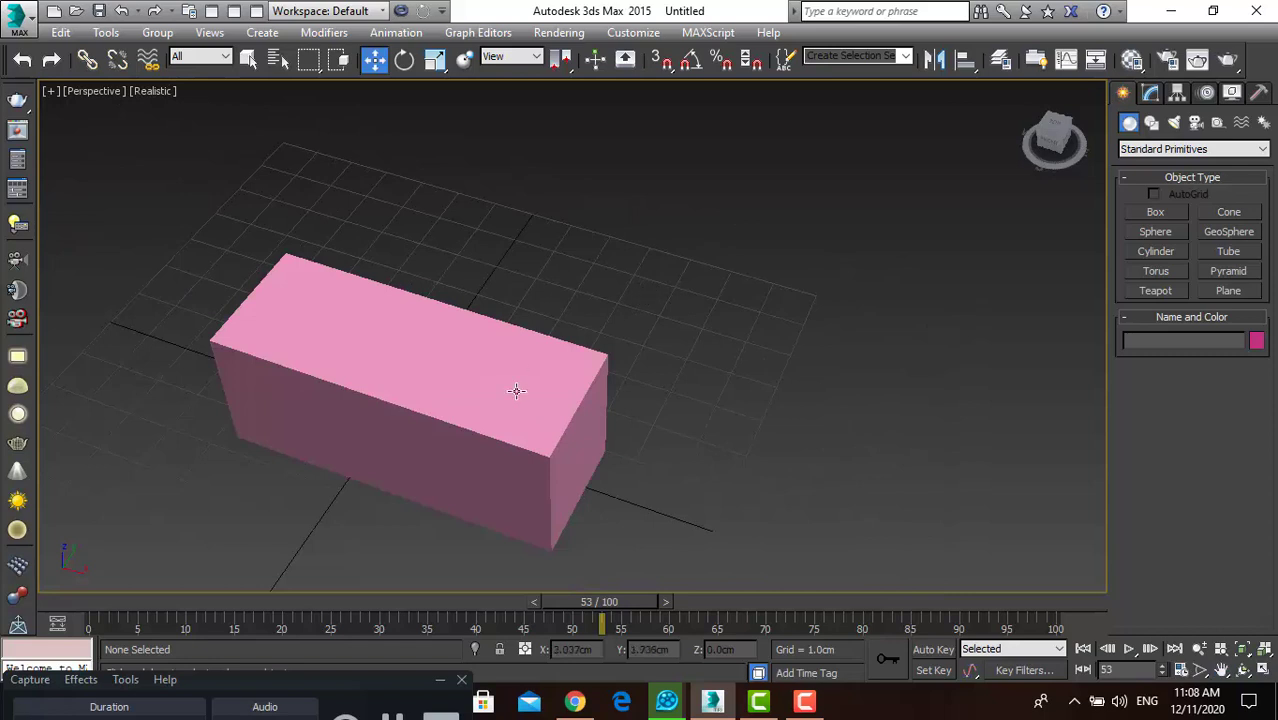
mouse_move(491, 405)
middle_down()
mouse_move(516, 382)
mouse_move(793, 294)
mouse_move(656, 442)
mouse_move(557, 434)
mouse_move(531, 350)
middle_up()
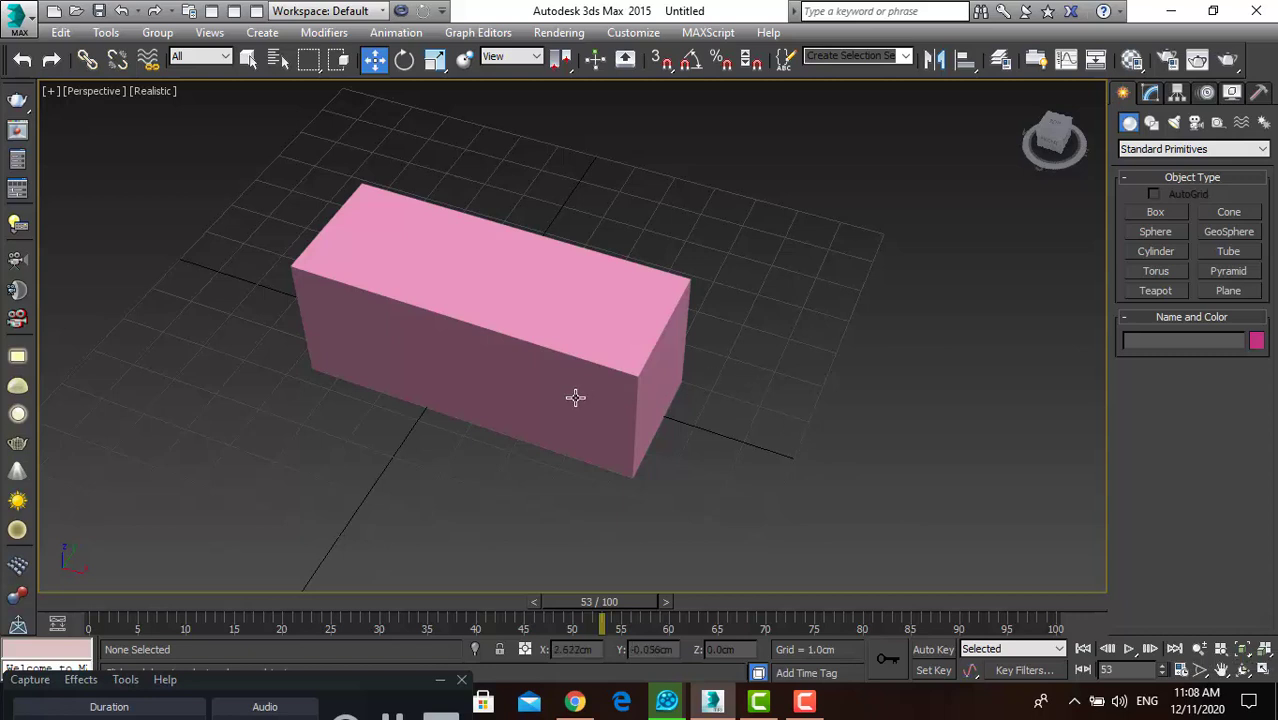
alt+middle_drag(575, 398, 605, 346)
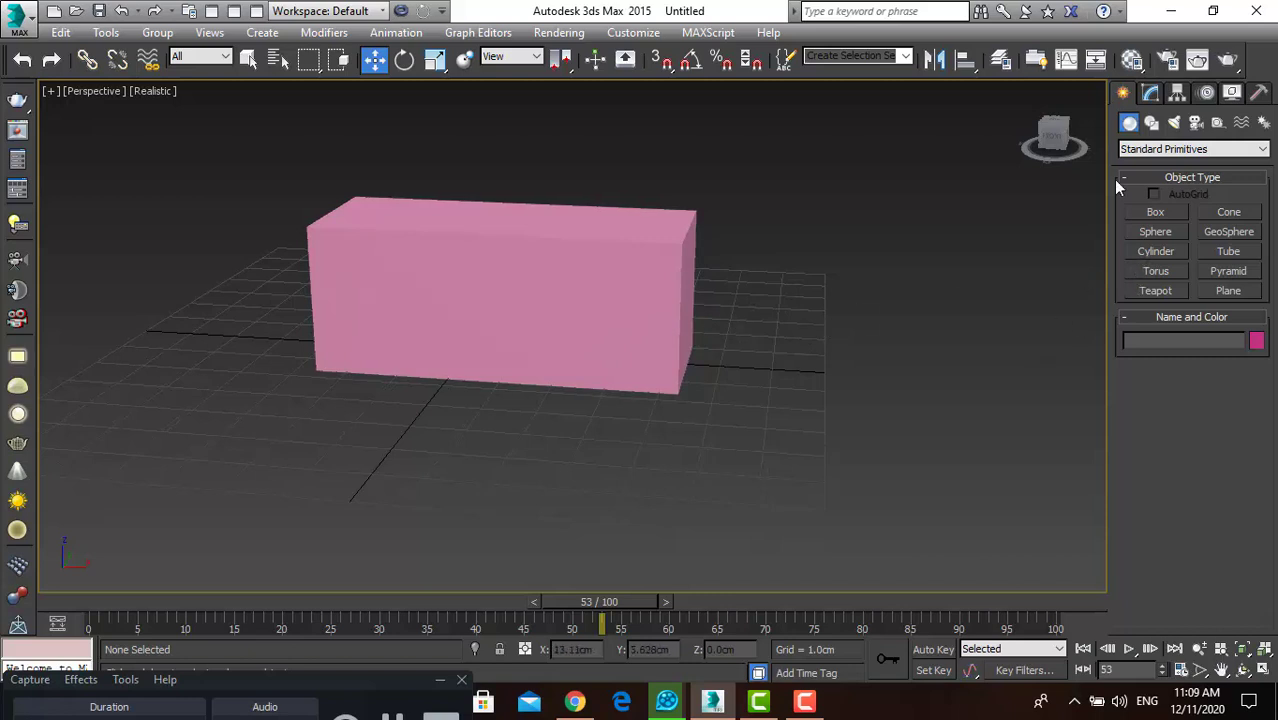
Step: Create a VRayPhysicalCamera in the maximized Top view, placed lower right and aimed at the box
click(1194, 122)
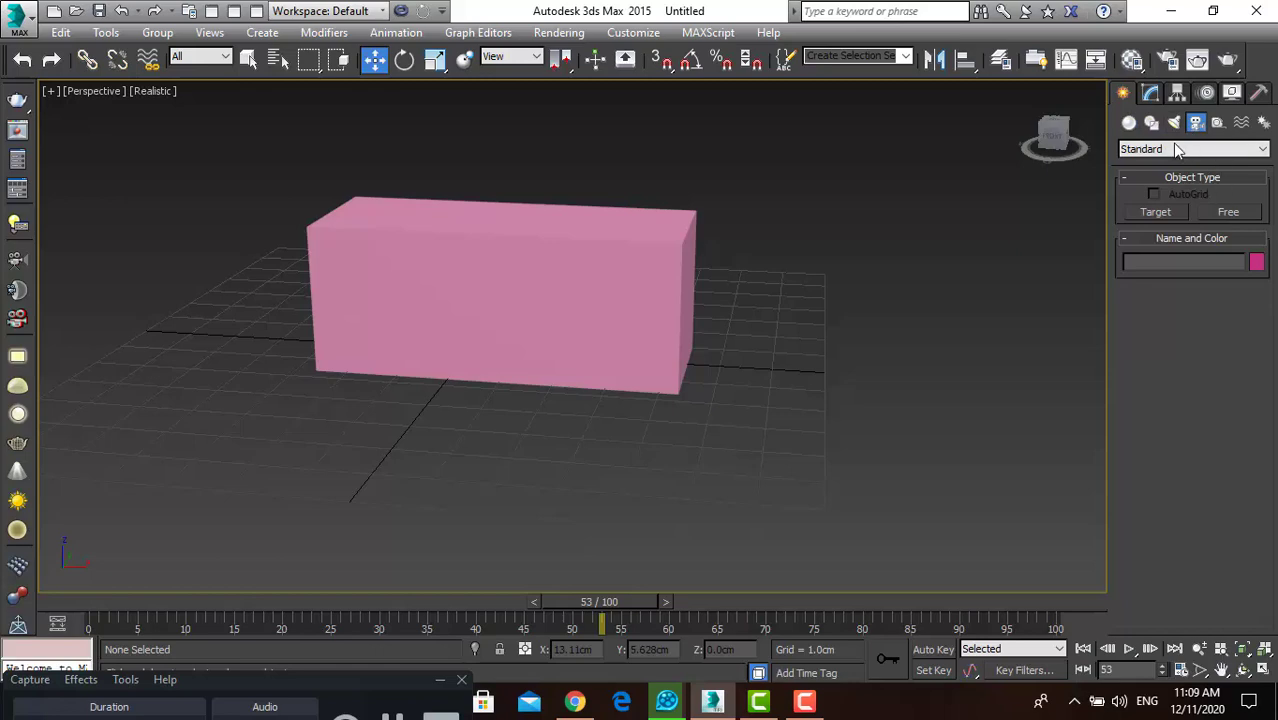
click(1178, 148)
click(1149, 175)
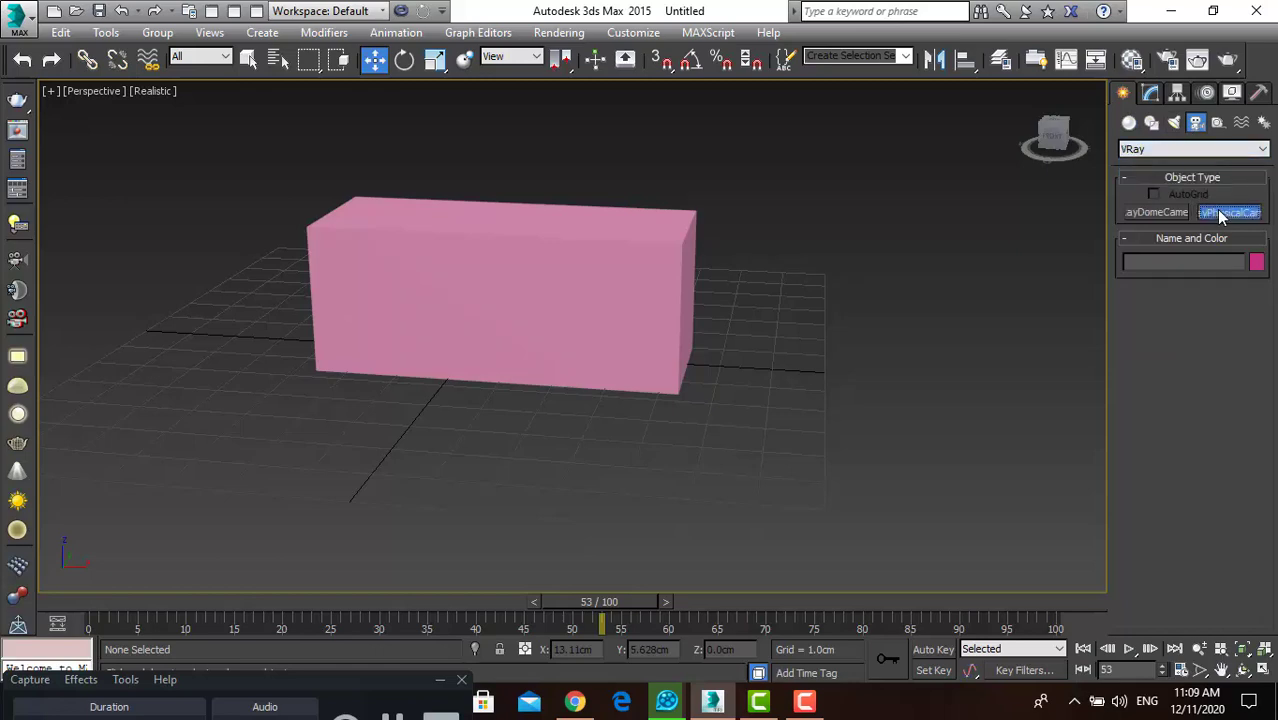
click(1220, 213)
key(alt+w)
click(416, 248)
key(alt+w)
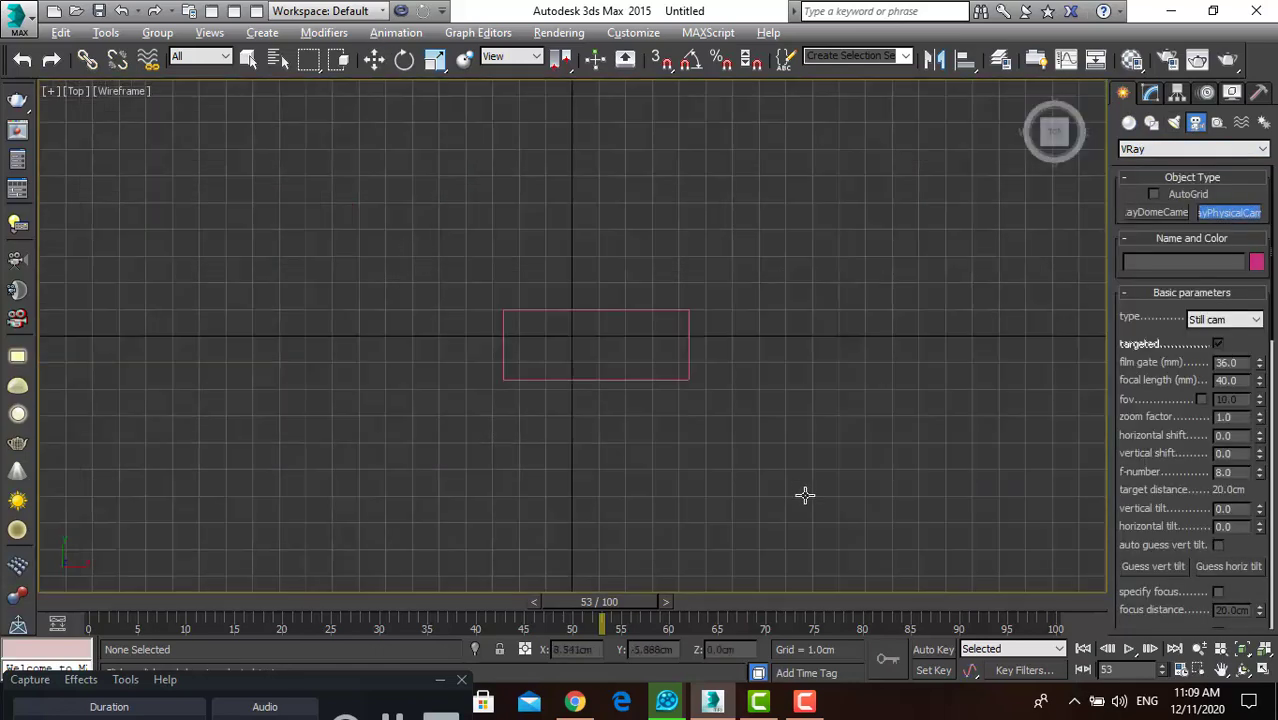
drag(913, 497, 615, 338)
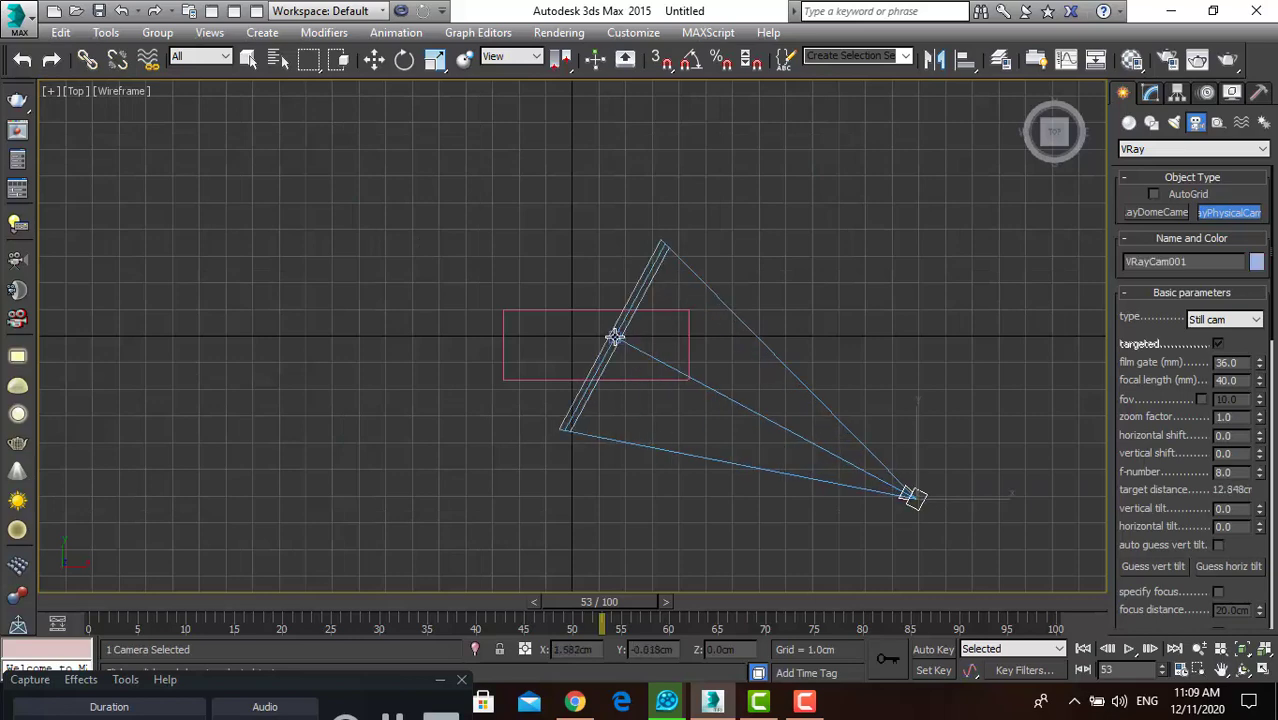
right_click(615, 338)
Step: View through VRayCam001 and adjust it to show the floor and the box from another angle
key(alt+w)
key(alt+w)
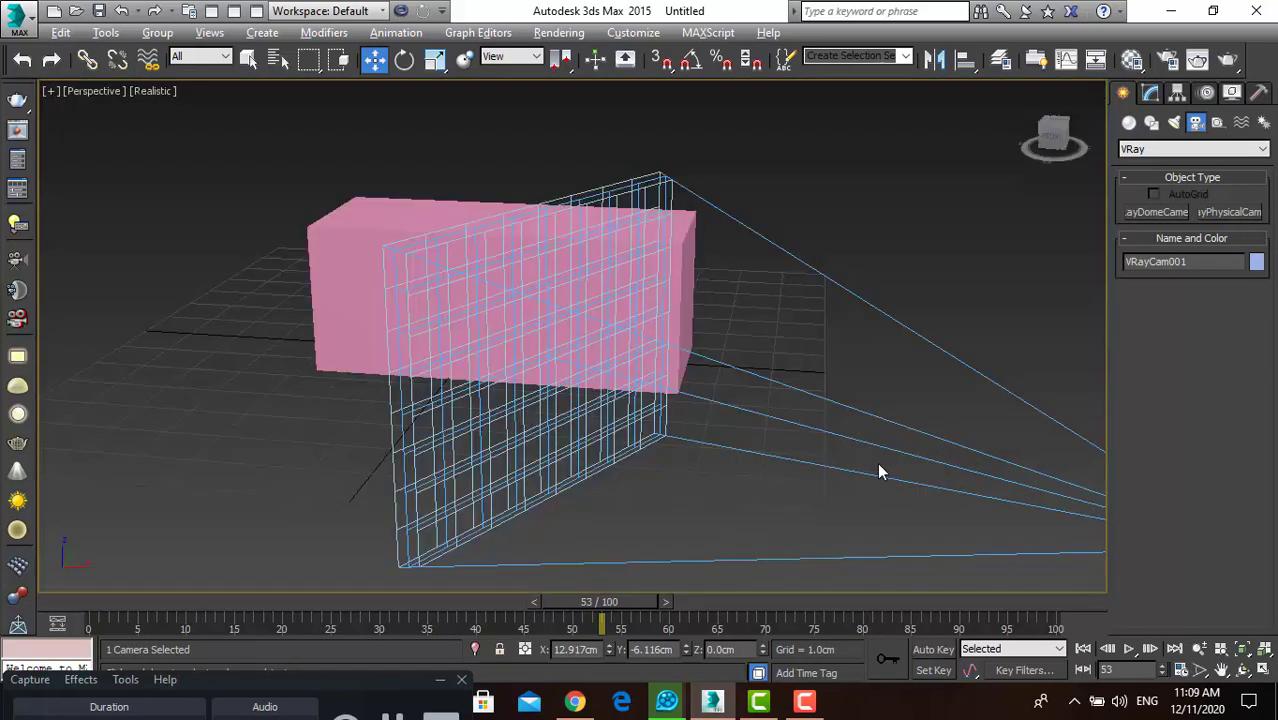
key(c)
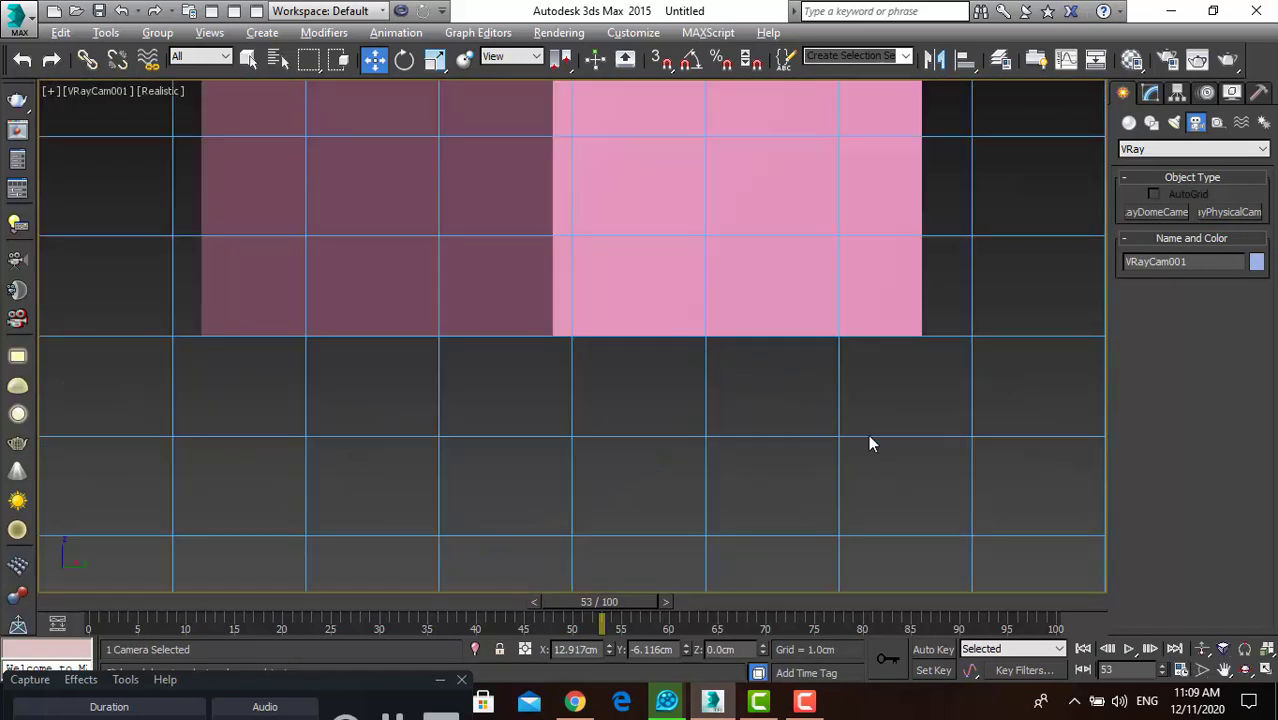
middle_drag(727, 280, 723, 348)
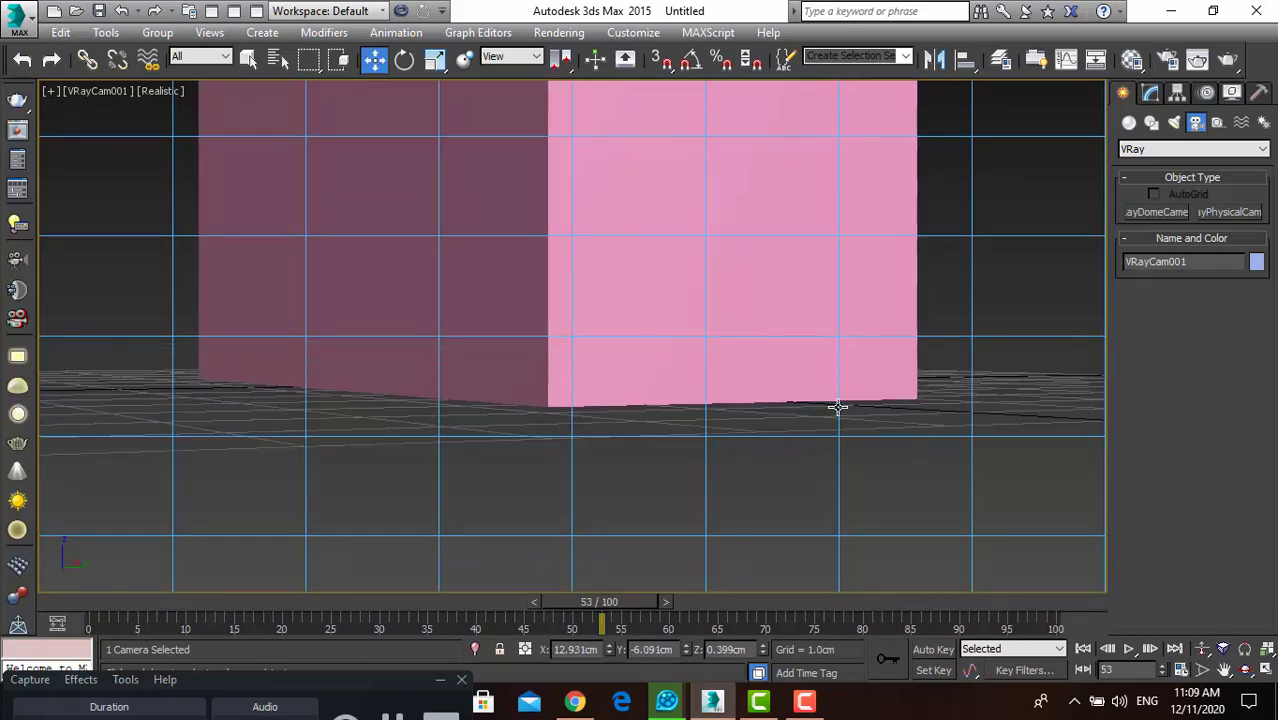
click(1245, 670)
mouse_move(1030, 417)
mouse_down()
mouse_move(887, 262)
mouse_move(824, 280)
mouse_move(901, 283)
mouse_move(930, 316)
mouse_up()
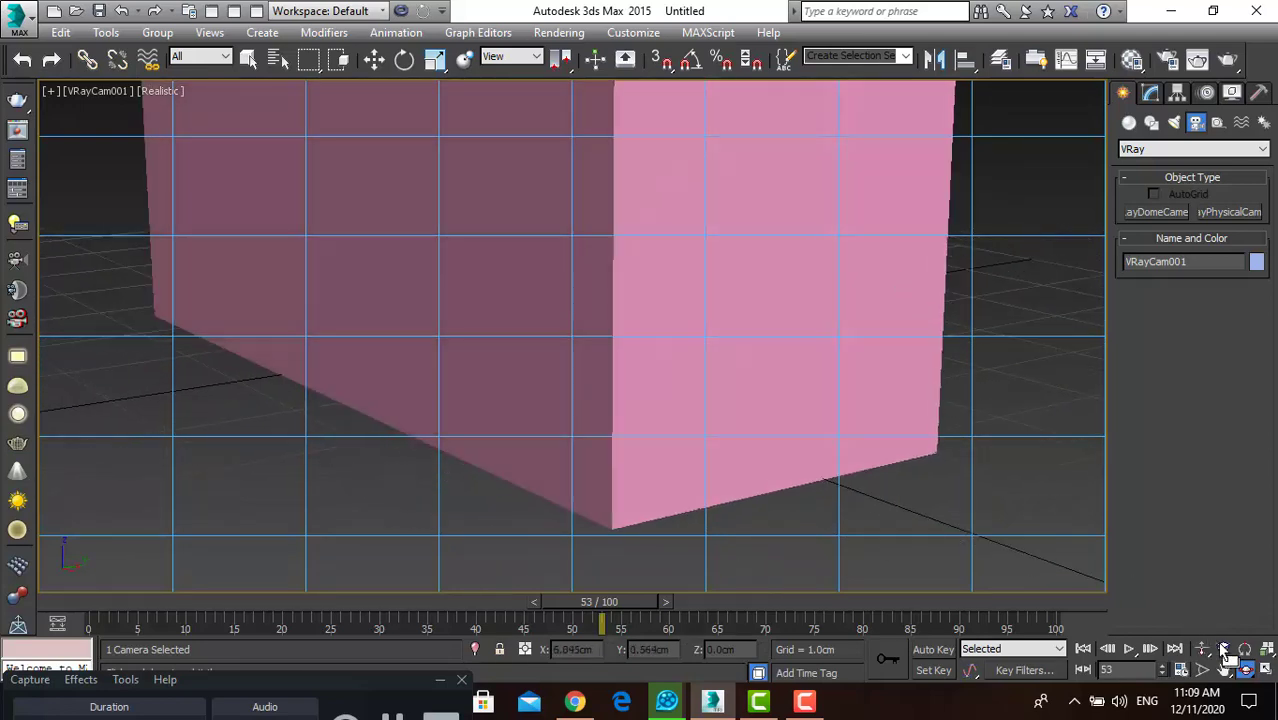
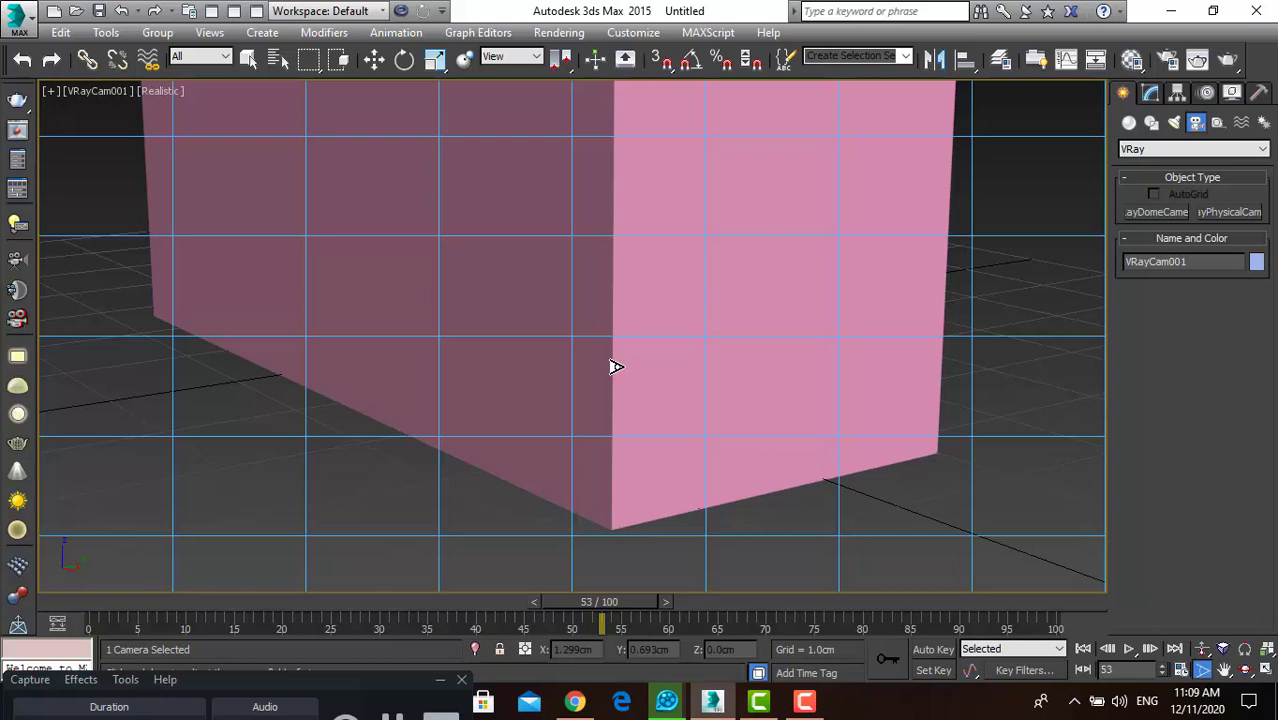
Step: Pan the camera view slightly, then widen its field of view until the entire pink box is framed
middle_drag(650, 317, 683, 371)
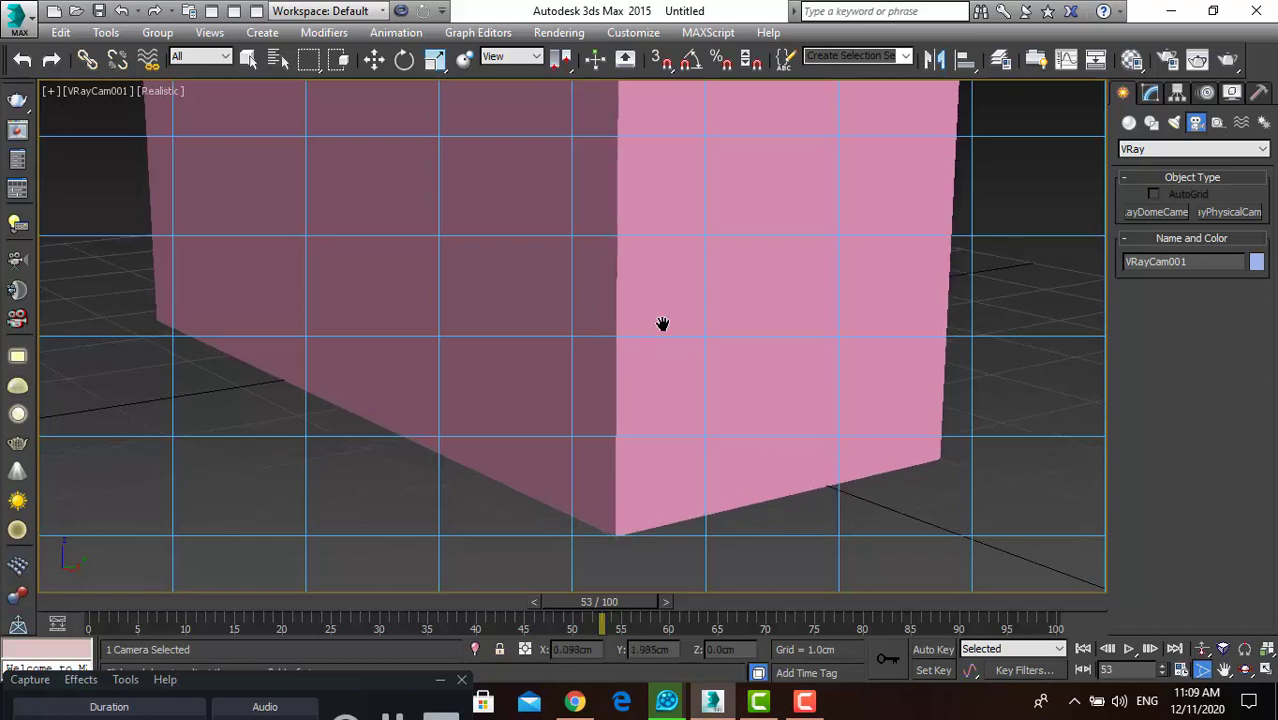
click(1205, 672)
mouse_move(785, 334)
mouse_down()
mouse_move(779, 462)
mouse_move(787, 317)
mouse_move(787, 399)
mouse_move(787, 328)
mouse_move(764, 310)
mouse_up()
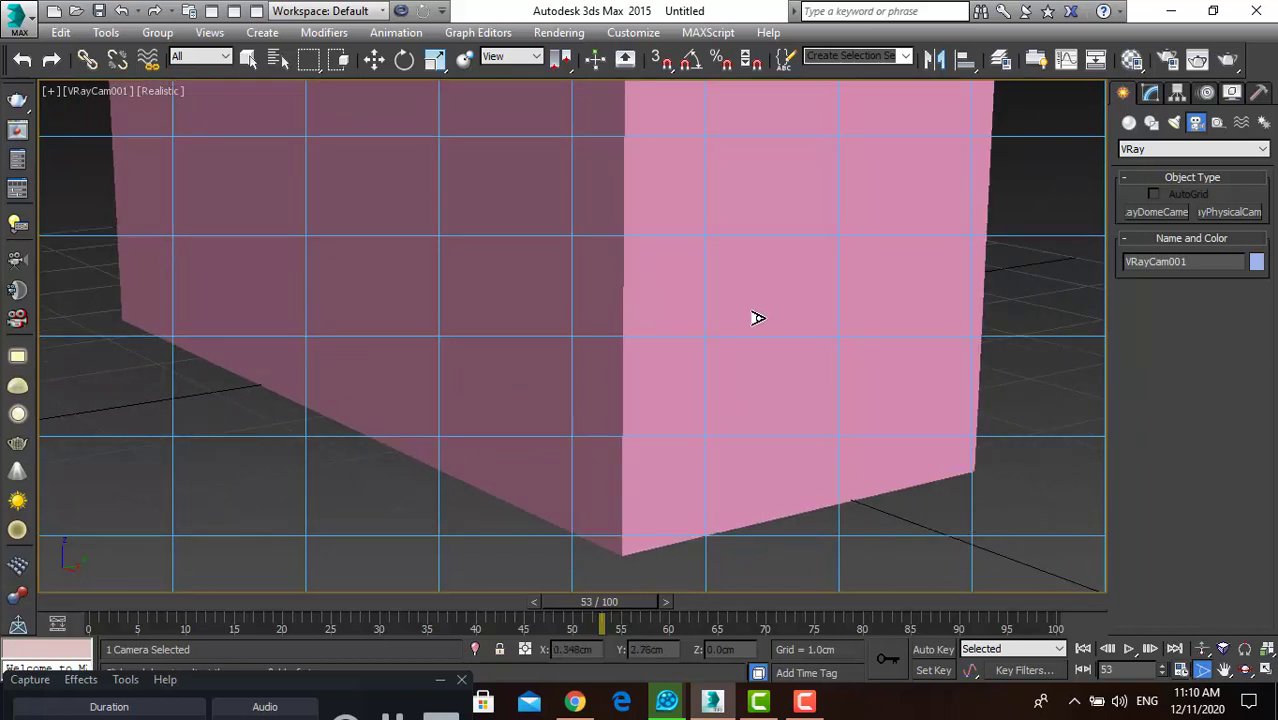
drag(657, 295, 668, 357)
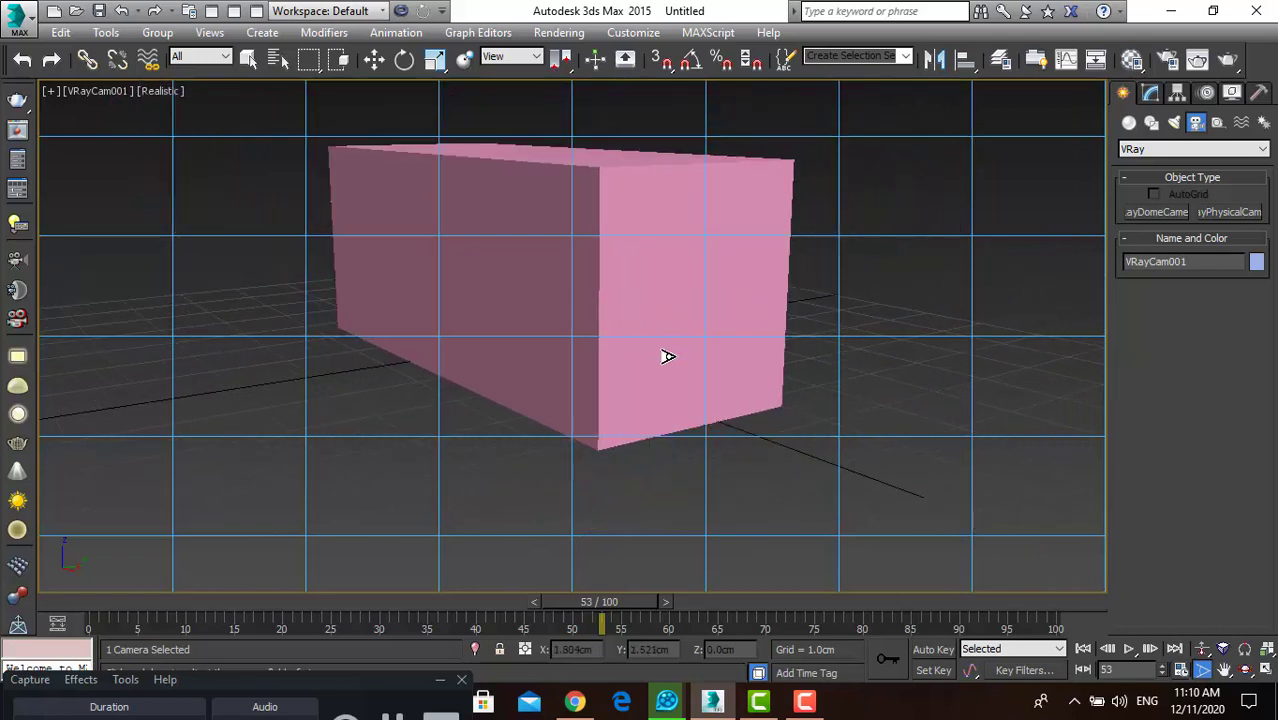
Step: Start a render of the camera view, cancel it and close the frame buffer
click(1227, 59)
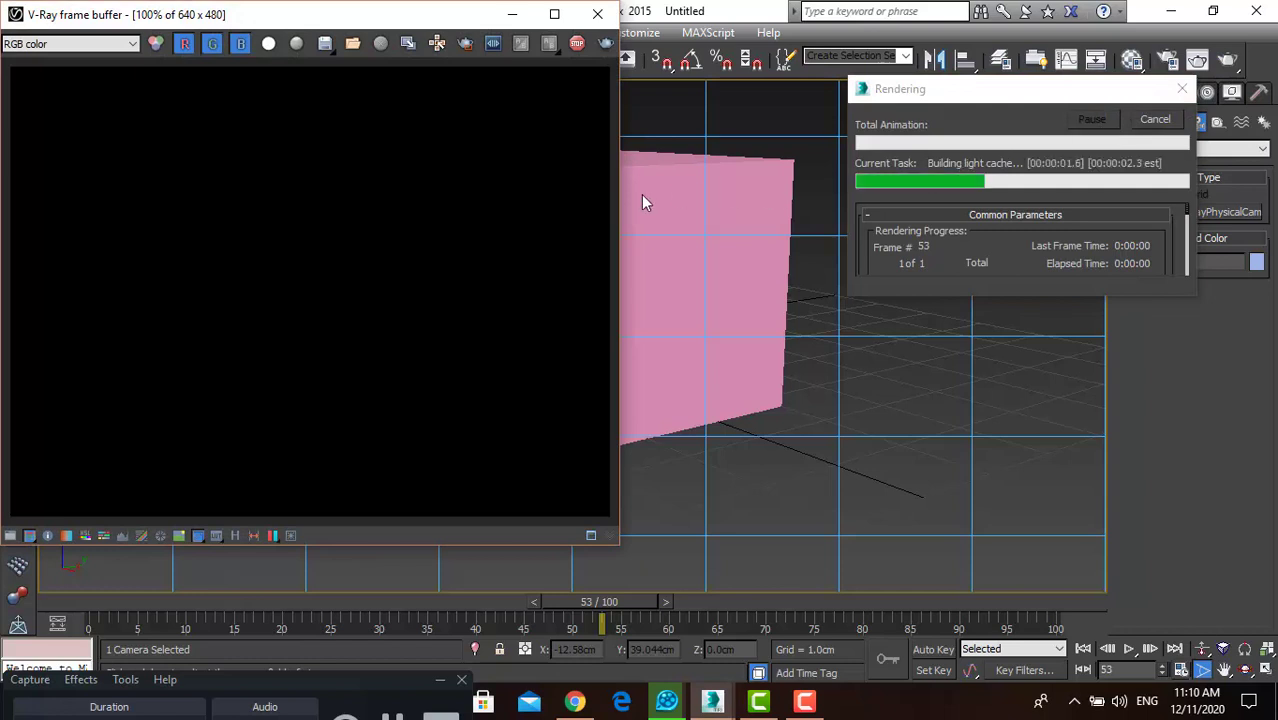
click(1183, 91)
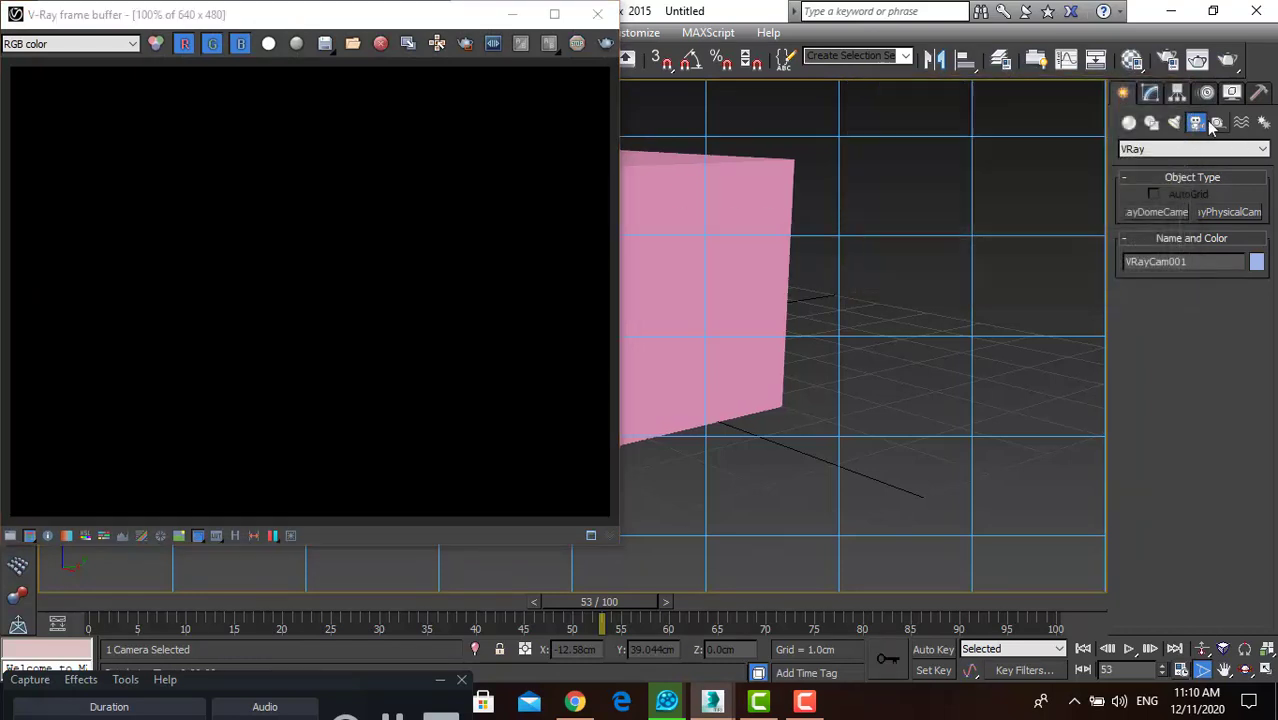
click(597, 19)
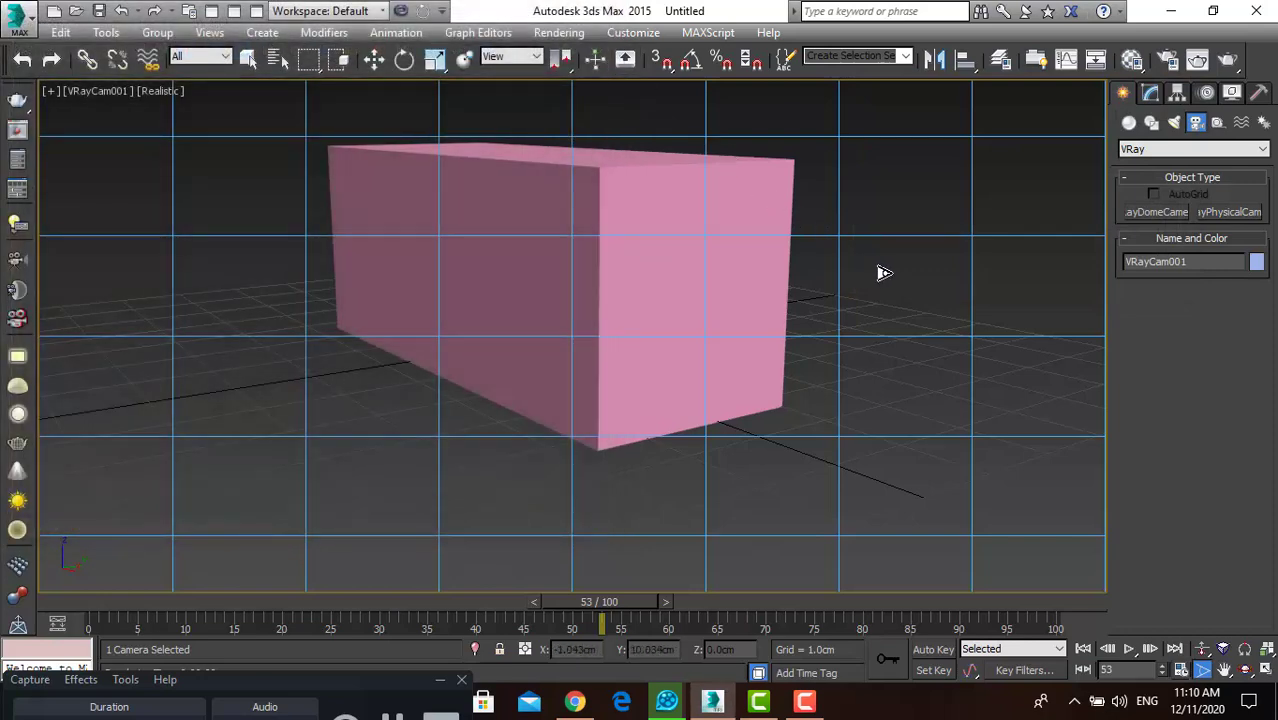
Step: Maximize the Top view, select and delete everything, then maximize the Perspective view
key(w)
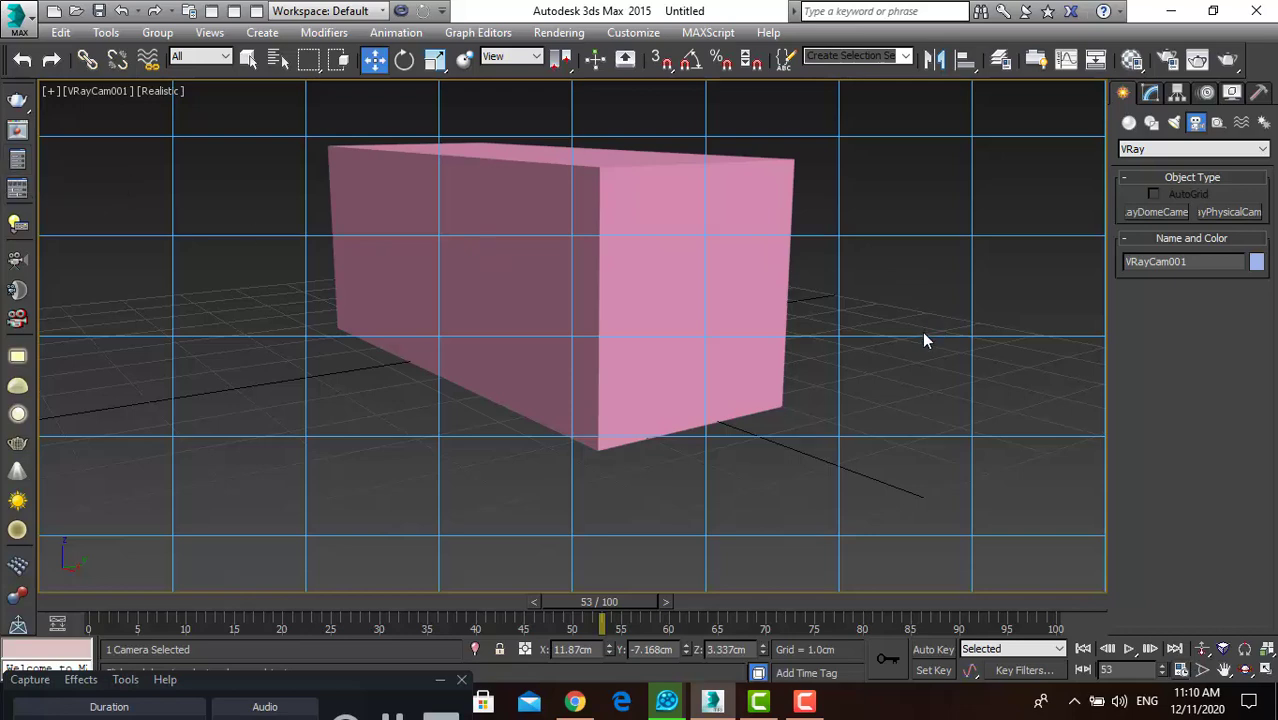
key(alt+w)
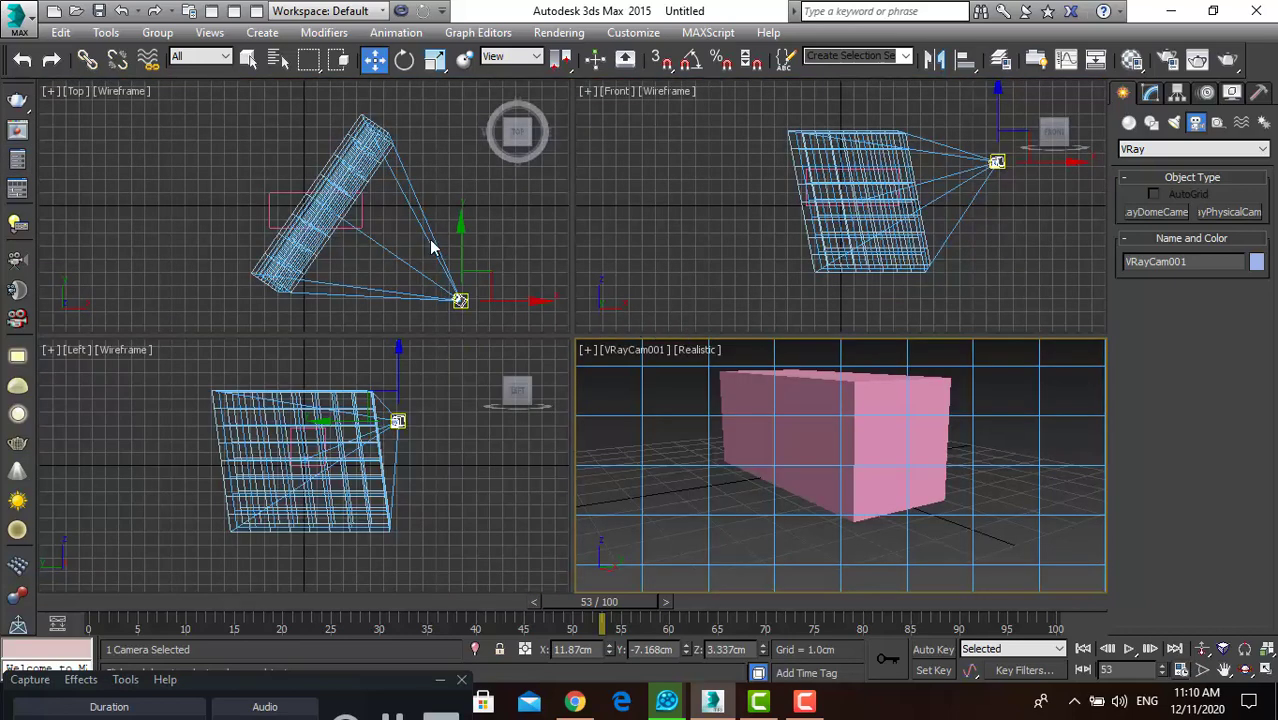
key(alt+w)
key(ctrl+a)
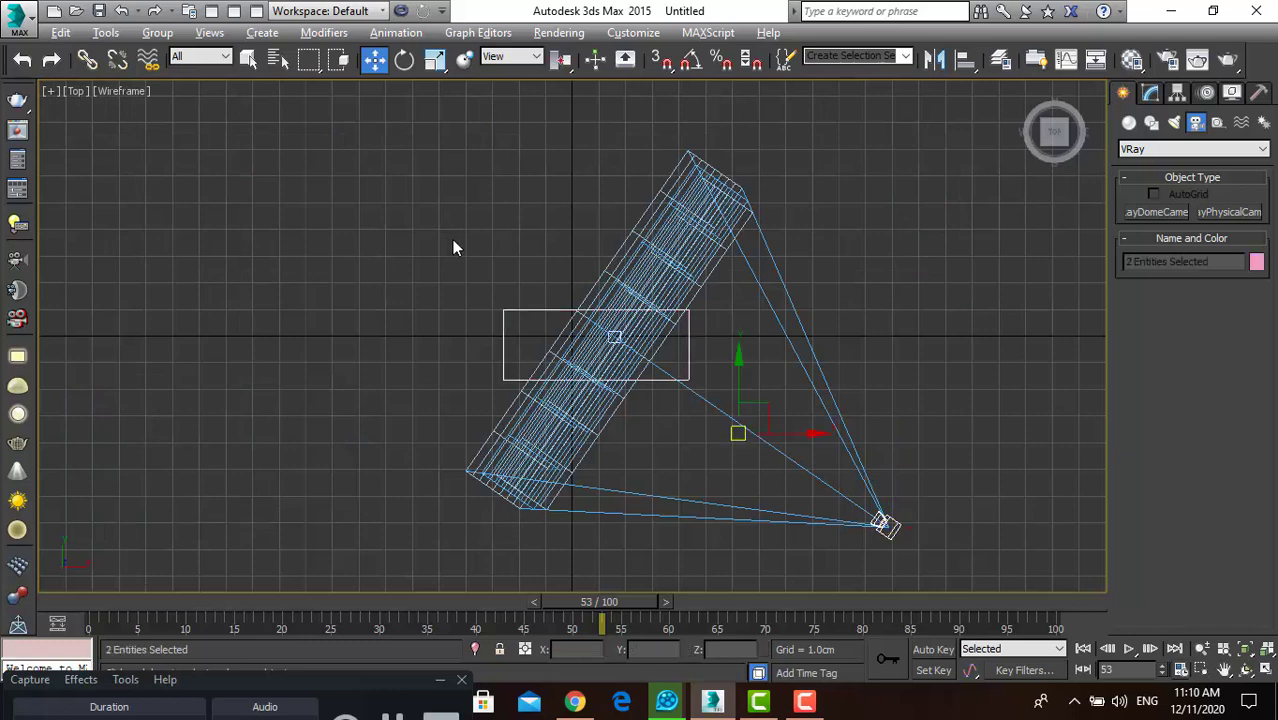
key(Delete)
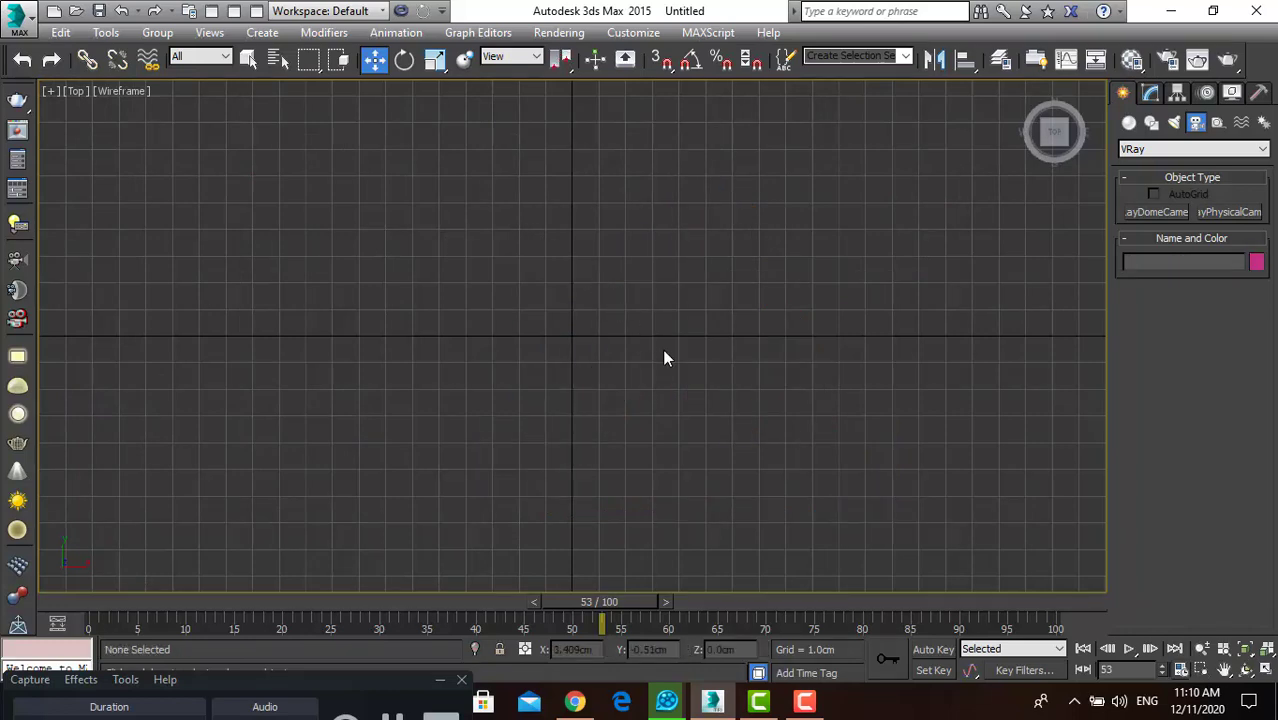
key(alt+w)
click(840, 446)
key(alt+w)
Step: Frame the grid and create a flat box from Standard Primitives
key(z)
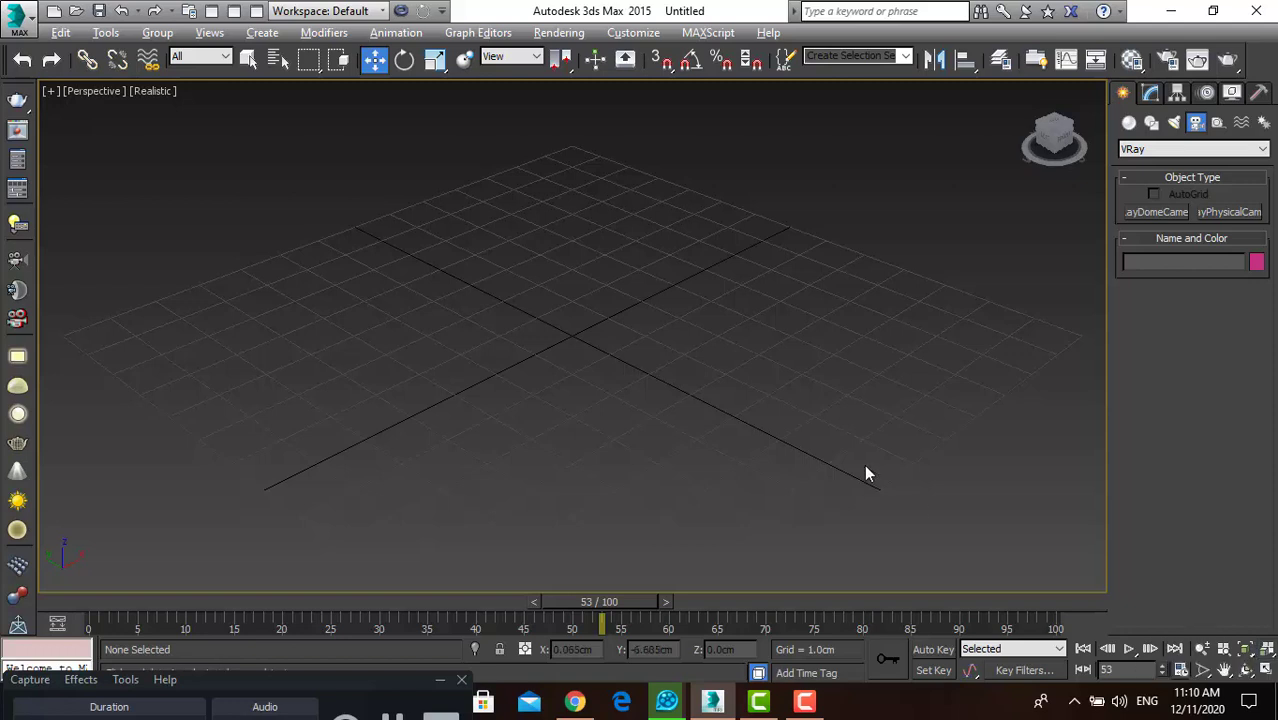
click(1129, 123)
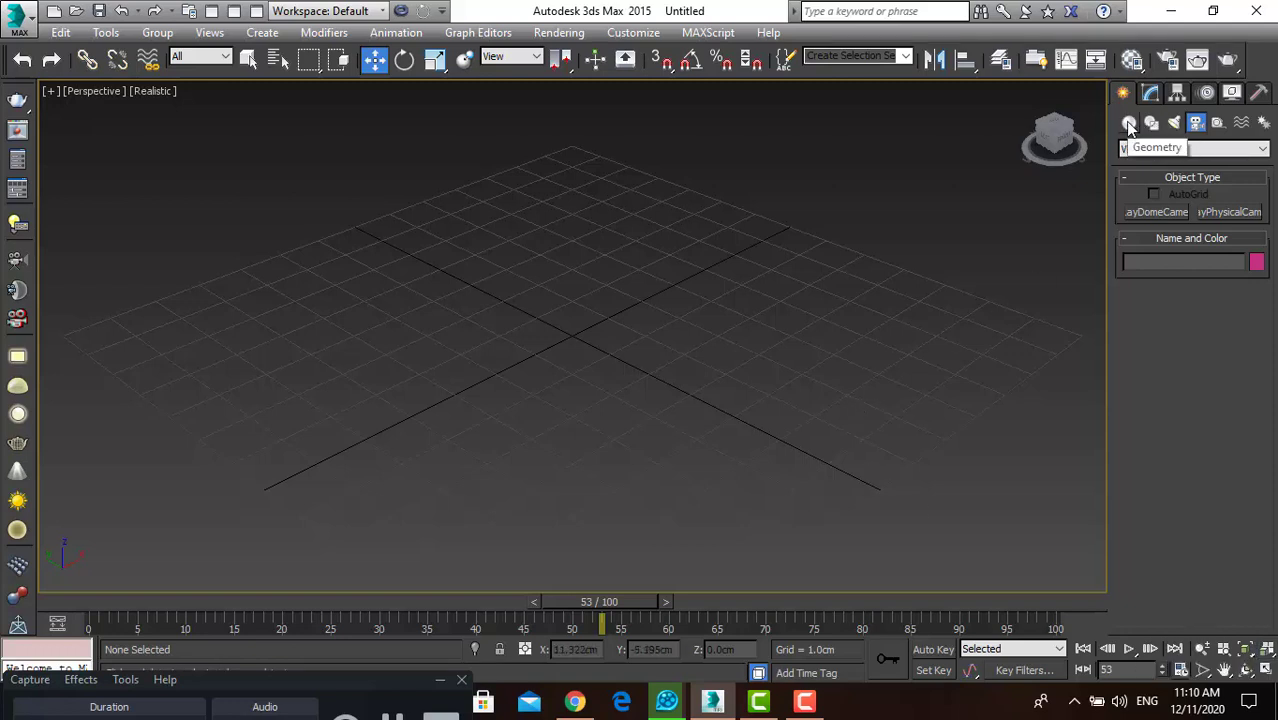
click(1155, 212)
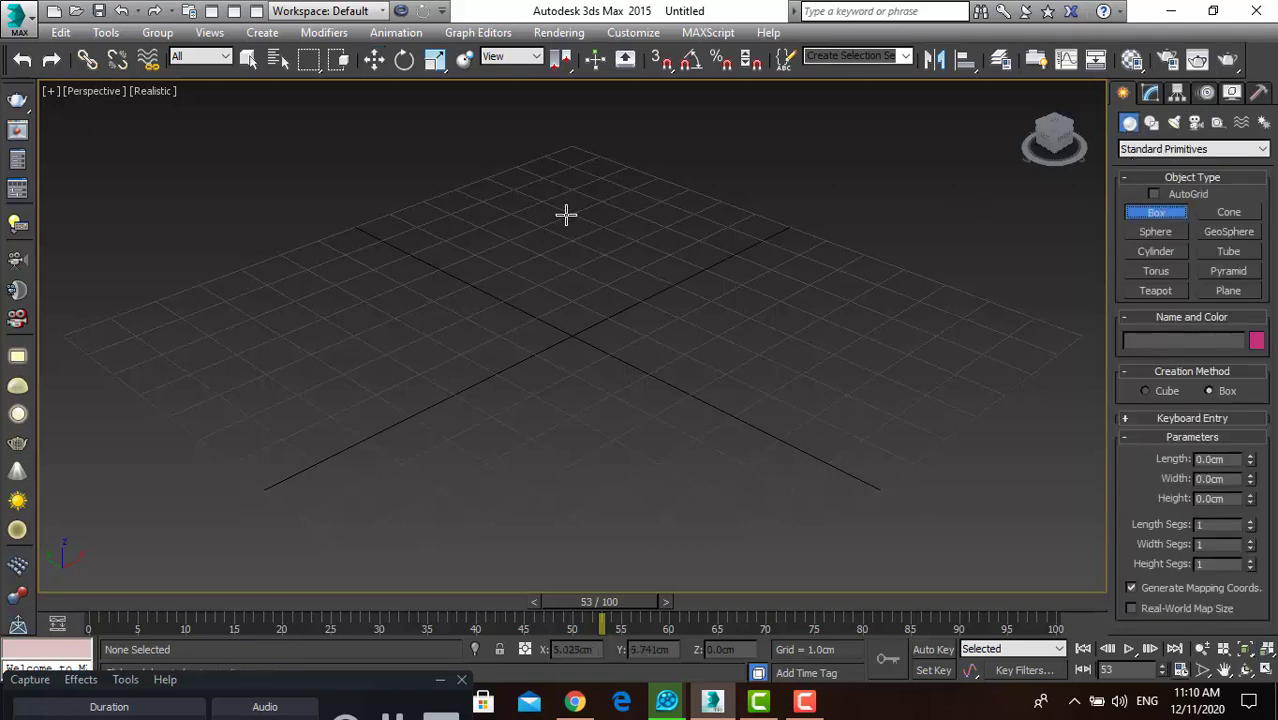
drag(572, 262, 551, 335)
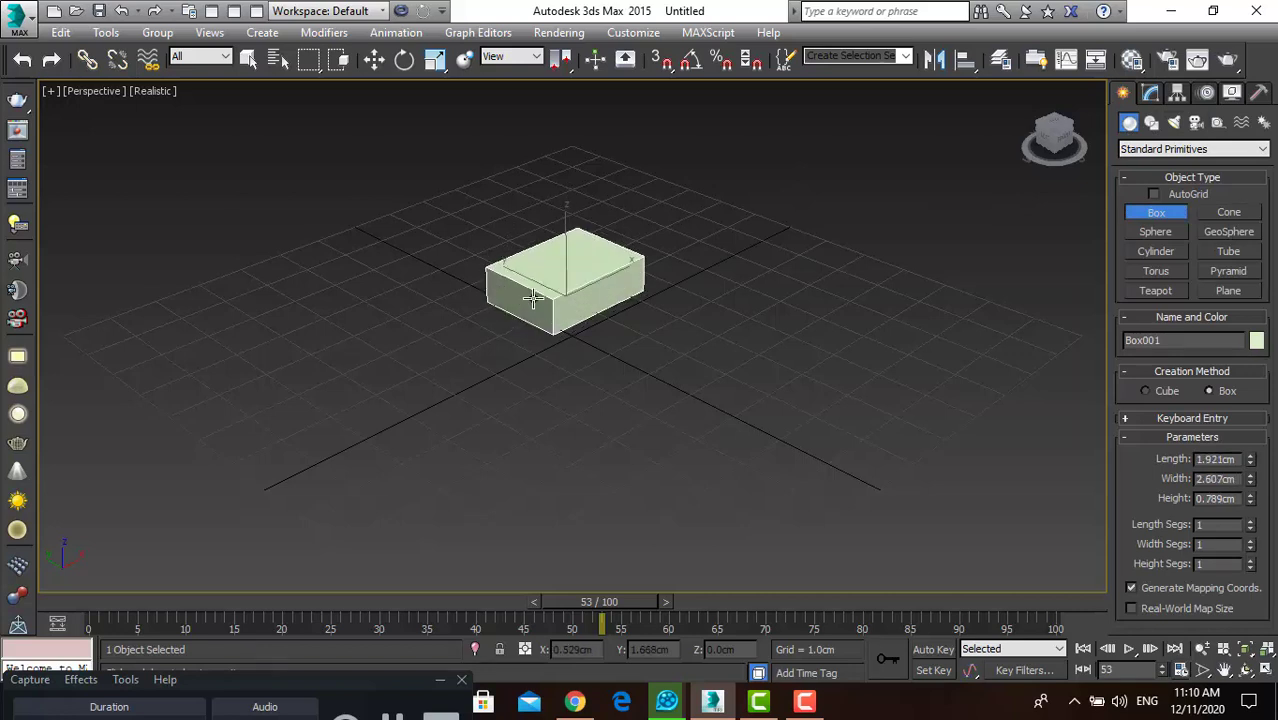
click(583, 287)
Step: Add a sphere right of the box and a tube in front of it
click(1155, 231)
drag(812, 298, 850, 300)
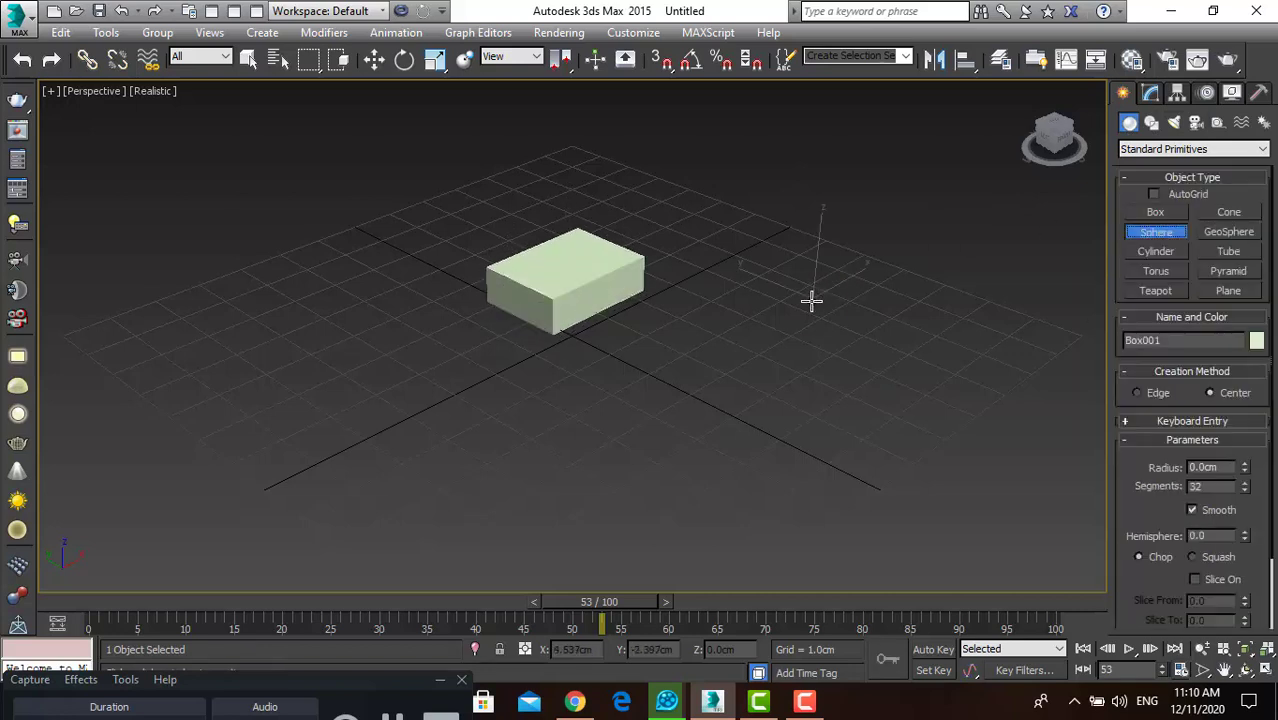
click(1229, 251)
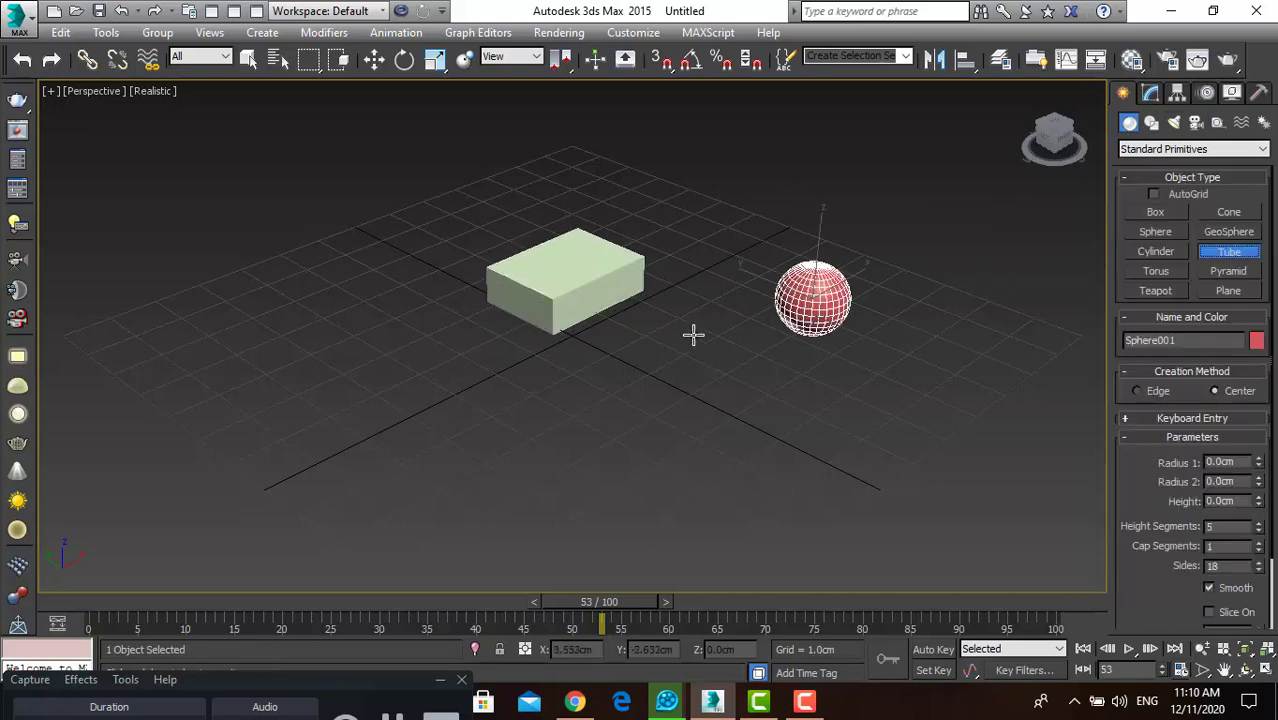
drag(668, 362, 712, 362)
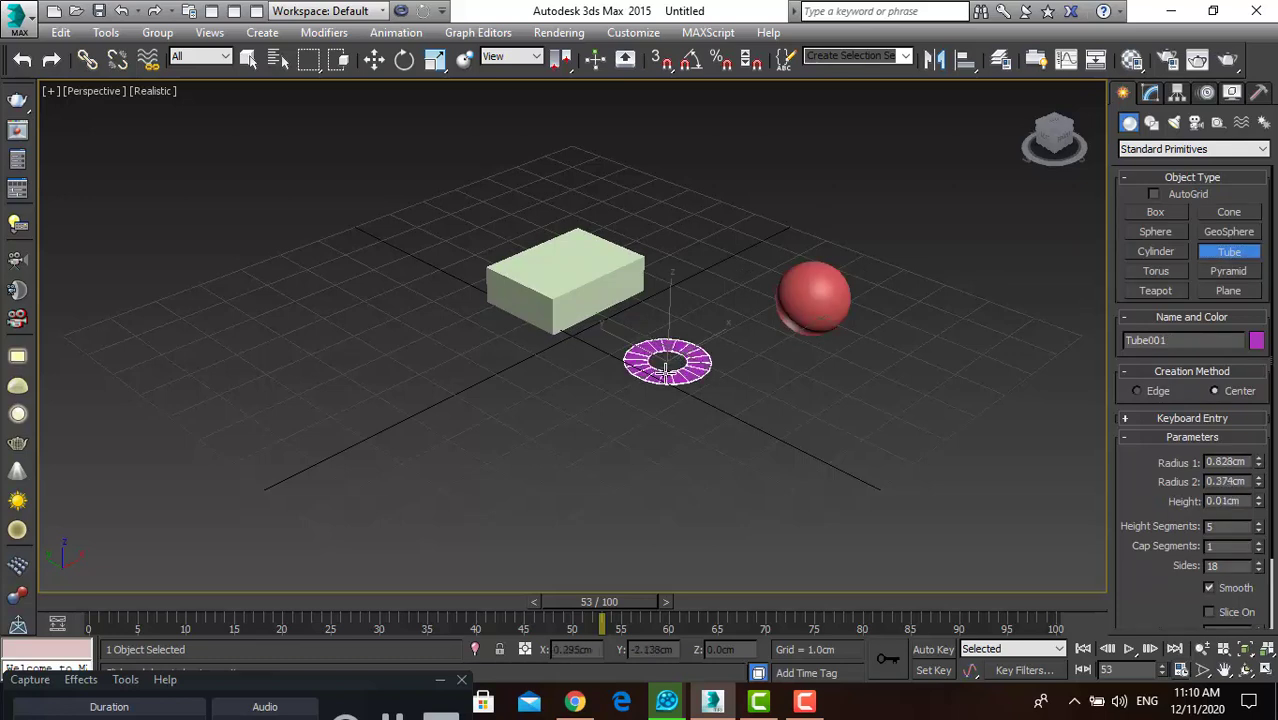
click(665, 375)
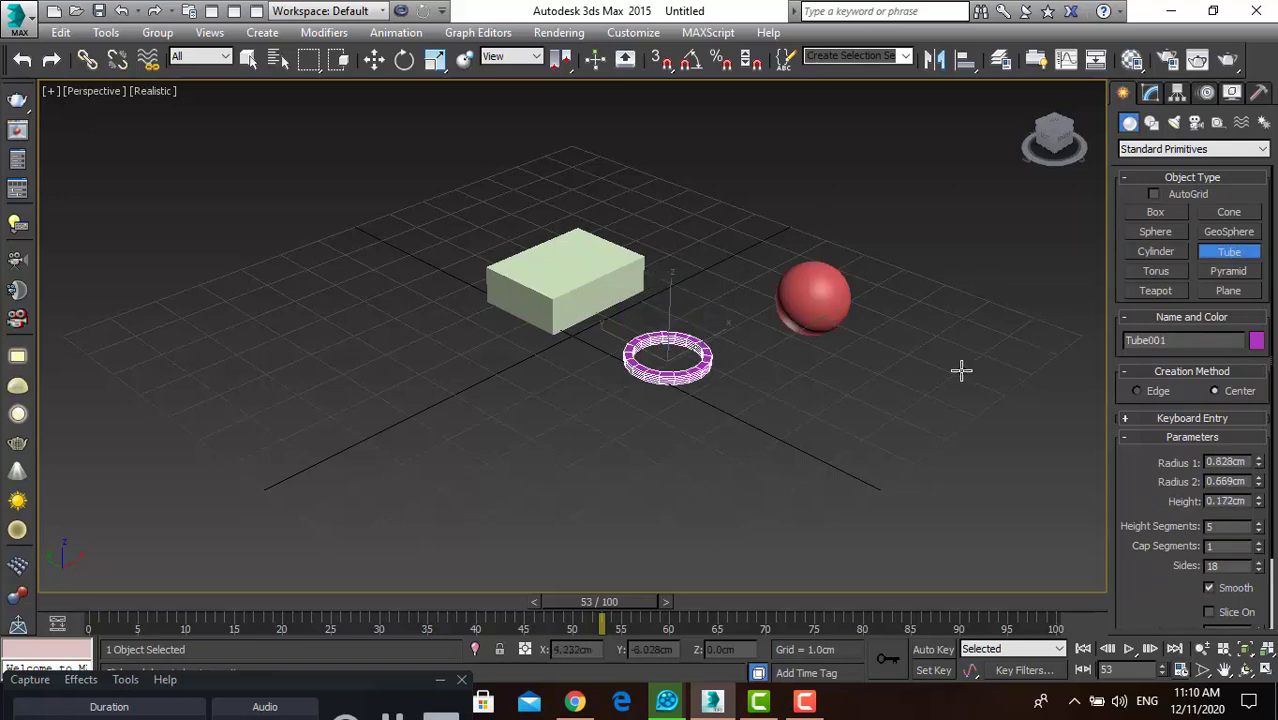
click(921, 266)
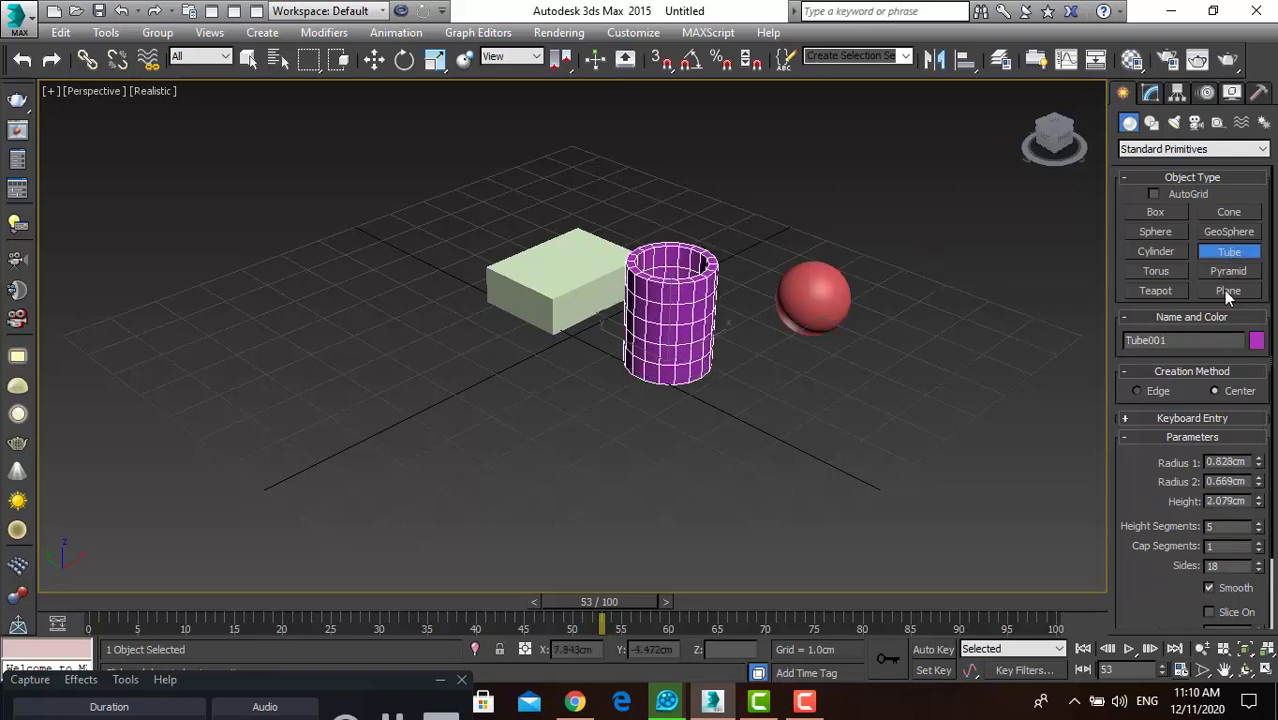
Step: Add a geosphere in front of the box and a pyramid at front right, then deselect
click(1229, 231)
drag(560, 422, 566, 468)
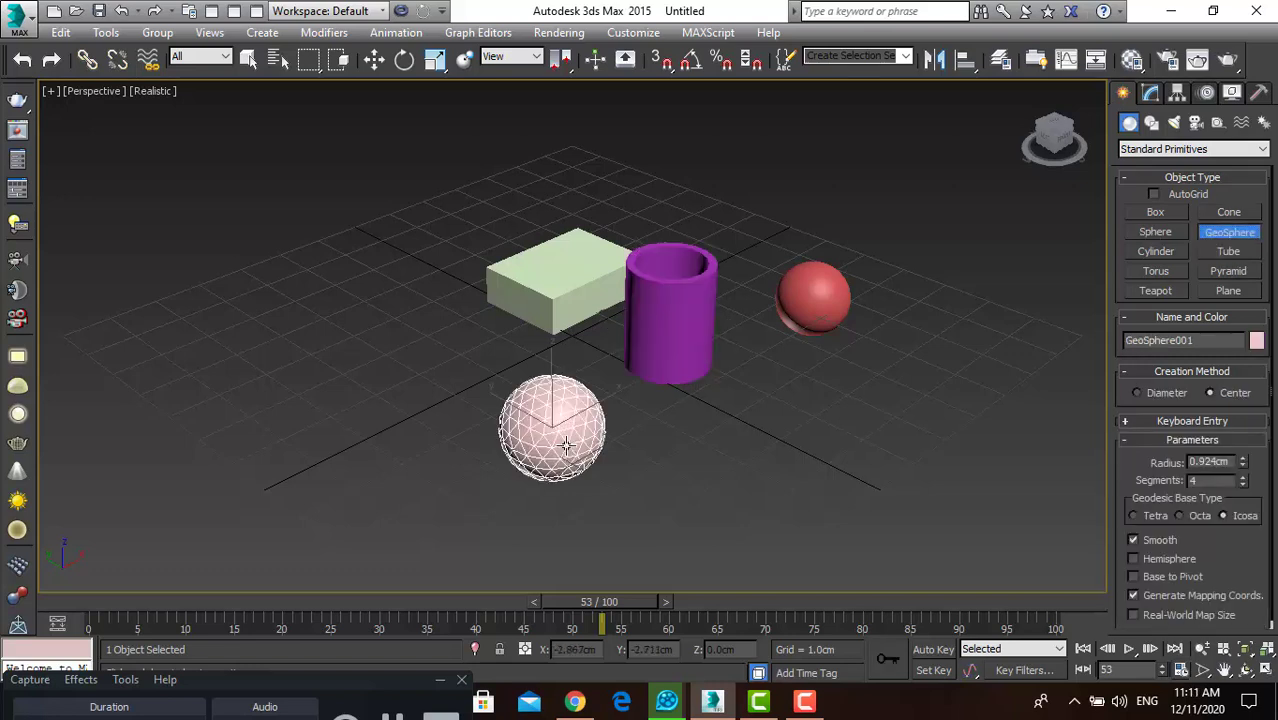
click(1229, 271)
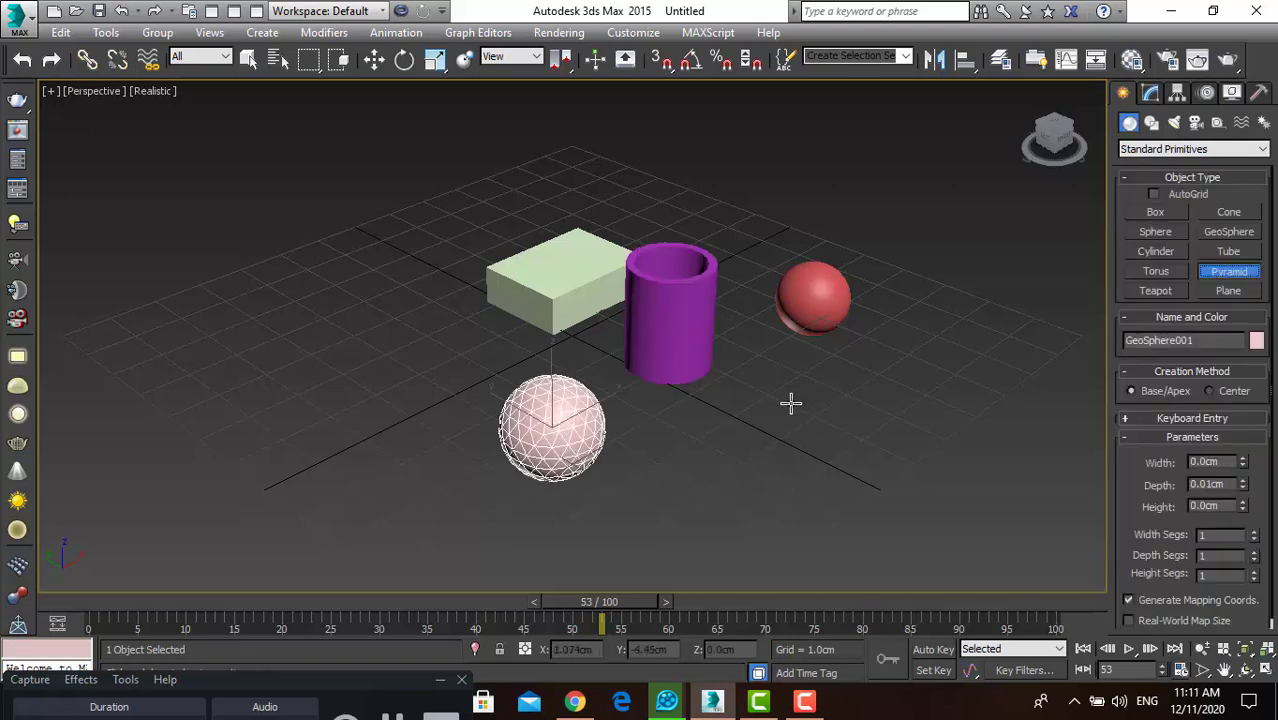
drag(793, 404, 806, 468)
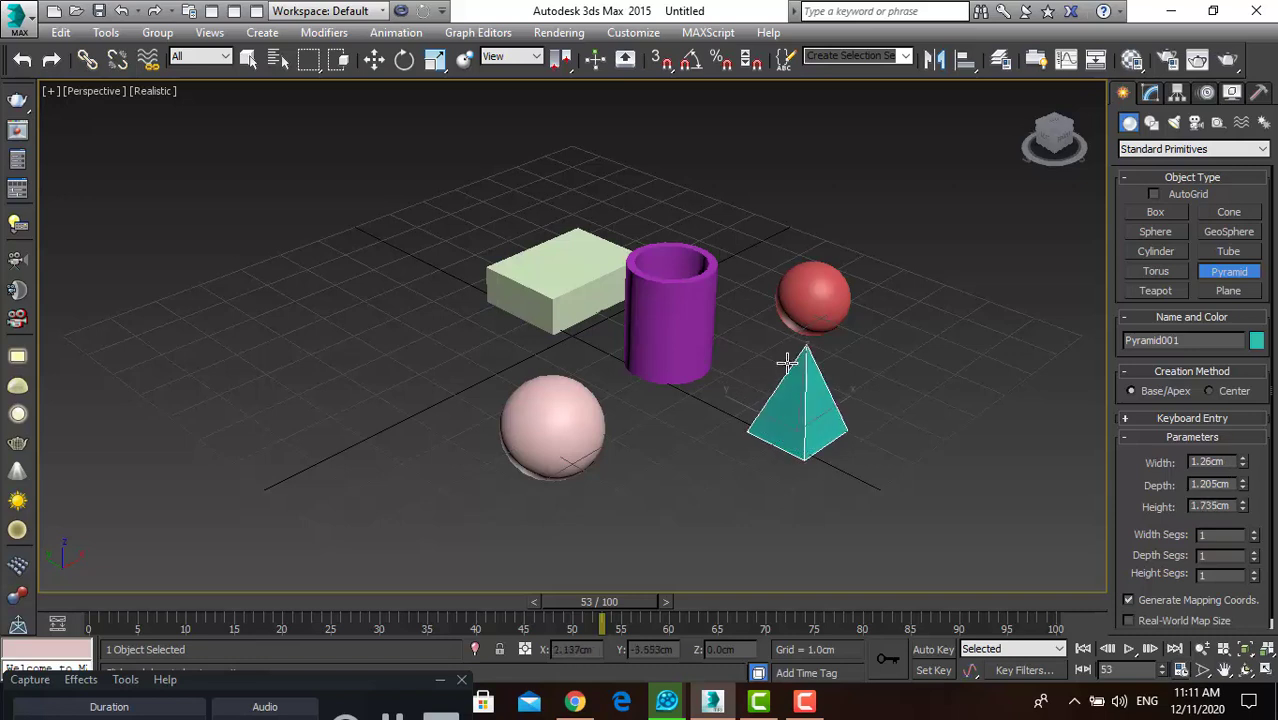
click(788, 376)
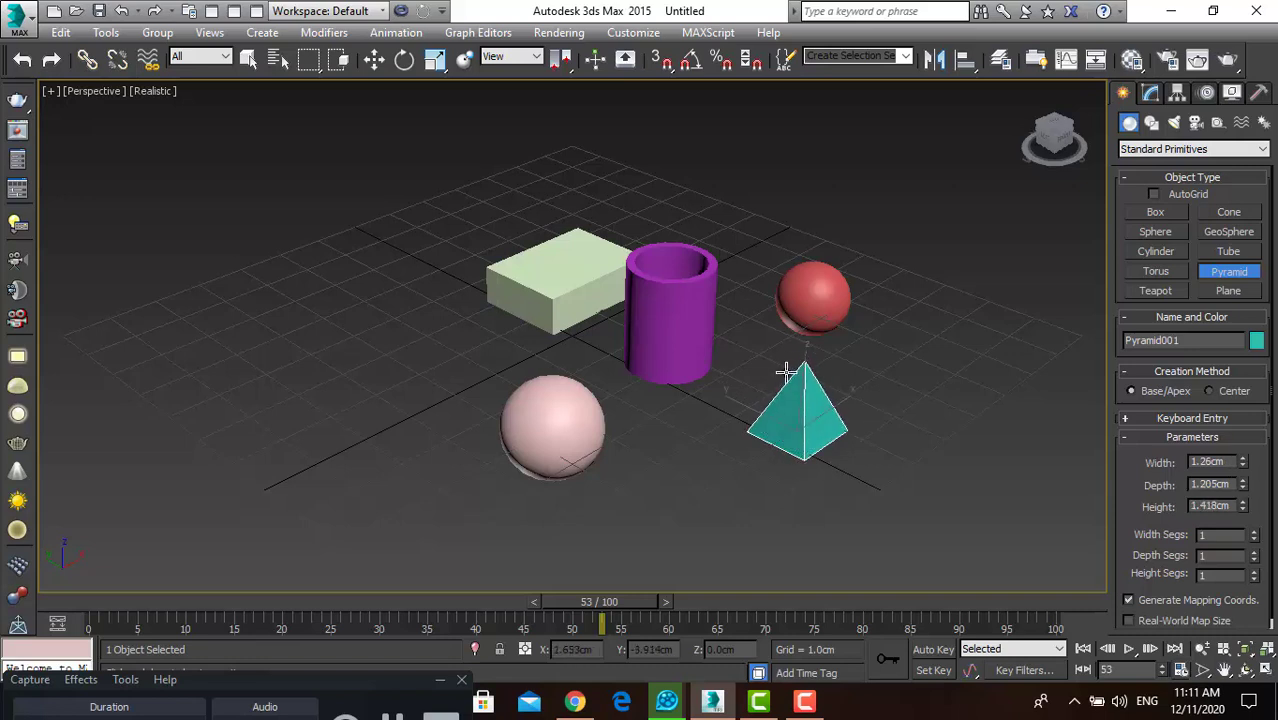
right_click(764, 320)
click(878, 269)
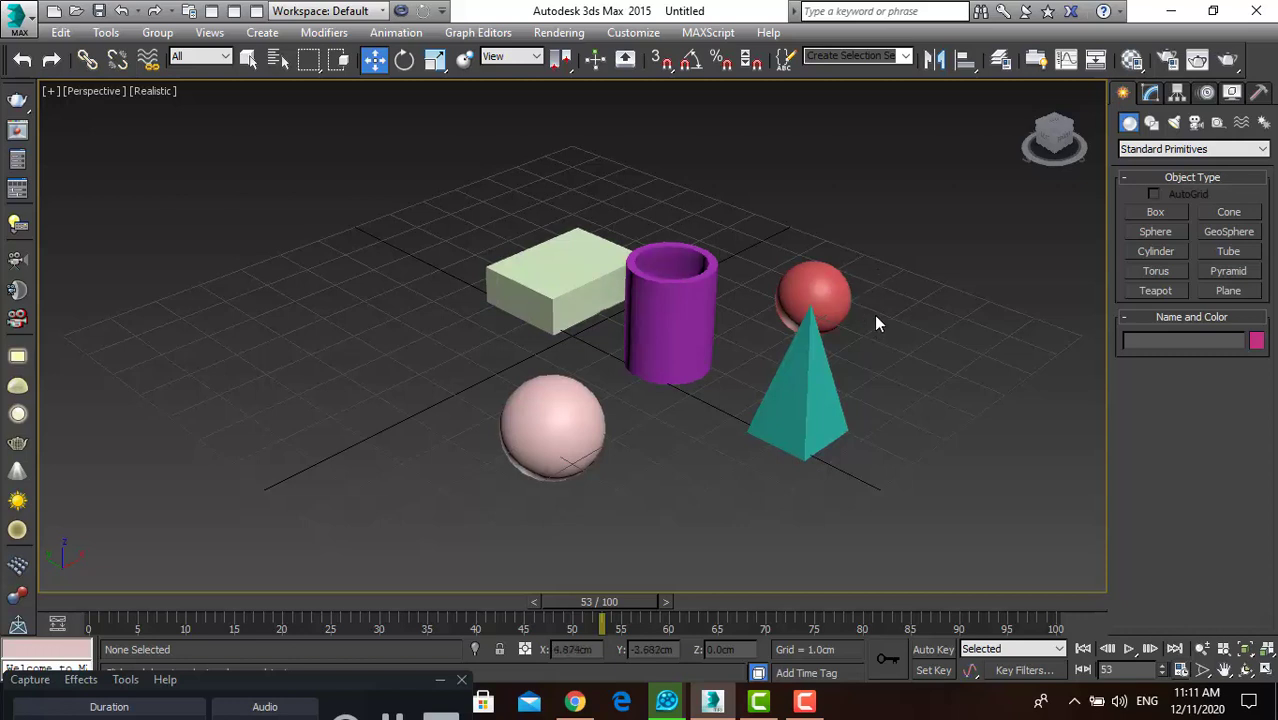
Step: Zoom out, restore the four-view layout and frame the selected box in every view
scroll(695, 346, down, 3)
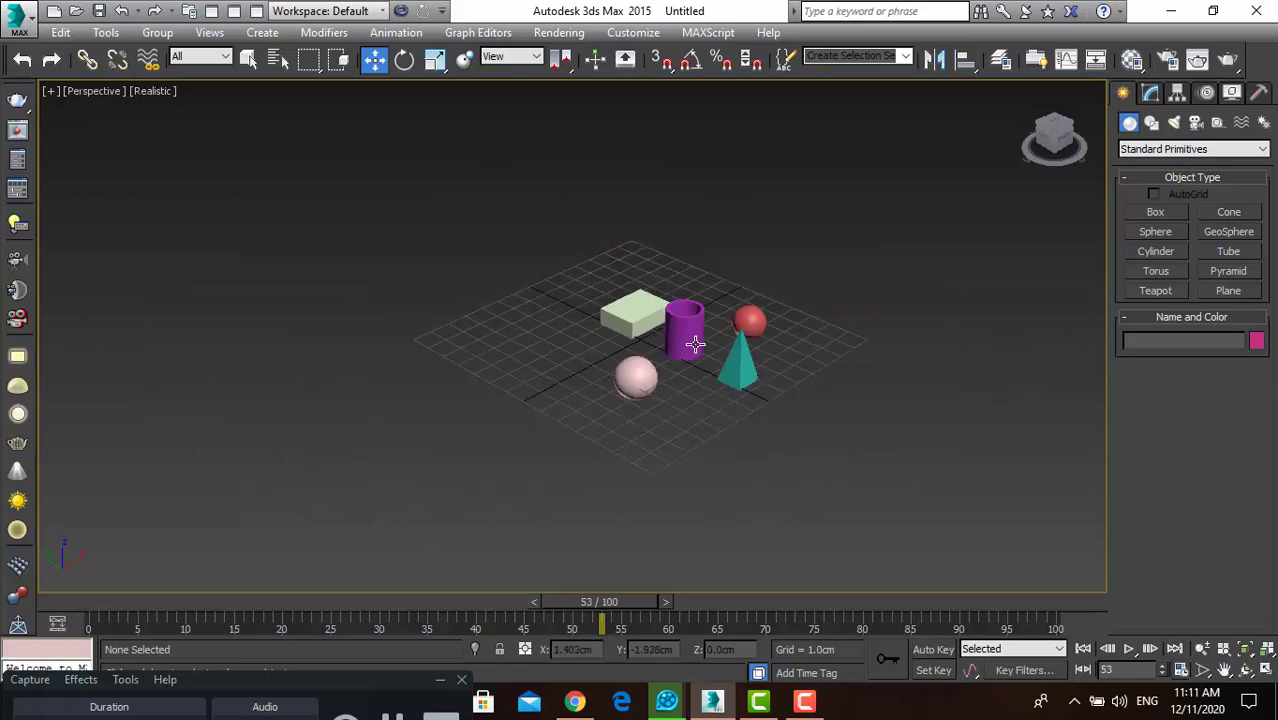
scroll(695, 346, down, 3)
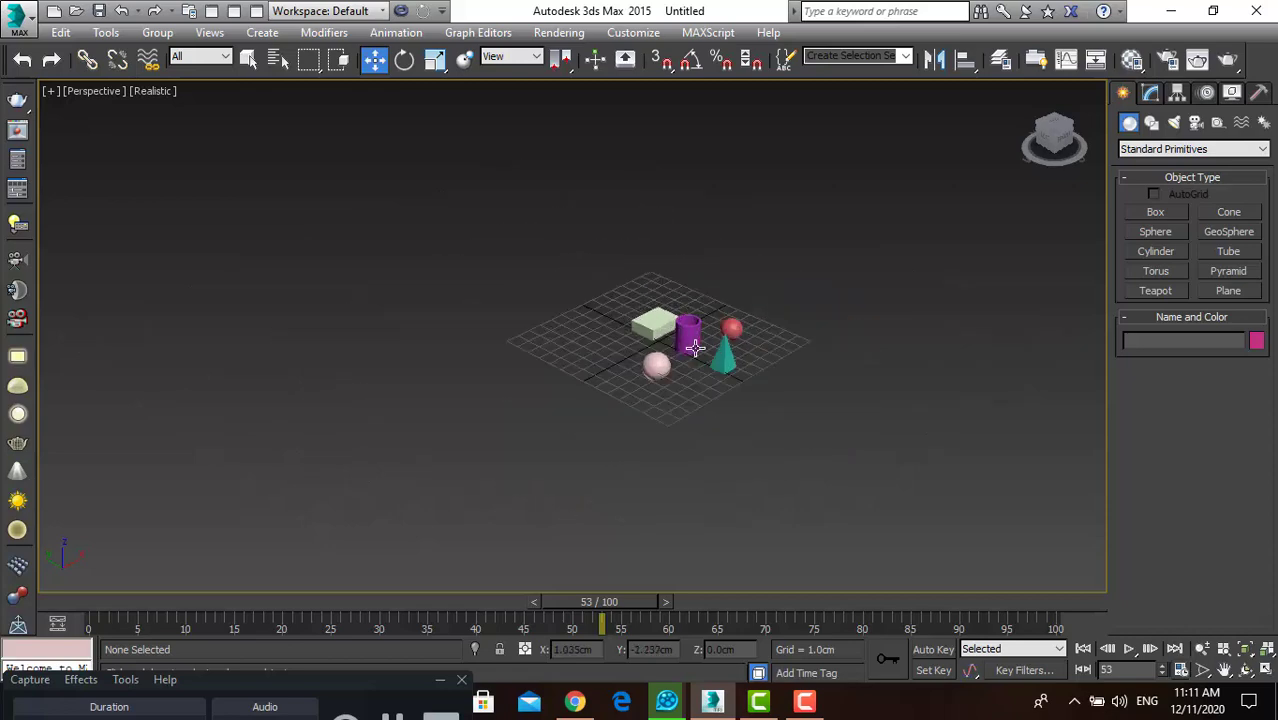
key(alt+w)
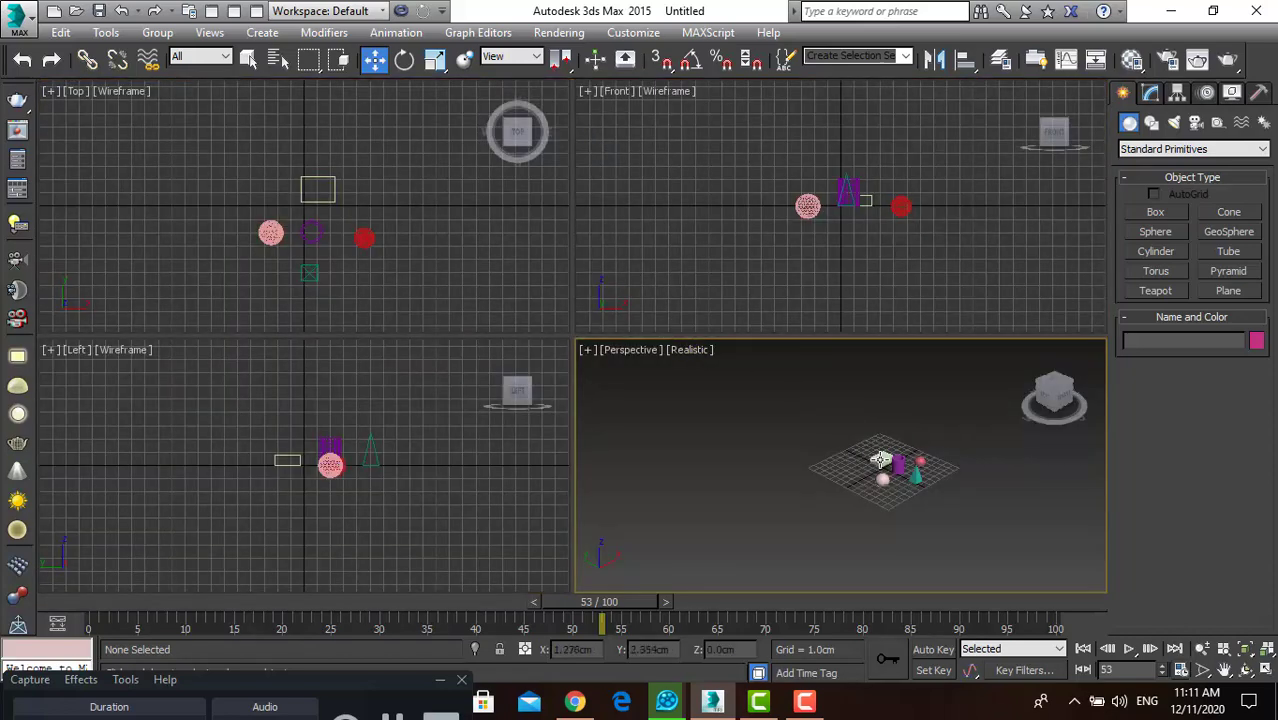
click(879, 461)
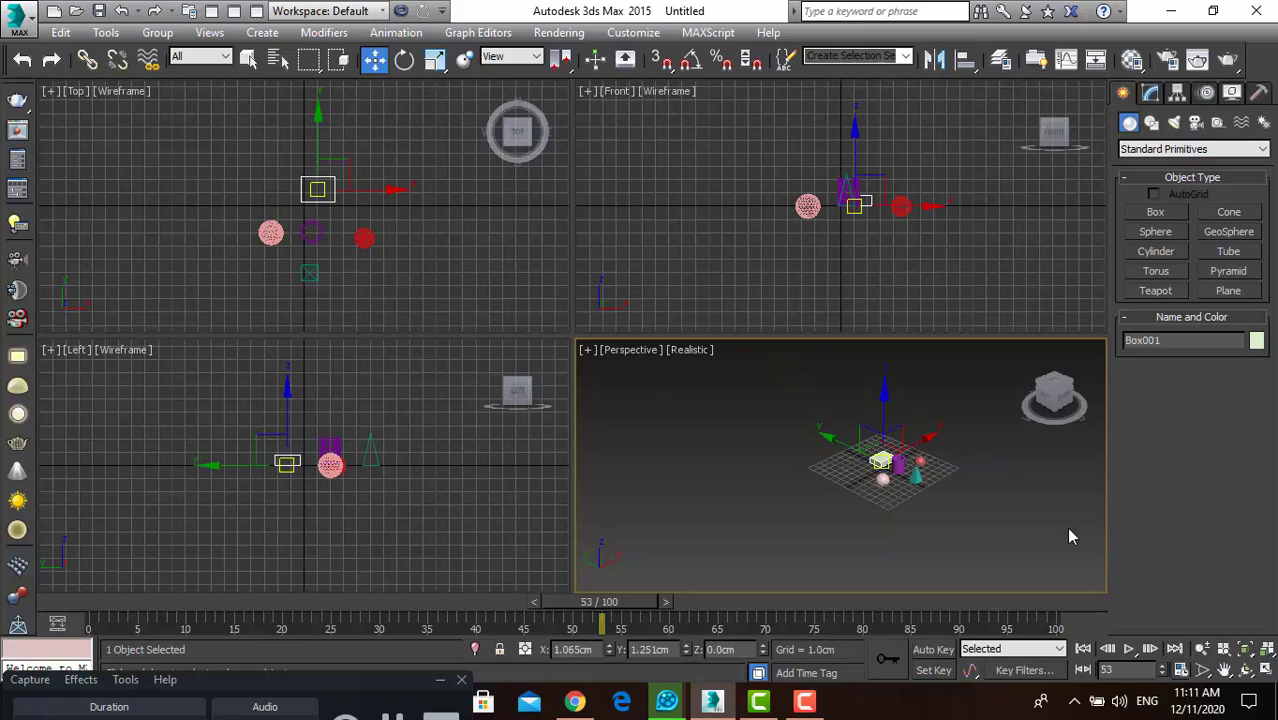
click(1267, 649)
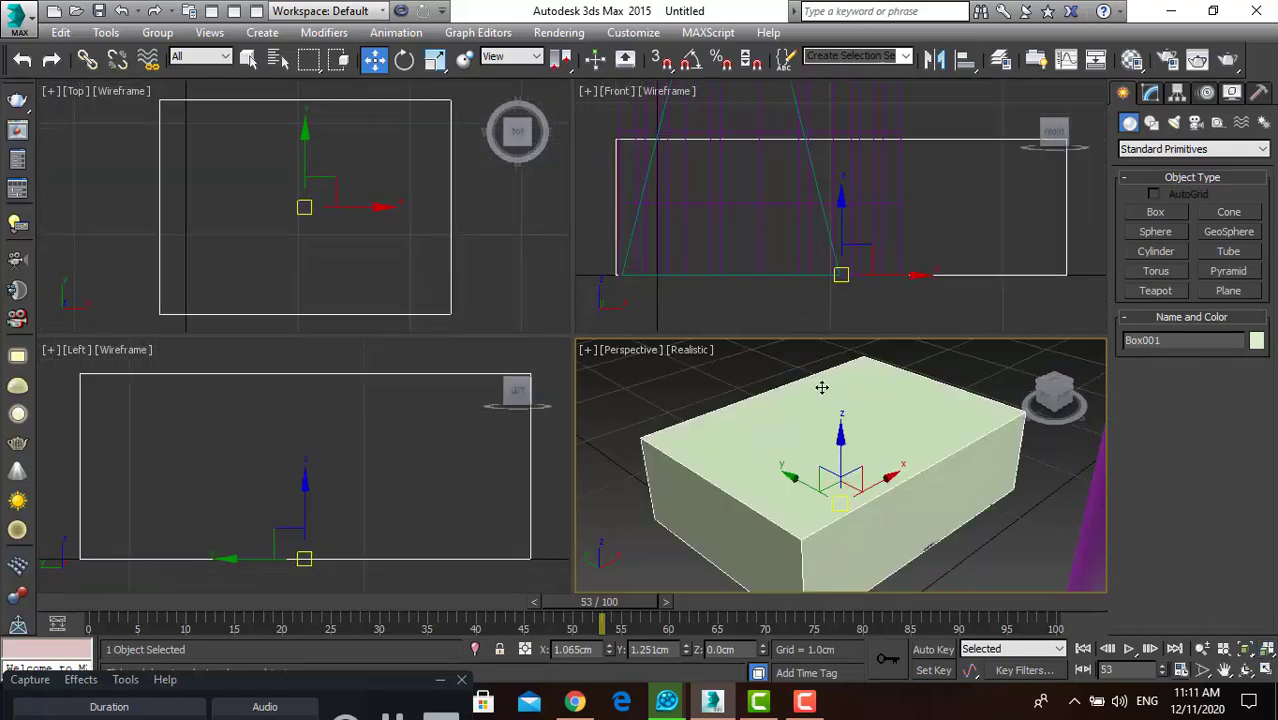
Step: Zoom the views far out and clear the box selection
scroll(822, 386, down, 5)
scroll(790, 207, down, 3)
scroll(790, 207, down, 2)
scroll(445, 225, down, 2)
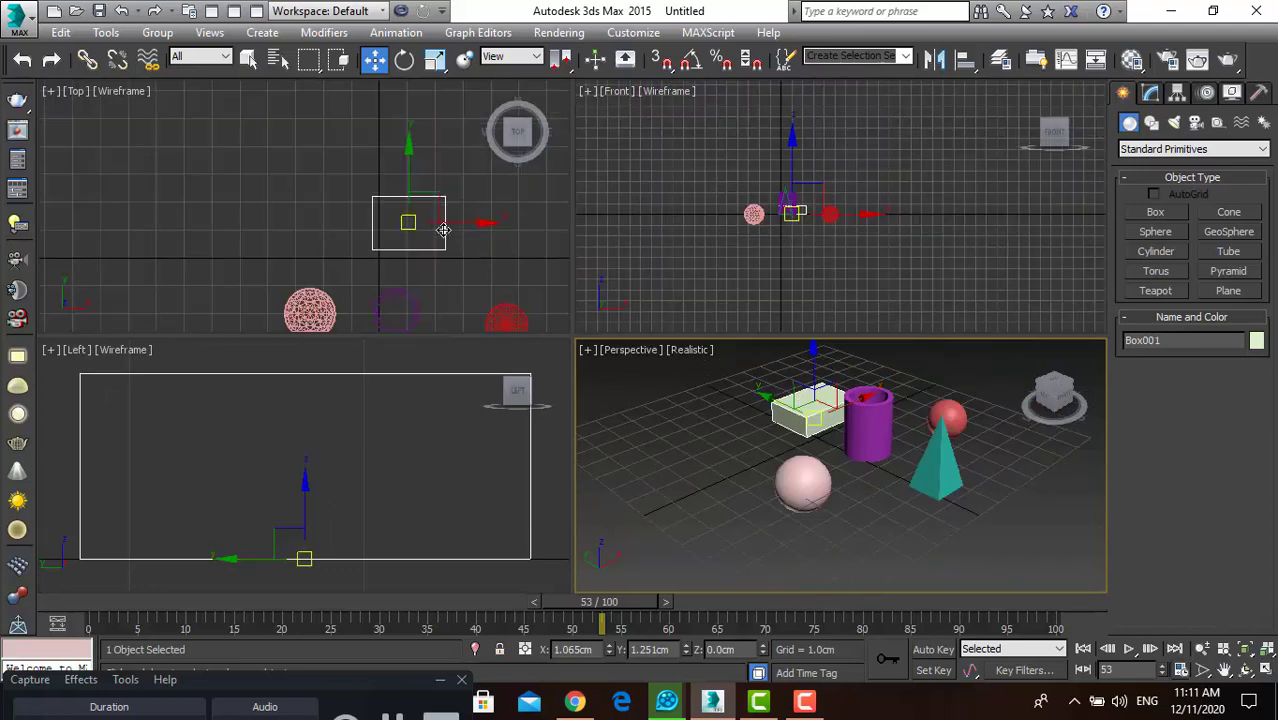
scroll(445, 225, down, 2)
scroll(360, 420, down, 3)
scroll(360, 420, down, 2)
scroll(360, 420, down, 2)
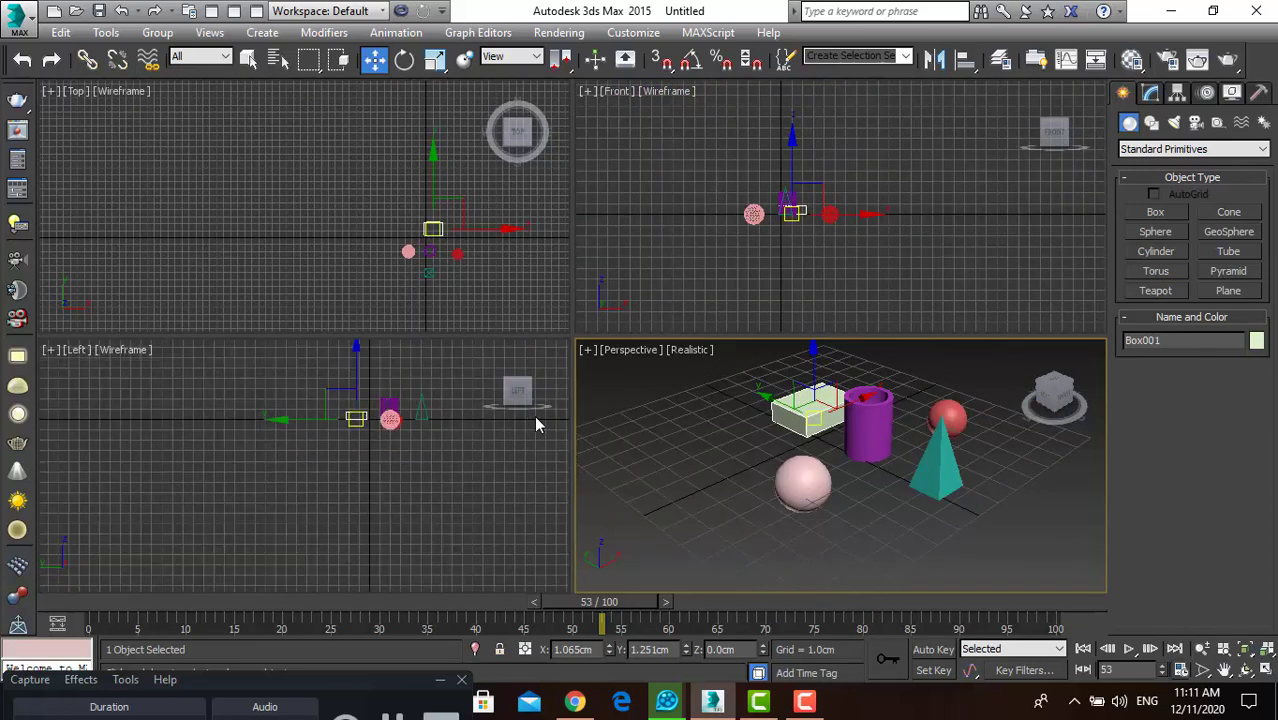
scroll(736, 465, down, 4)
click(843, 519)
scroll(759, 460, up, 4)
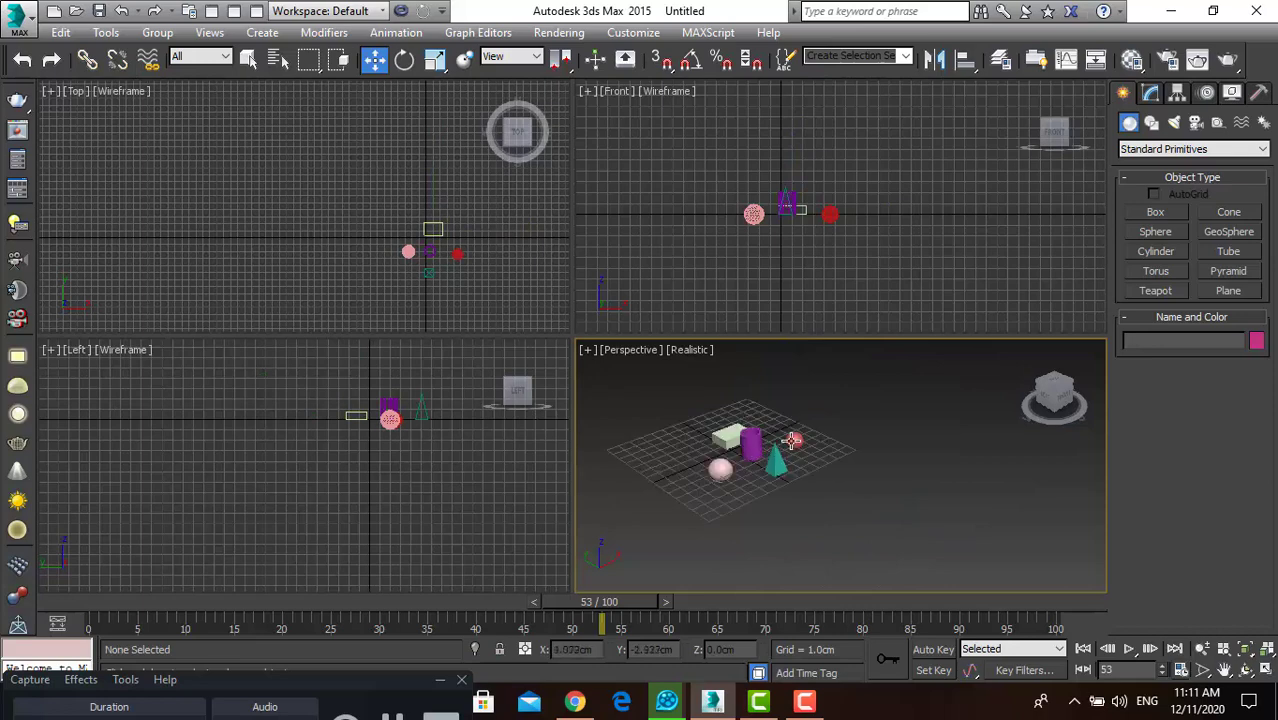
Step: Select the red sphere and zoom out until the whole group looks small
click(795, 443)
scroll(797, 445, up, 5)
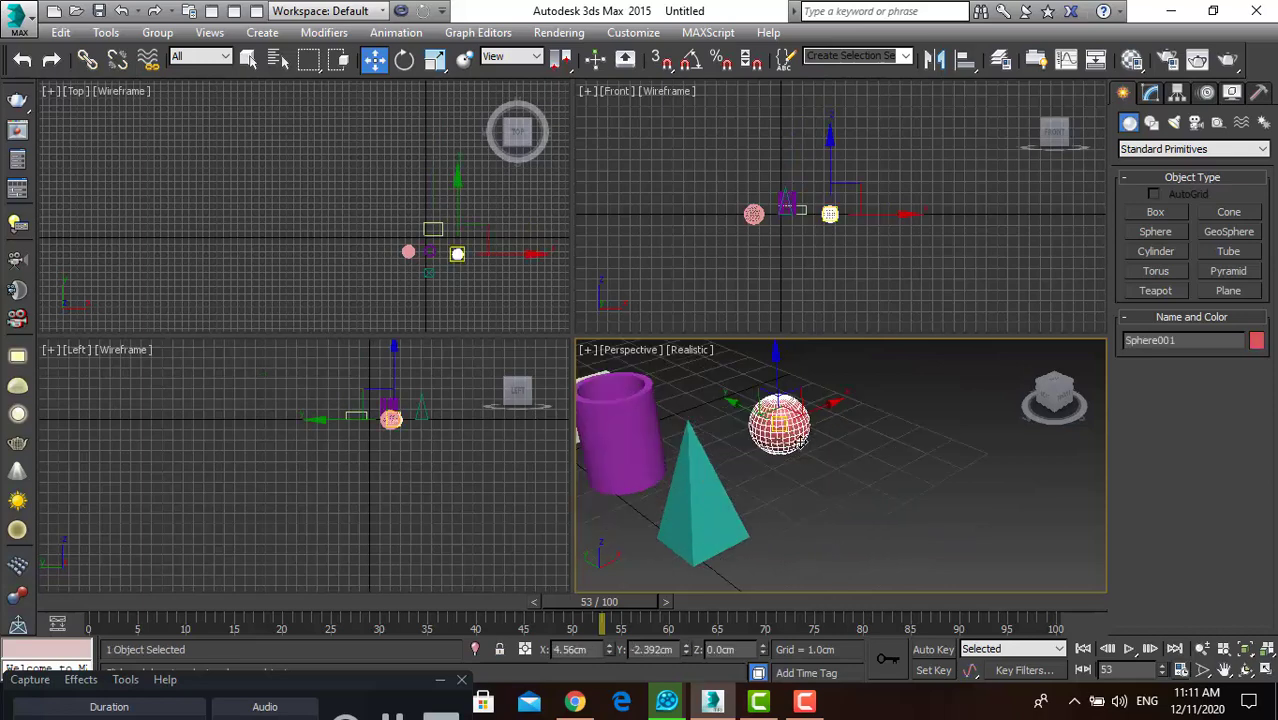
scroll(797, 445, down, 3)
scroll(471, 208, down, 2)
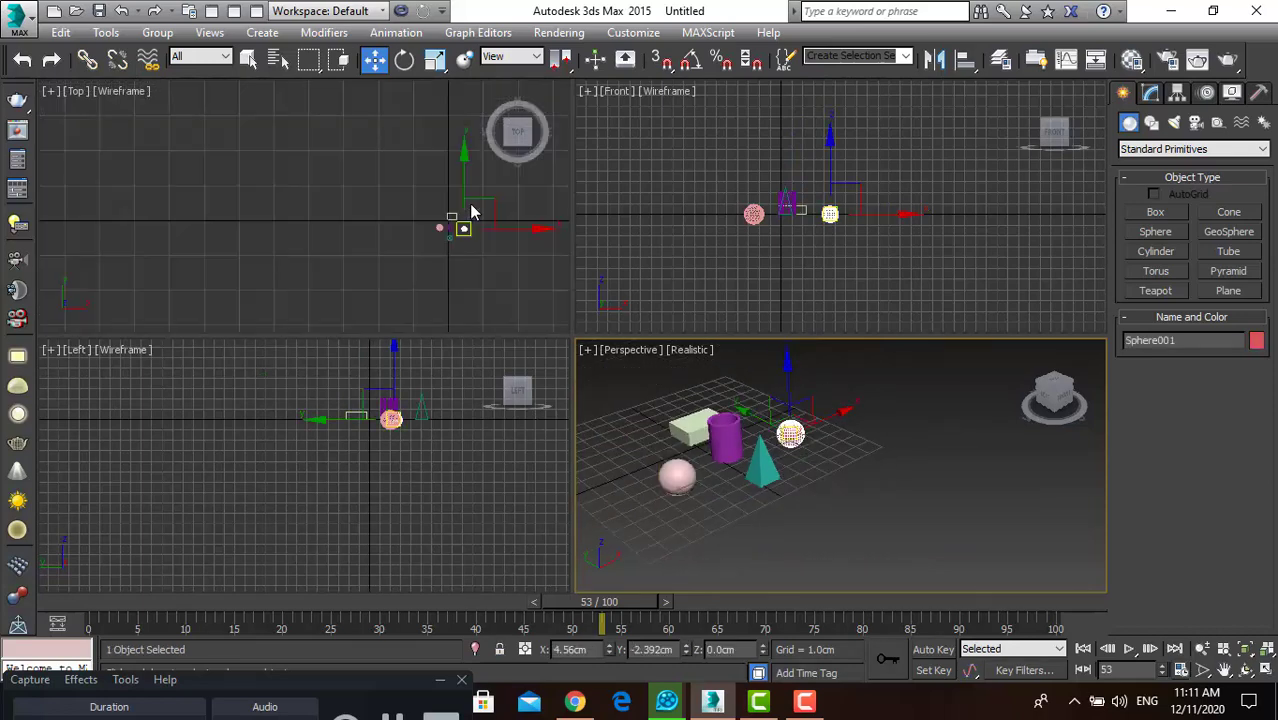
scroll(643, 228, down, 2)
scroll(633, 255, down, 2)
scroll(633, 258, down, 1)
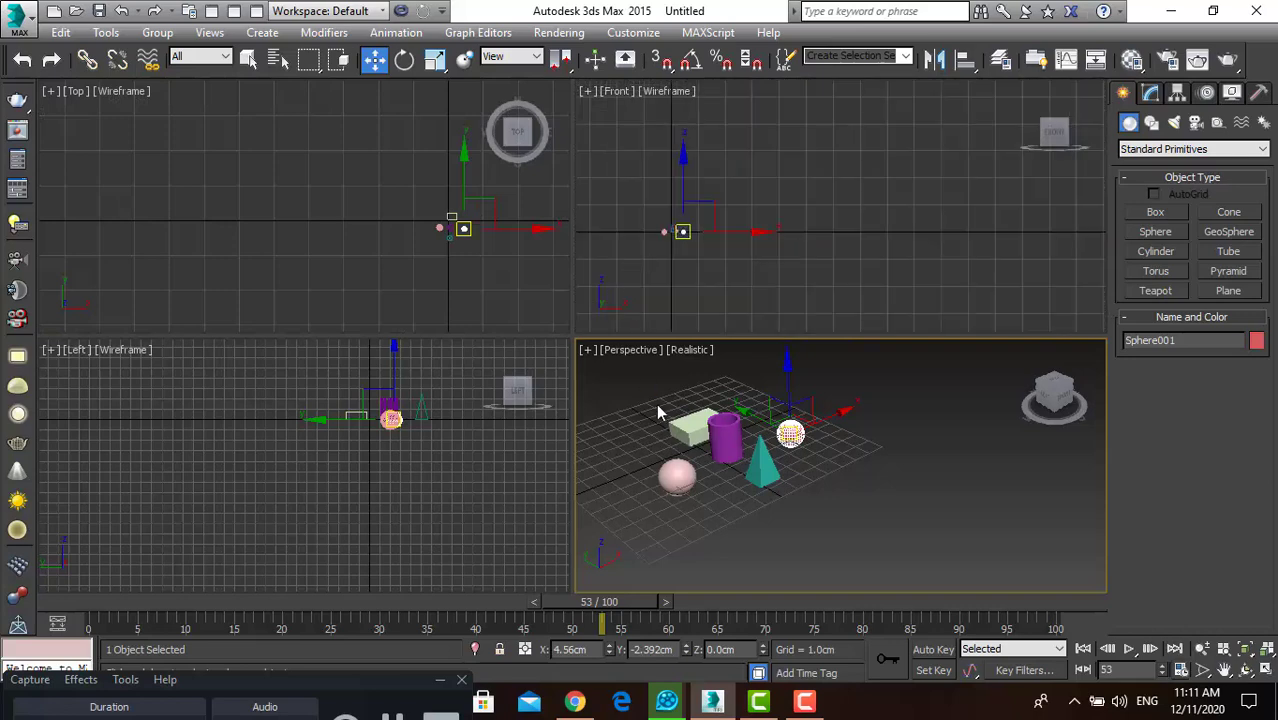
scroll(658, 410, down, 3)
scroll(431, 422, down, 2)
scroll(431, 422, down, 3)
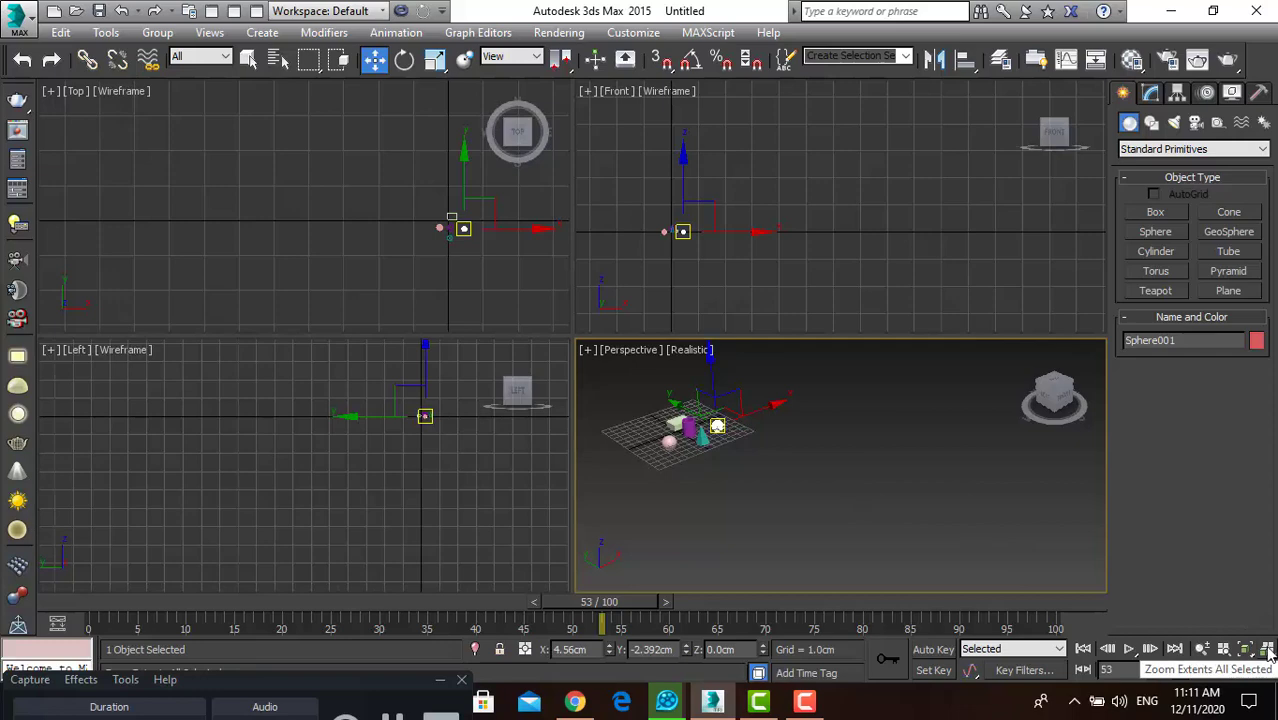
Step: Frame the red sphere in all views with Zoom Extents All Selected, then deselect and zoom out
click(1265, 649)
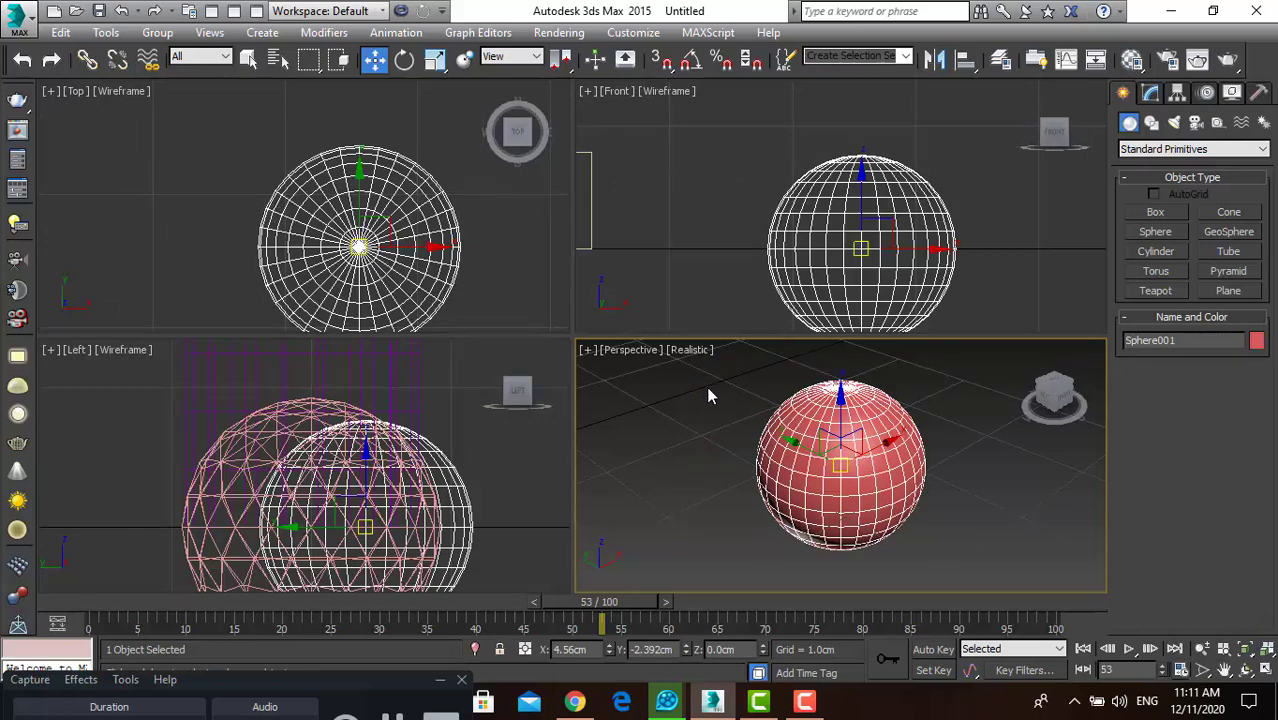
click(944, 456)
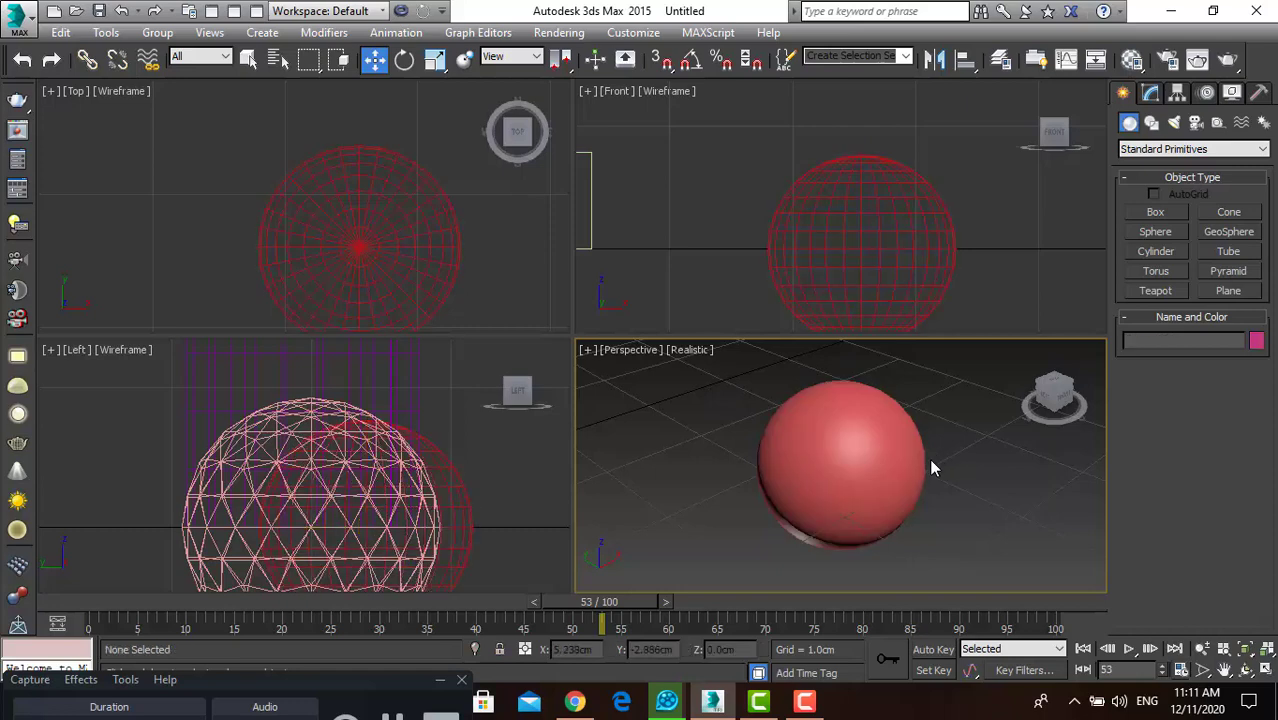
scroll(431, 397, down, 5)
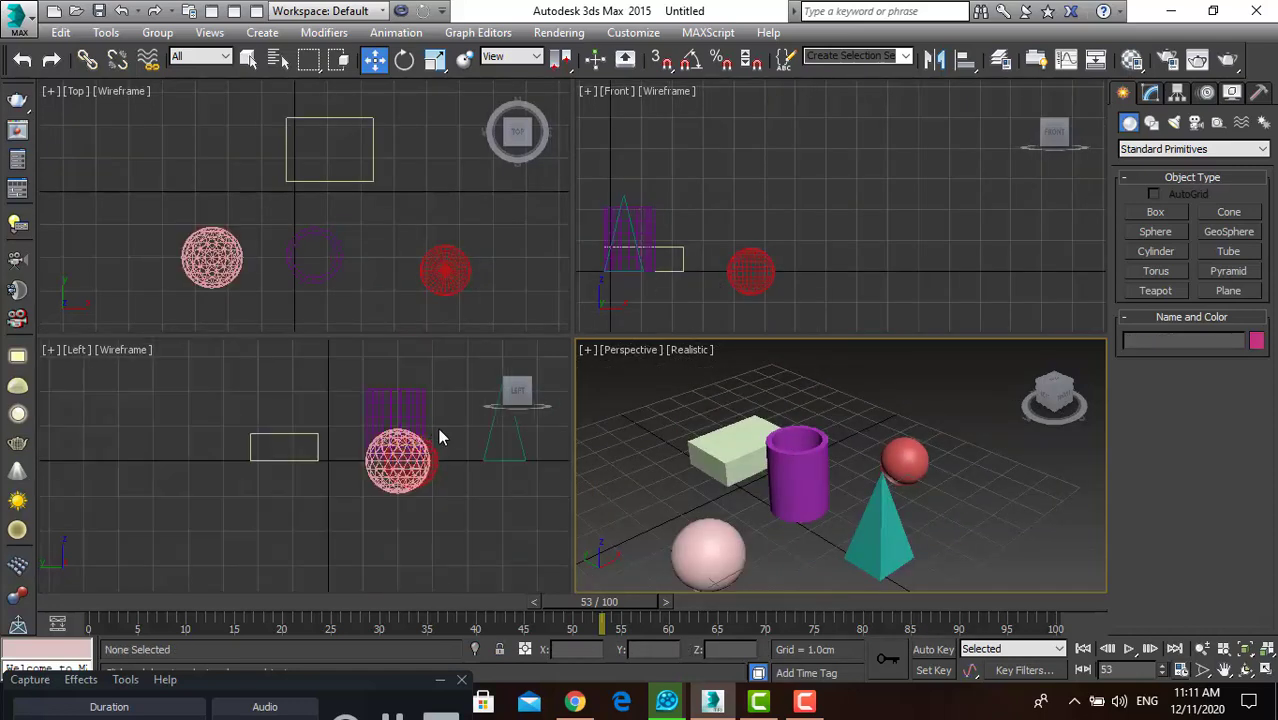
scroll(438, 428, down, 3)
scroll(422, 280, down, 3)
scroll(705, 253, down, 3)
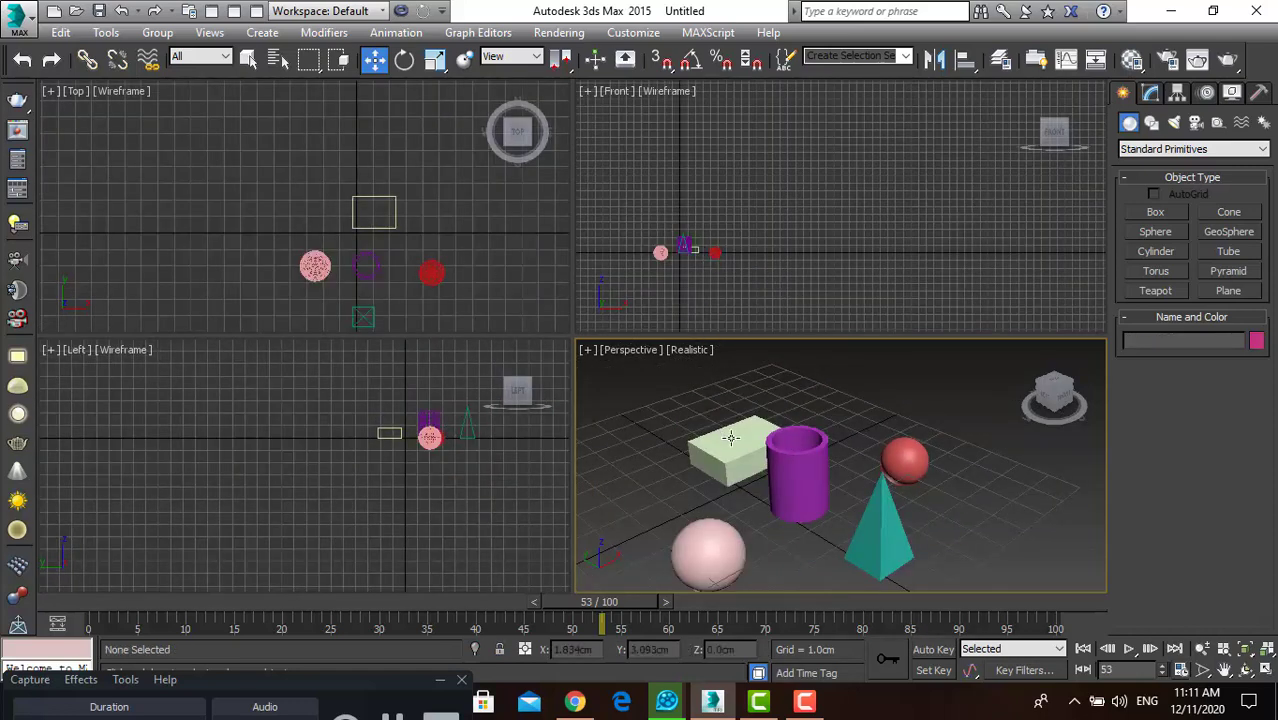
scroll(740, 440, down, 5)
scroll(738, 441, up, 2)
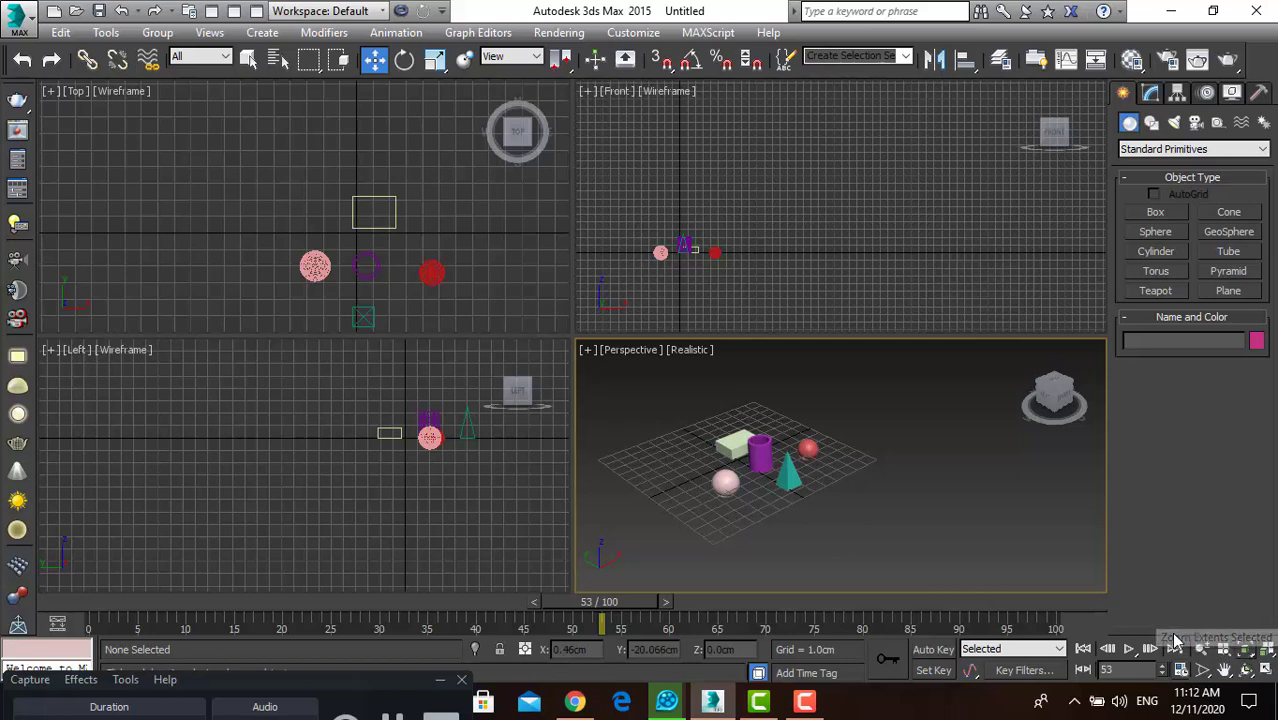
Step: Reselect the red sphere and frame it in the Perspective view with Zoom Extents Selected
click(810, 450)
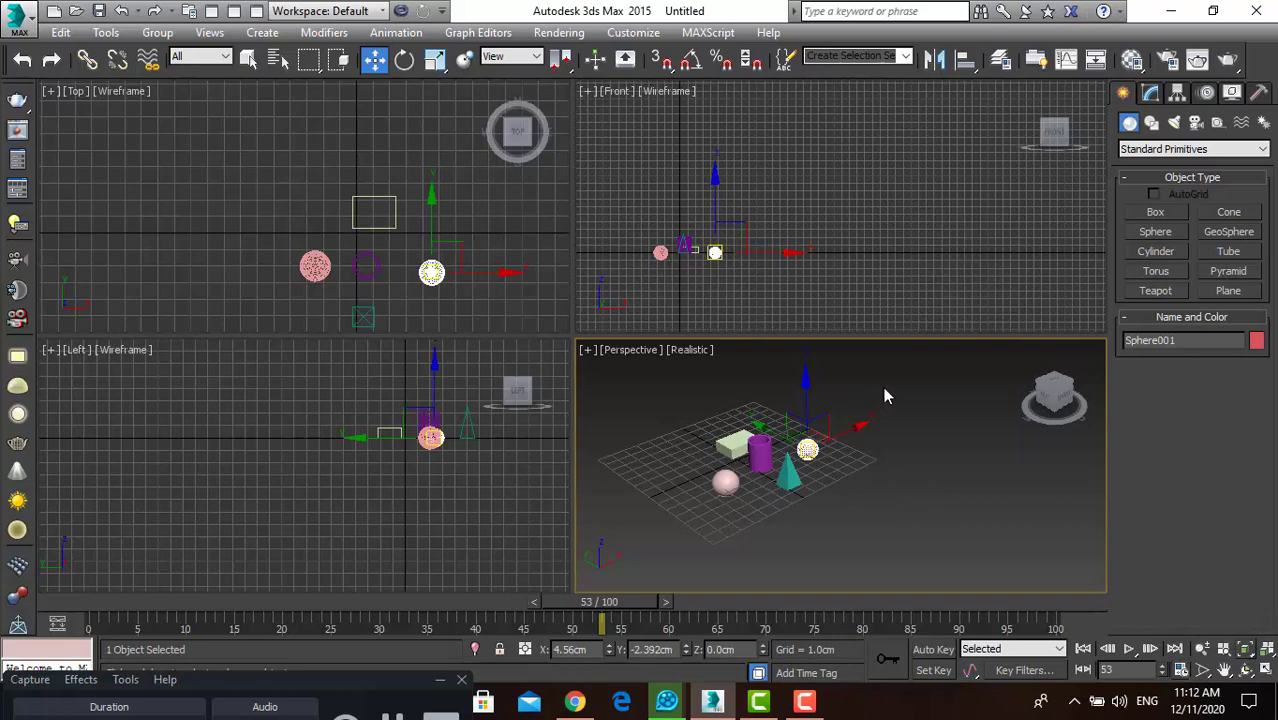
scroll(444, 254, down, 3)
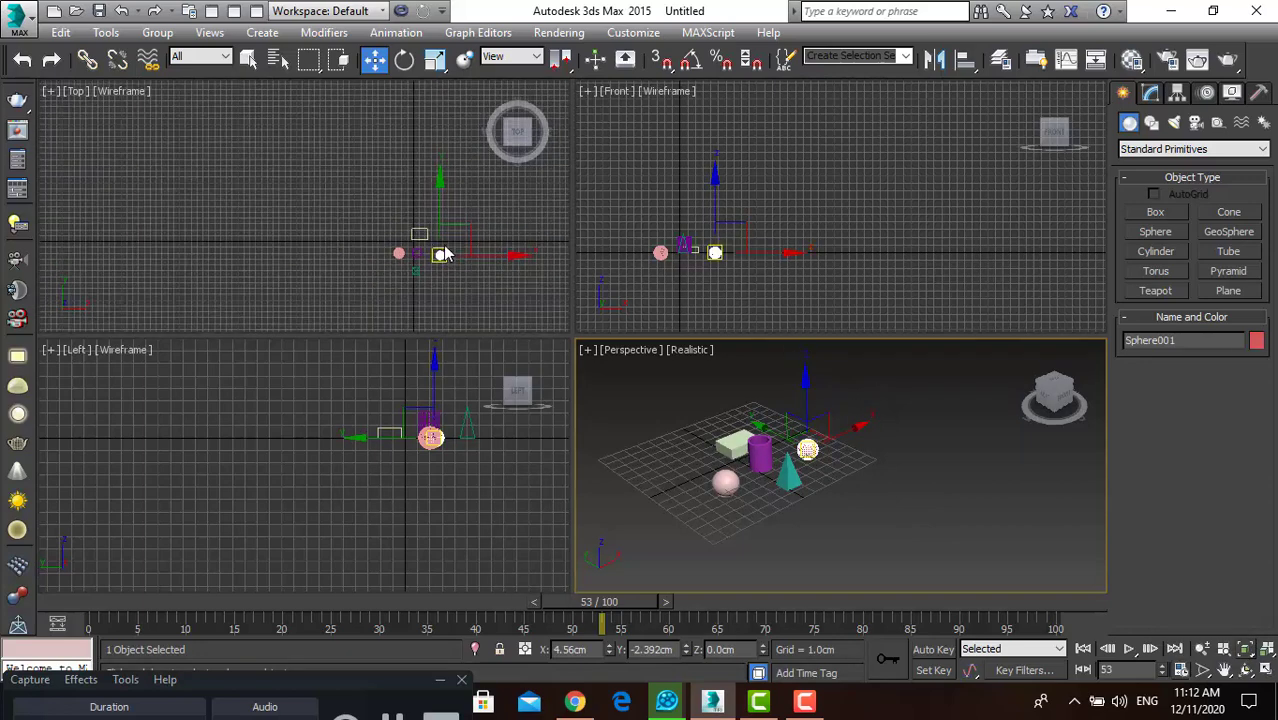
click(1246, 651)
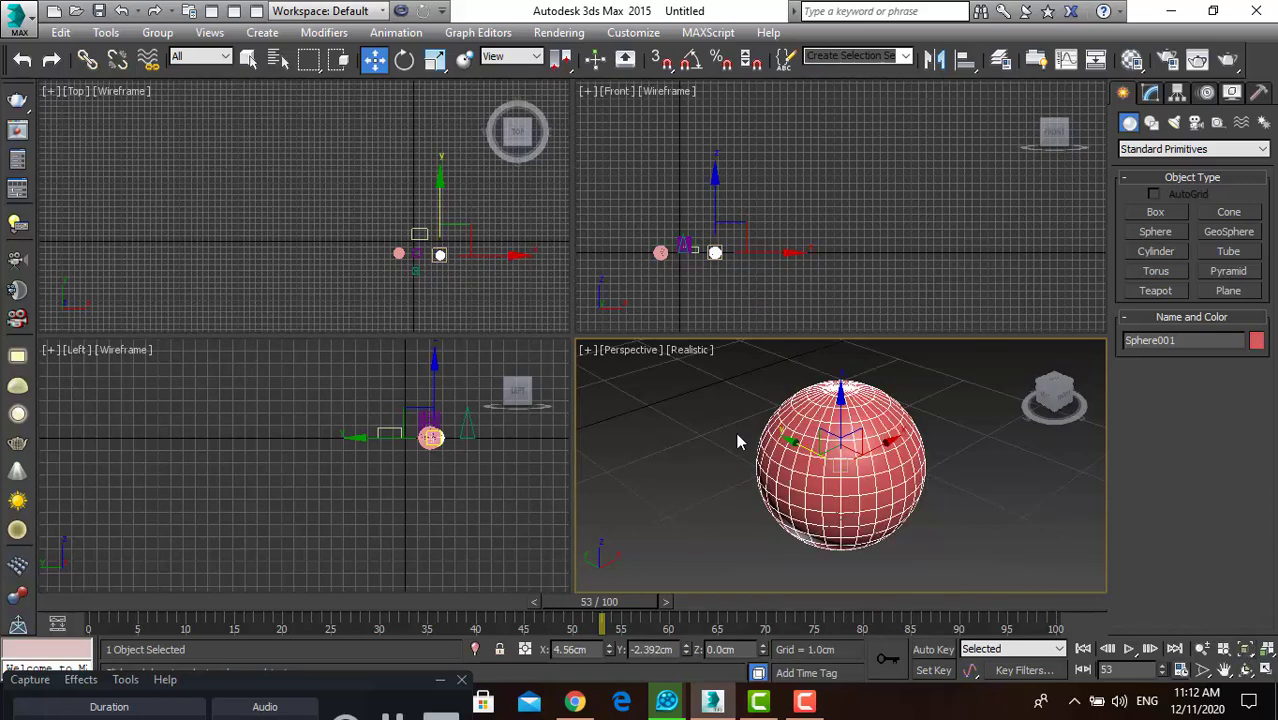
click(694, 436)
Step: Frame the pyramid in the Left view, then reselect the sphere and zoom out to the whole scene
click(468, 422)
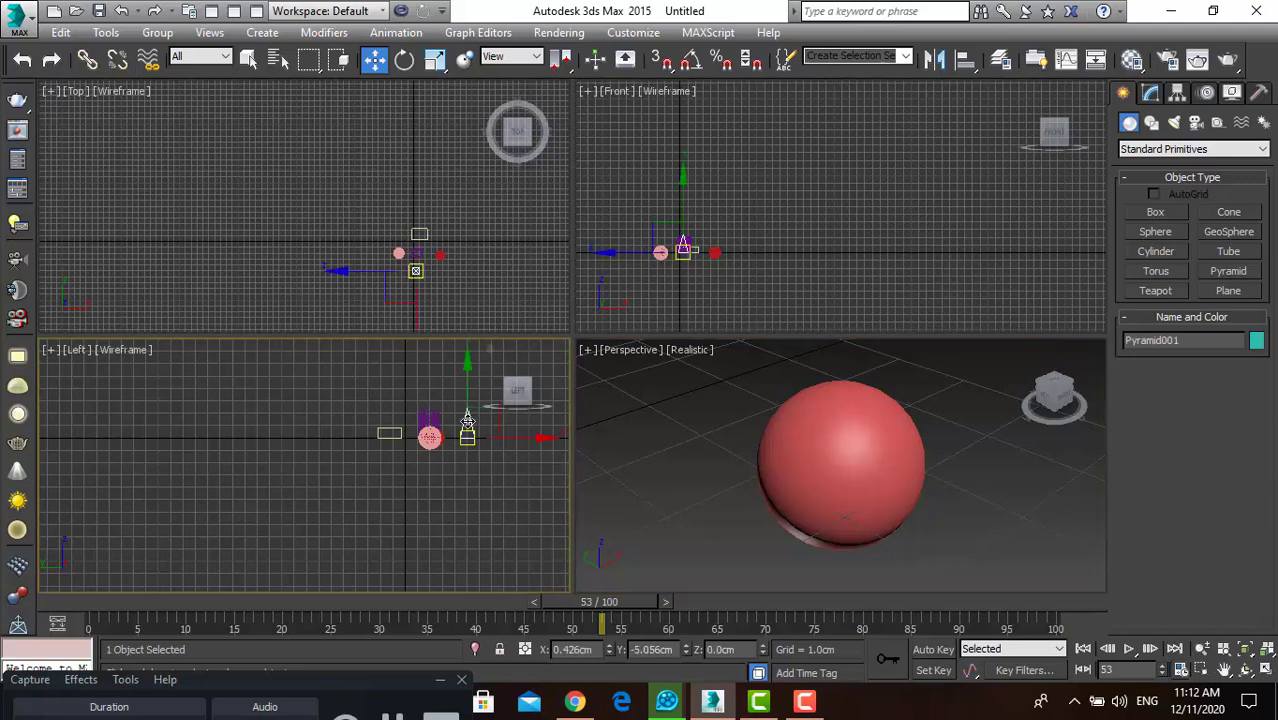
click(1246, 651)
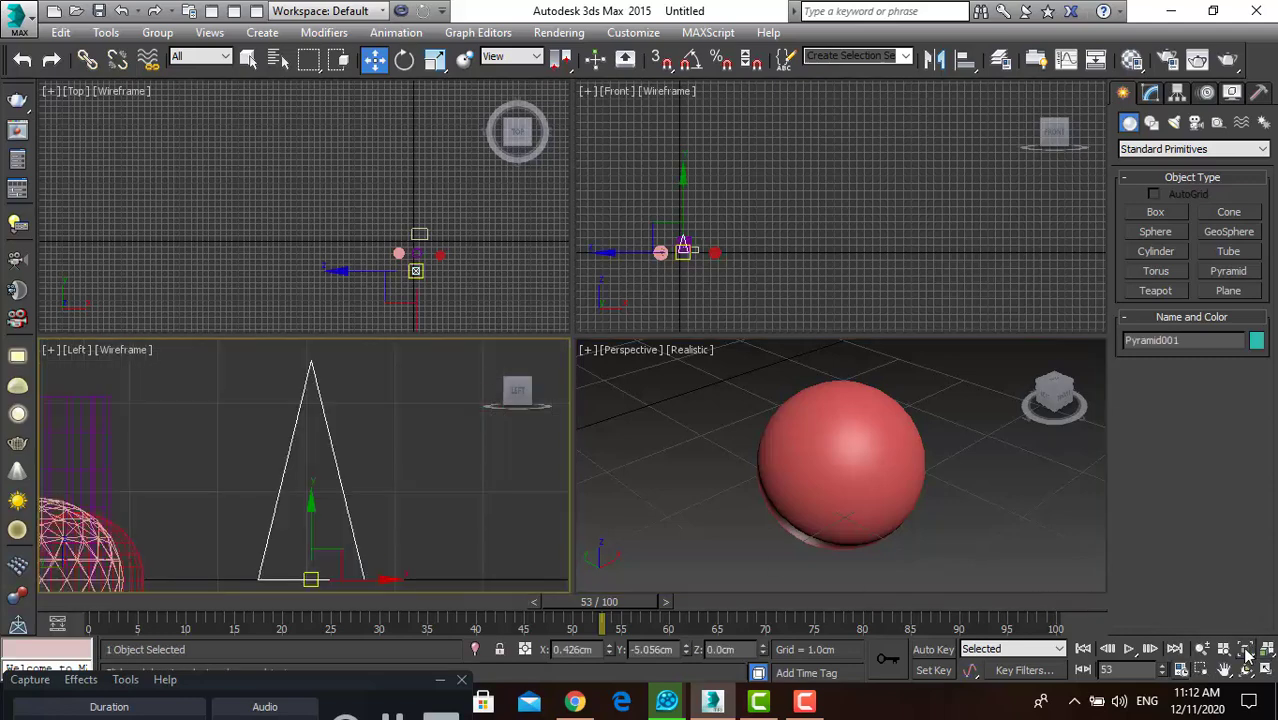
scroll(465, 455, down, 2)
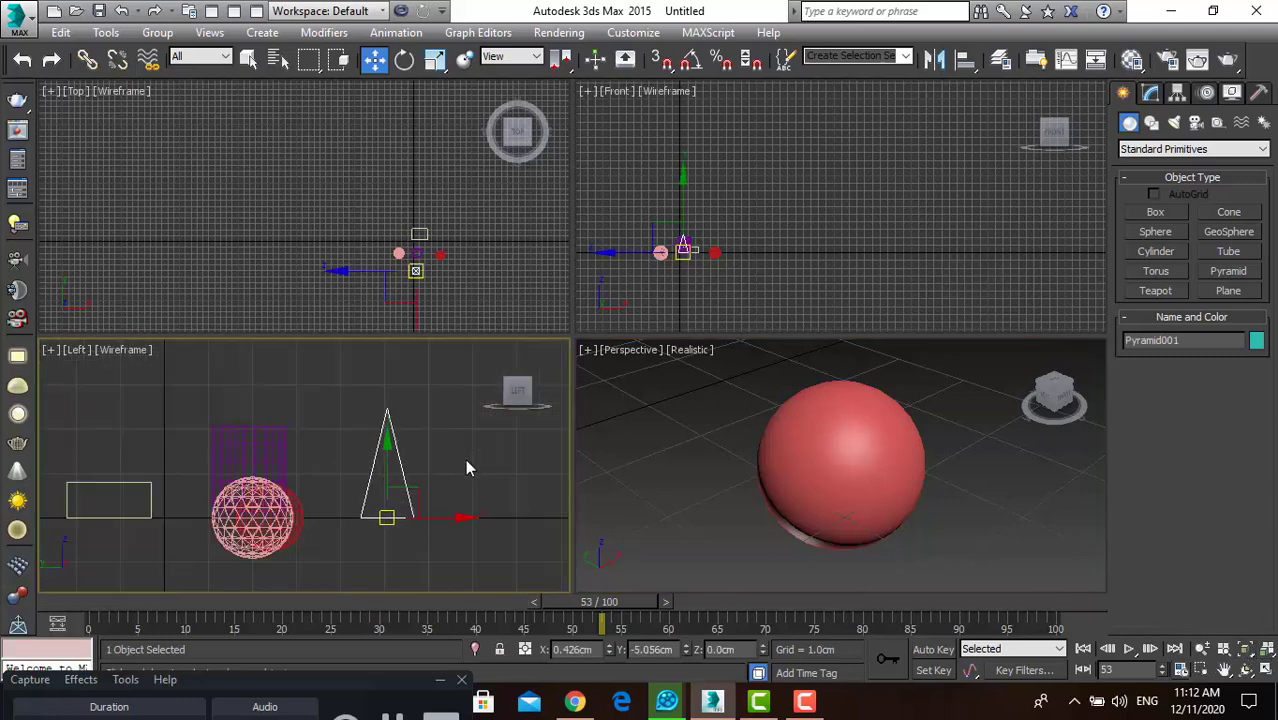
scroll(466, 459, down, 3)
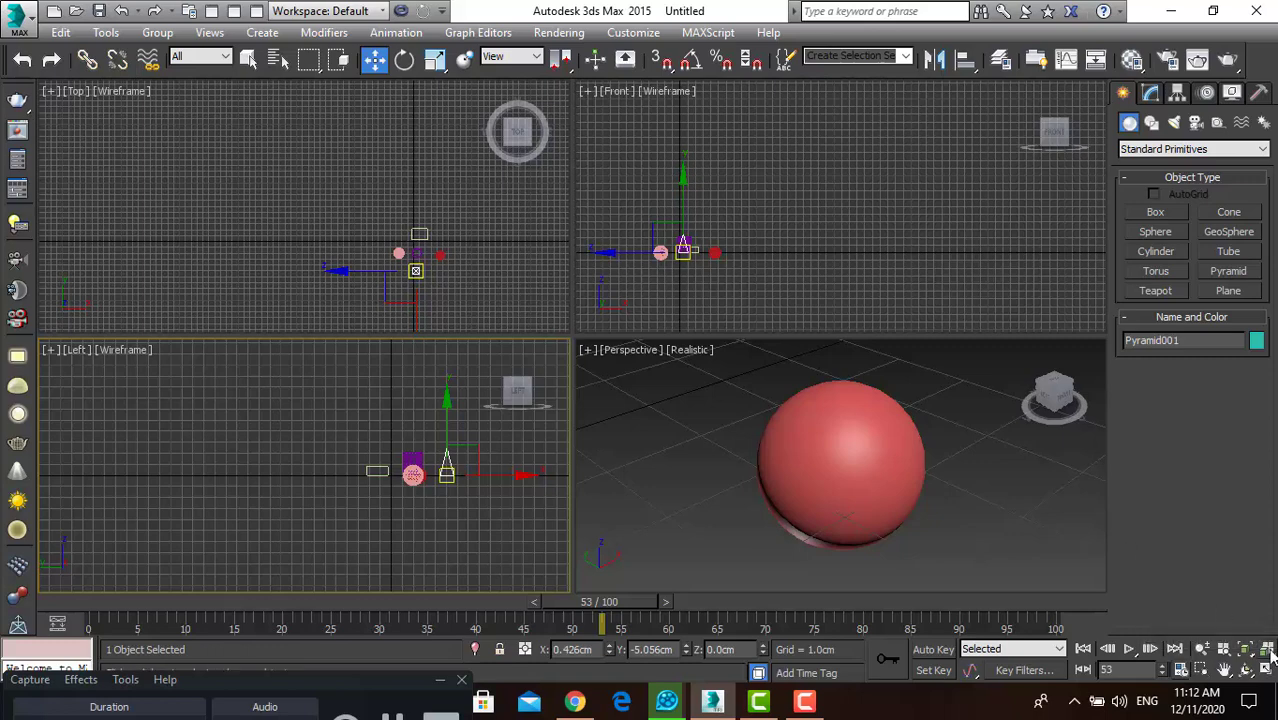
click(904, 525)
scroll(897, 519, down, 4)
scroll(898, 518, down, 4)
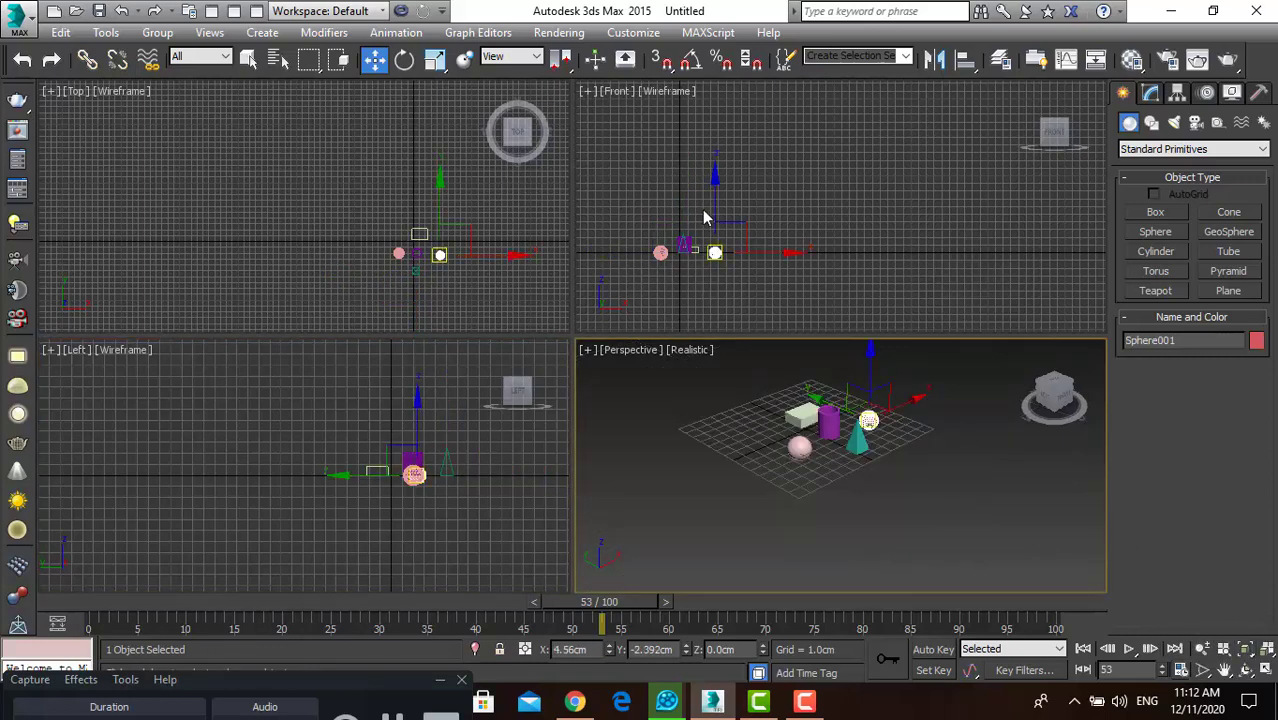
scroll(700, 218, down, 3)
scroll(478, 250, down, 2)
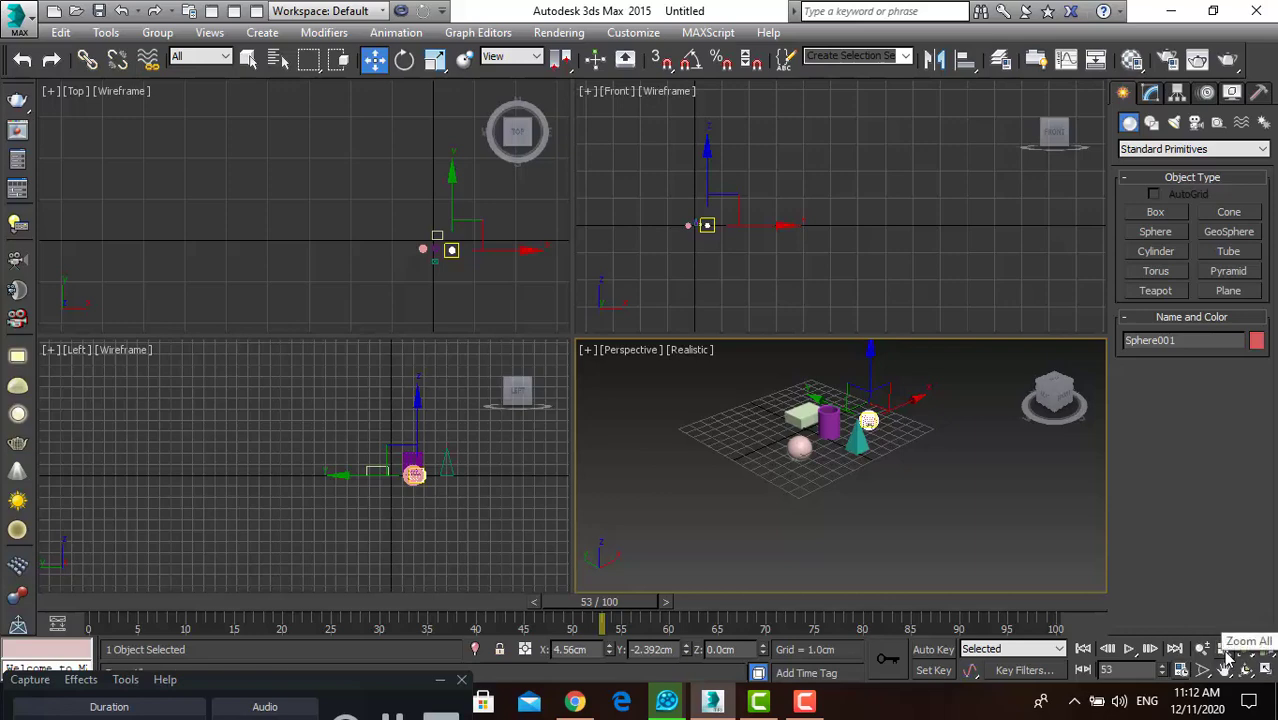
Step: Zoom the viewports out with the mouse wheel
scroll(692, 165, down, 2)
scroll(424, 212, down, 3)
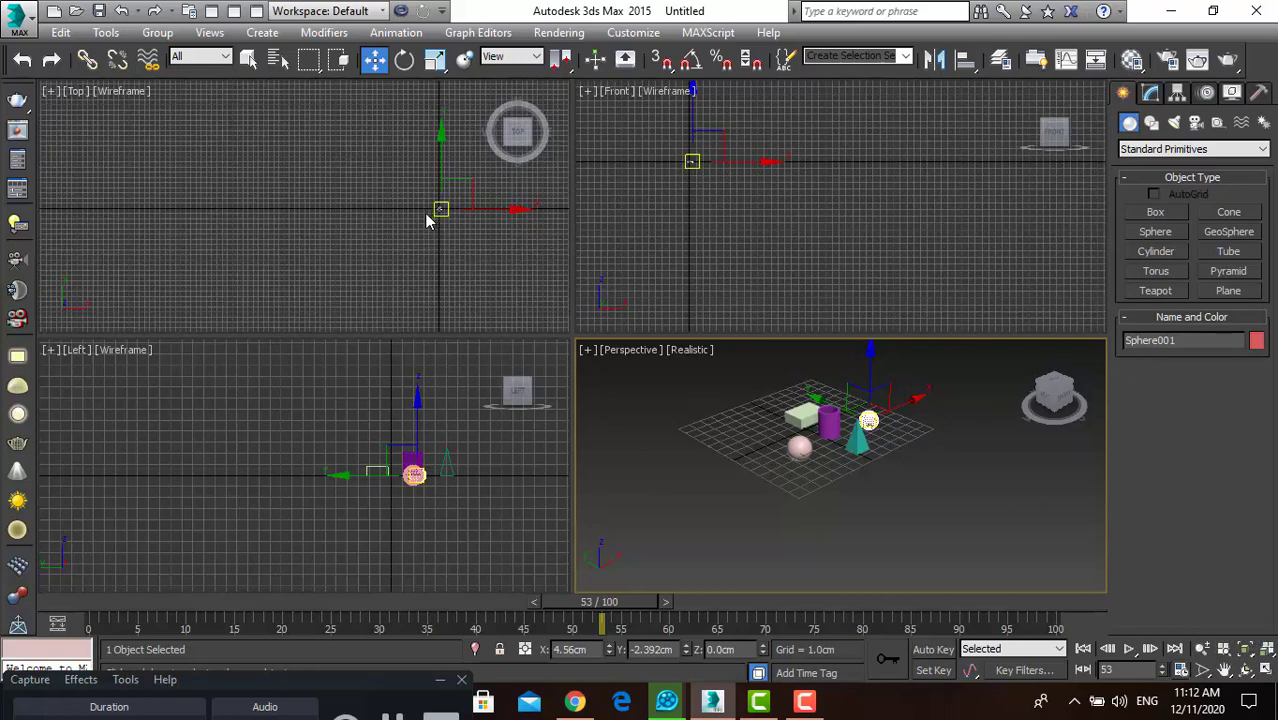
scroll(424, 212, down, 1)
scroll(468, 382, down, 2)
scroll(735, 375, down, 3)
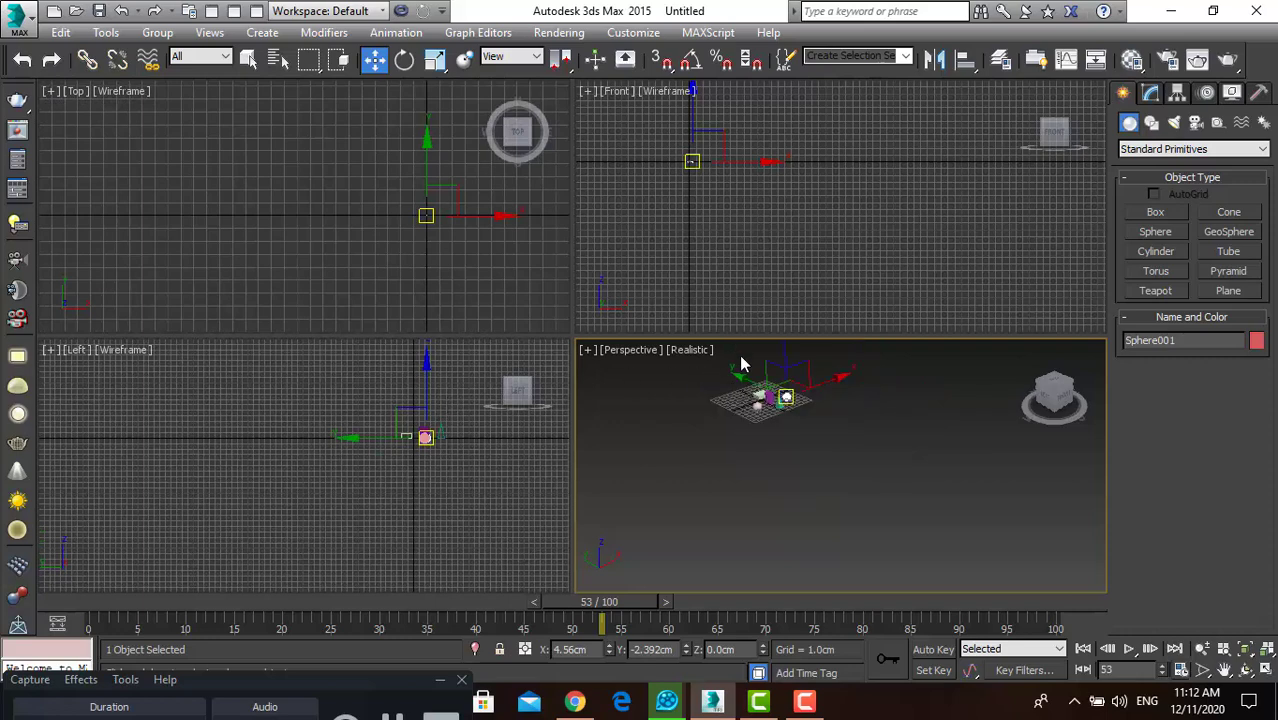
scroll(741, 365, up, 2)
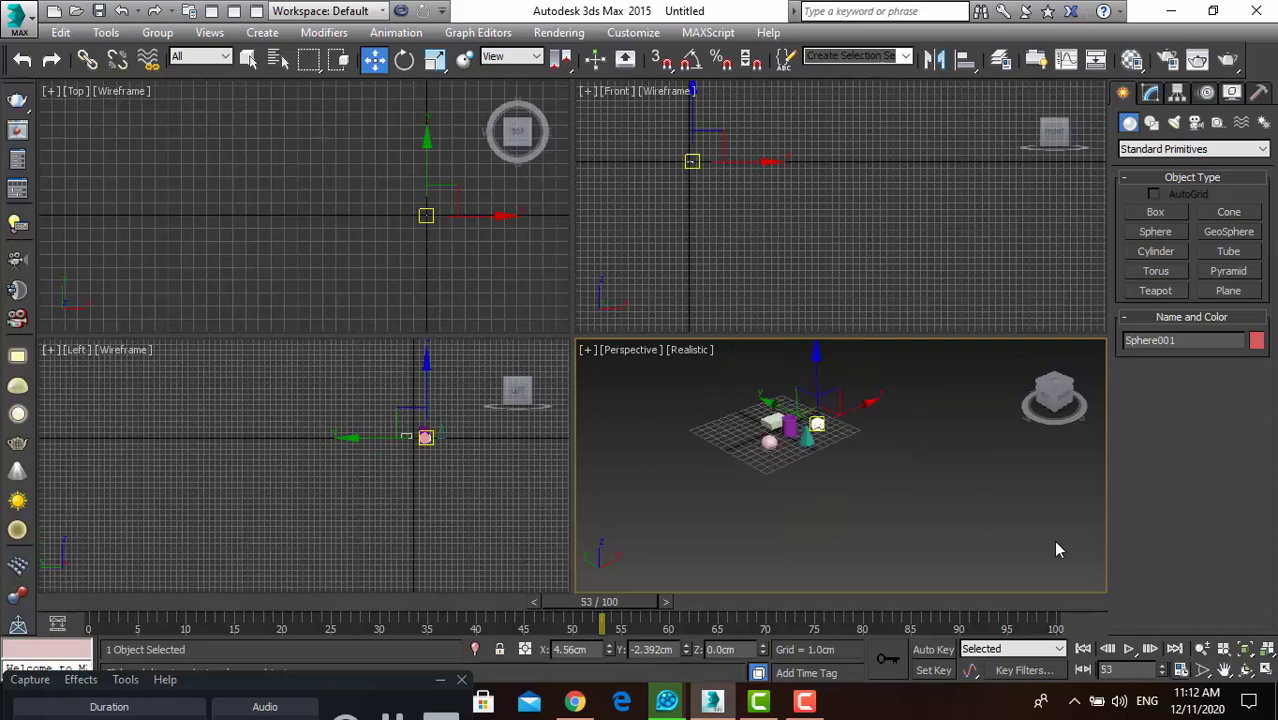
Step: Turn on Zoom All, nudge the Perspective view up and zoom in on the objects
click(1226, 650)
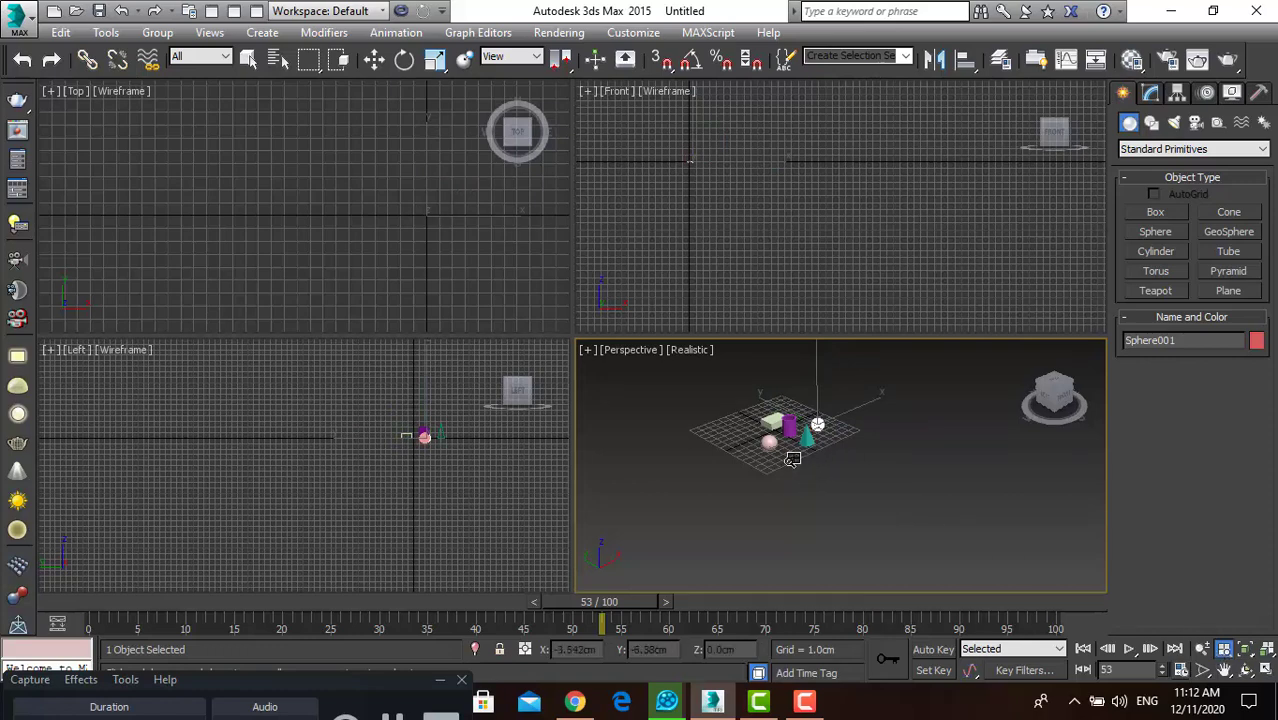
middle_drag(789, 460, 788, 456)
scroll(790, 460, up, 2)
scroll(804, 472, up, 2)
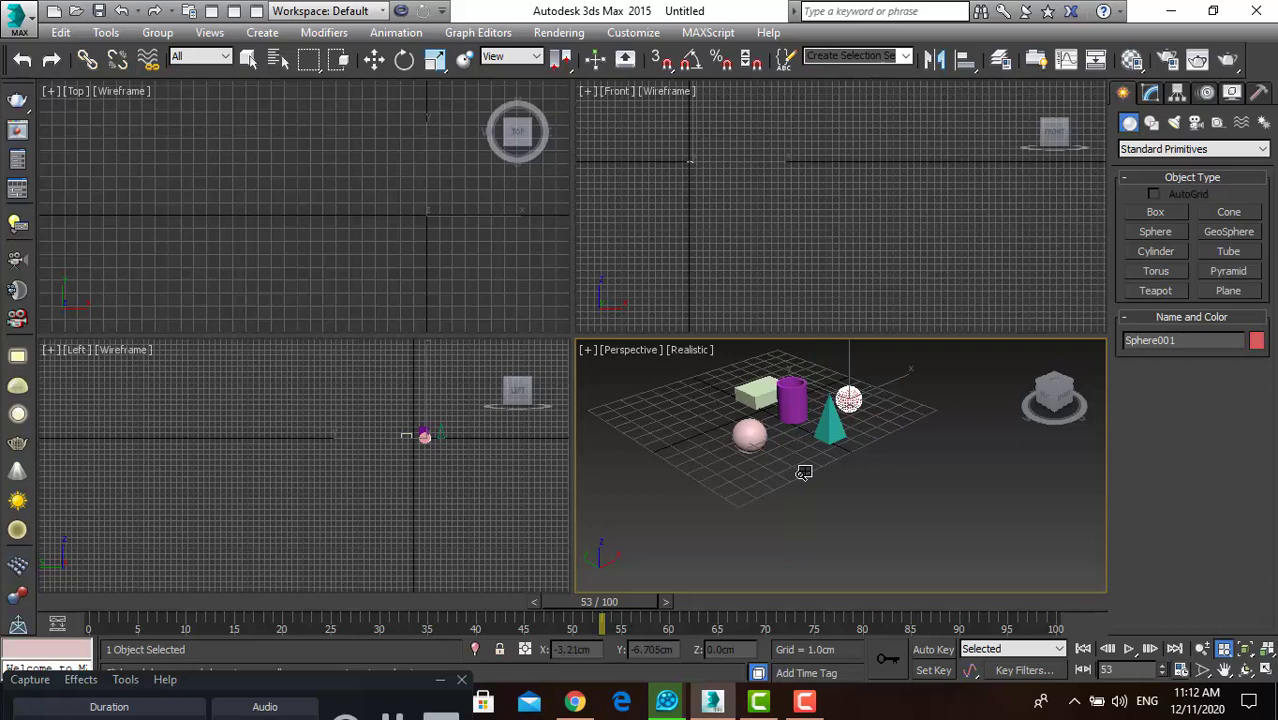
scroll(804, 472, up, 2)
scroll(836, 528, down, 3)
scroll(821, 449, up, 4)
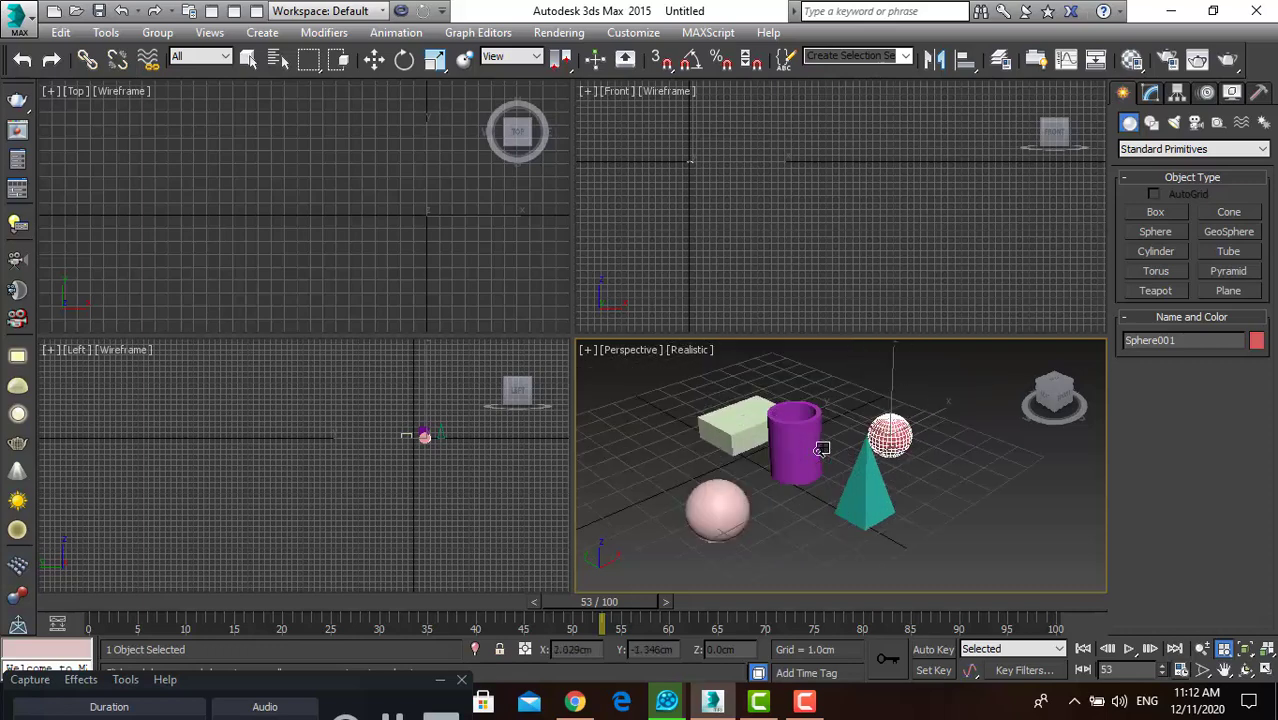
scroll(821, 449, up, 2)
scroll(820, 449, down, 2)
scroll(668, 214, down, 1)
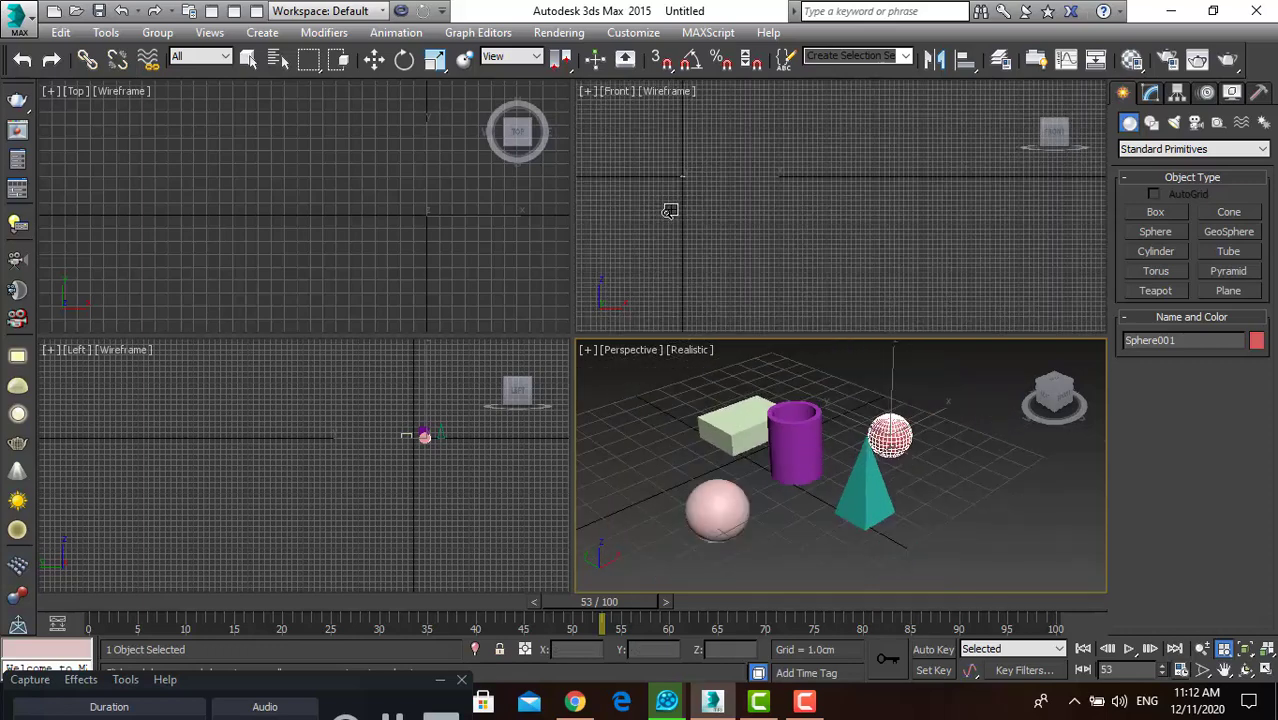
scroll(680, 171, down, 1)
Step: Zoom the Front, Top and Left views in, enlarging the spheres in the side view
scroll(680, 171, up, 1)
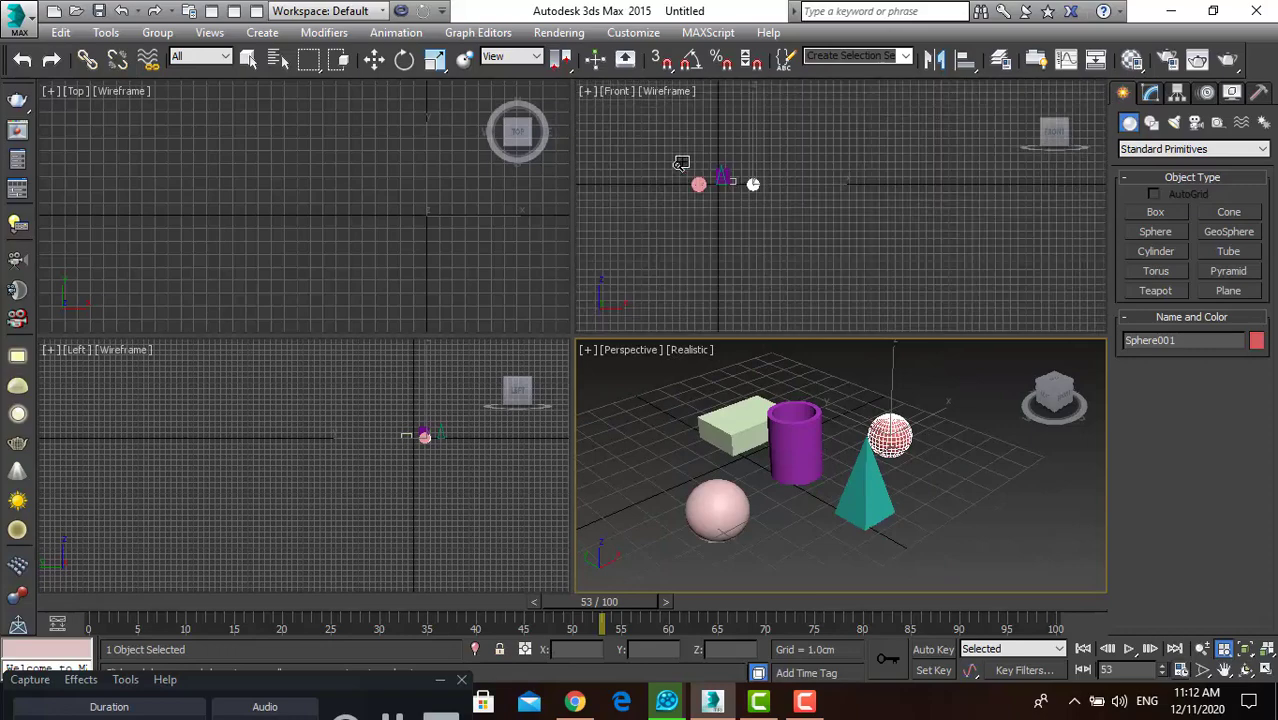
scroll(690, 180, up, 1)
scroll(700, 185, up, 1)
scroll(422, 220, down, 1)
scroll(408, 231, down, 1)
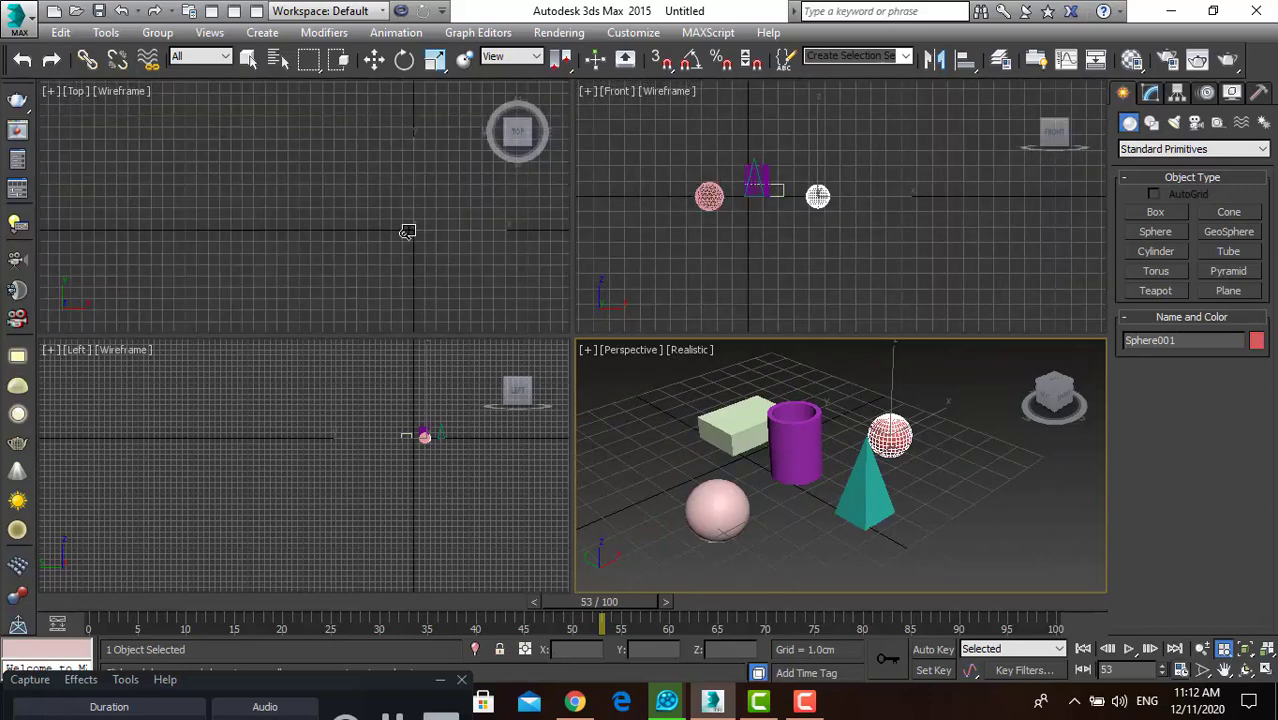
scroll(404, 237, down, 1)
scroll(405, 237, down, 2)
scroll(405, 237, down, 1)
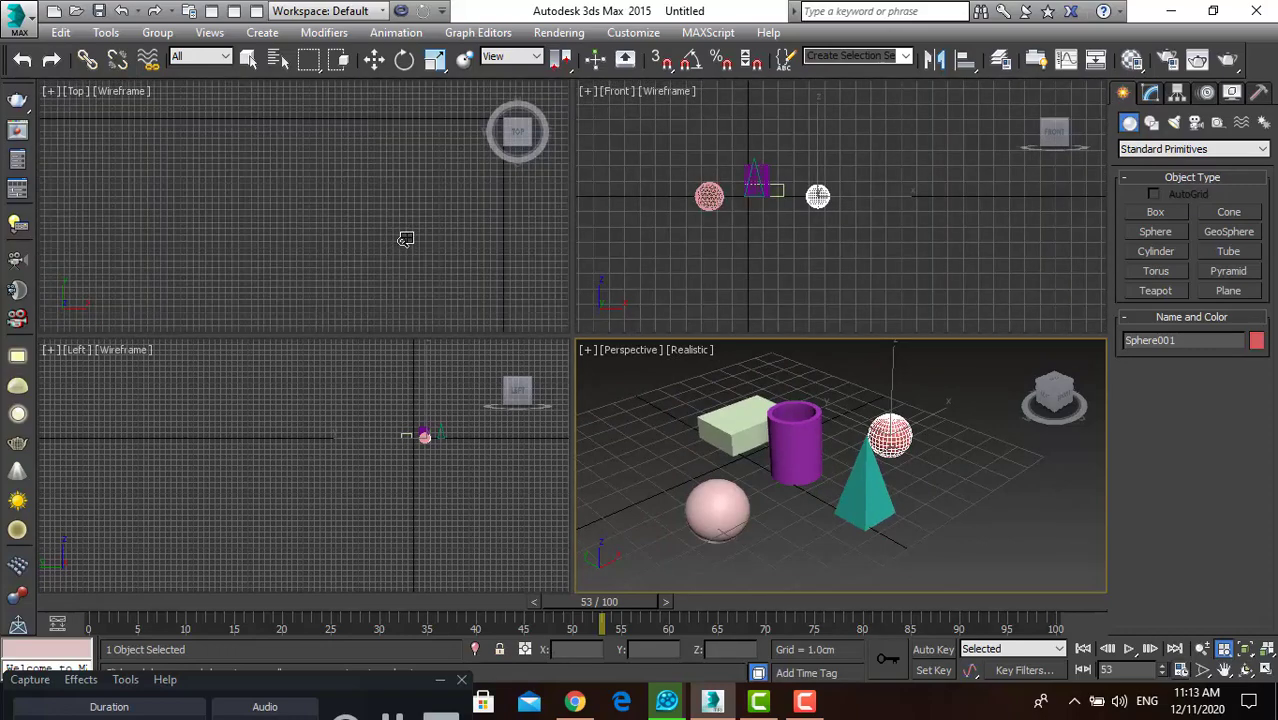
scroll(405, 237, down, 1)
scroll(405, 237, down, 1)
scroll(436, 425, up, 1)
scroll(430, 432, up, 1)
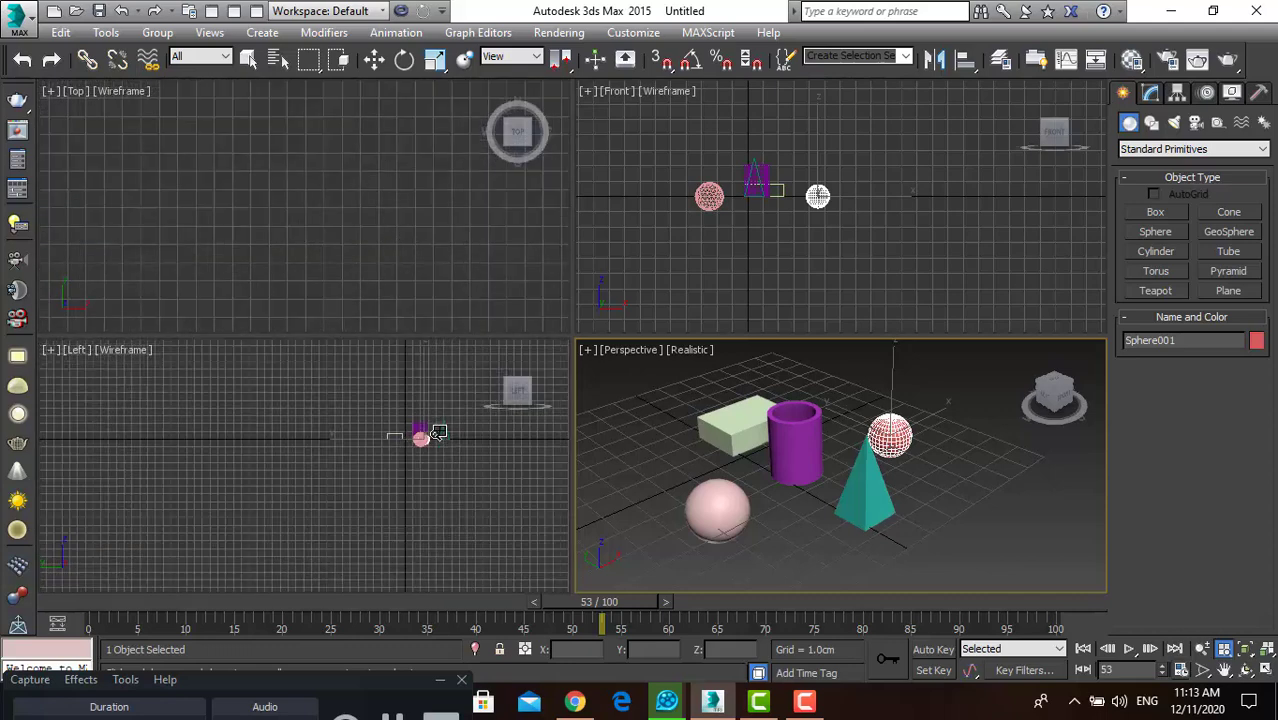
scroll(420, 432, up, 1)
scroll(415, 436, up, 2)
scroll(415, 436, up, 3)
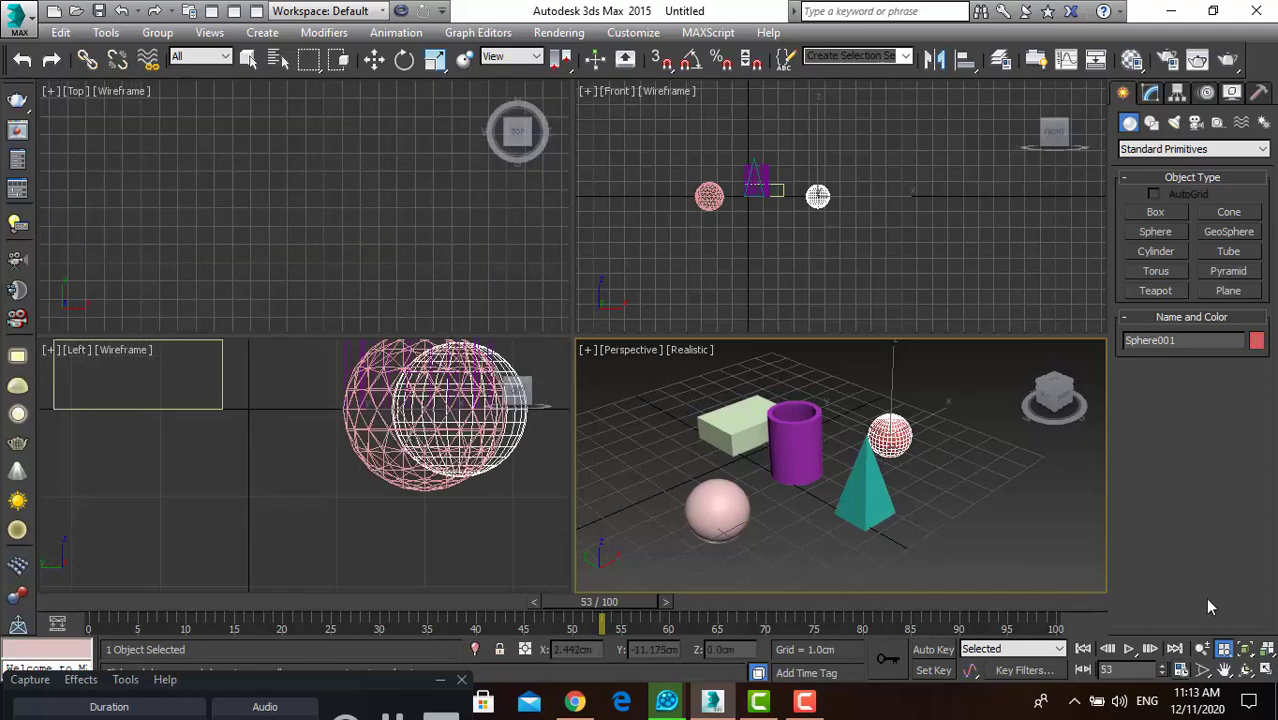
Step: Zoom the Perspective view in slightly, then zoom all four views out twice with Zoom All
click(1202, 648)
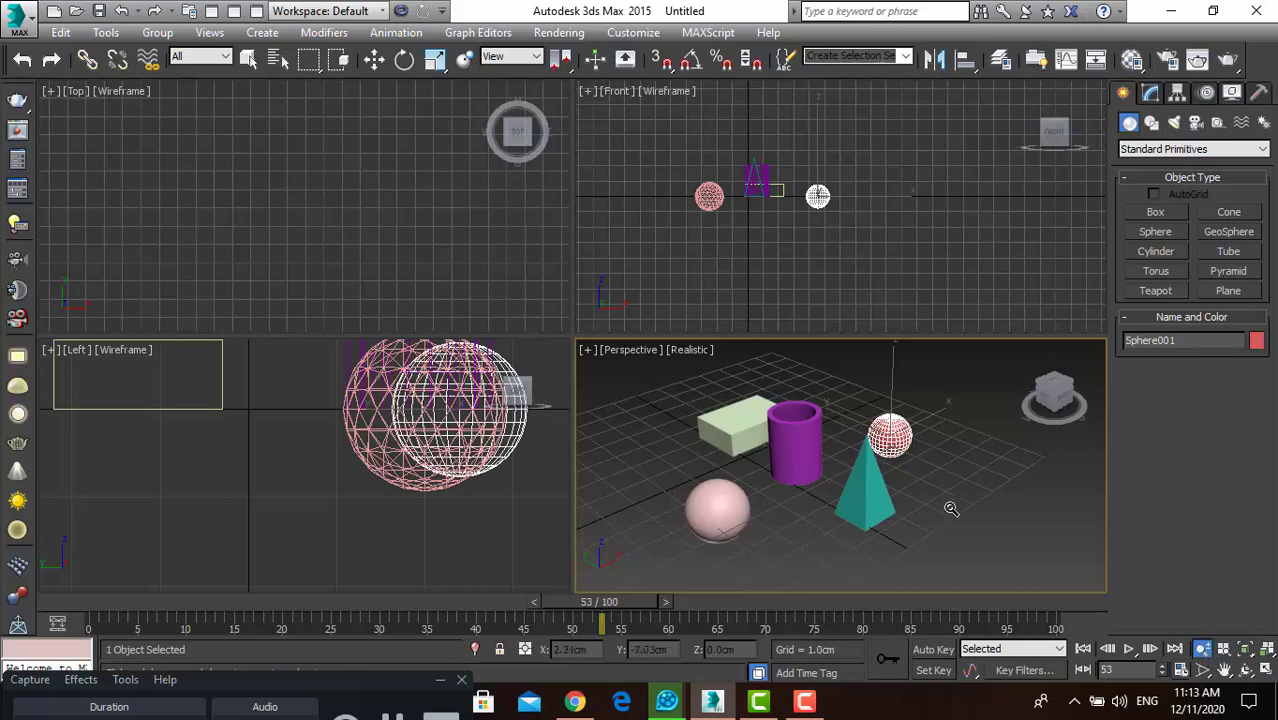
drag(950, 510, 933, 510)
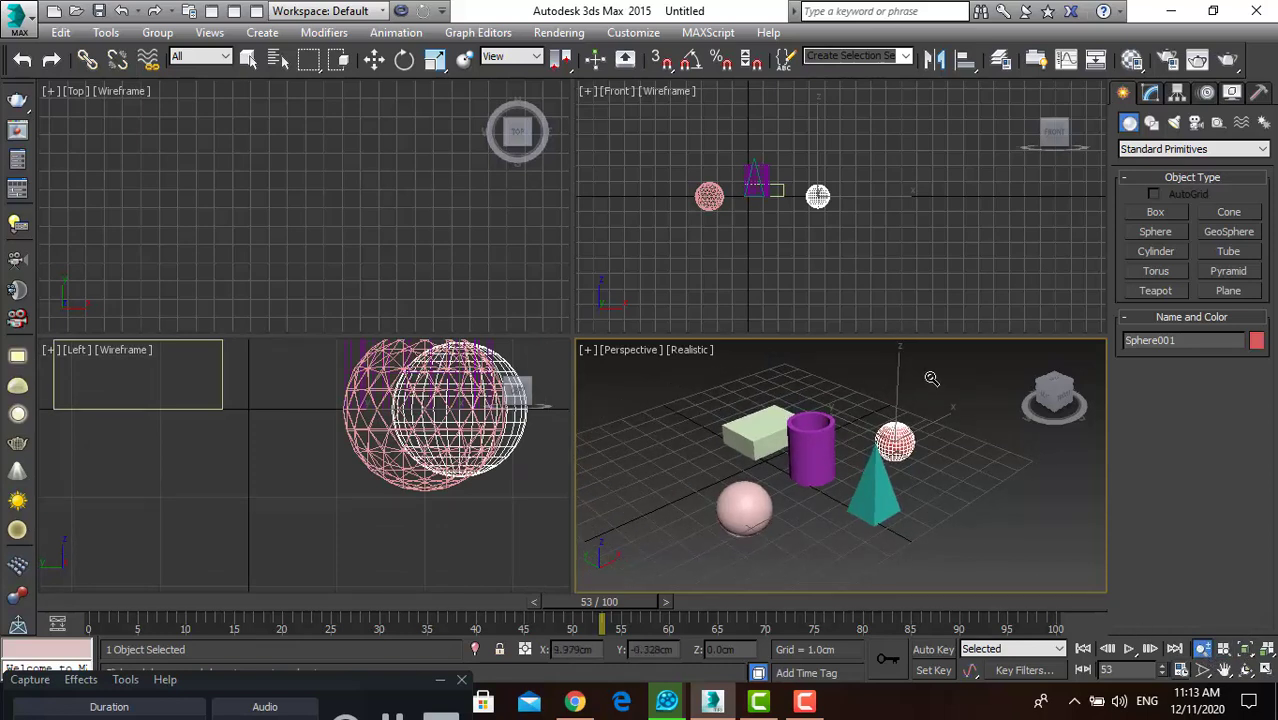
click(1224, 650)
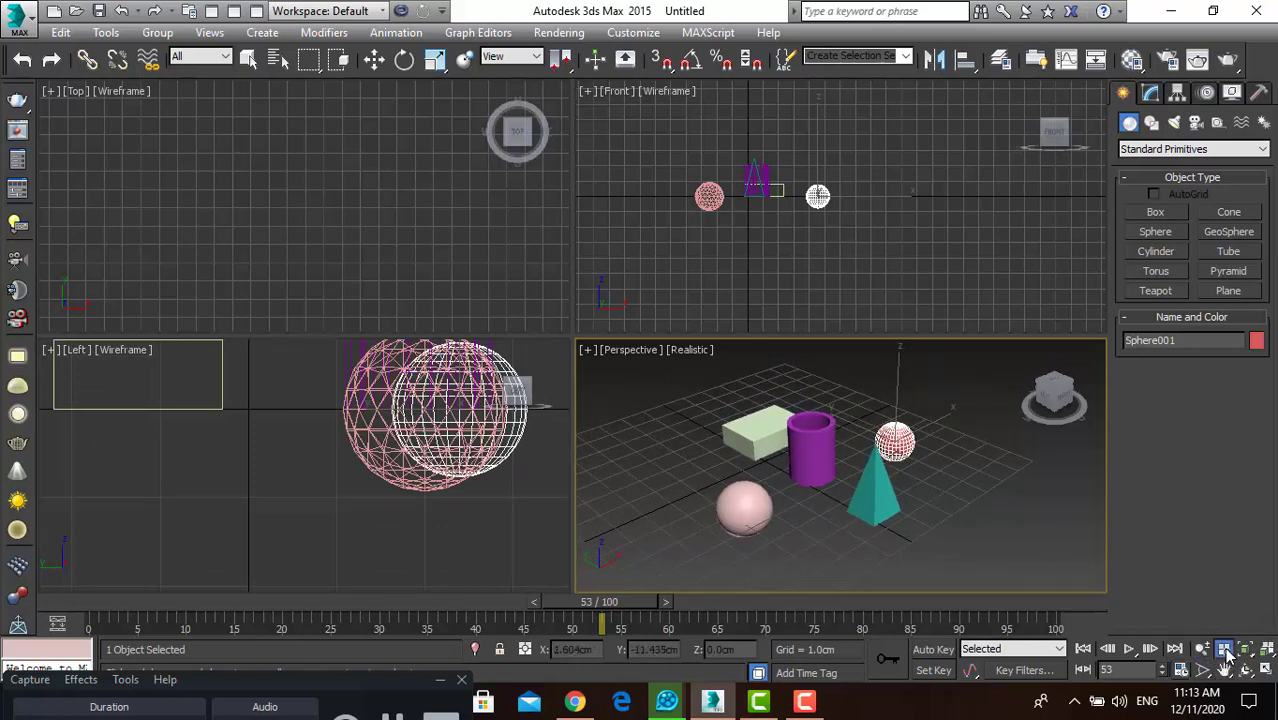
mouse_move(916, 503)
mouse_down()
mouse_move(905, 558)
mouse_move(993, 557)
mouse_up()
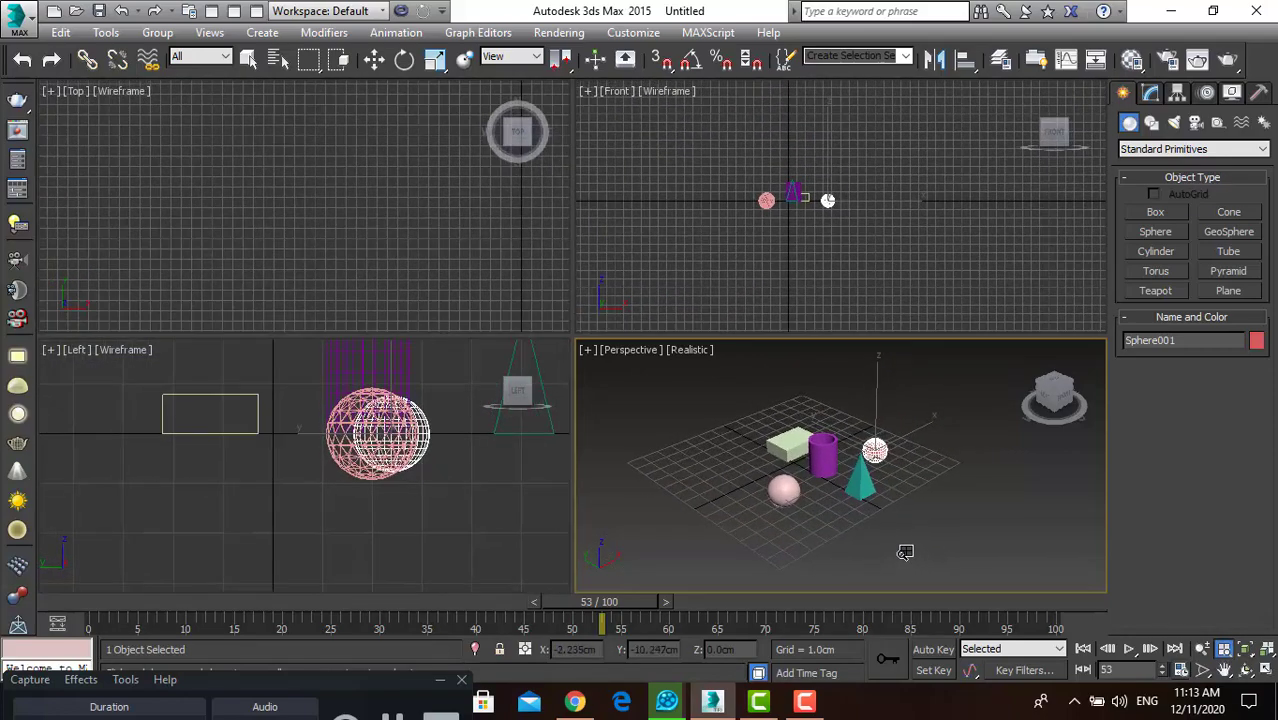
click(1222, 650)
mouse_move(838, 460)
mouse_down()
mouse_move(824, 565)
mouse_move(856, 408)
mouse_move(853, 534)
mouse_move(864, 425)
mouse_up()
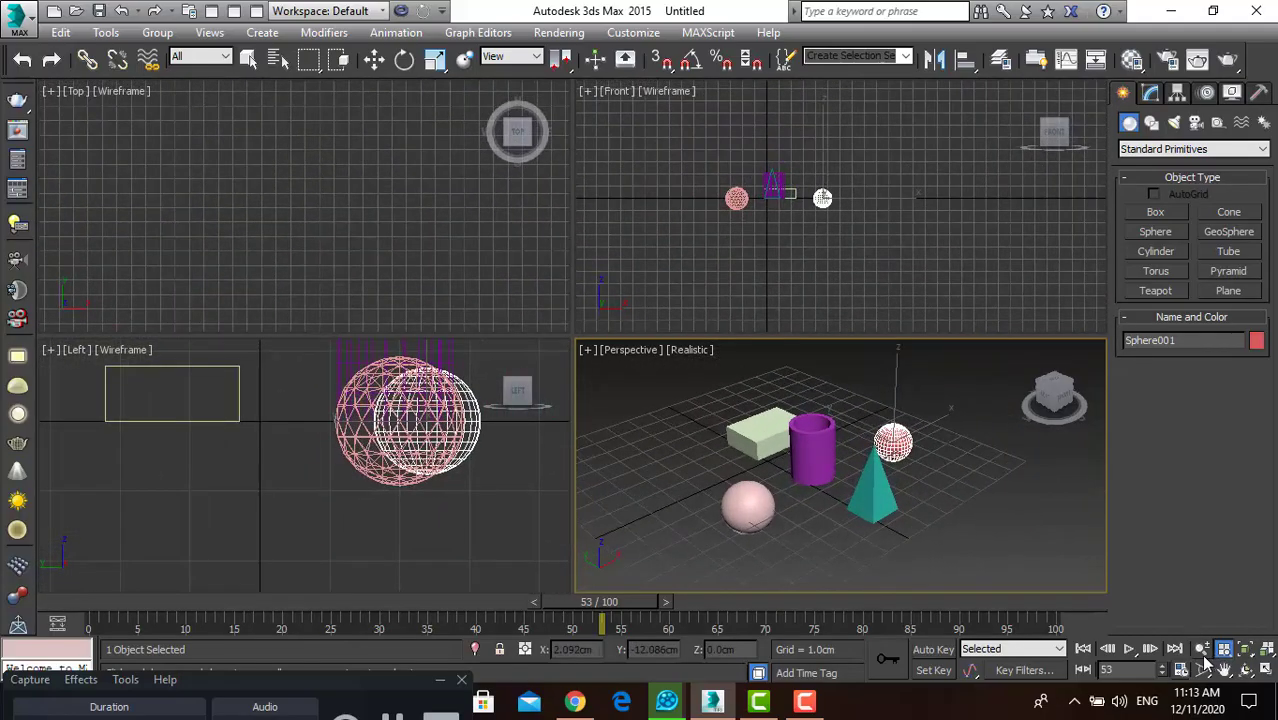
Step: Zoom the Perspective view out further and switch to Select and Move
click(1202, 649)
drag(813, 491, 814, 563)
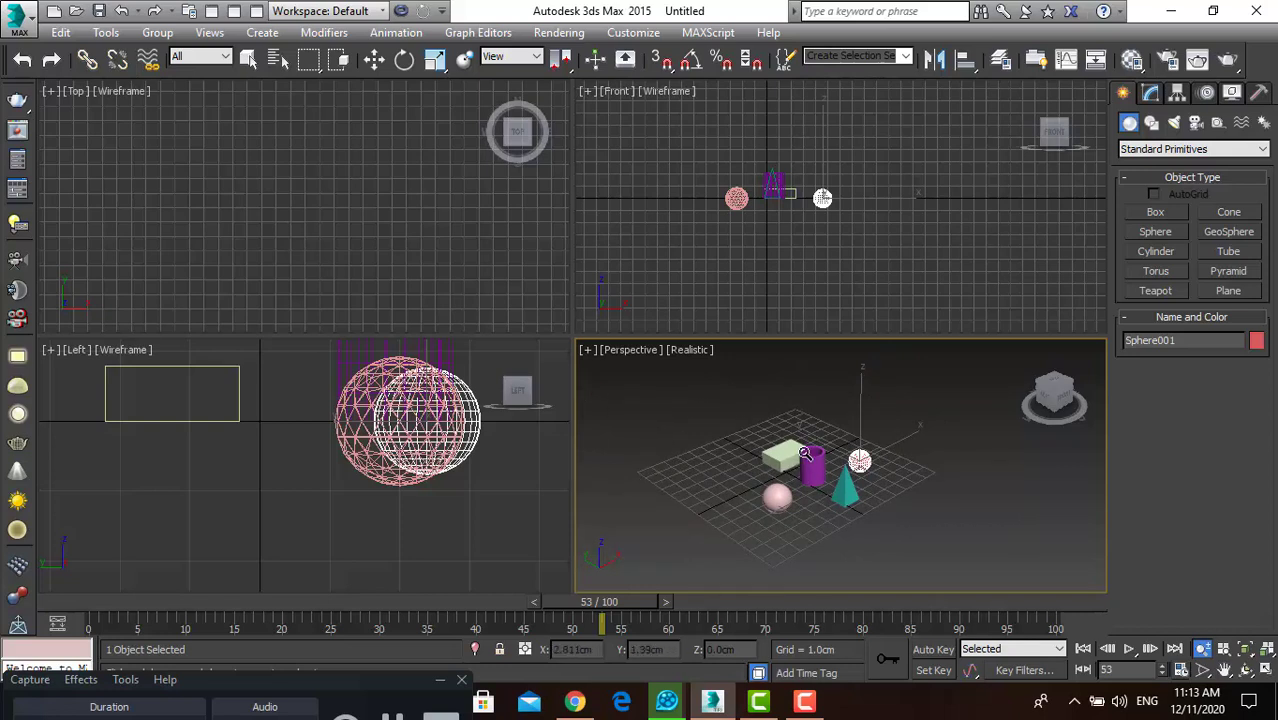
mouse_move(809, 458)
mouse_down()
mouse_move(809, 503)
mouse_move(849, 447)
mouse_move(850, 462)
mouse_up()
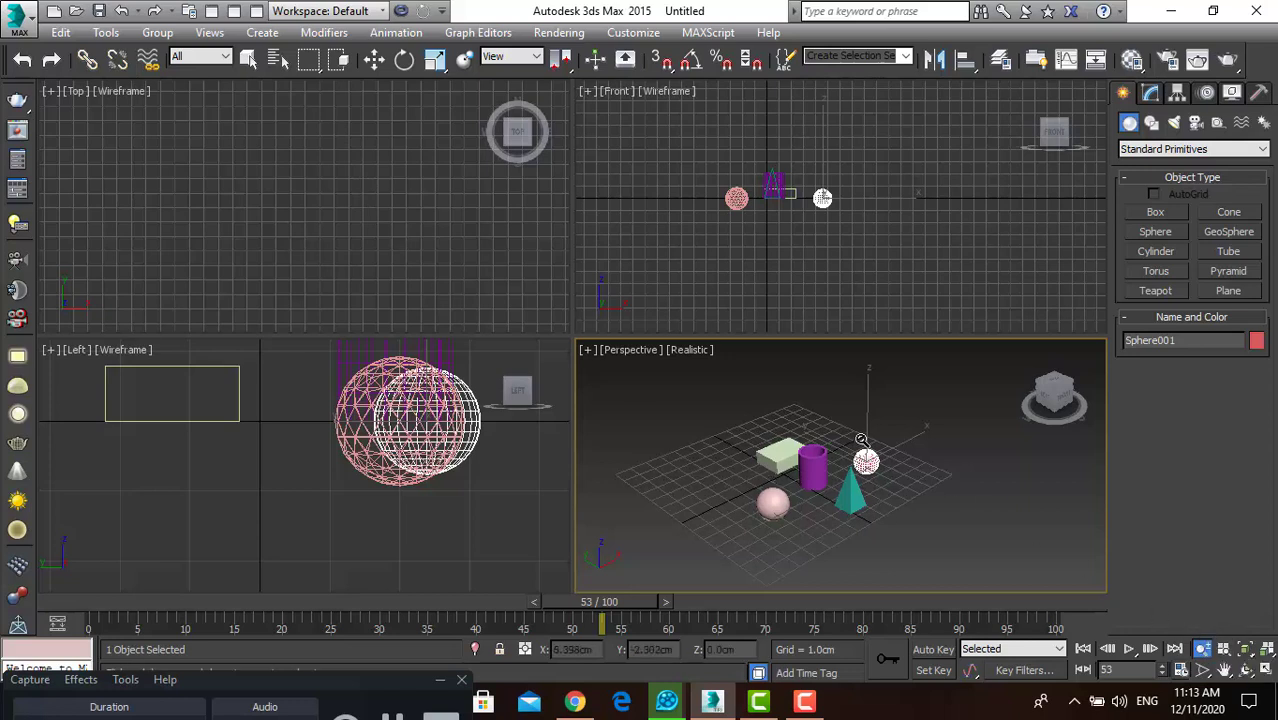
key(w)
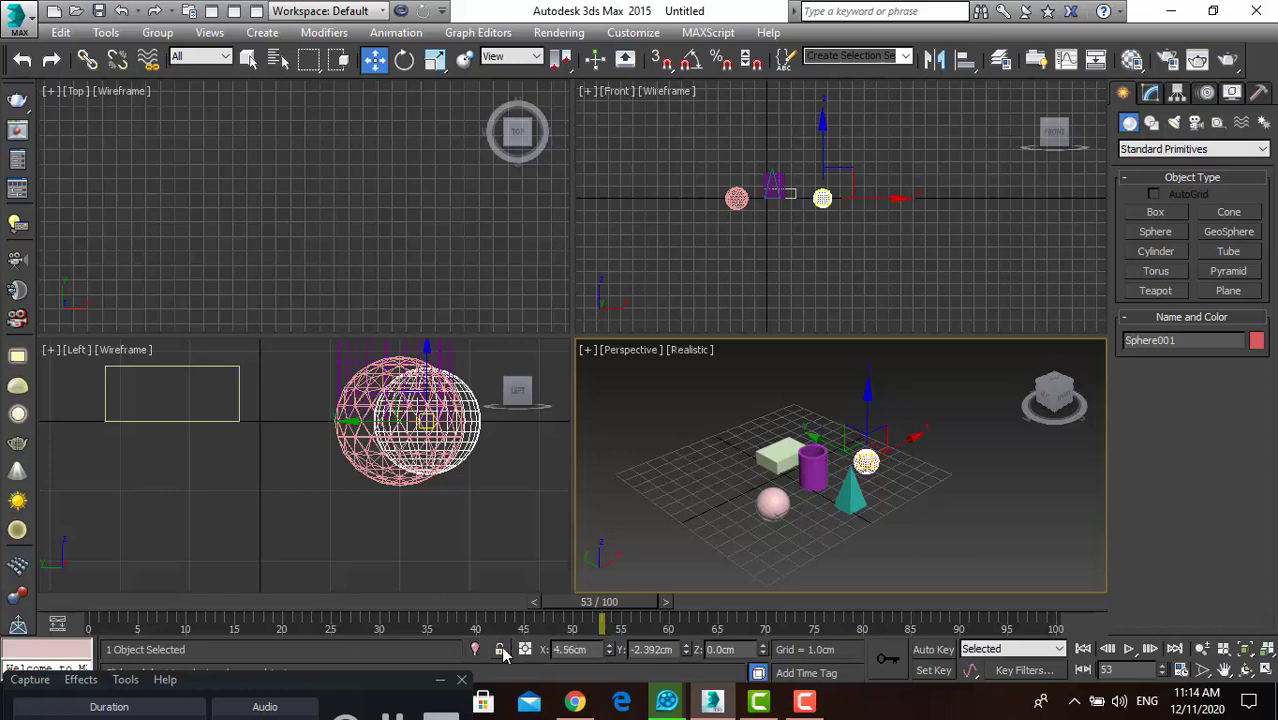
Step: Deselect the sphere, select the pink GeoSphere and turn on Selection Lock
click(703, 544)
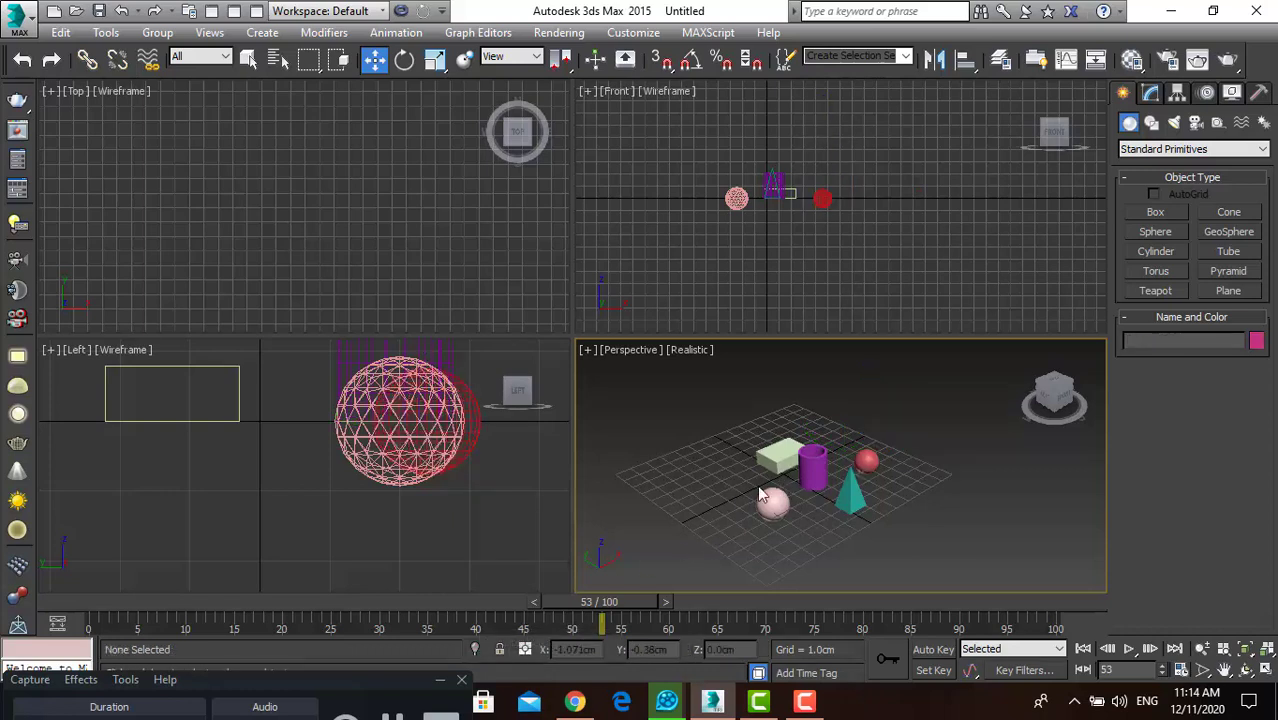
scroll(765, 506, up, 2)
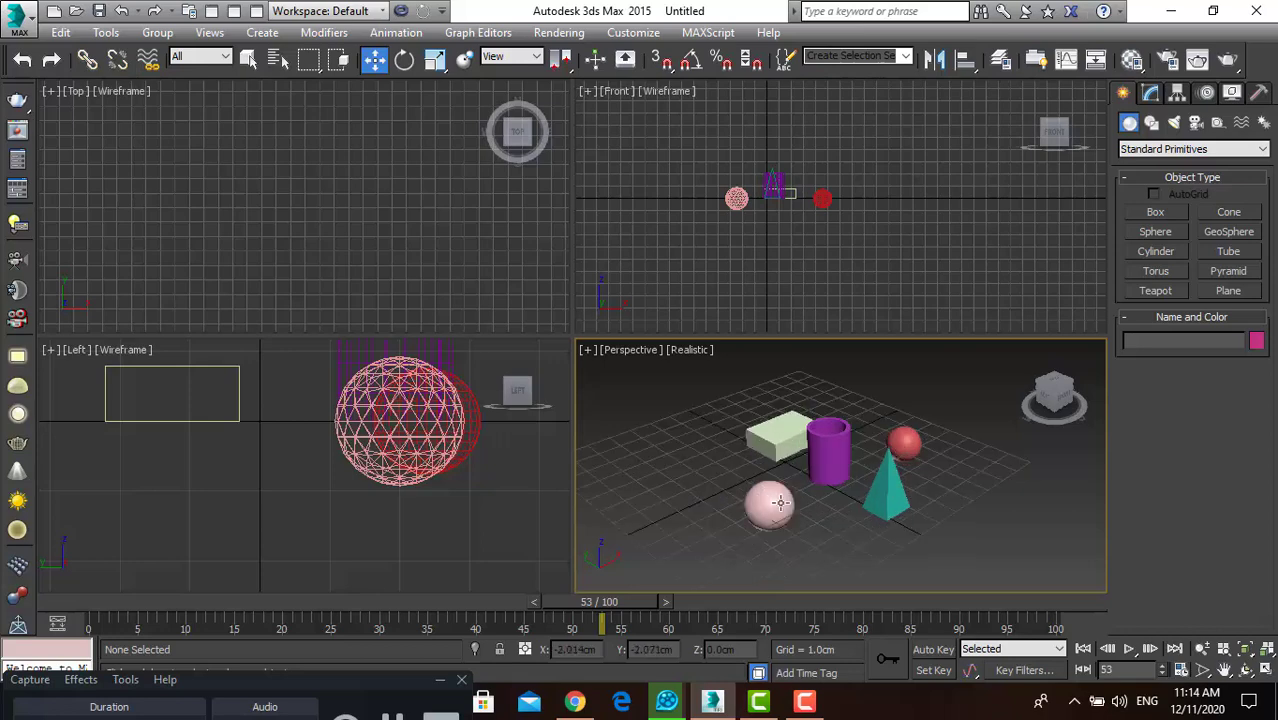
scroll(776, 507, up, 2)
click(776, 507)
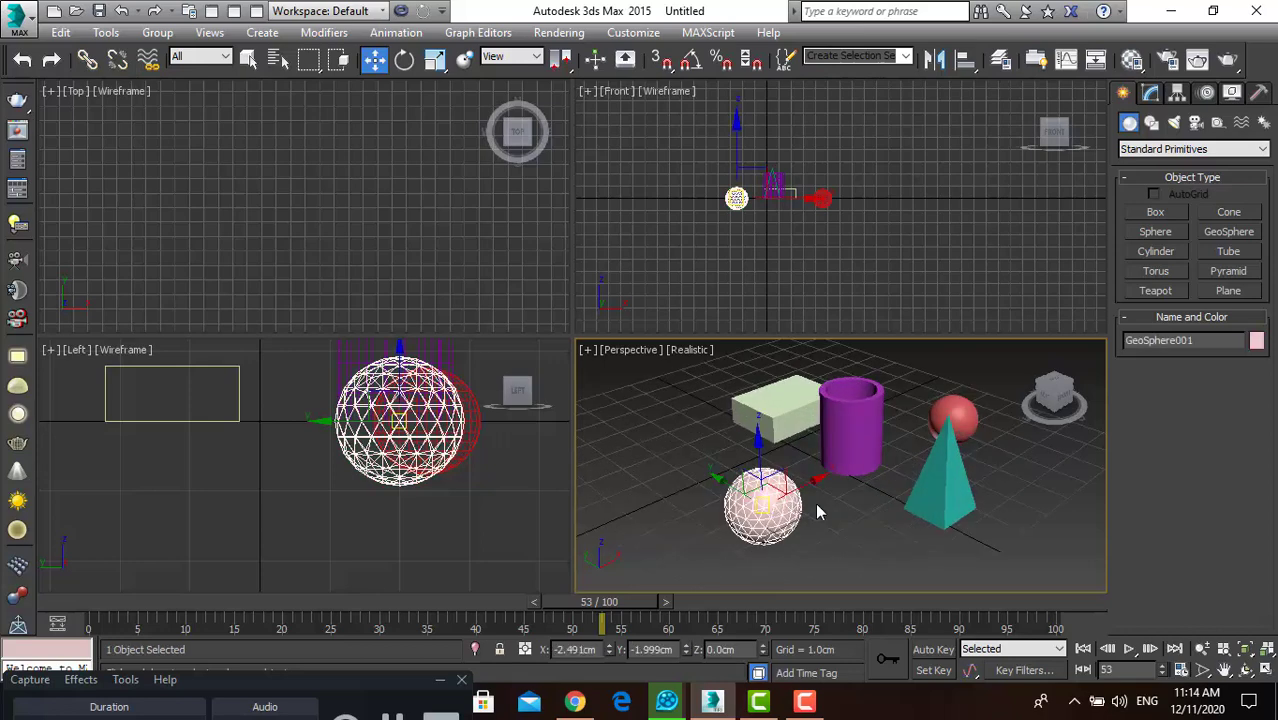
click(500, 649)
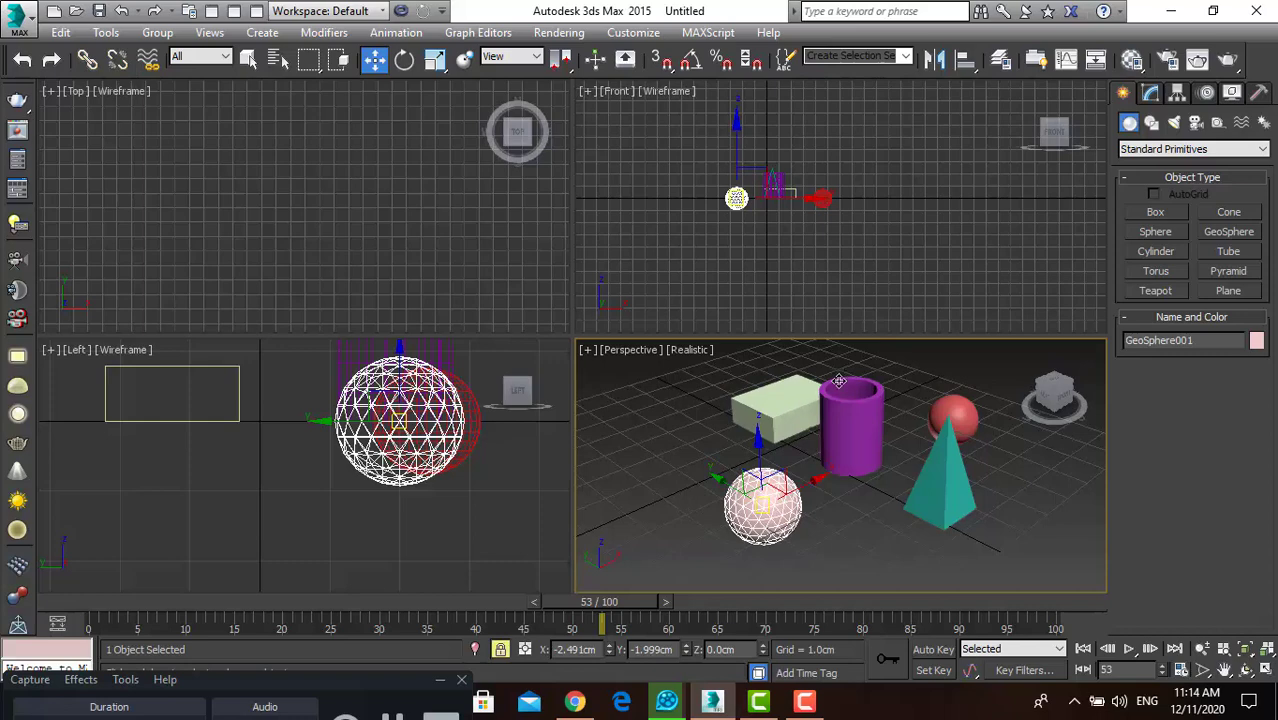
Step: Move the locked GeoSphere slightly upward and adjust the zoom
drag(852, 380, 850, 420)
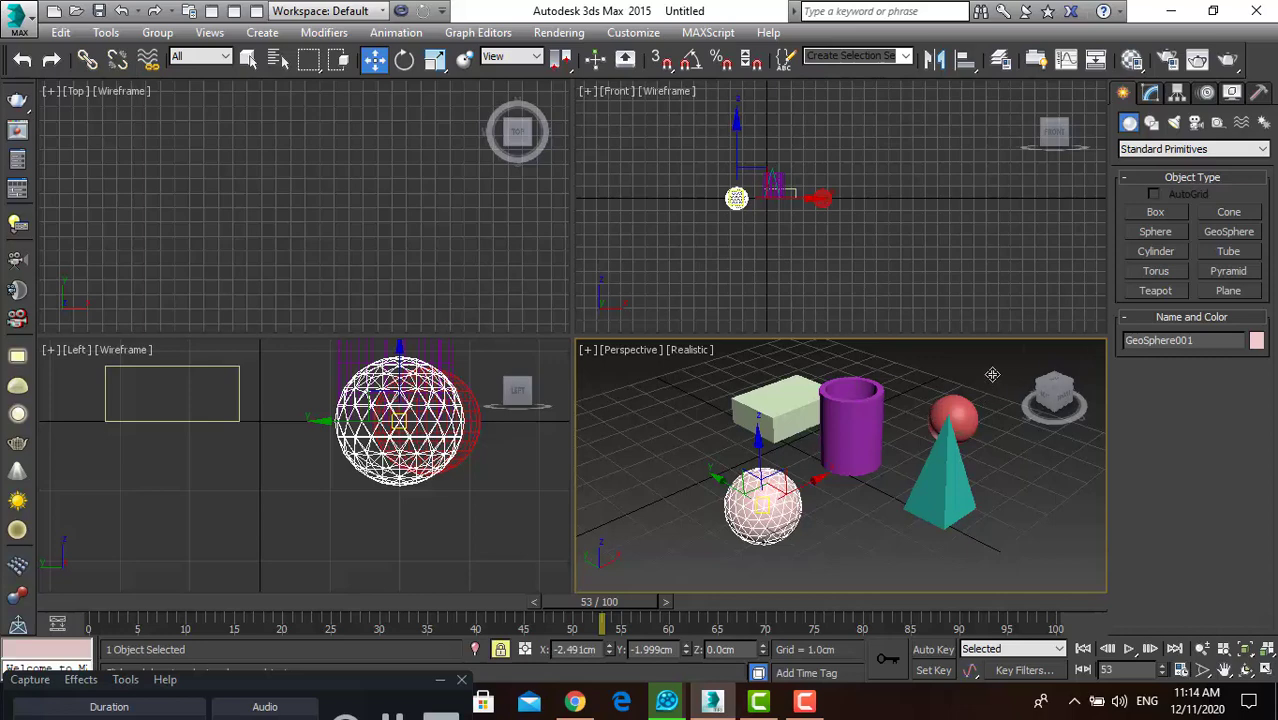
drag(760, 485, 725, 467)
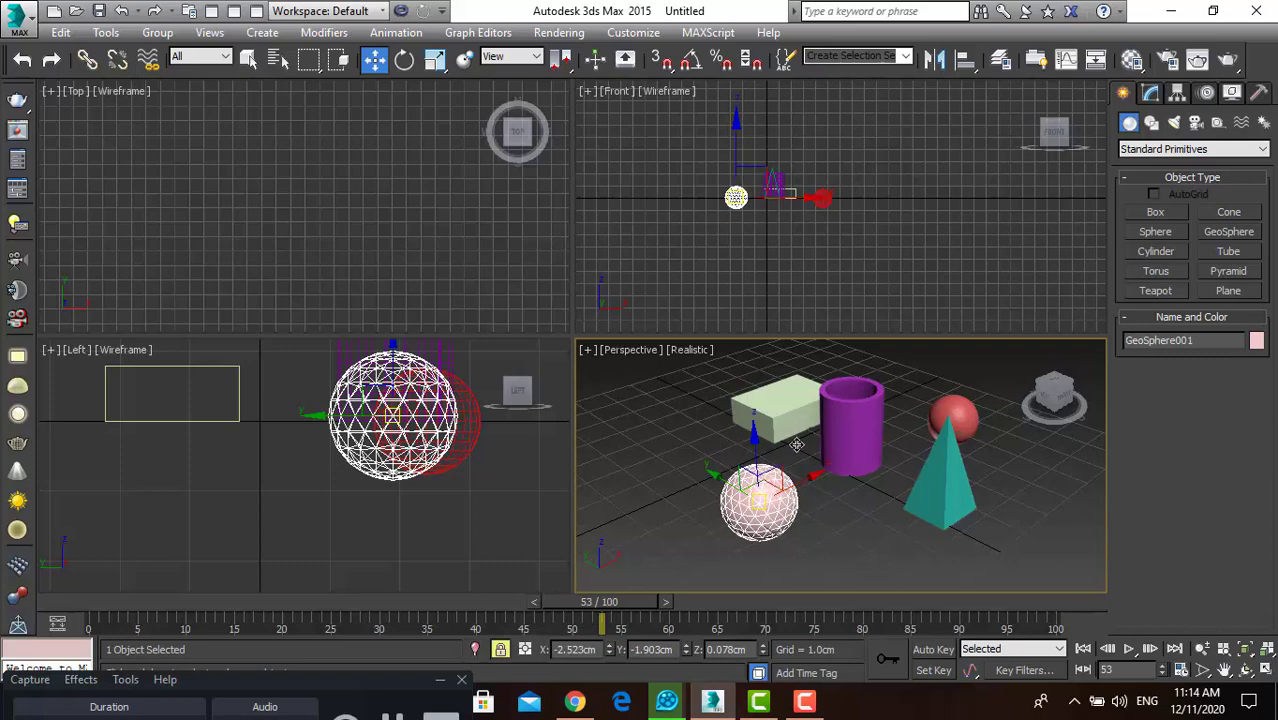
scroll(787, 497, up, 2)
scroll(760, 499, up, 4)
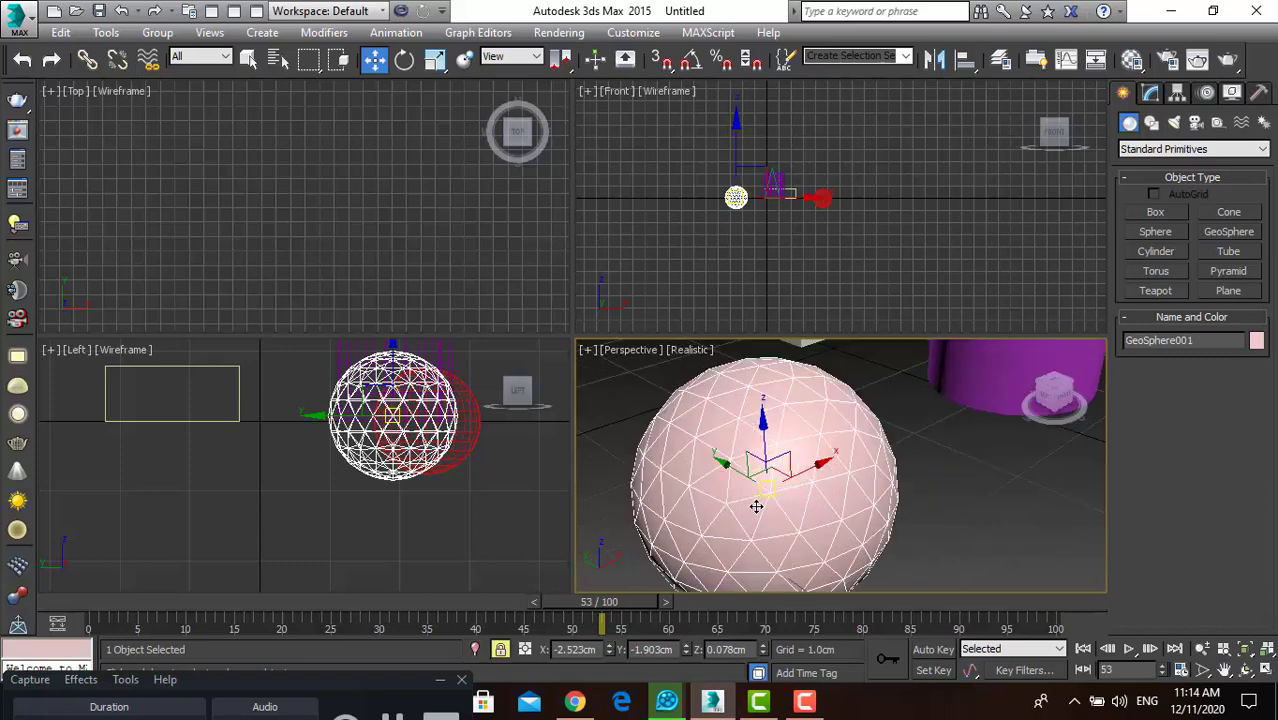
scroll(755, 499, down, 5)
scroll(852, 435, down, 2)
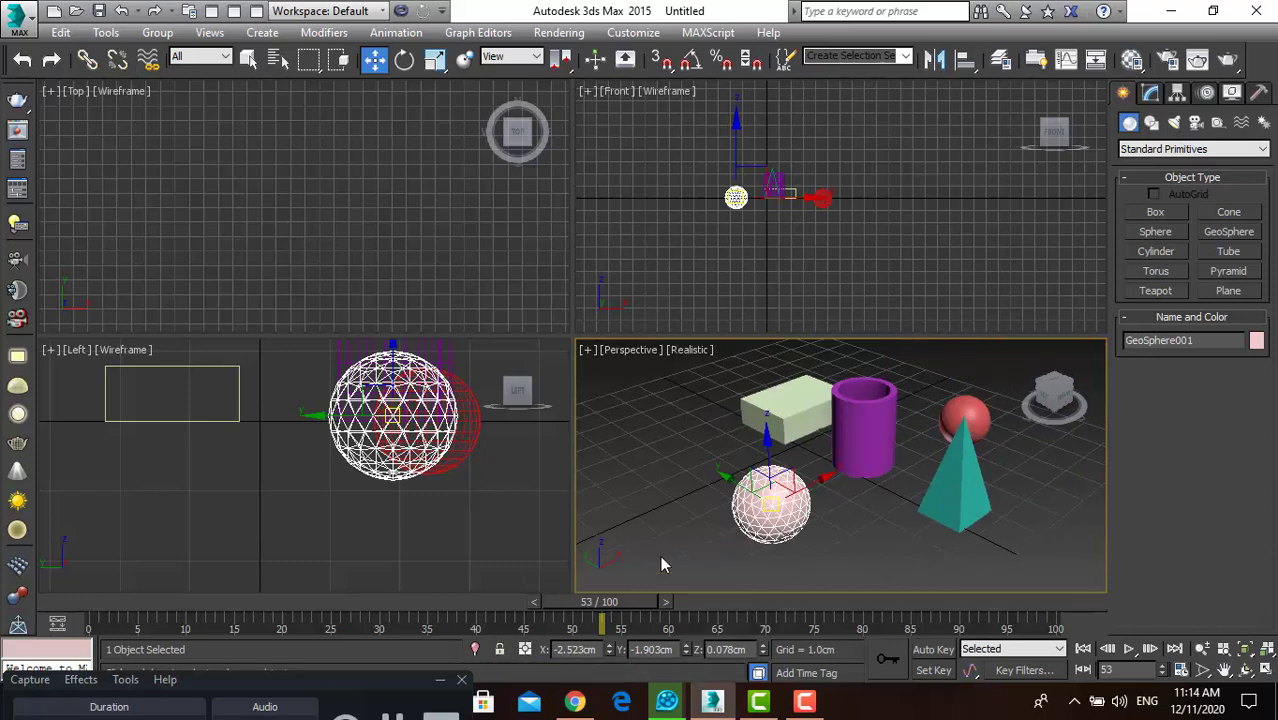
scroll(843, 527, down, 2)
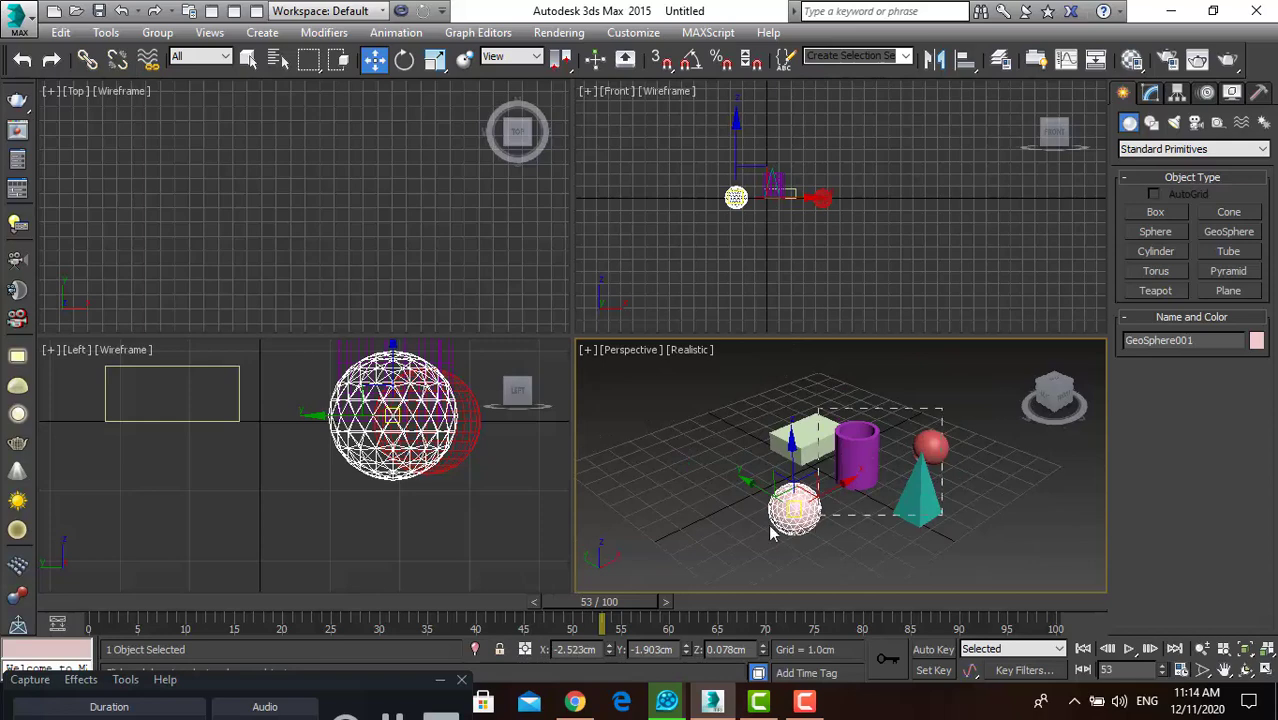
Step: Select all five primitives, clear the selection, then select and deselect the box
key(ctrl+a)
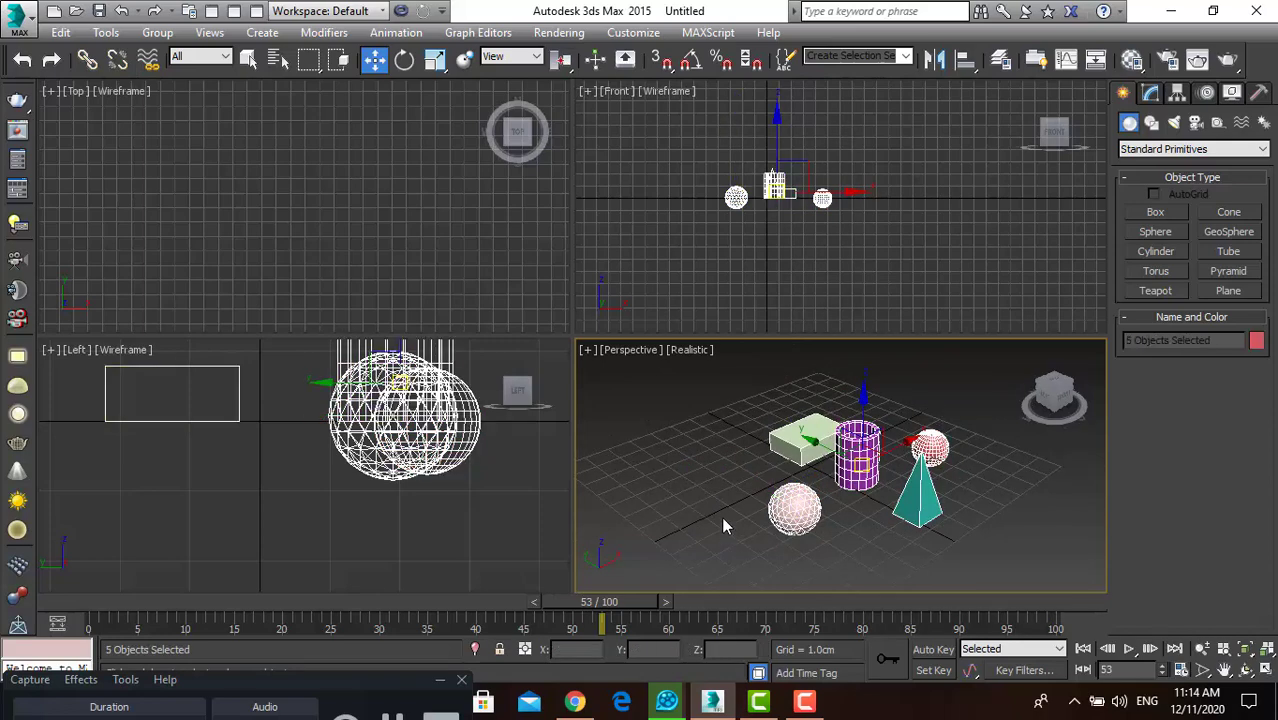
click(750, 516)
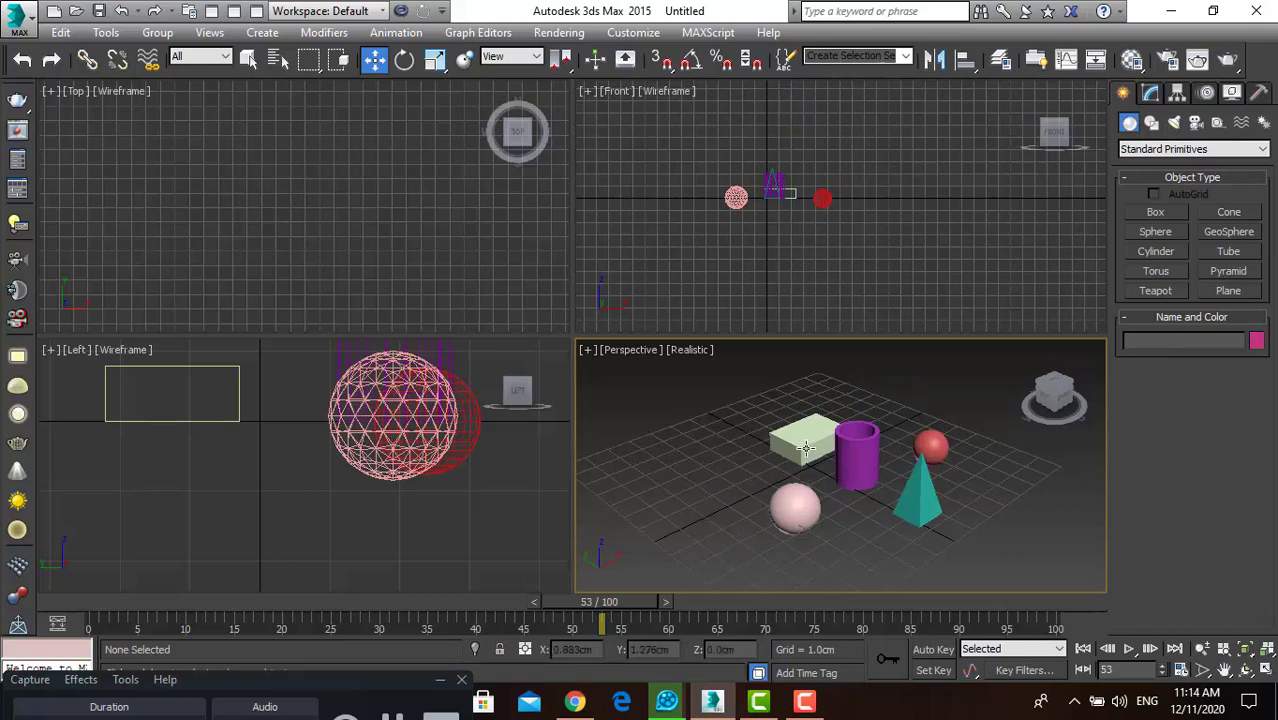
click(803, 446)
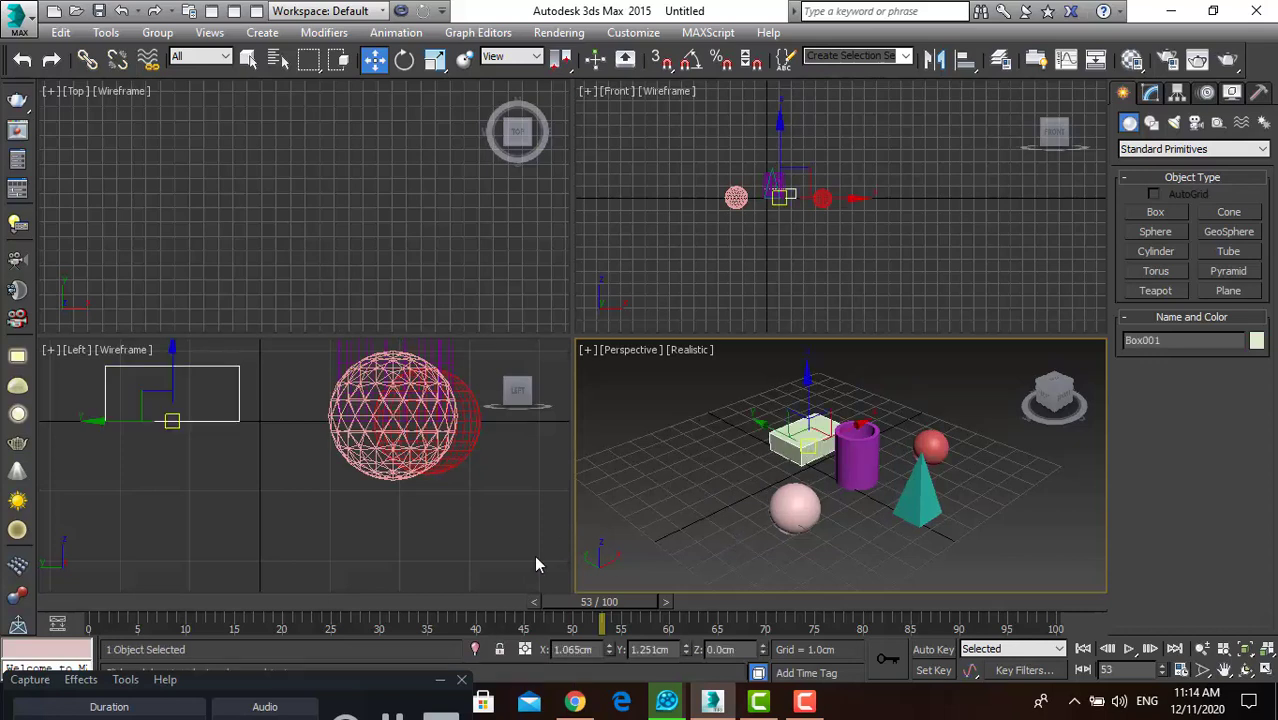
click(740, 543)
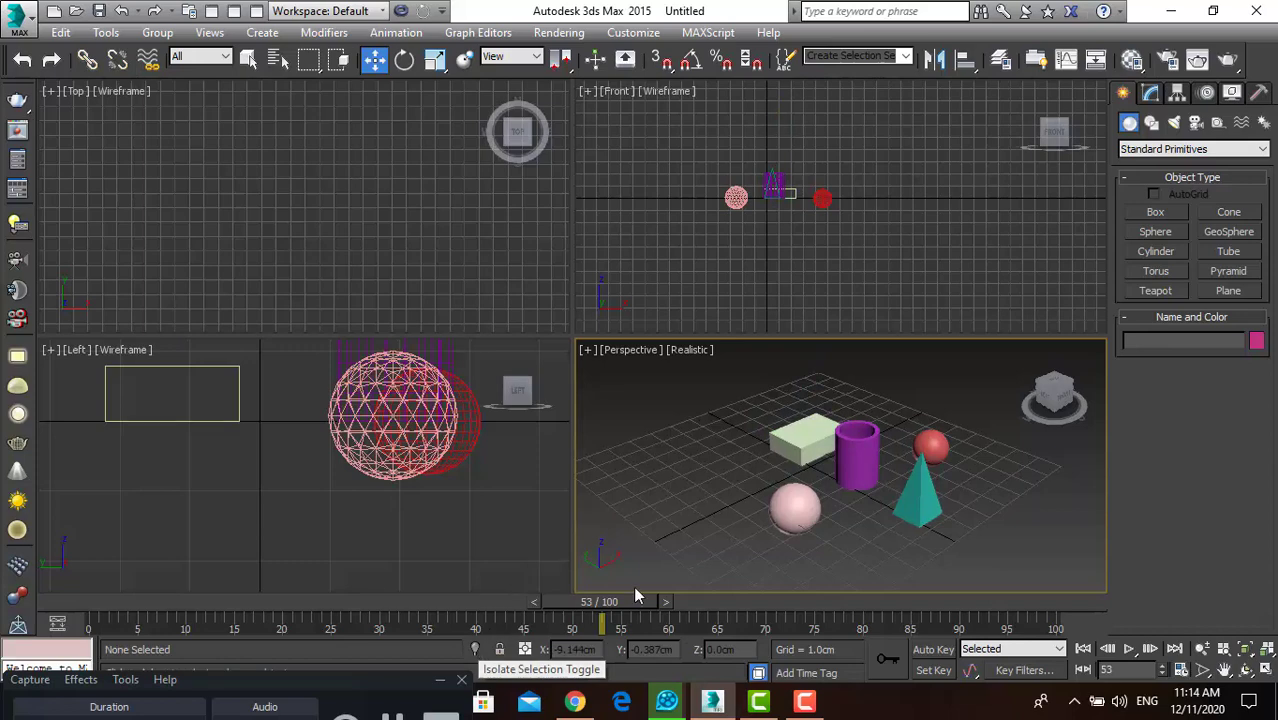
Step: Select and deselect the pink GeoSphere, then maximize the Perspective viewport with Alt+W
click(781, 505)
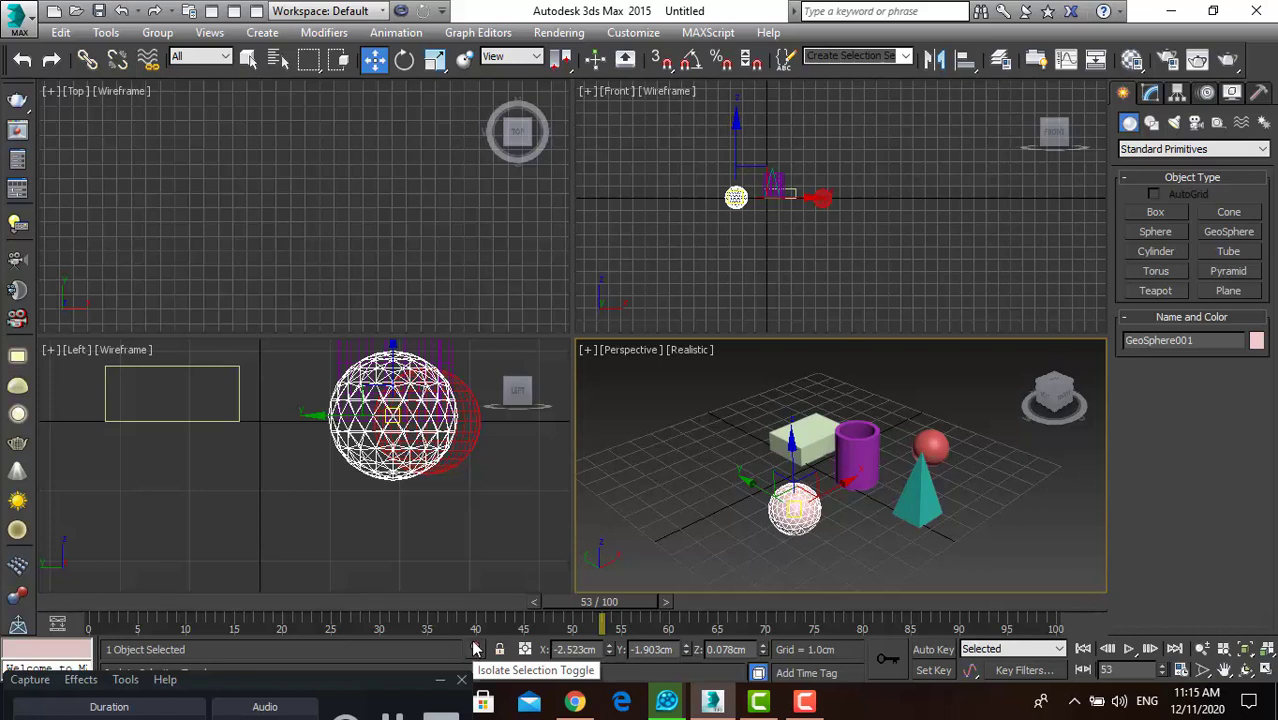
click(725, 517)
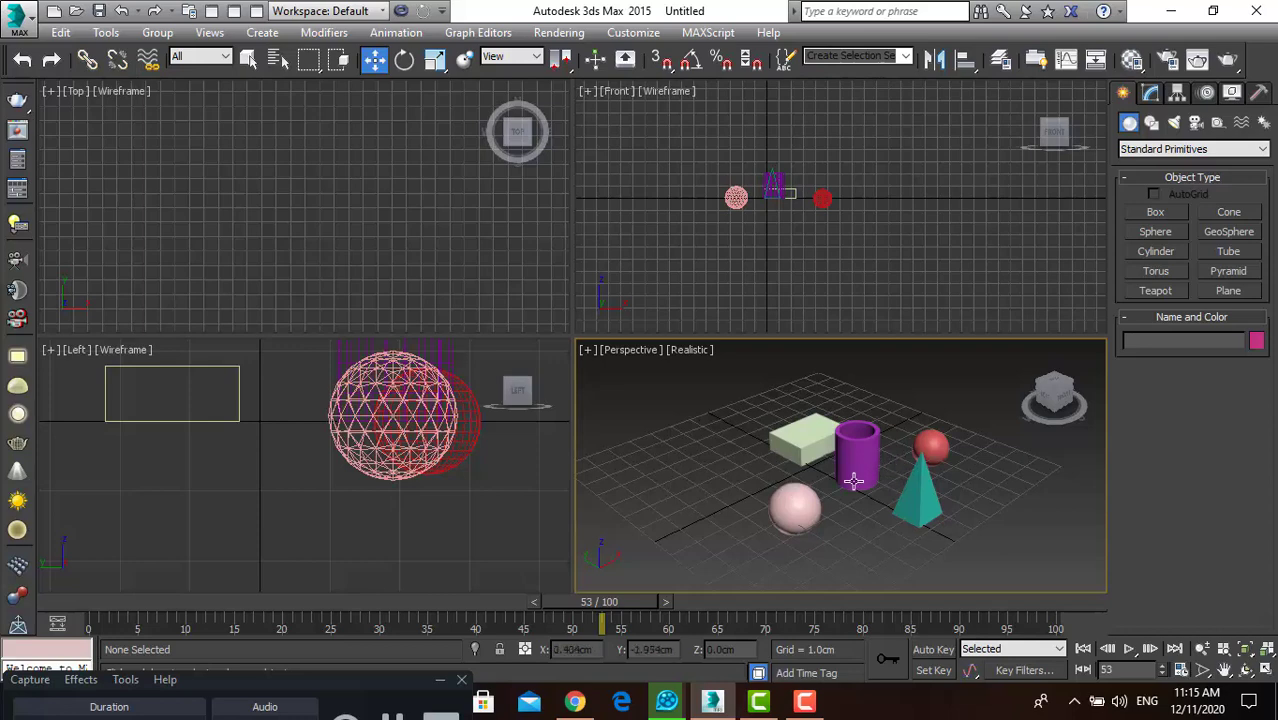
key(alt+w)
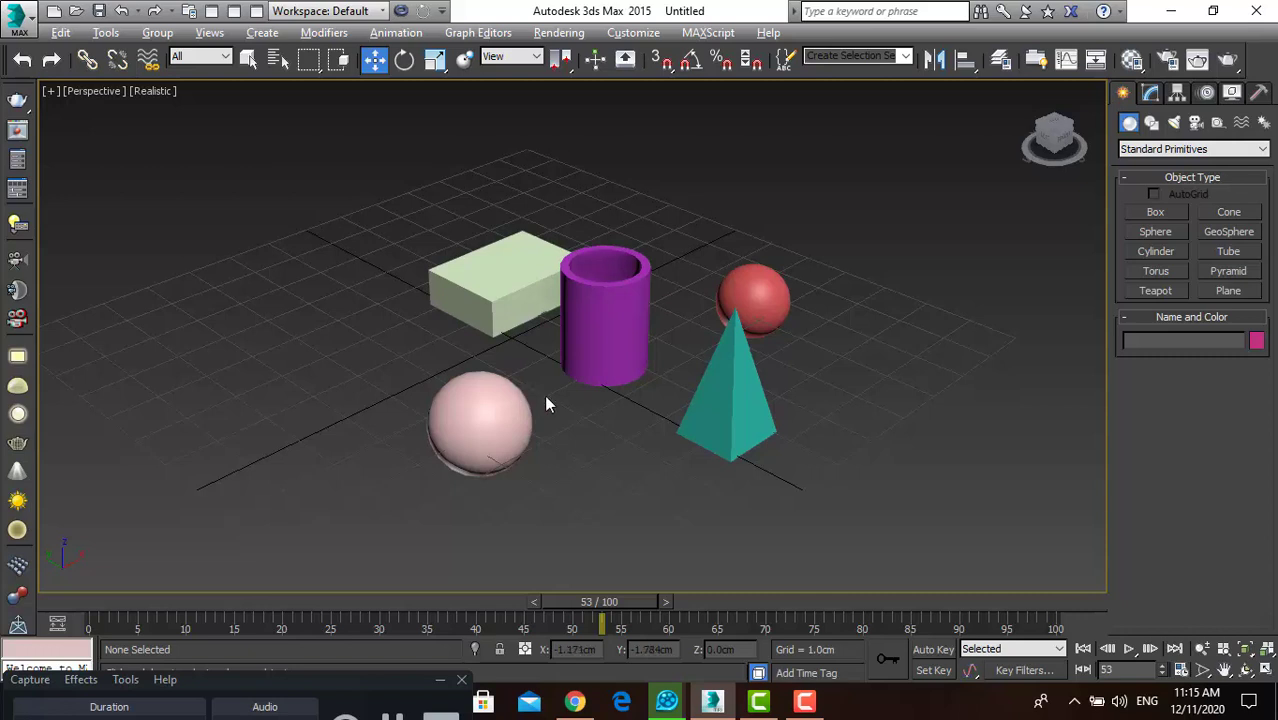
click(605, 316)
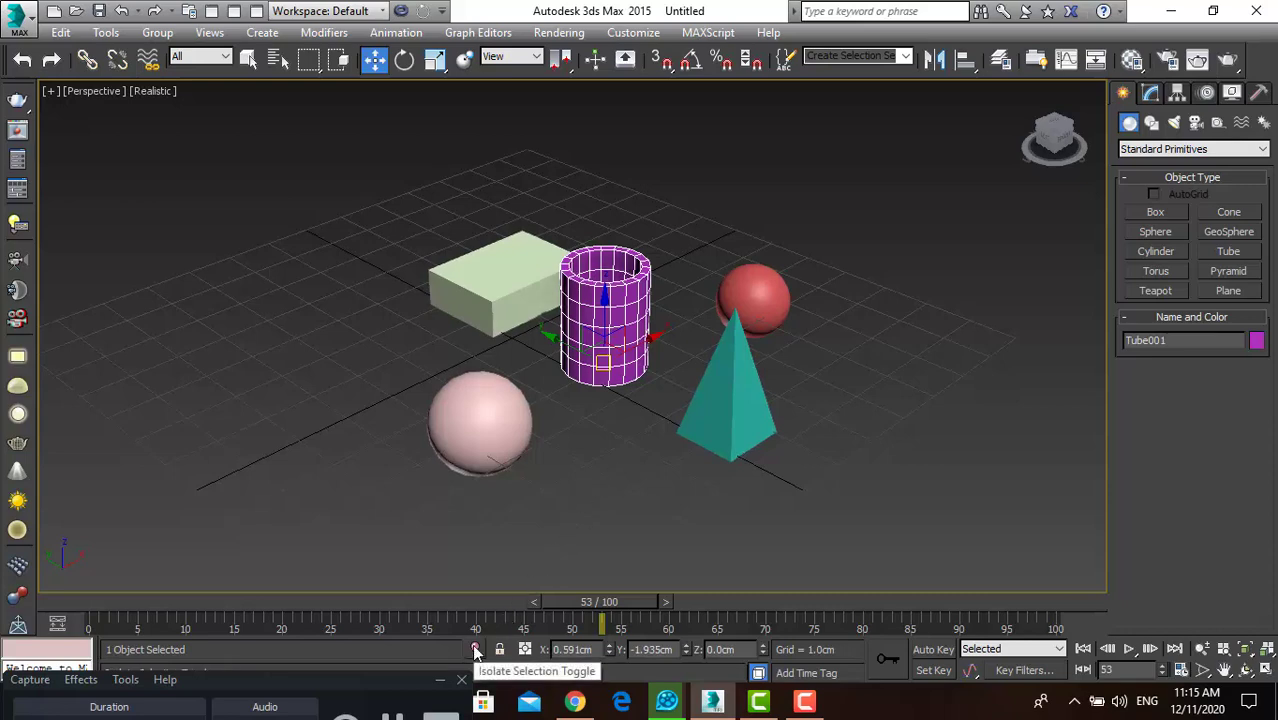
click(476, 651)
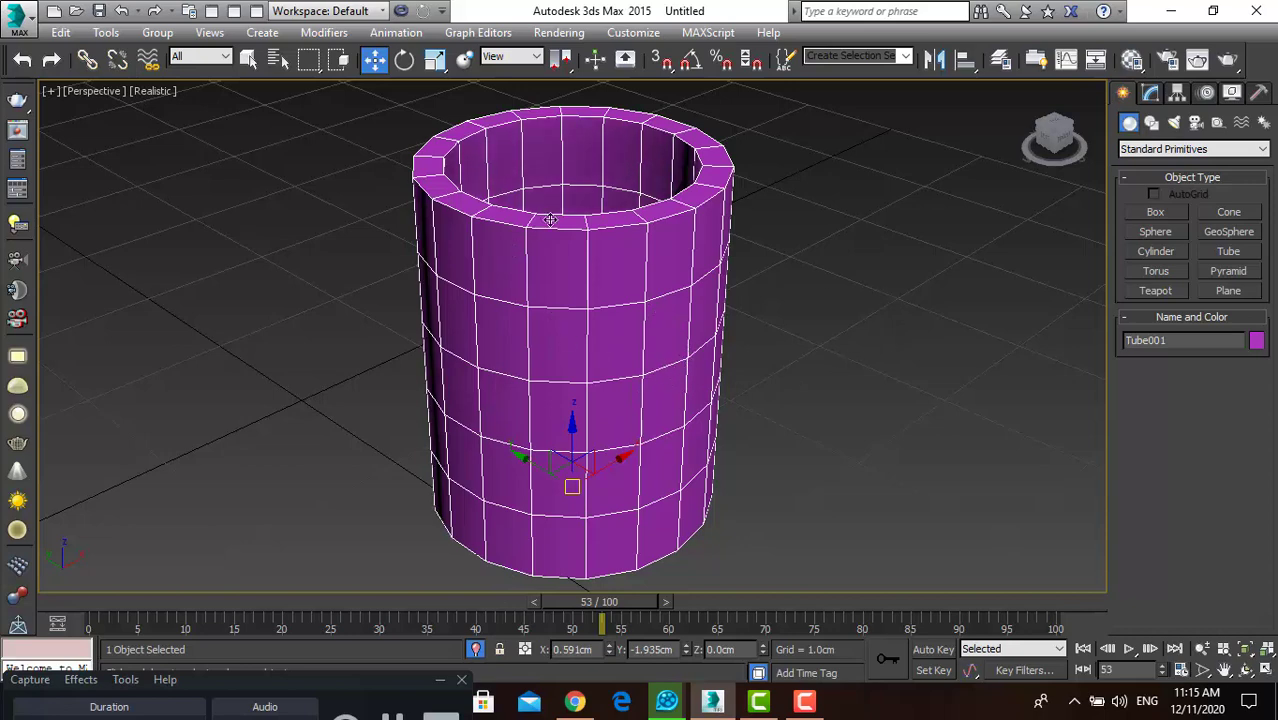
scroll(549, 221, down, 3)
scroll(597, 252, up, 3)
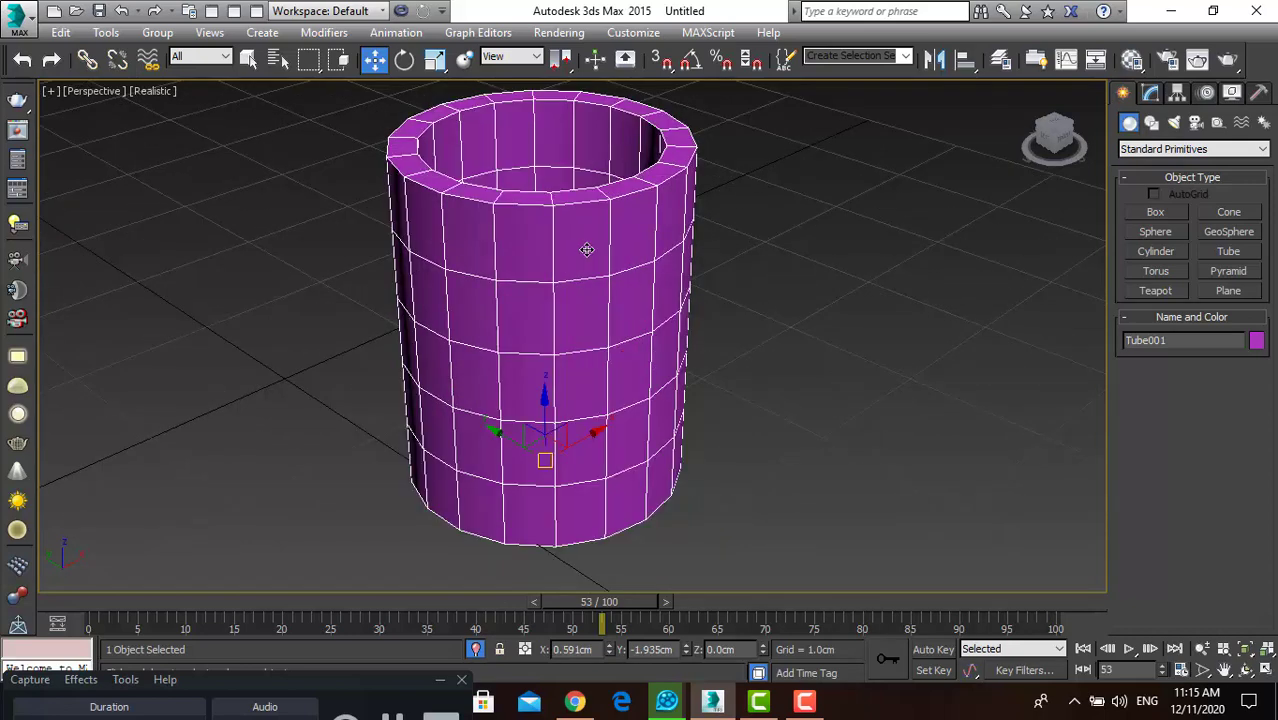
click(822, 340)
click(657, 296)
click(738, 306)
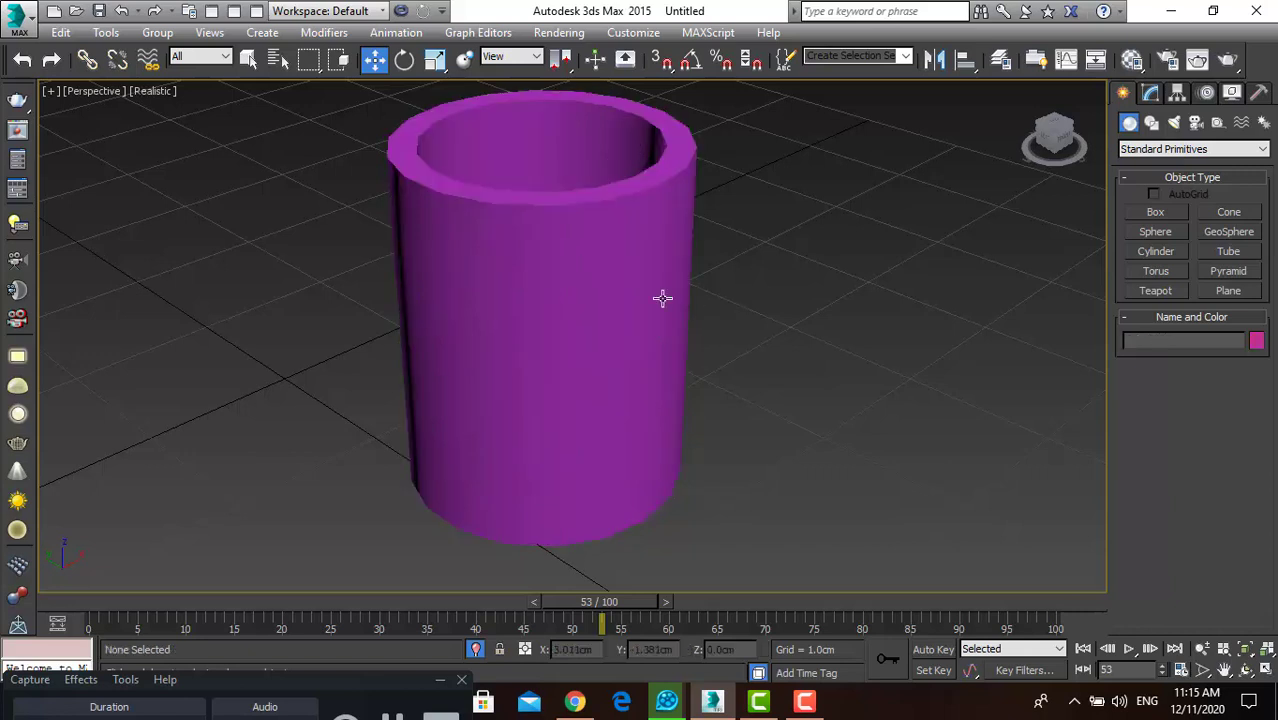
click(474, 650)
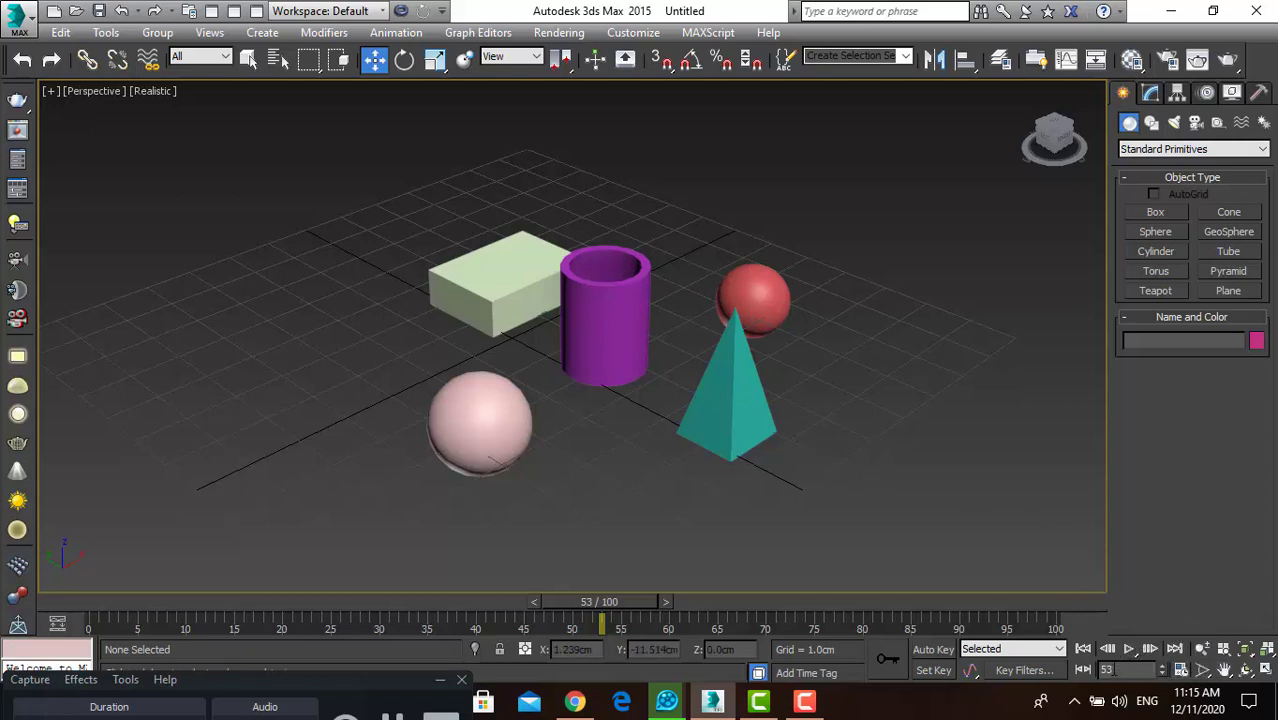
click(817, 702)
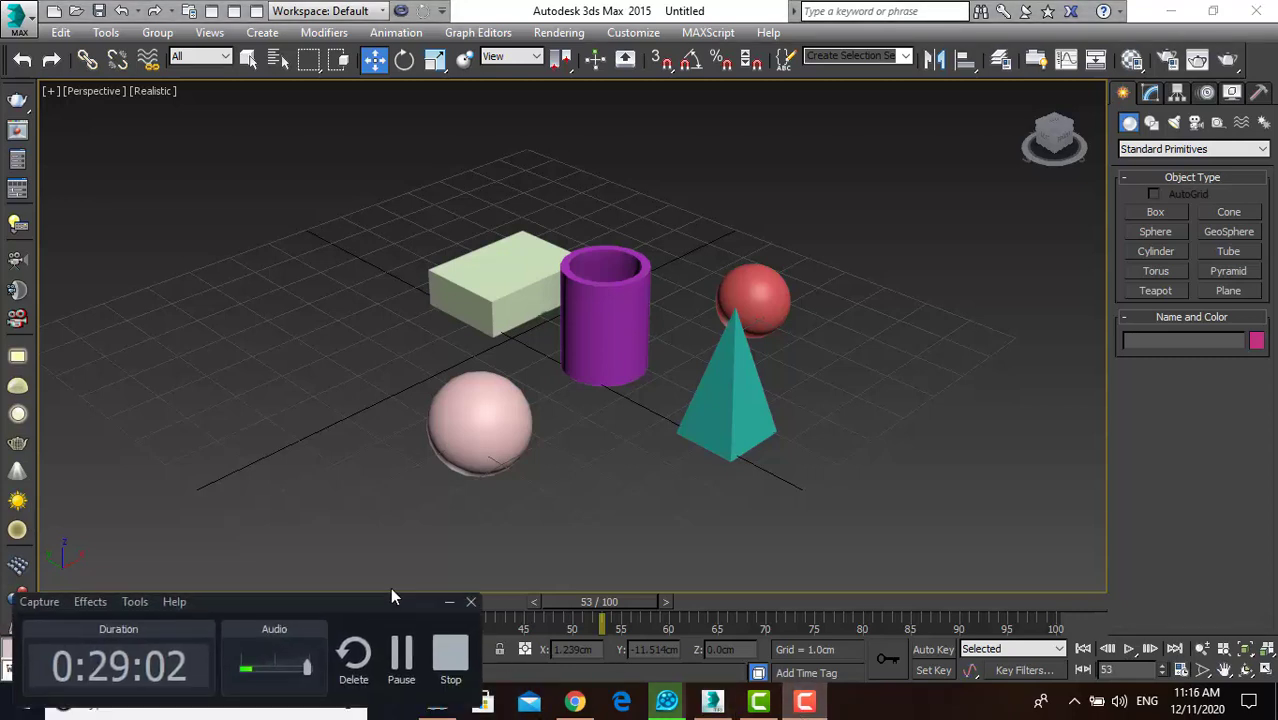
mouse_move(390, 596)
mouse_down()
mouse_move(517, 397)
mouse_move(566, 371)
mouse_up()
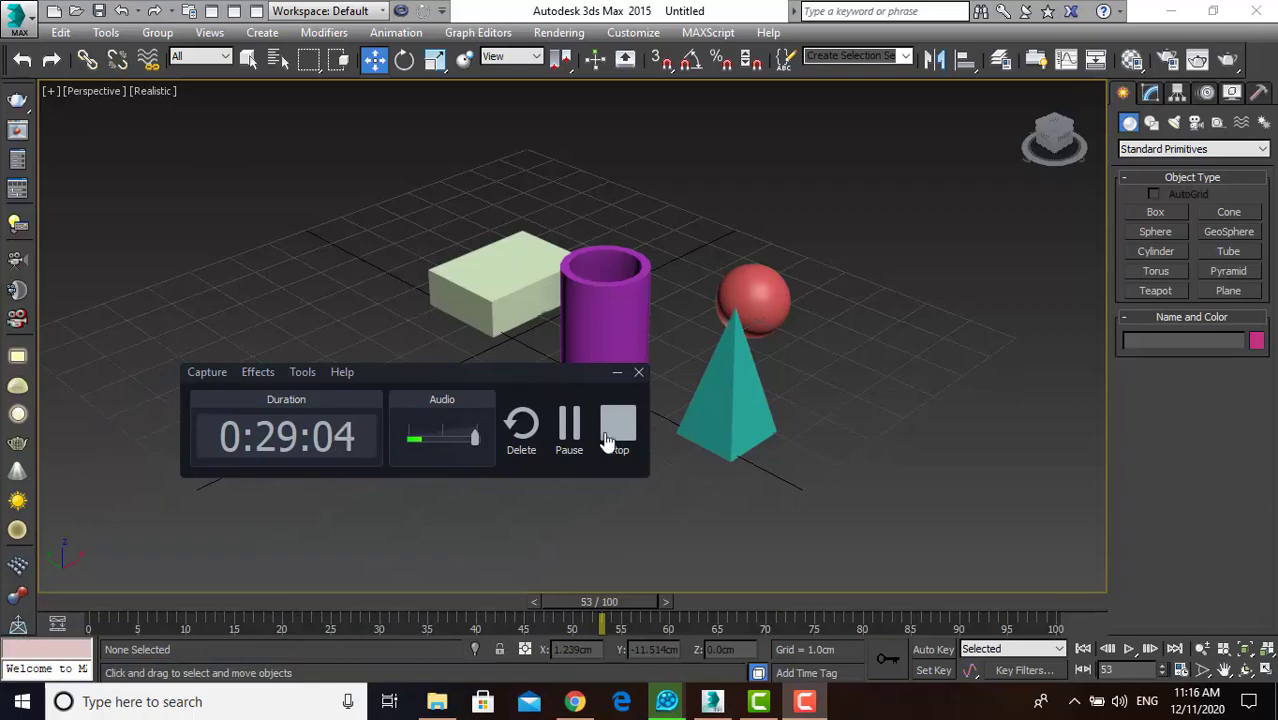